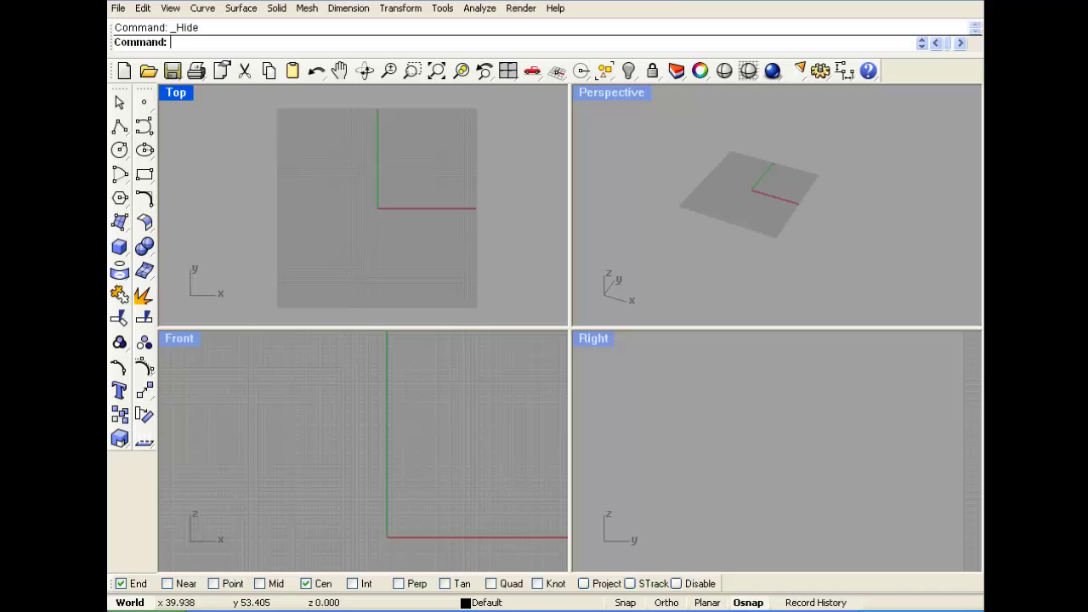
# Step: Show all hidden objects in the model
pyautogui.click(628, 71)
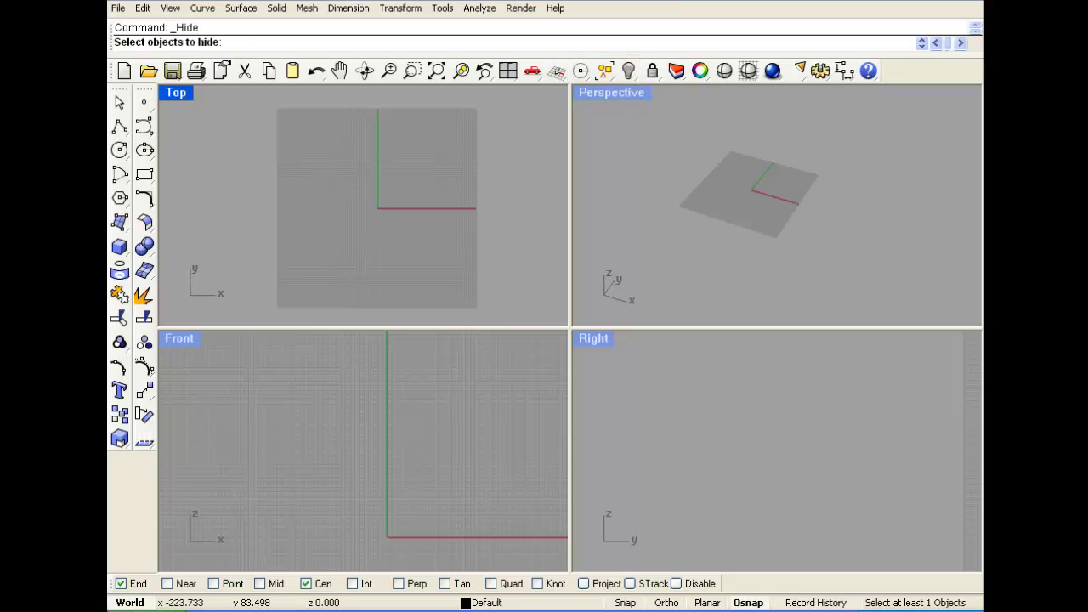
pyautogui.rightClick(628, 71)
pyautogui.scroll(-4, 401, 185)
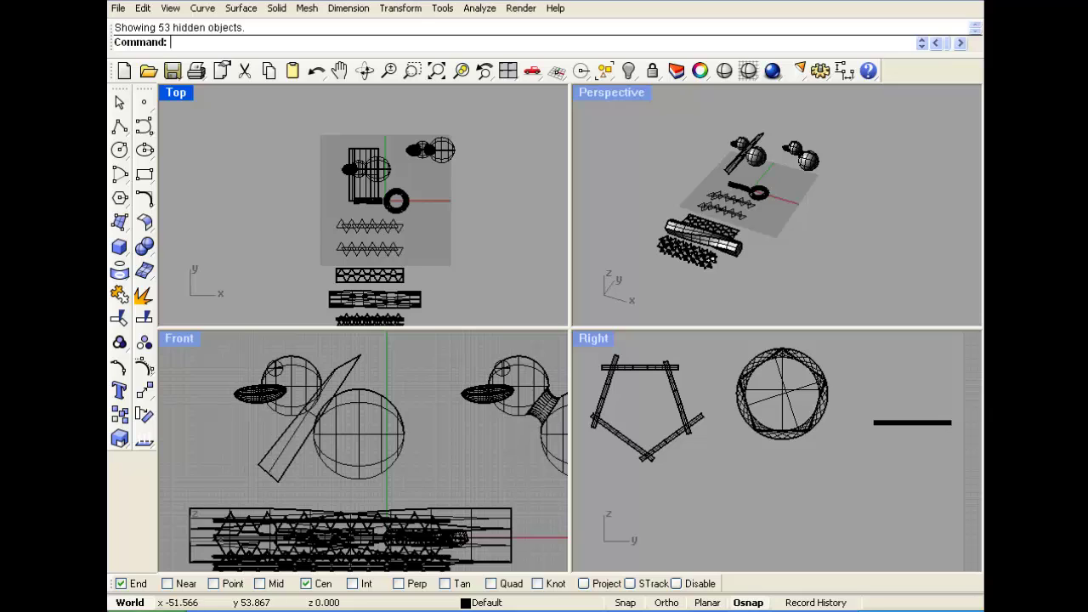
# Step: Hide the duck parts, the zigzag and cylinder row, the sphere with its slab, and the ring, keeping the small twisted bar
pyautogui.moveTo(318, 128); pyautogui.dragTo(462, 180)
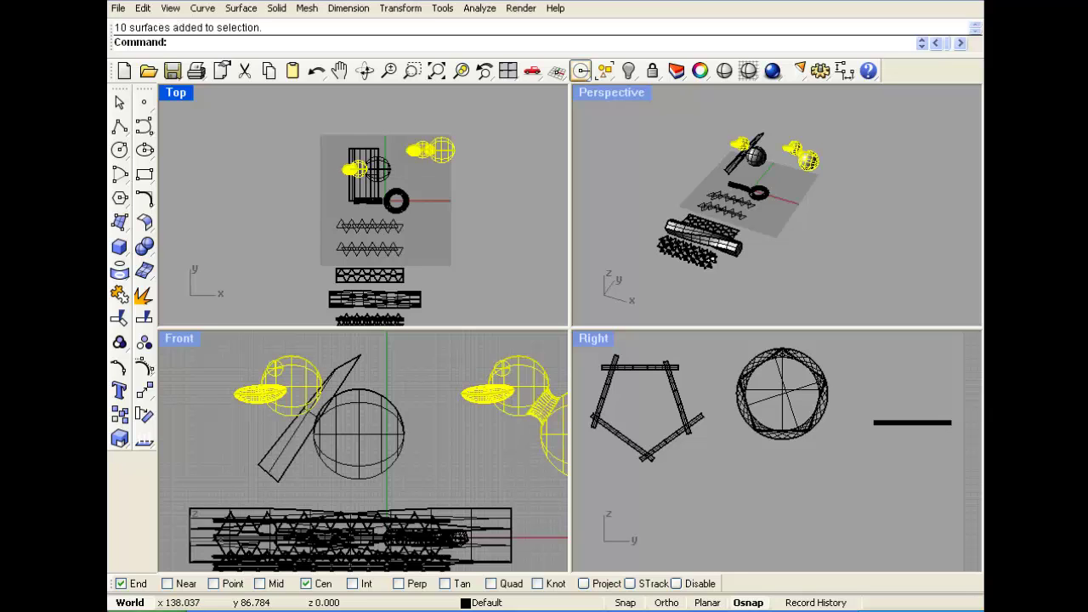
pyautogui.click(628, 71)
pyautogui.moveTo(399, 288); pyautogui.dragTo(394, 242, button='right')
pyautogui.moveTo(449, 297); pyautogui.dragTo(318, 173)
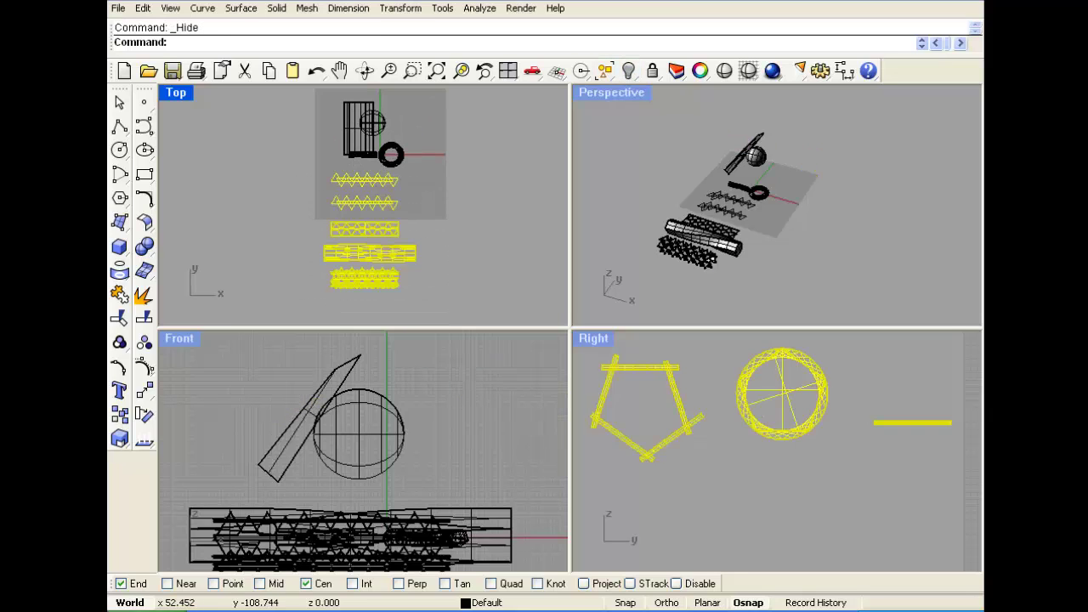
pyautogui.click(628, 70)
pyautogui.moveTo(405, 90); pyautogui.dragTo(361, 129)
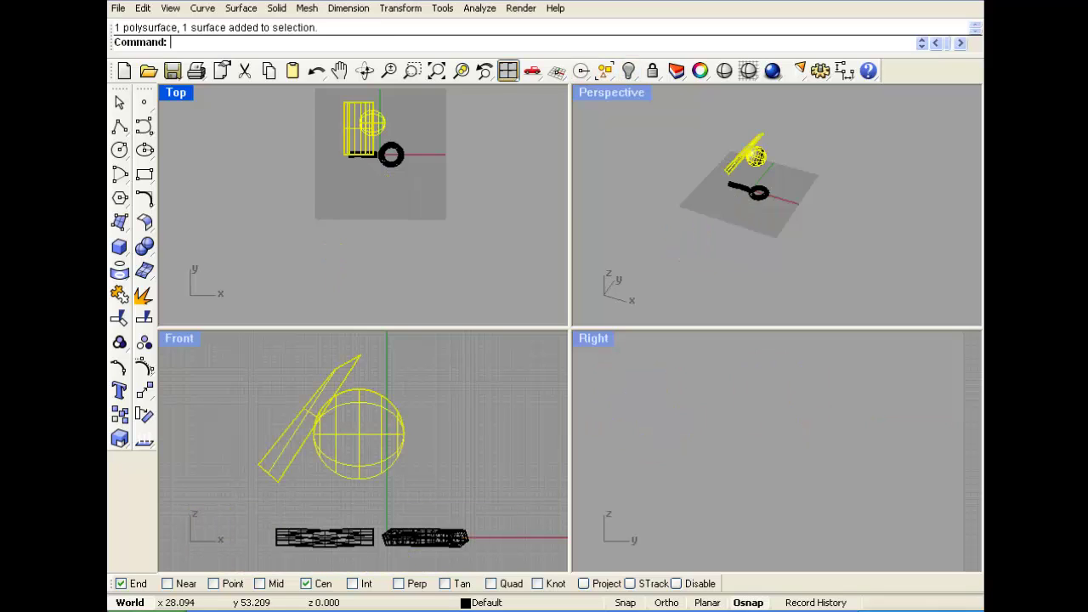
pyautogui.click(629, 71)
pyautogui.scroll(8, 383, 159)
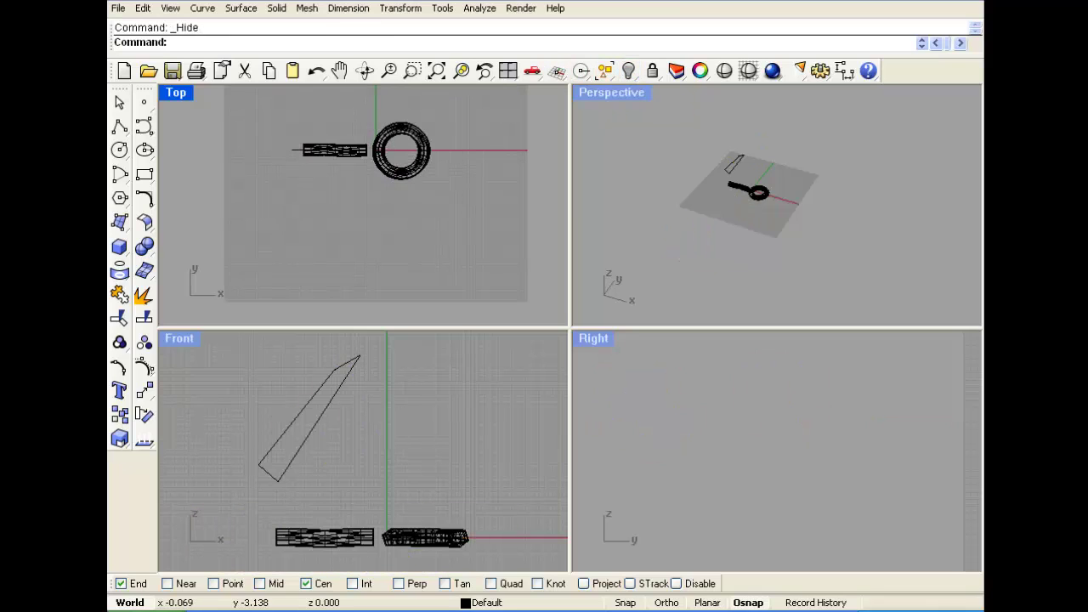
pyautogui.moveTo(433, 136); pyautogui.dragTo(408, 200)
pyautogui.click(629, 71)
# Step: Delete the leftover tapered outline curve beside the small twisted bar
pyautogui.scroll(6, 377, 143)
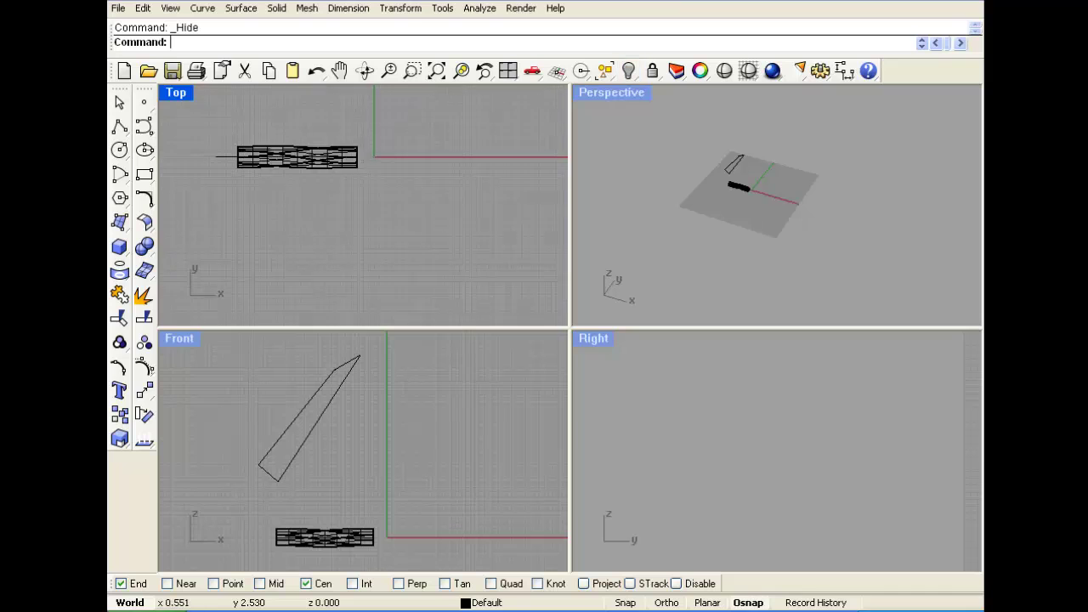
pyautogui.scroll(2, 378, 142)
pyautogui.scroll(14, 733, 177)
pyautogui.click(693, 137)
pyautogui.press('Delete')
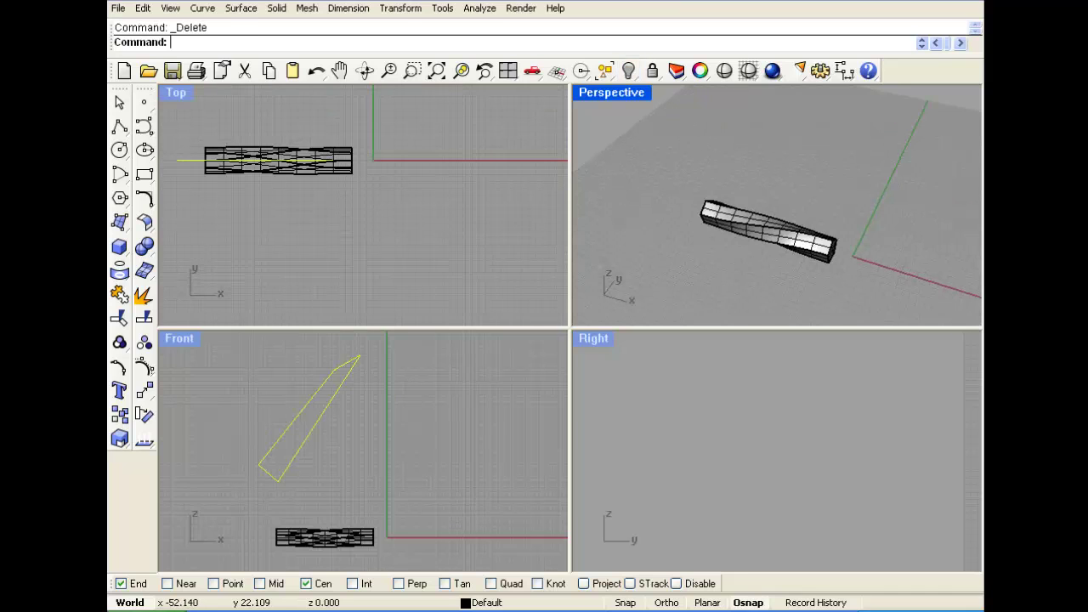
# Step: Examine the small twisted bar's faces and its pentagonal end from several angles in the perspective view
pyautogui.scroll(-7, 719, 193)
pyautogui.scroll(11, 754, 244)
pyautogui.moveTo(754, 244); pyautogui.dragTo(753, 274, button='right')
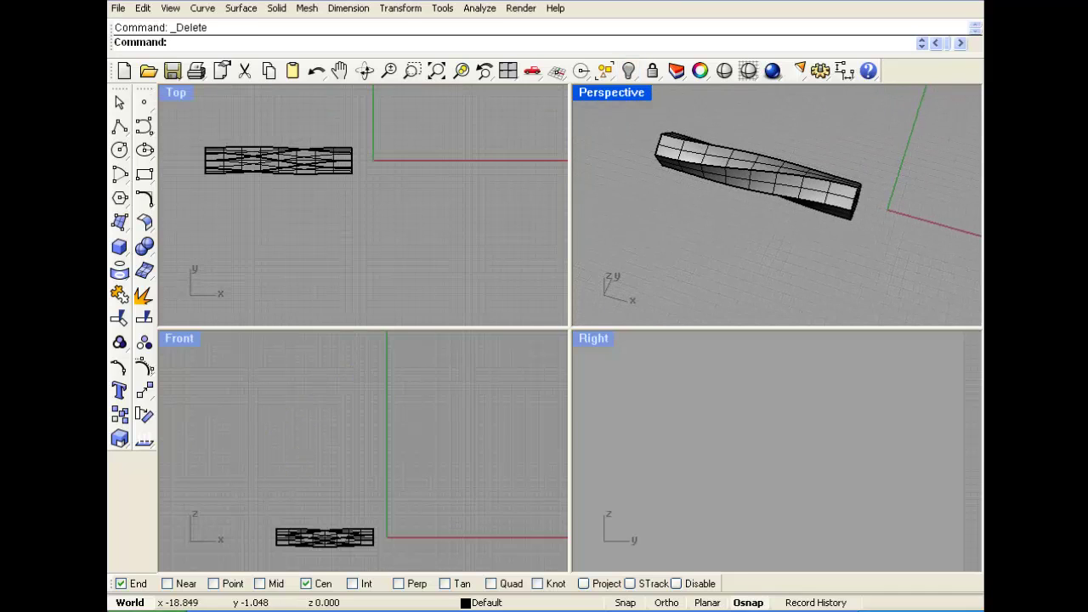
pyautogui.moveTo(854, 197); pyautogui.dragTo(727, 201, button='right')
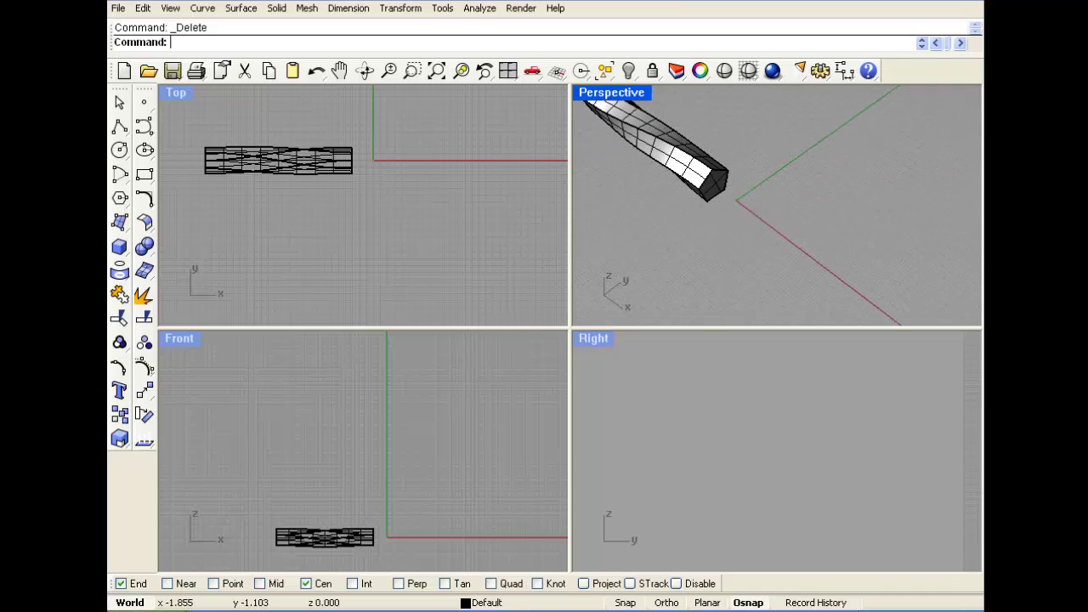
pyautogui.scroll(-6, 757, 200)
pyautogui.scroll(-4, 752, 199)
pyautogui.scroll(5, 692, 158)
pyautogui.moveTo(698, 162); pyautogui.dragTo(757, 166, button='right')
pyautogui.scroll(10, 748, 124)
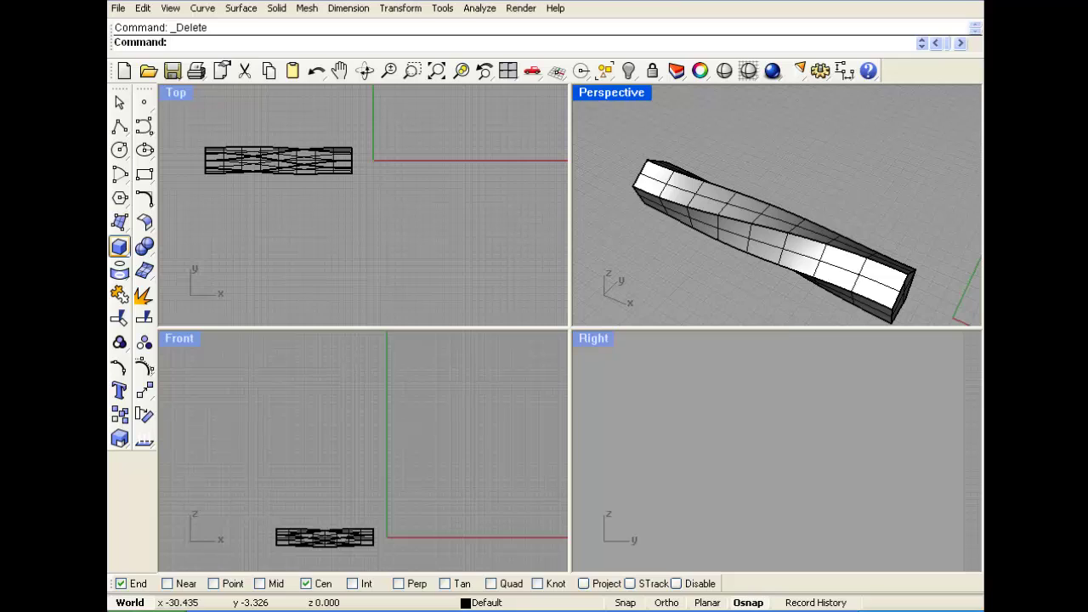
# Step: Draw a 5-sided inscribed polygon in the Right view, radius about 5.2 units, with one corner pointing straight down
pyautogui.click(119, 246)
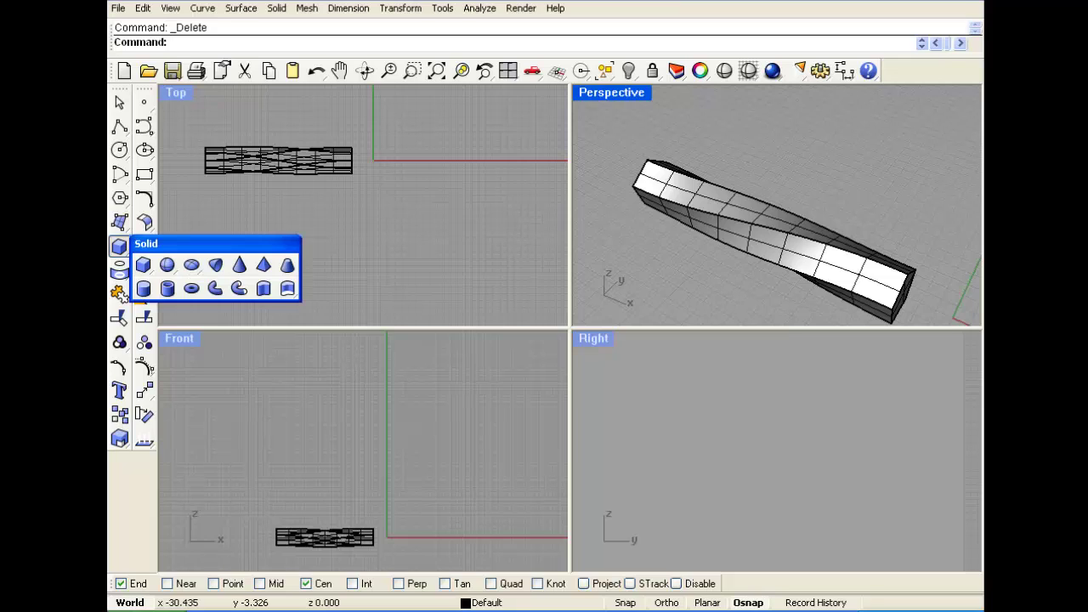
pyautogui.click(119, 198)
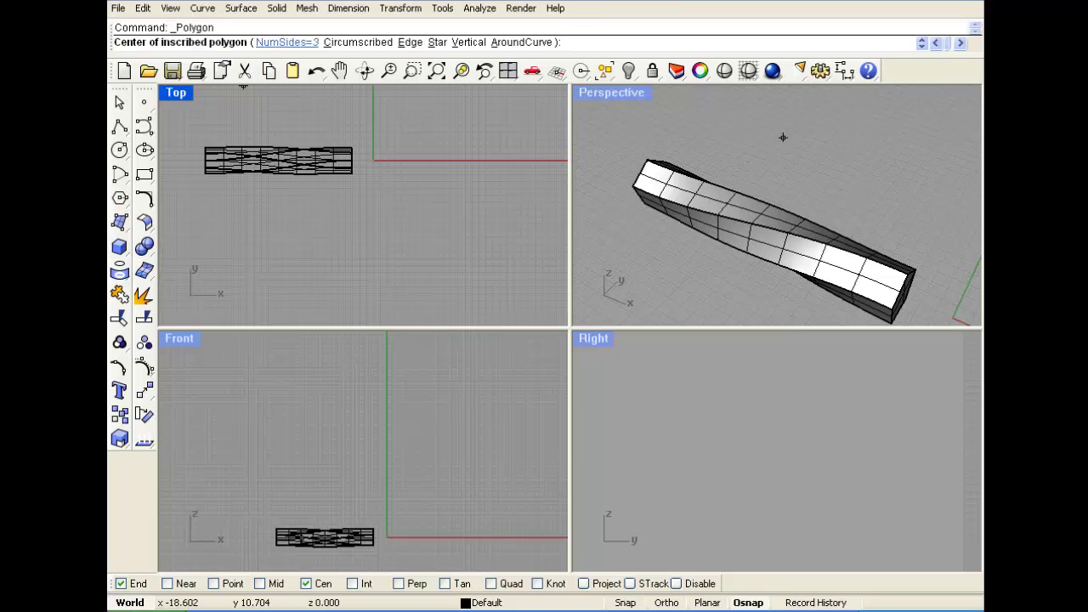
pyautogui.click(288, 42)
pyautogui.write('5')
pyautogui.press('Return')
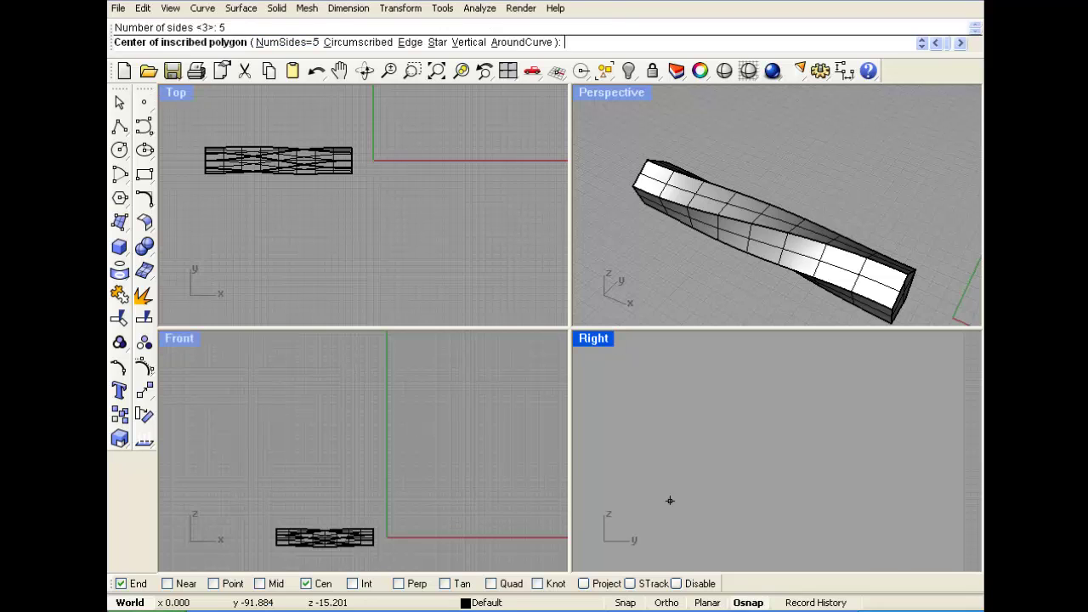
pyautogui.scroll(12, 778, 474)
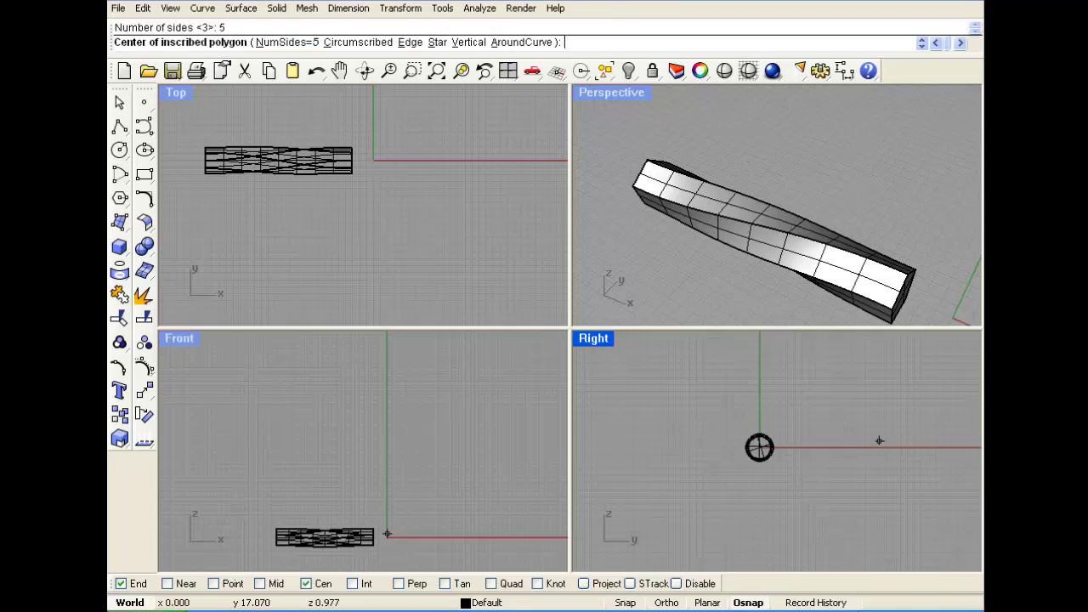
pyautogui.moveTo(827, 442); pyautogui.dragTo(748, 499, button='right')
pyautogui.click(743, 427)
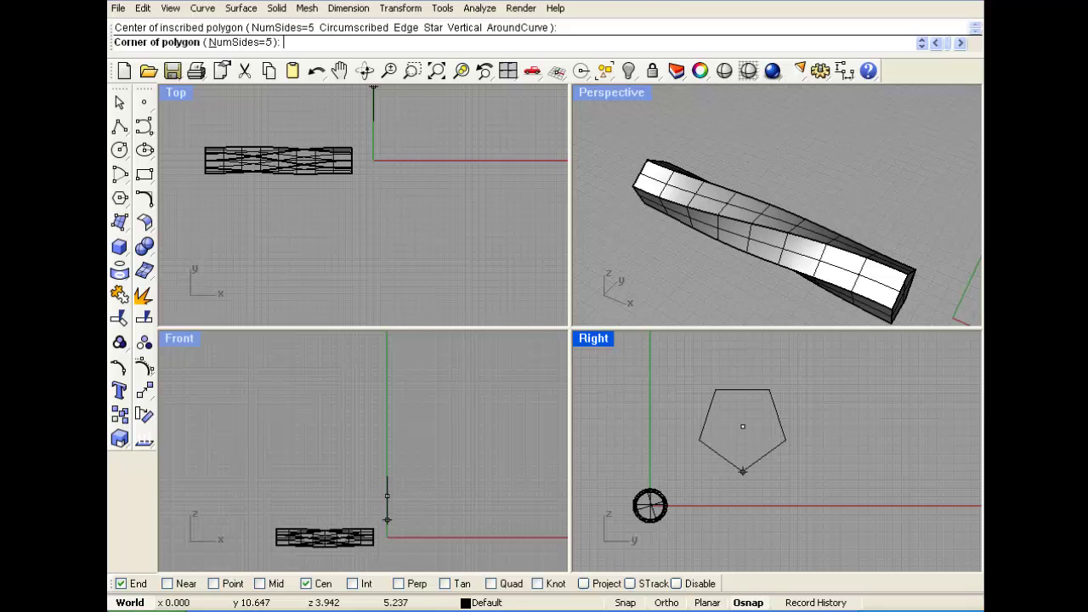
pyautogui.click(743, 470)
# Step: Extrude the pentagon straight as a capped solid about 48 units long in the positive x direction
pyautogui.scroll(-6, 333, 191)
pyautogui.moveTo(334, 192); pyautogui.dragTo(264, 235, button='right')
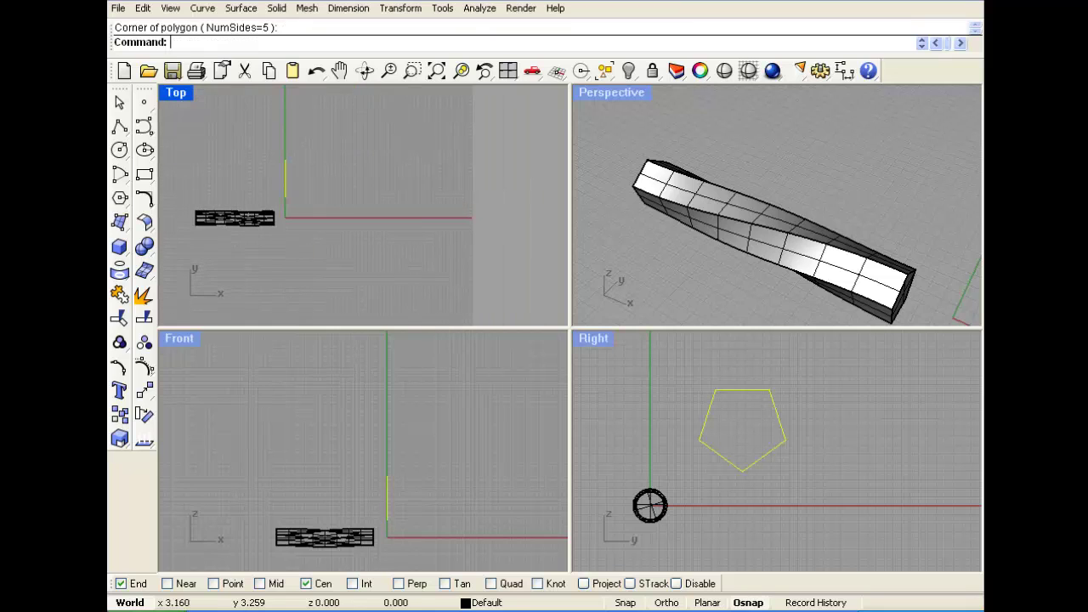
pyautogui.click(277, 9)
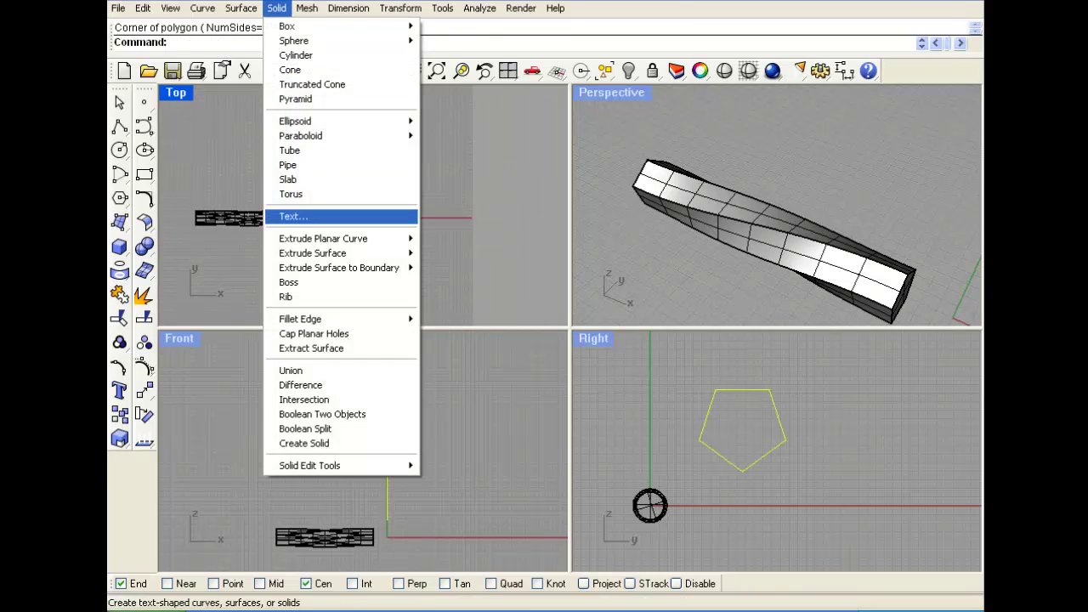
pyautogui.moveTo(340, 239)
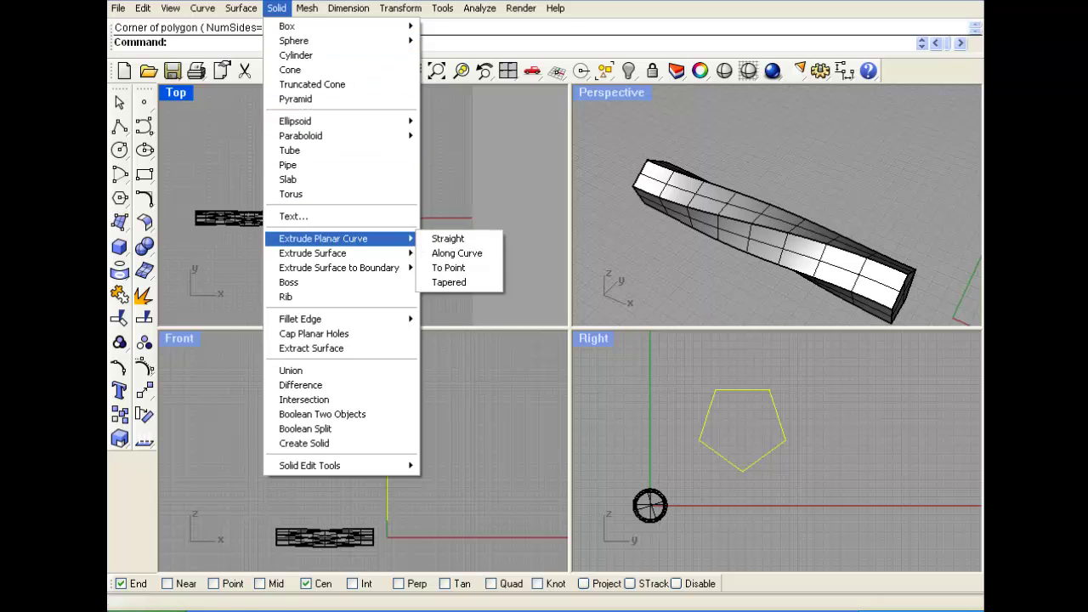
pyautogui.click(448, 238)
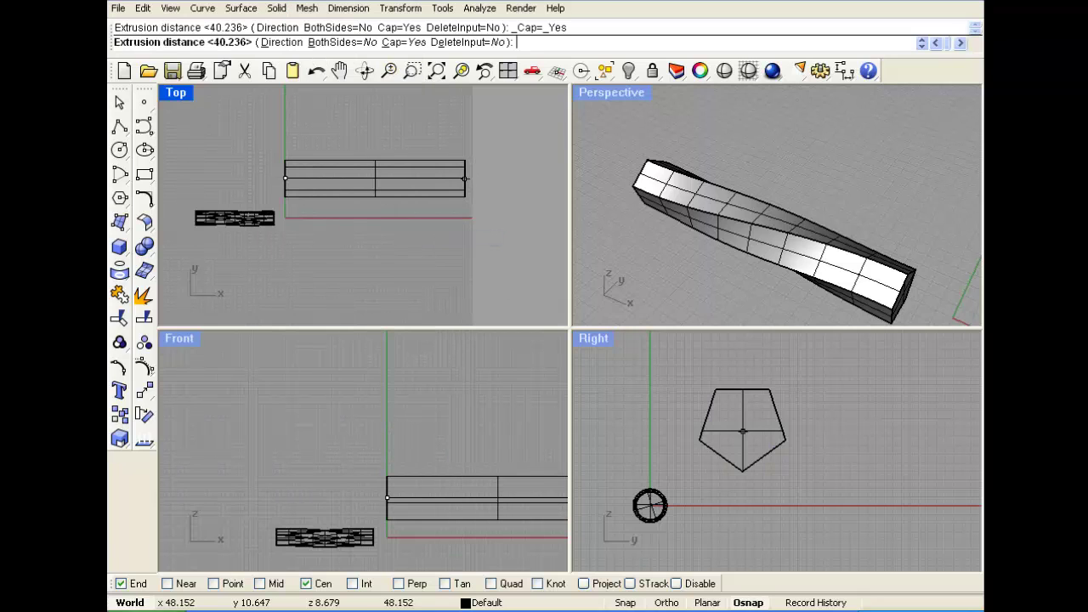
pyautogui.click(466, 180)
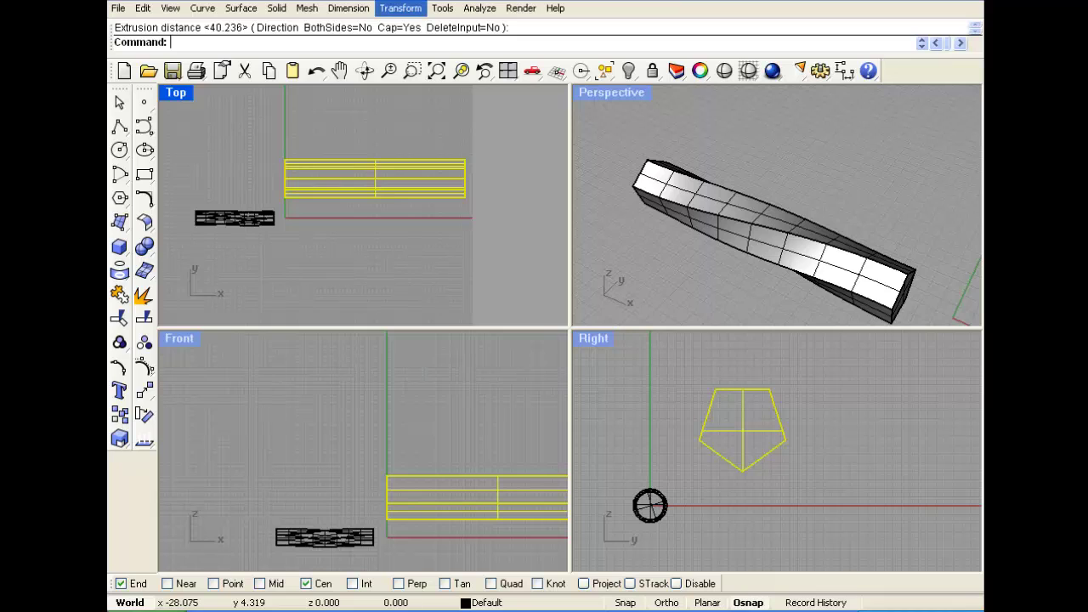
pyautogui.click(401, 9)
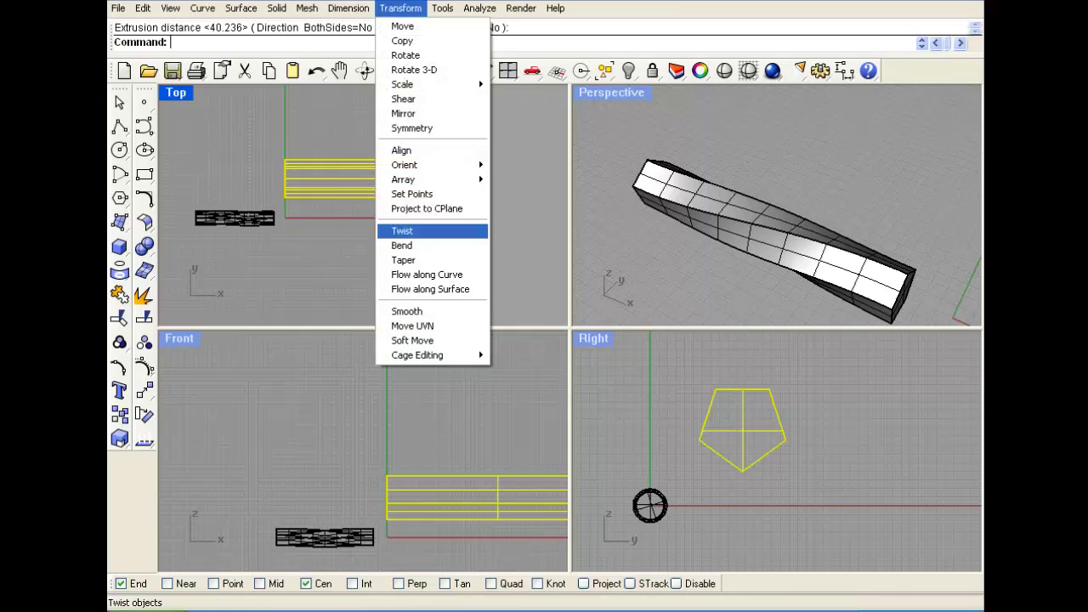
pyautogui.click(402, 230)
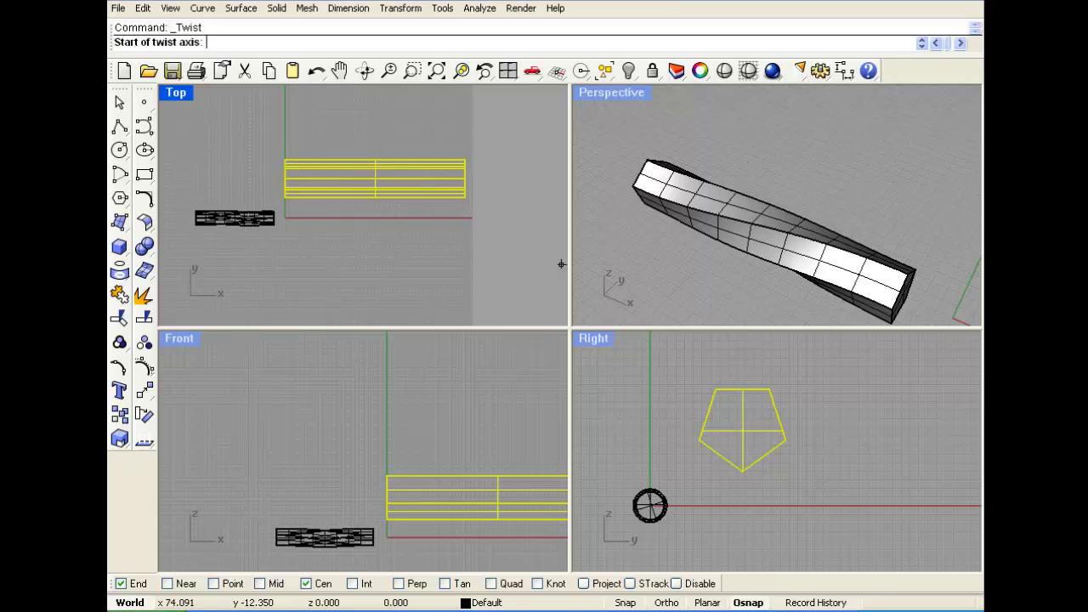
pyautogui.click(743, 427)
pyautogui.scroll(8, 467, 166)
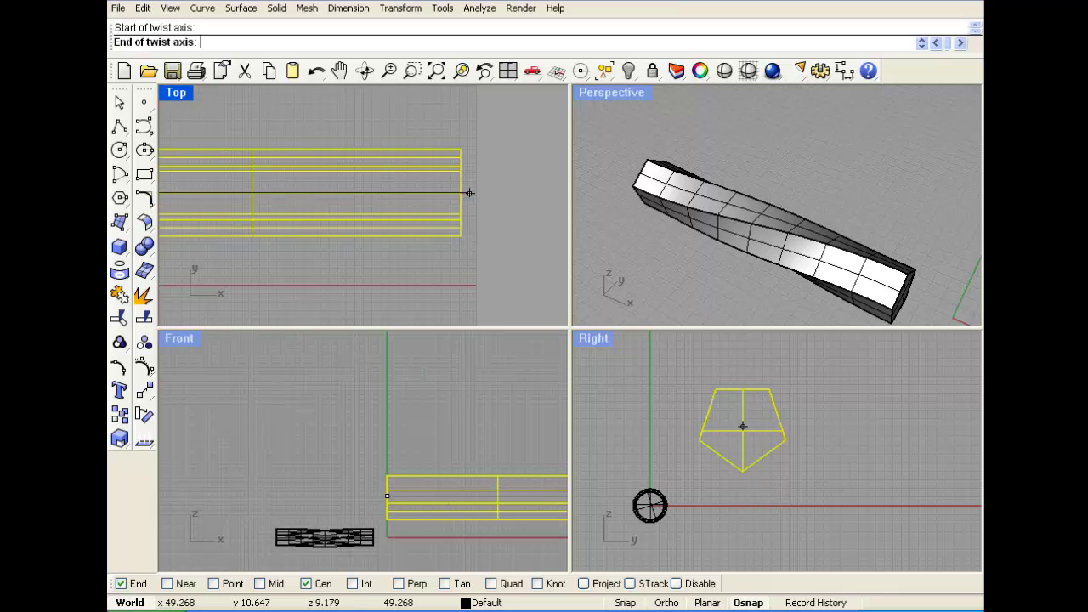
pyautogui.click(469, 191)
pyautogui.press('Escape')
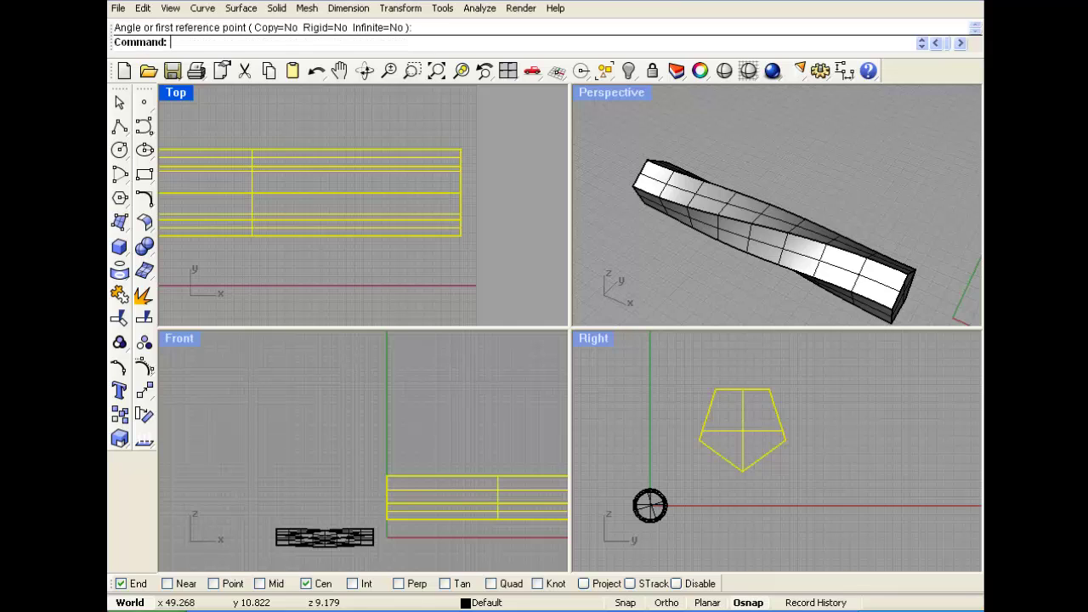
# Step: Twist the extruded pentagonal bar around its lengthwise centre axis until the corners of both ends line up in the Right view
pyautogui.rightClick(469, 191)
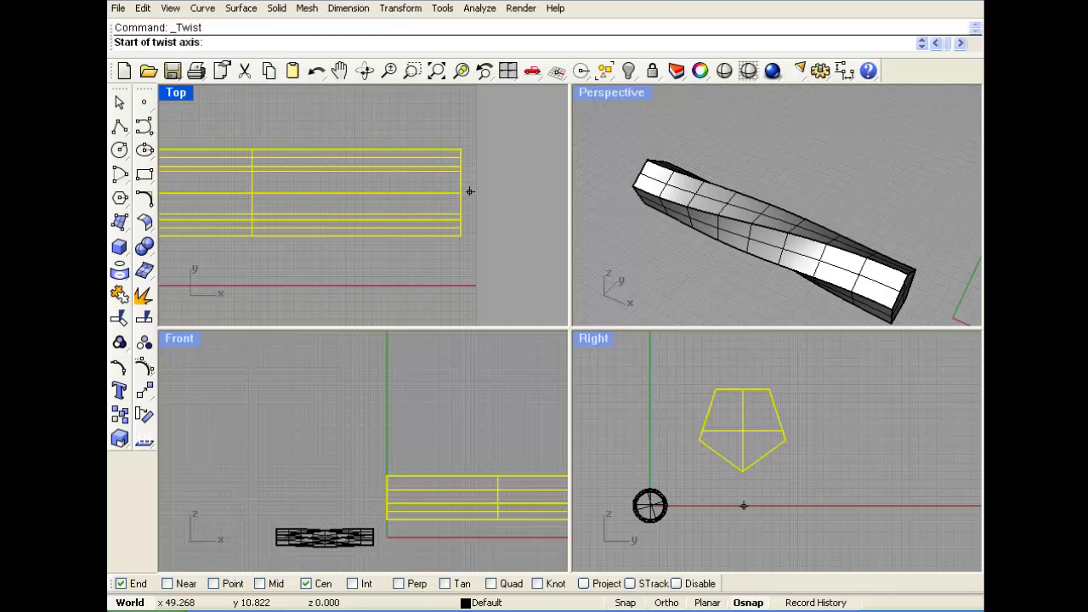
pyautogui.click(387, 495)
pyautogui.scroll(-8, 454, 223)
pyautogui.keyDown('shift'); pyautogui.click(484, 208); pyautogui.keyUp('shift')
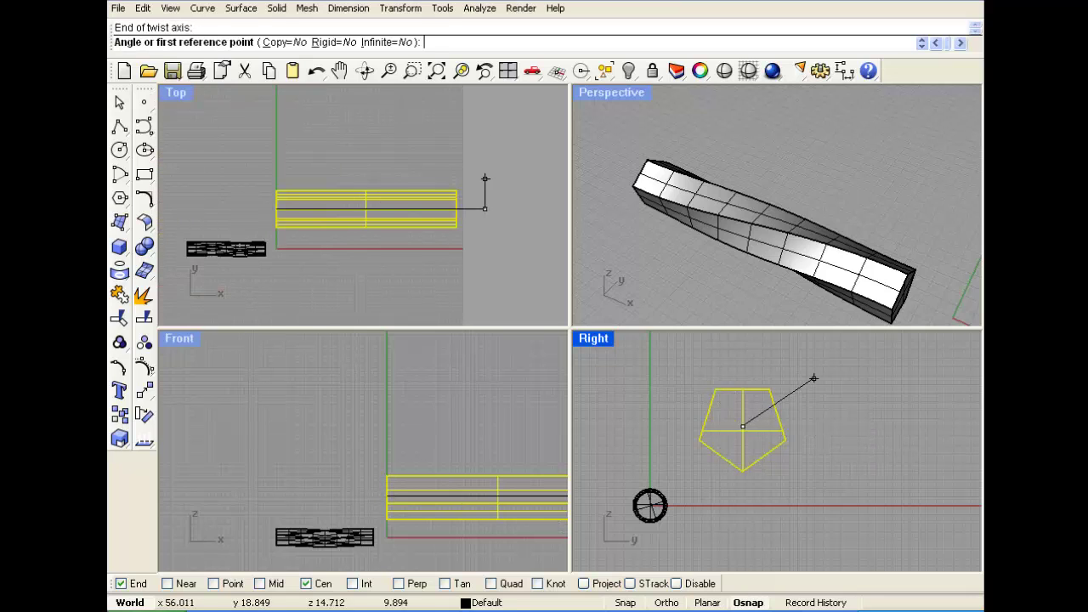
pyautogui.keyDown('shift'); pyautogui.click(743, 517); pyautogui.keyUp('shift')
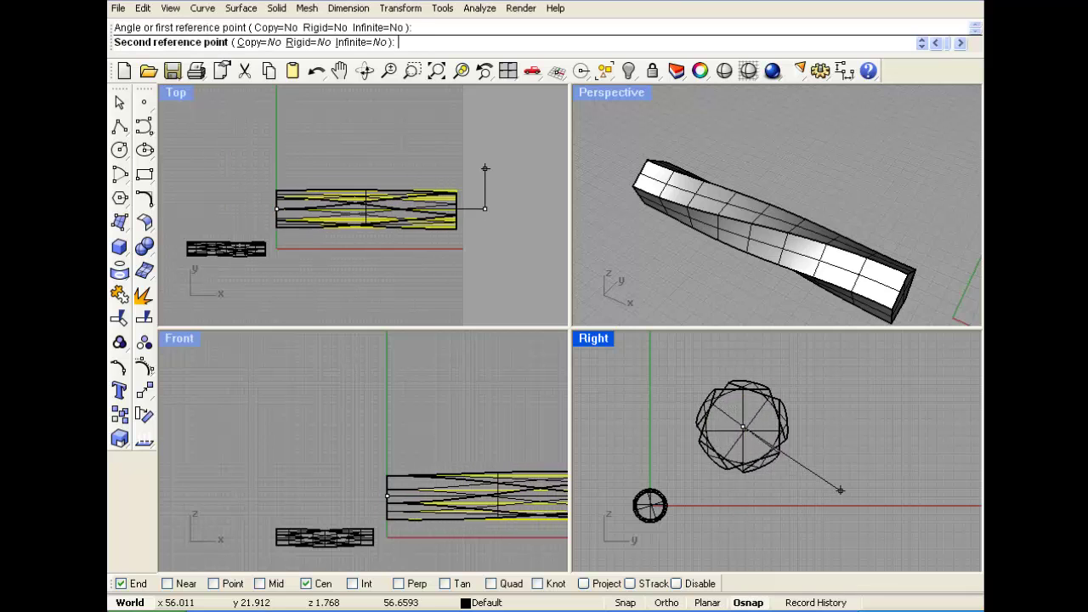
pyautogui.scroll(13, 837, 459)
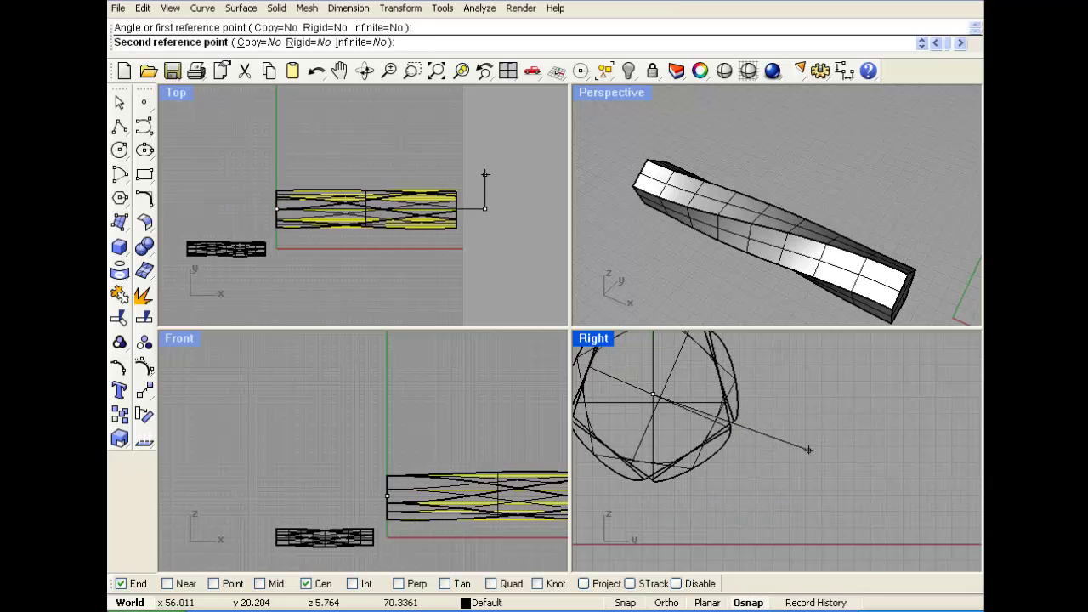
pyautogui.scroll(12, 705, 420)
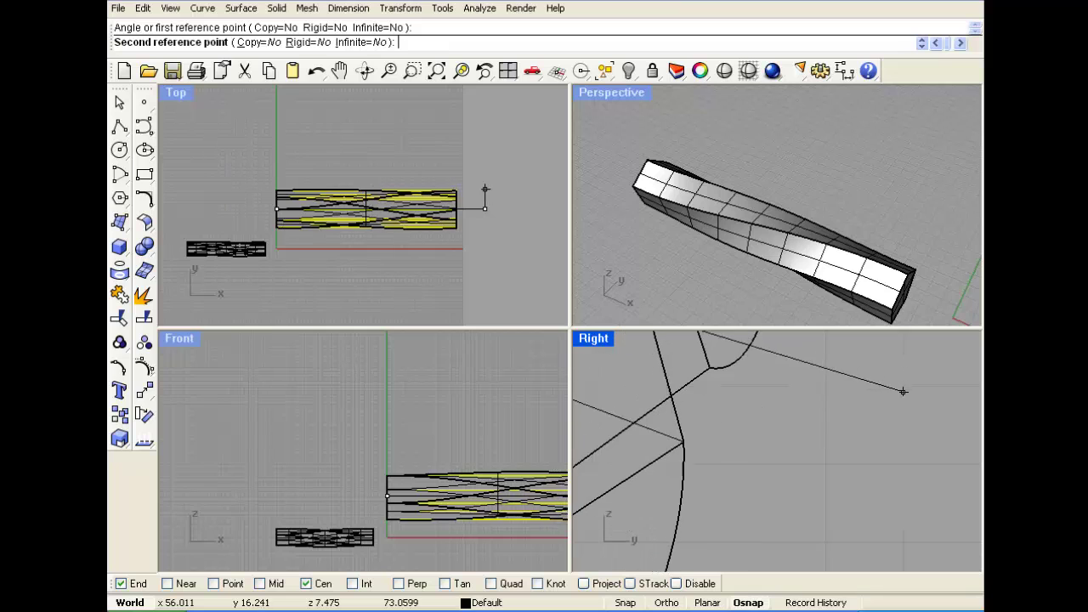
pyautogui.scroll(-4, 837, 467)
pyautogui.moveTo(848, 407); pyautogui.dragTo(777, 515, button='right')
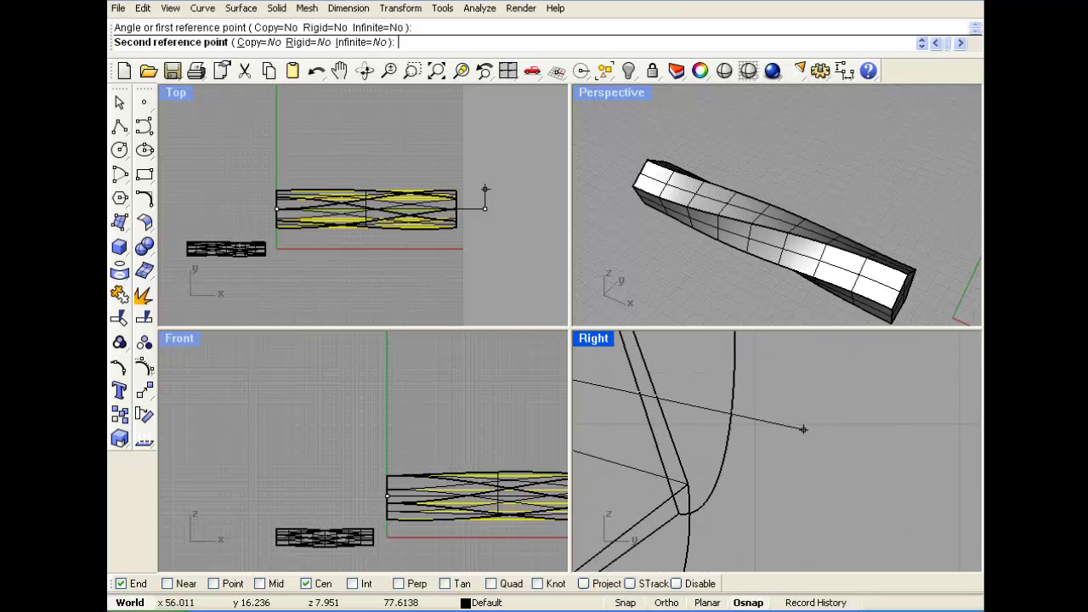
pyautogui.click(811, 463)
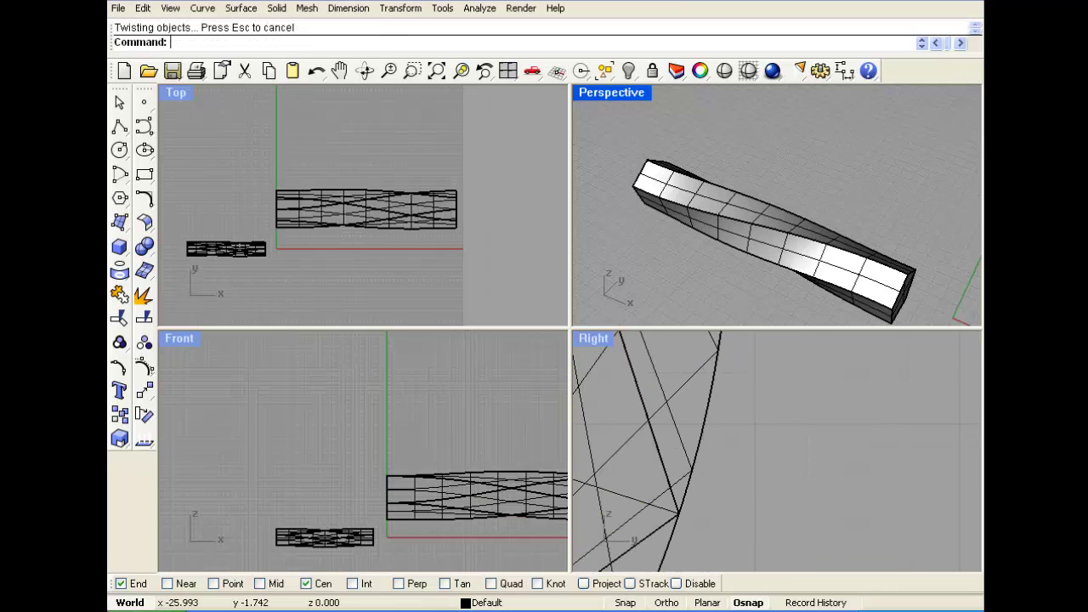
# Step: Examine the new twisted bar next to the original small one in the perspective view
pyautogui.scroll(-5, 769, 221)
pyautogui.scroll(5, 790, 200)
pyautogui.scroll(-6, 808, 212)
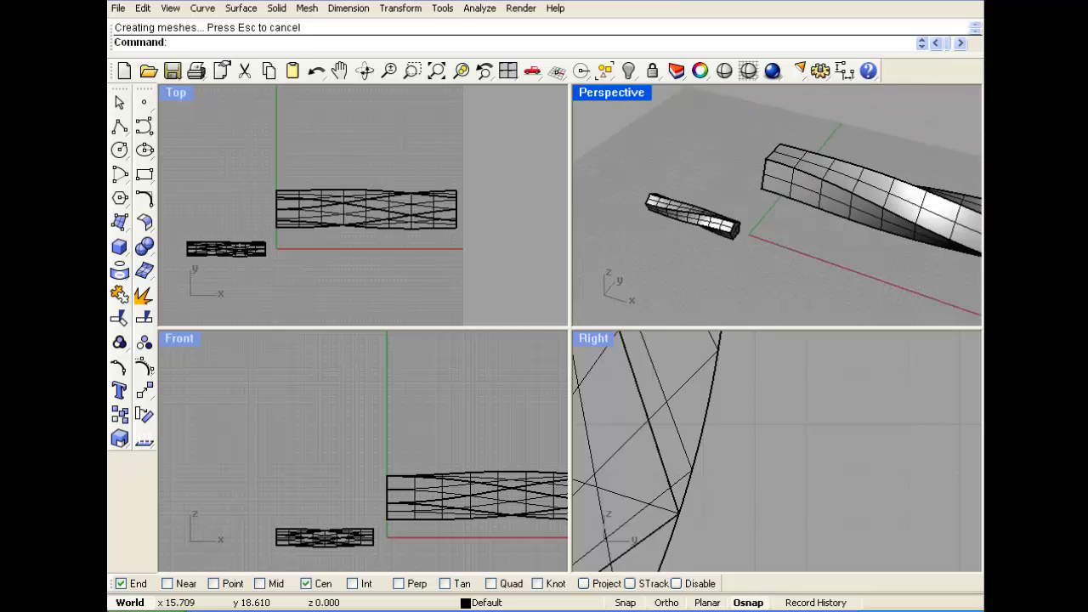
pyautogui.moveTo(803, 218); pyautogui.dragTo(742, 189, button='right')
pyautogui.scroll(3, 850, 234)
pyautogui.scroll(-4, 735, 178)
pyautogui.scroll(8, 622, 209)
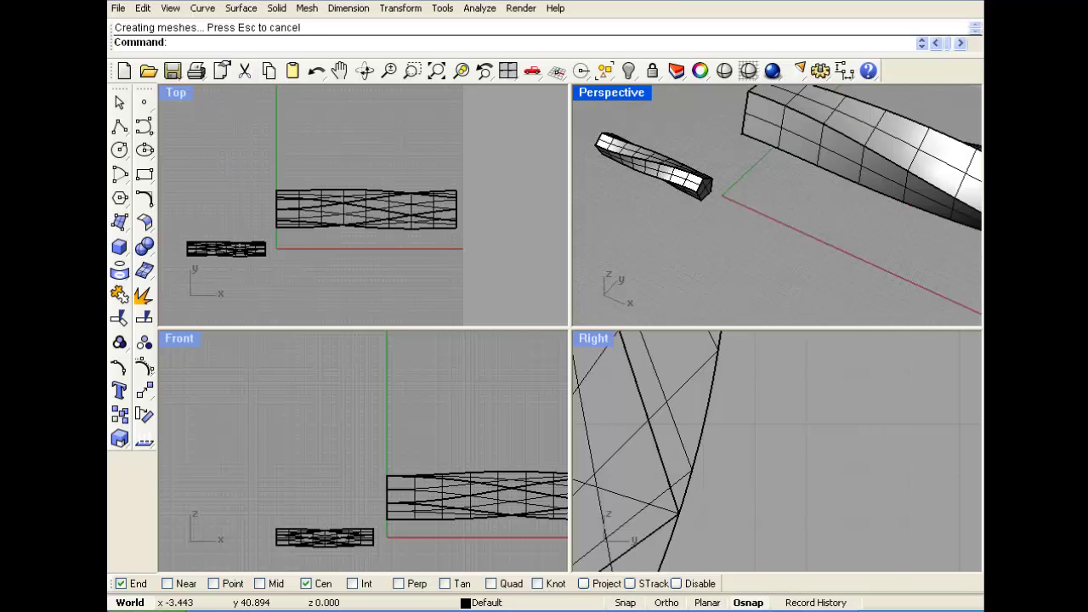
pyautogui.click(401, 8)
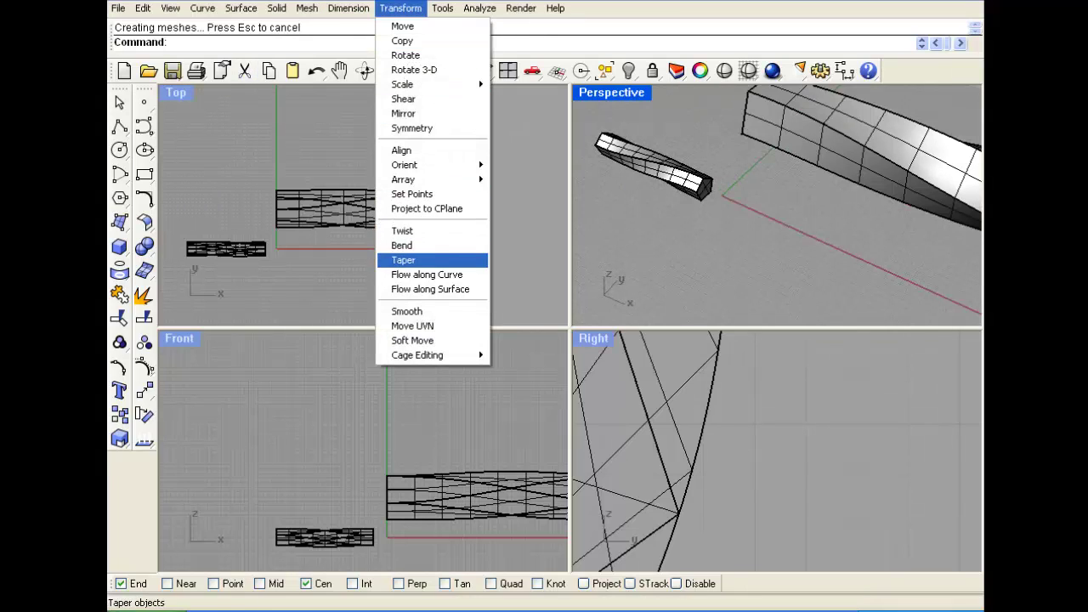
pyautogui.moveTo(276, 8)
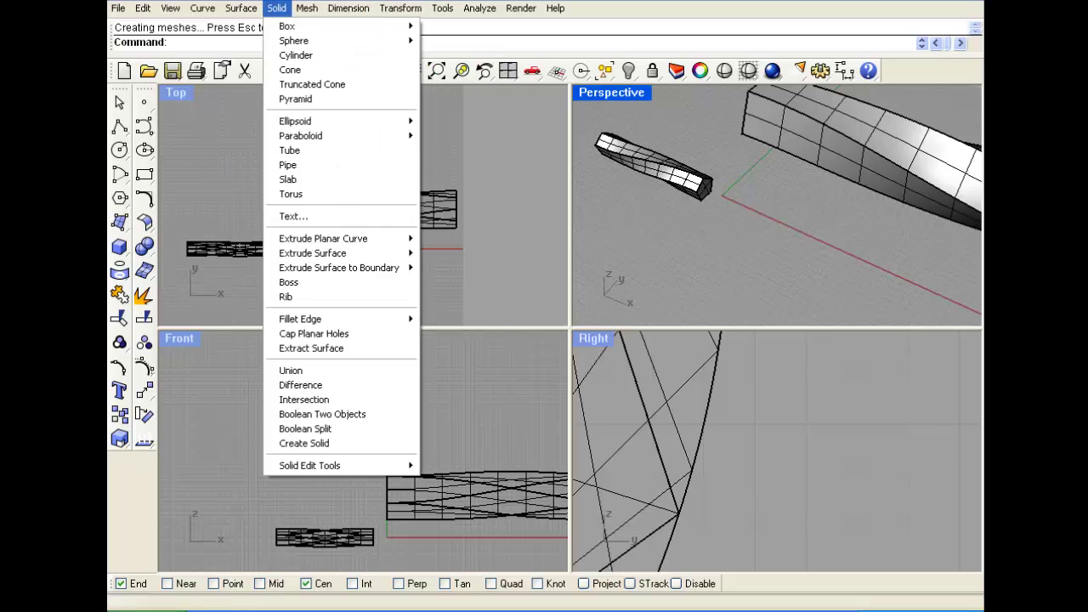
pyautogui.click(294, 217)
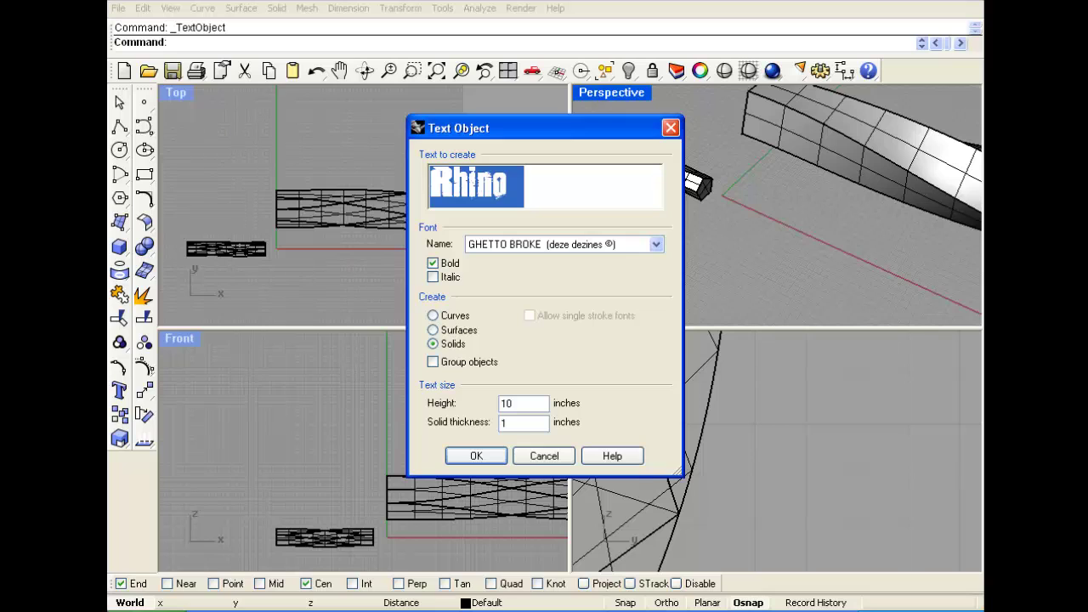
pyautogui.click(657, 245)
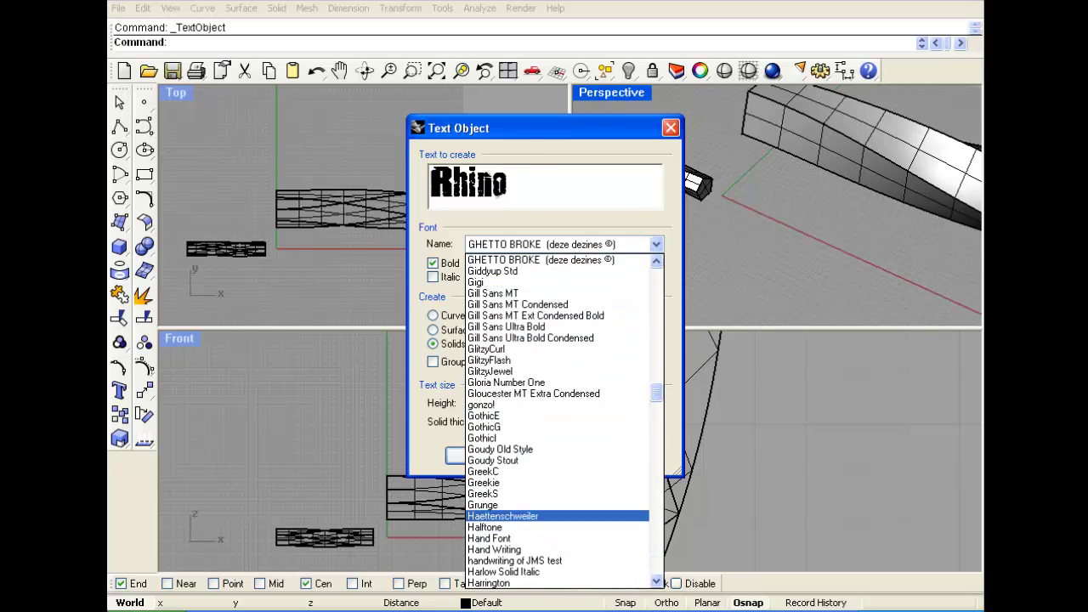
pyautogui.click(503, 516)
pyautogui.moveTo(515, 187); pyautogui.dragTo(427, 187)
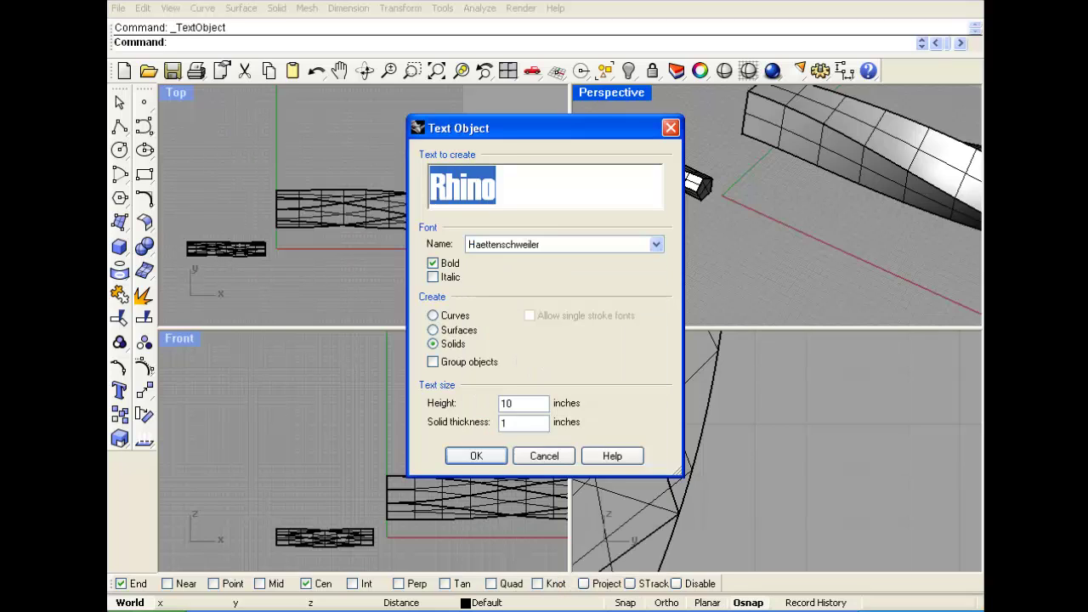
pyautogui.write('AB')
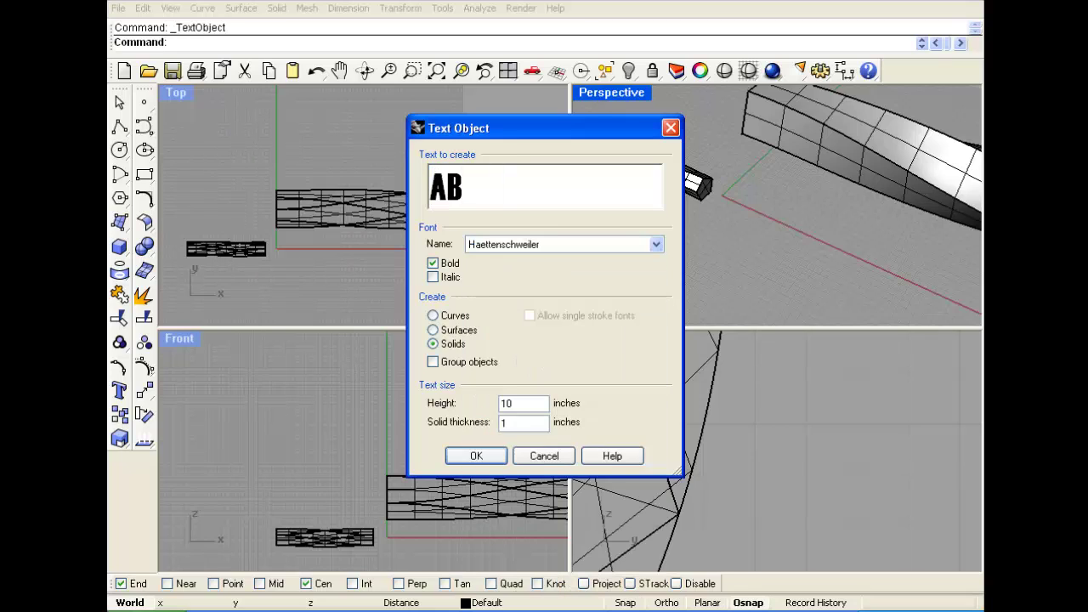
pyautogui.write('=CDF')
pyautogui.press('BackSpace')
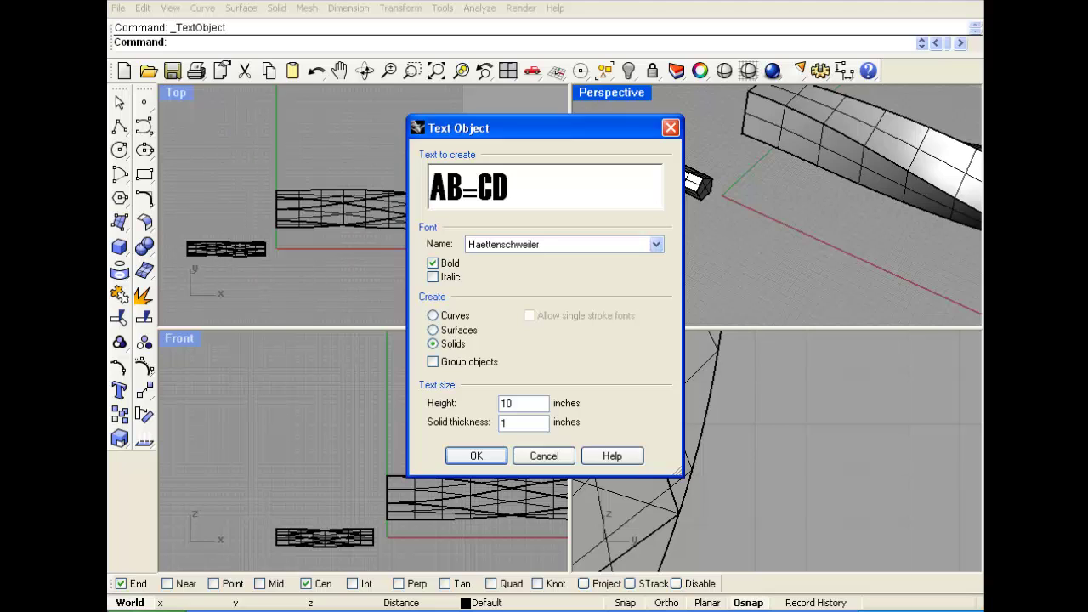
pyautogui.click(671, 128)
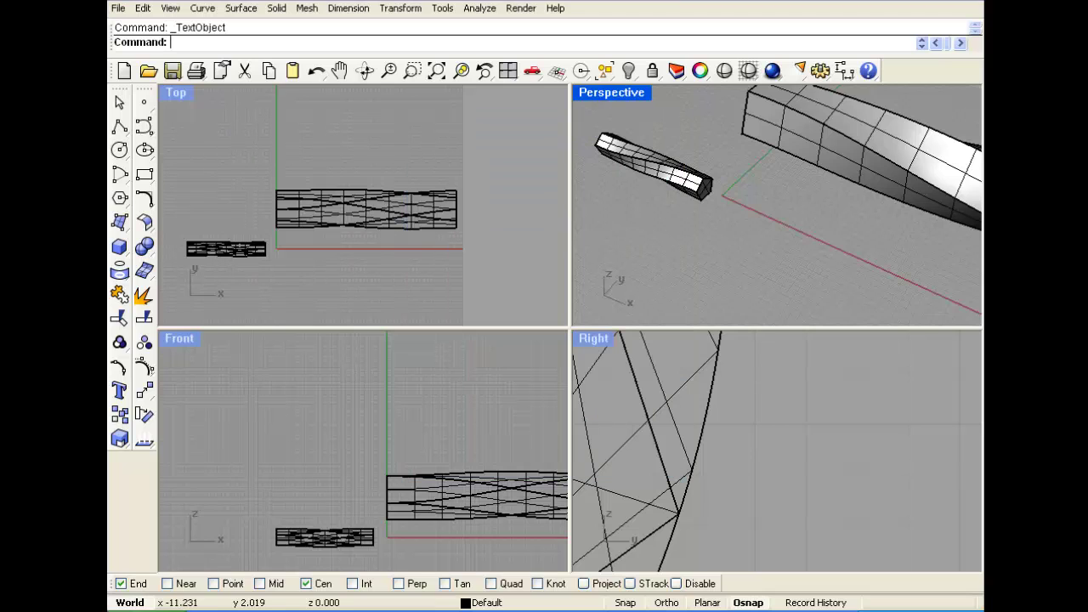
# Step: Draw a straight centre line about 49.4 units long through the large twisted bar, from the start face's centre past the far end
pyautogui.scroll(-5, 720, 190)
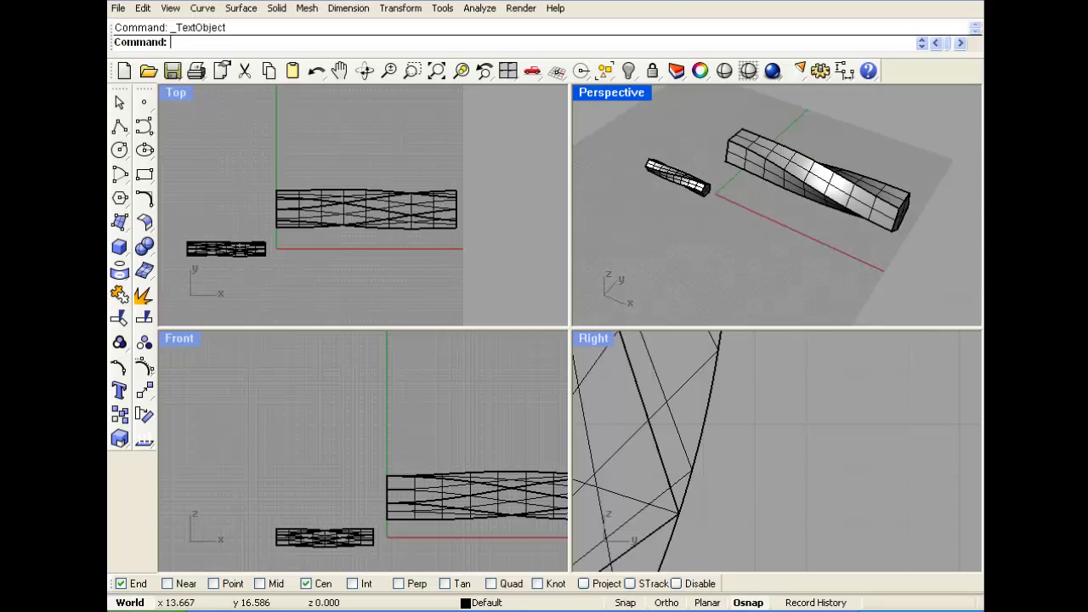
pyautogui.scroll(5, 872, 176)
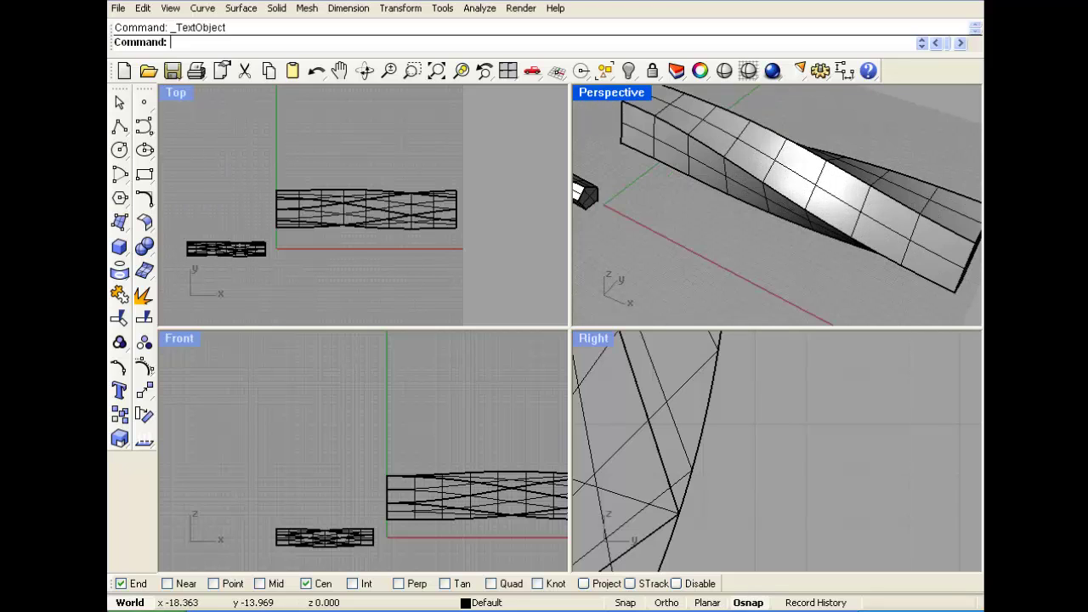
pyautogui.scroll(2, 361, 244)
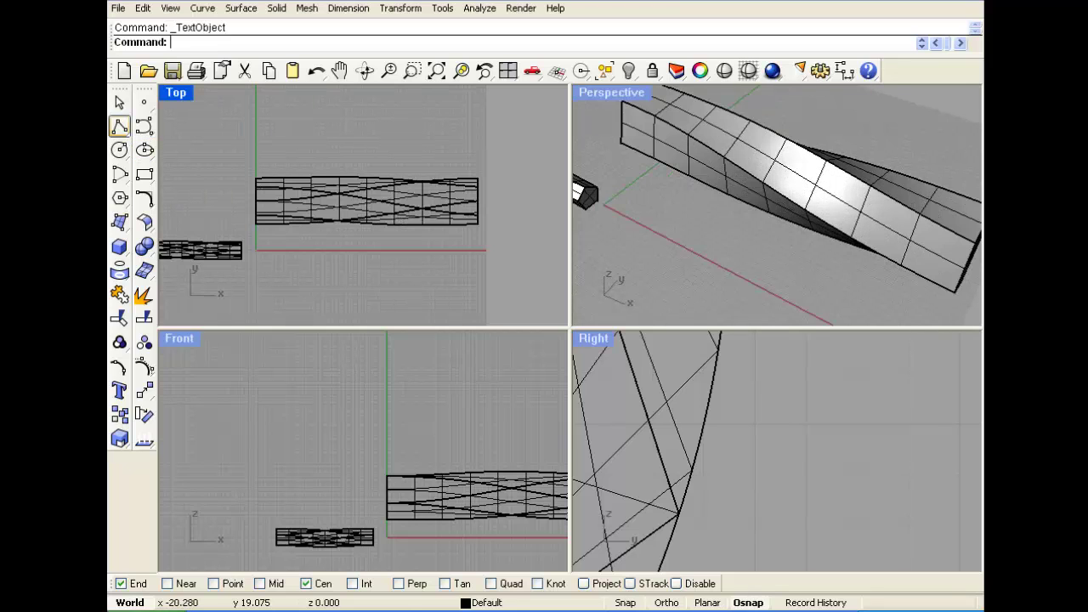
pyautogui.click(119, 125)
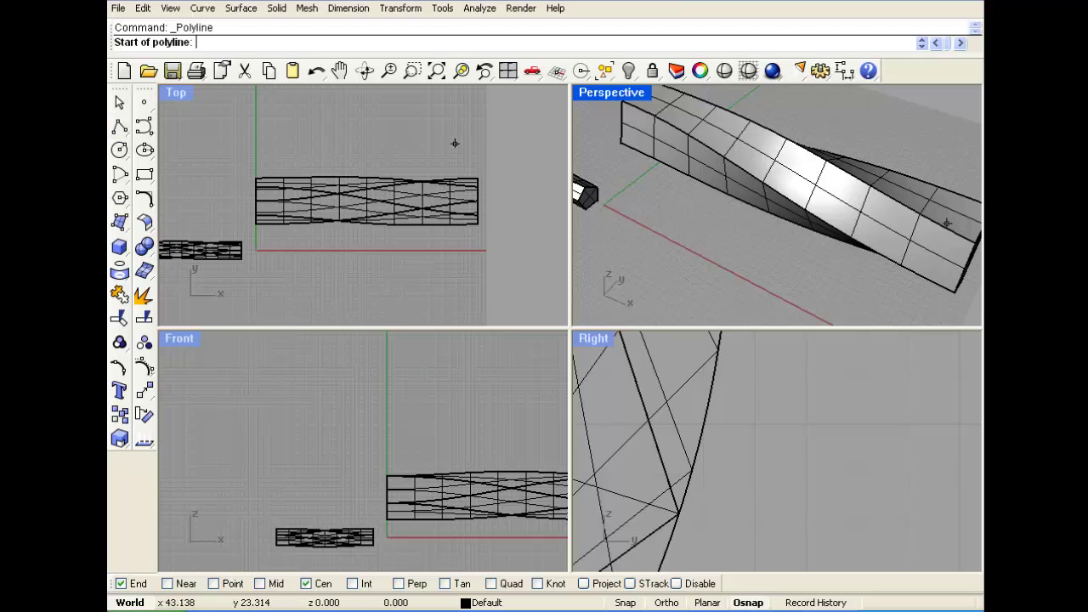
pyautogui.scroll(3, 768, 437)
pyautogui.scroll(-3, 766, 448)
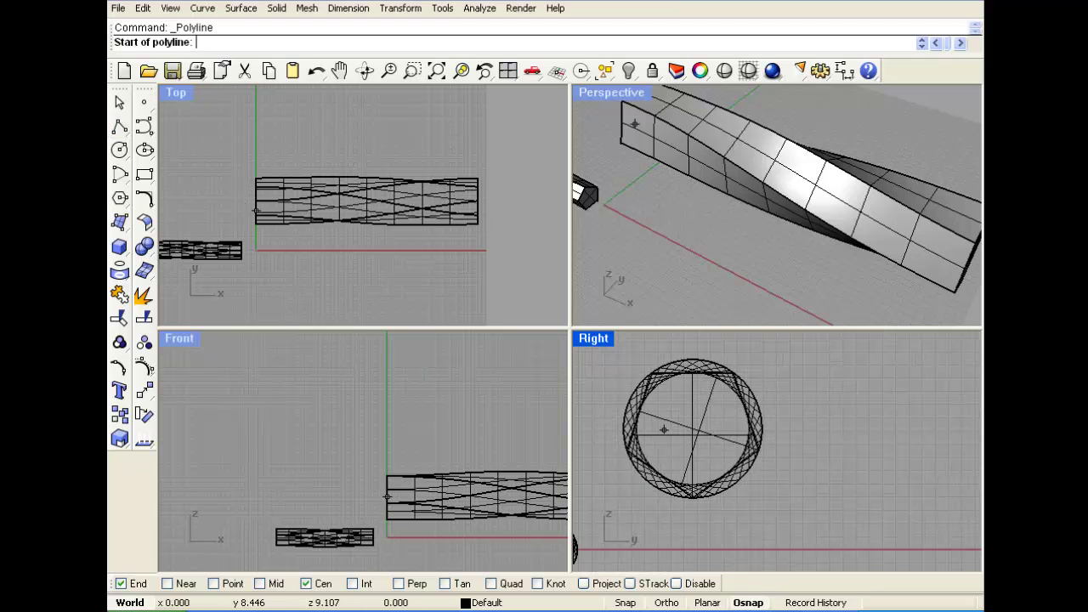
pyautogui.click(692, 429)
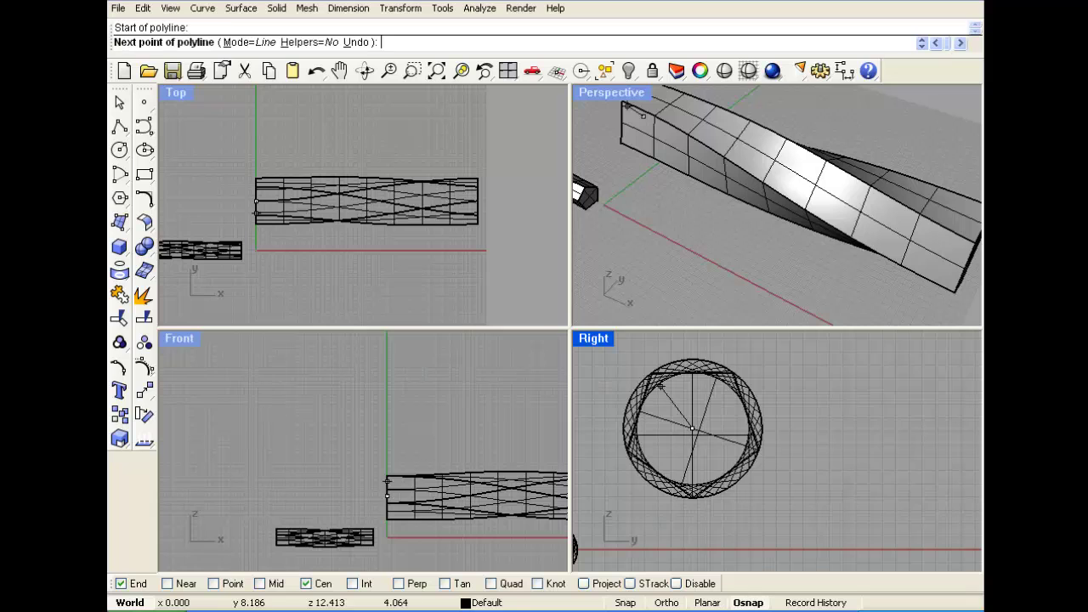
pyautogui.scroll(8, 483, 193)
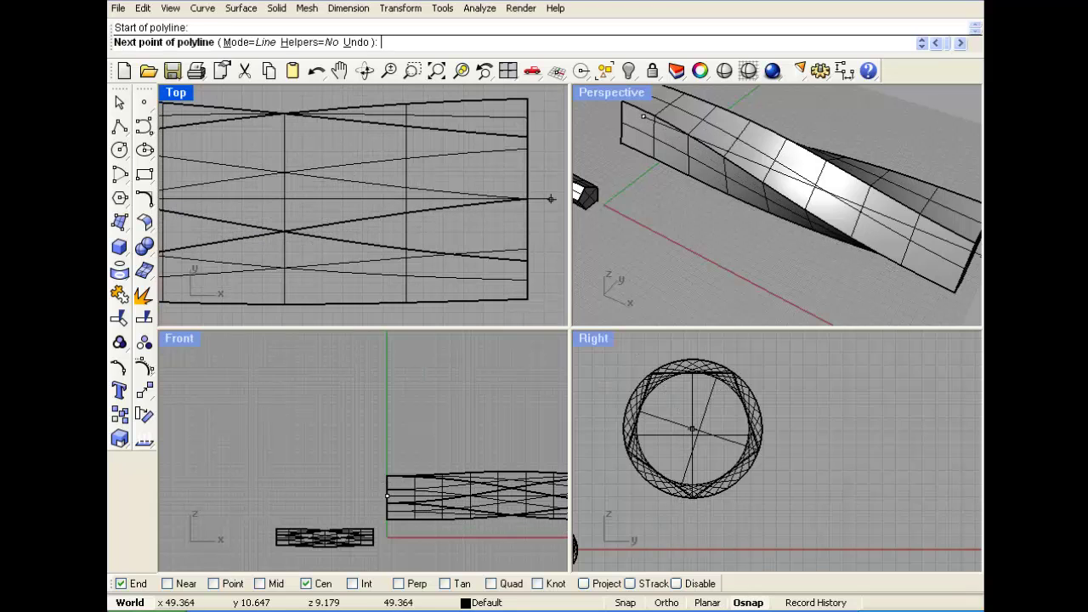
pyautogui.click(550, 198)
pyautogui.press('Return')
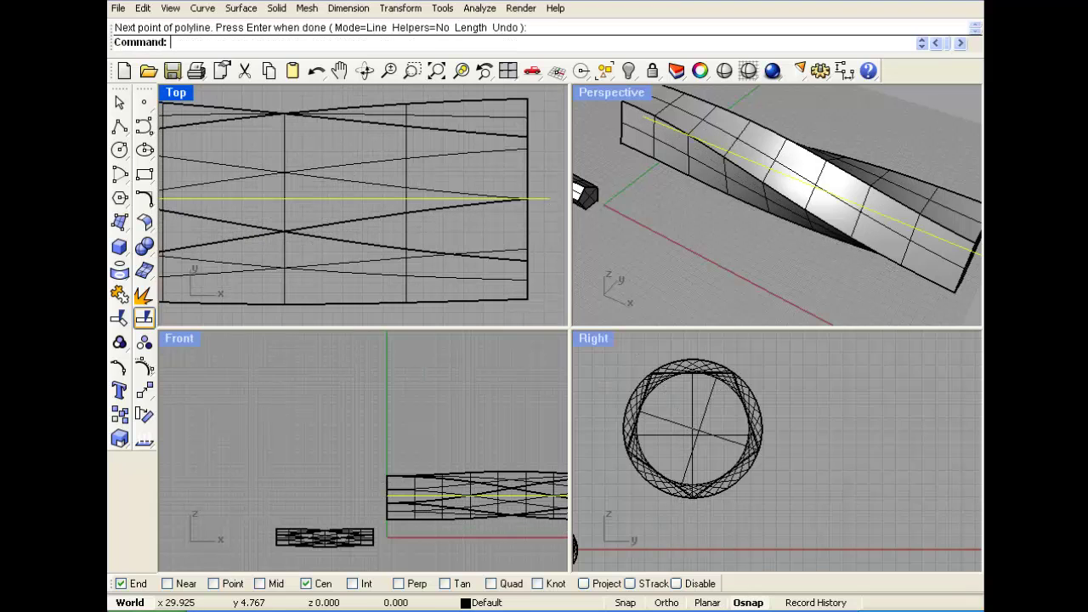
# Step: Show the centre line's control points and, with End snapping off, pull its overshooting end point back to the bar's end face
pyautogui.click(145, 367)
pyautogui.moveTo(542, 175); pyautogui.dragTo(487, 175, button='right')
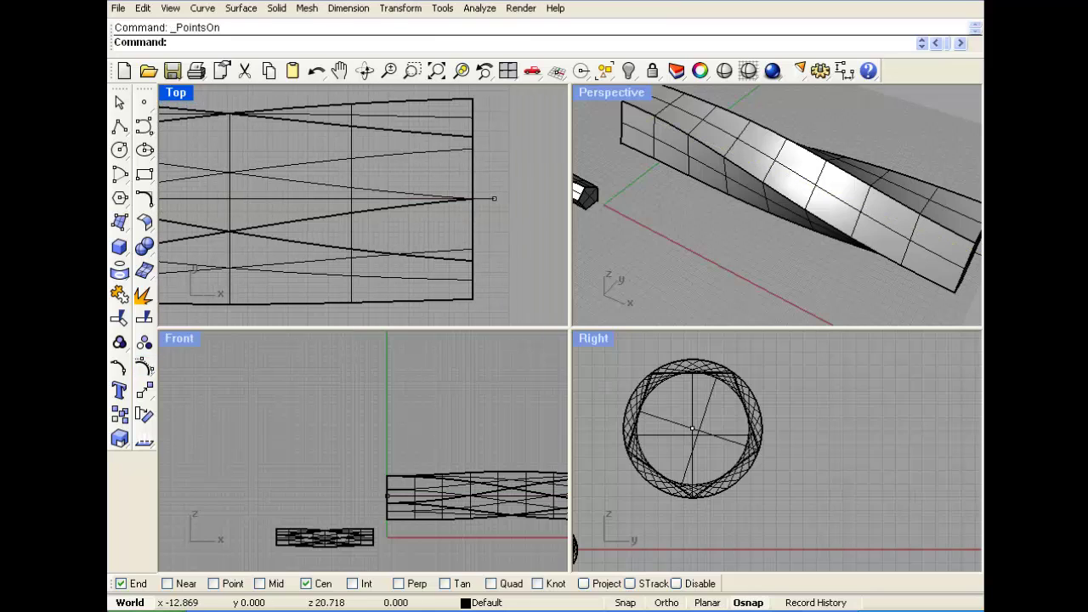
pyautogui.click(122, 585)
pyautogui.moveTo(492, 192); pyautogui.dragTo(472, 198)
pyautogui.click(491, 213)
# Step: Display the perspective view semi-transparently and inspect the centre line inside the large twisted bar
pyautogui.scroll(-8, 837, 201)
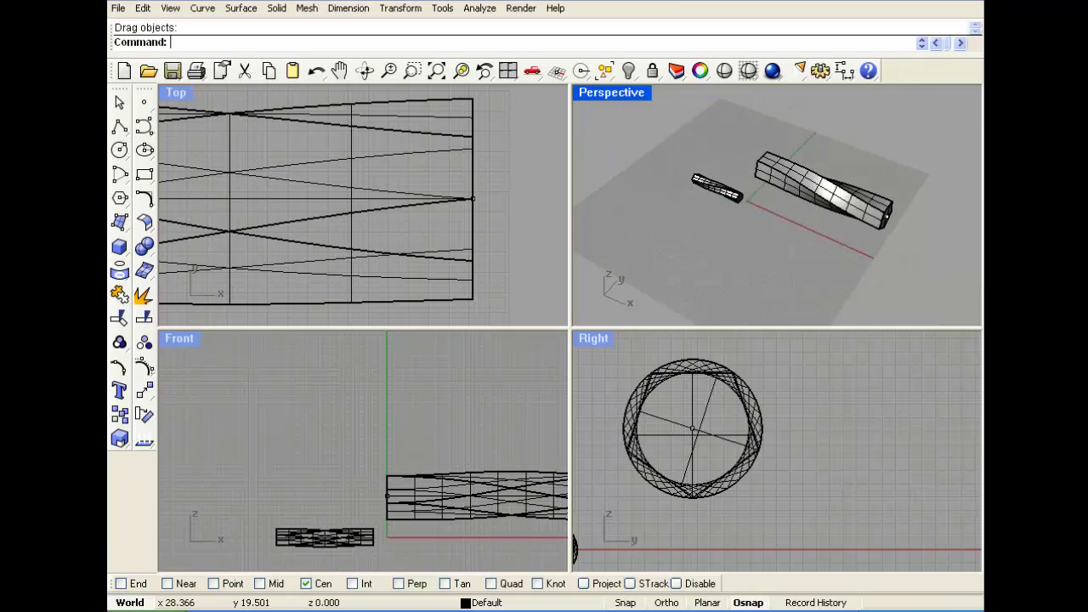
pyautogui.rightClick(611, 94)
pyautogui.click(605, 175)
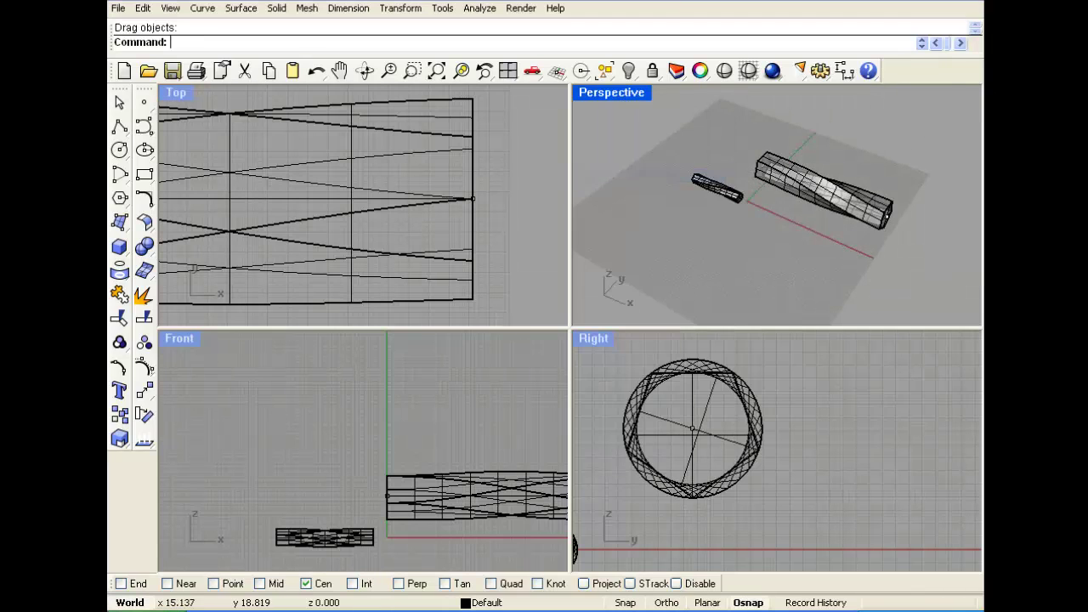
pyautogui.scroll(8, 838, 184)
pyautogui.moveTo(838, 192); pyautogui.dragTo(791, 194, button='right')
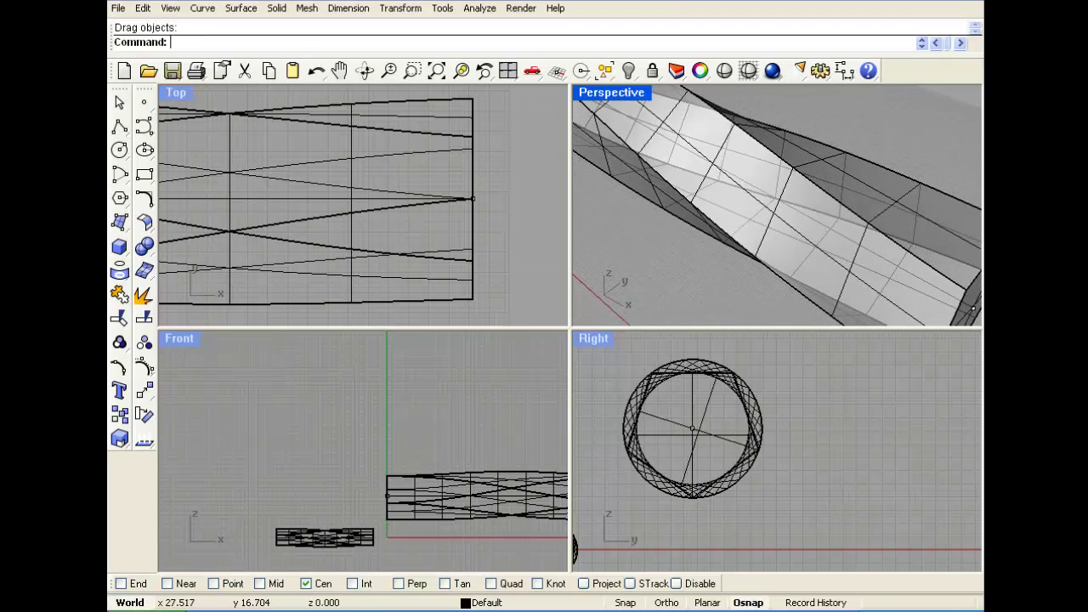
pyautogui.scroll(-9, 777, 216)
pyautogui.scroll(3, 763, 194)
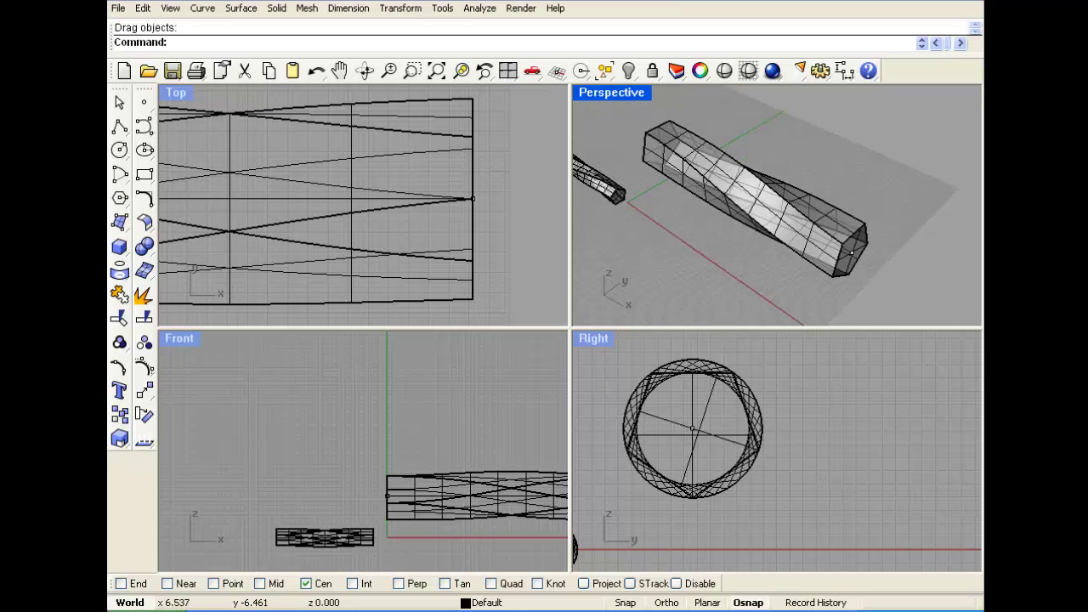
pyautogui.scroll(-6, 726, 221)
pyautogui.moveTo(728, 222); pyautogui.dragTo(772, 227, button='right')
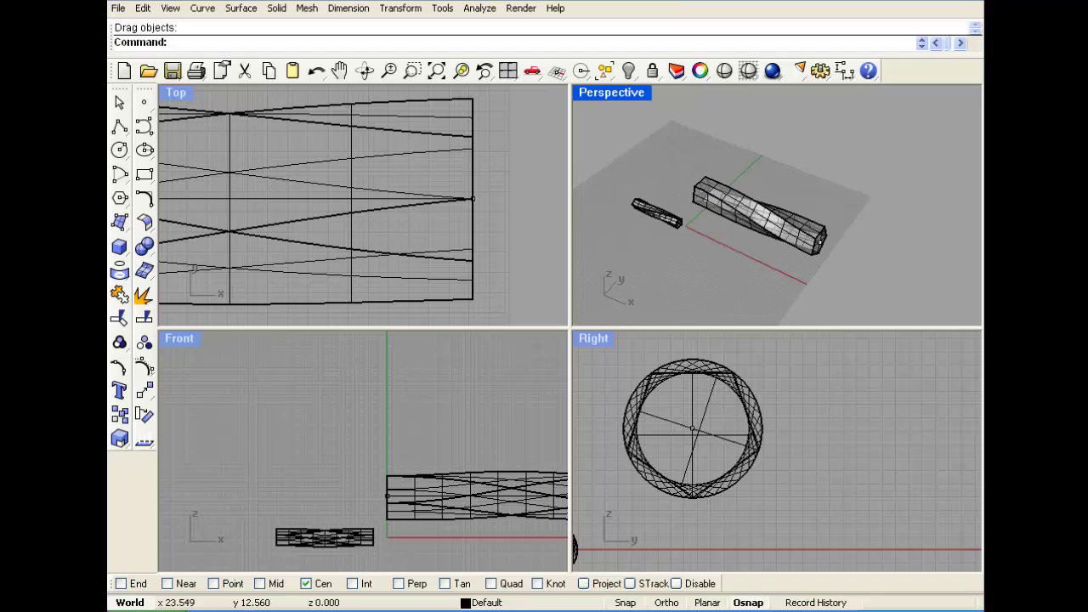
pyautogui.scroll(5, 772, 227)
# Step: Draw a circle of about 15.6 units radius below the bar in the Top view and shift it slightly further in negative y
pyautogui.scroll(-10, 378, 149)
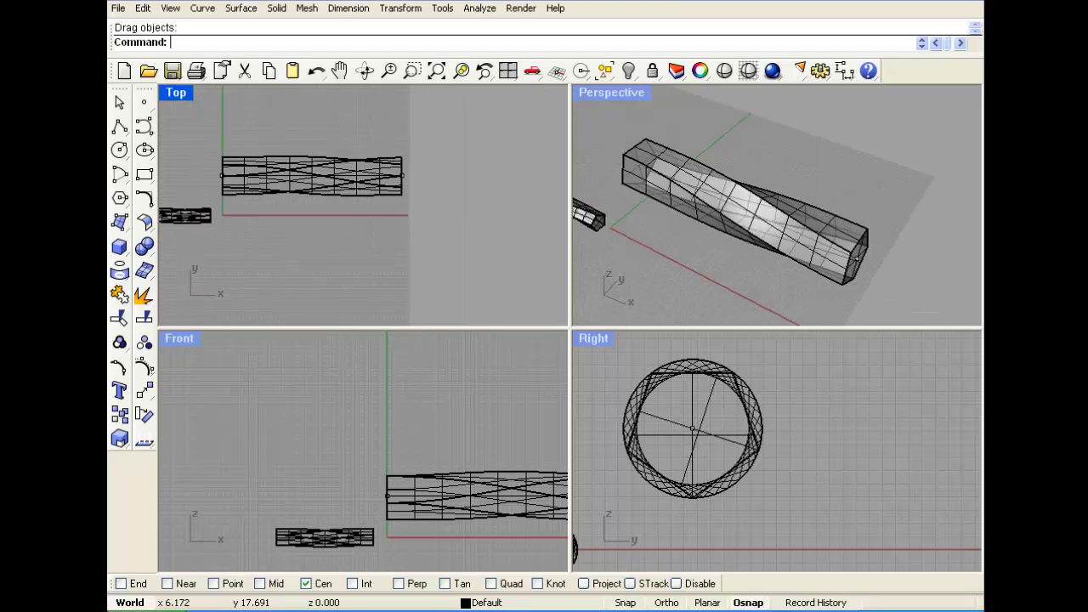
pyautogui.scroll(-2, 242, 188)
pyautogui.moveTo(242, 188); pyautogui.dragTo(309, 198, button='right')
pyautogui.scroll(6, 308, 197)
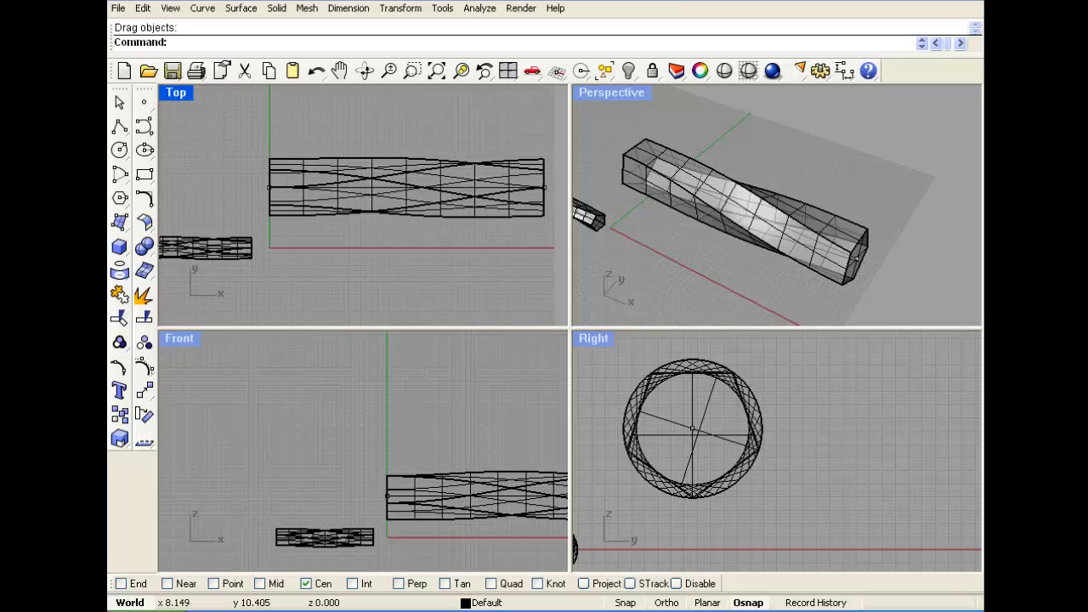
pyautogui.scroll(-4, 308, 197)
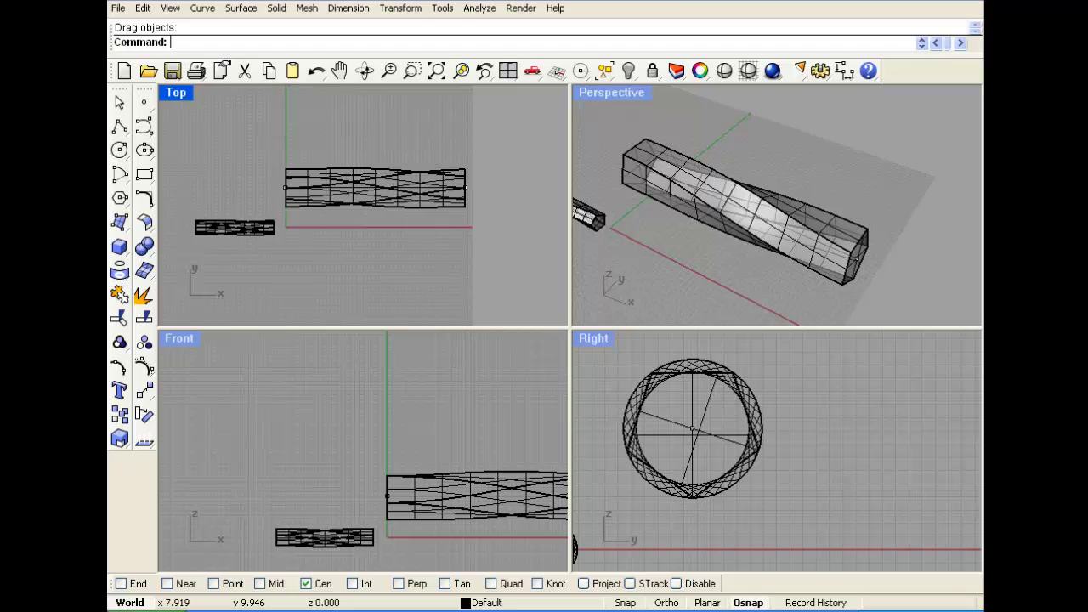
pyautogui.click(119, 151)
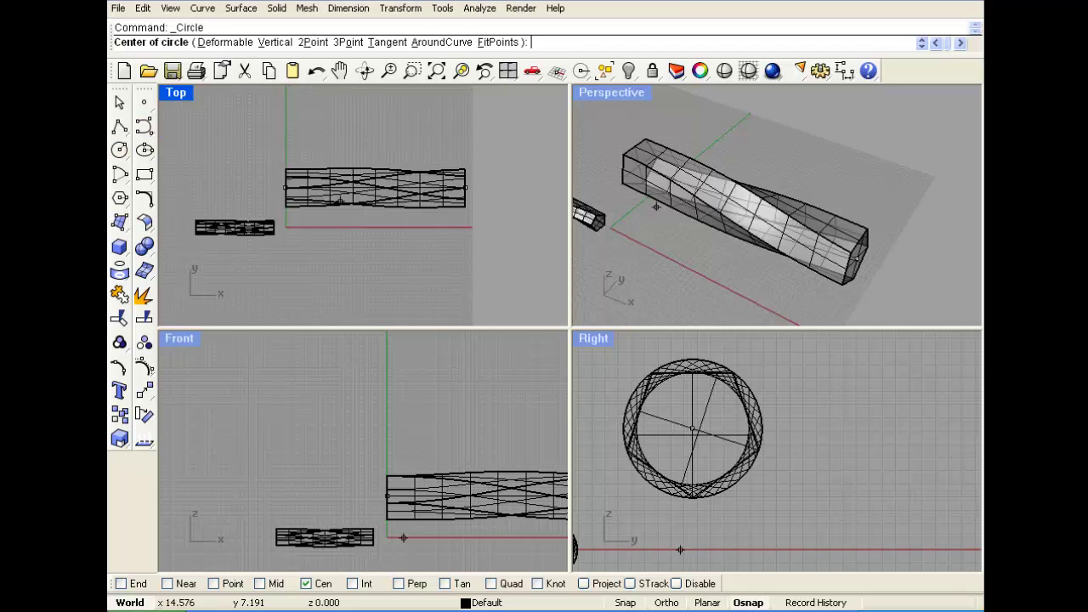
pyautogui.moveTo(473, 209); pyautogui.dragTo(395, 210, button='right')
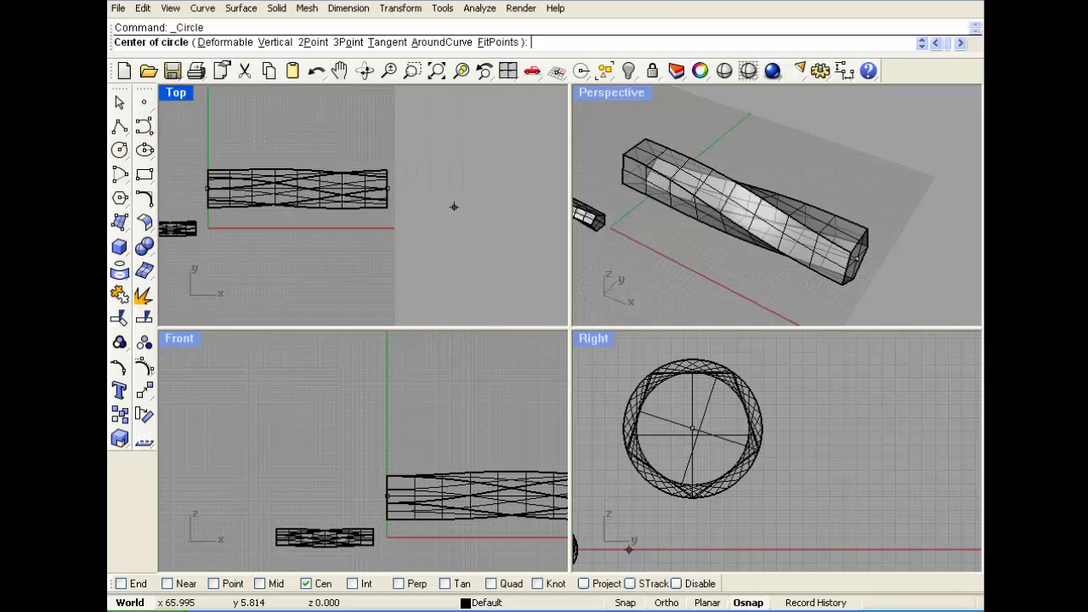
pyautogui.moveTo(357, 249); pyautogui.dragTo(469, 174, button='right')
pyautogui.click(407, 227)
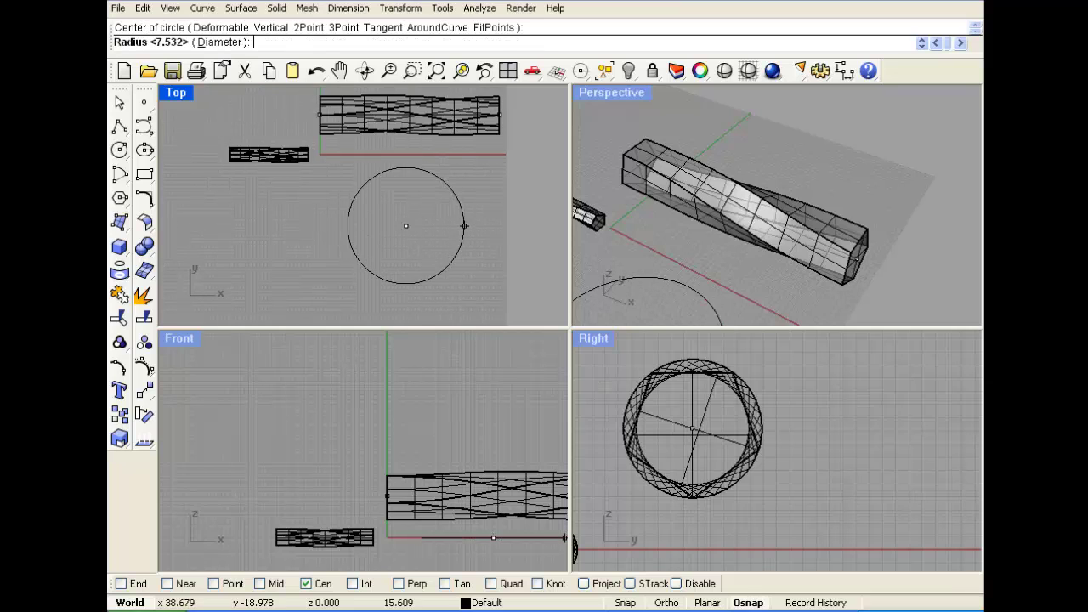
pyautogui.click(465, 226)
pyautogui.moveTo(445, 185); pyautogui.dragTo(439, 207)
# Step: Delete the original small twisted bar together with its curves
pyautogui.click(344, 186)
pyautogui.click(276, 154)
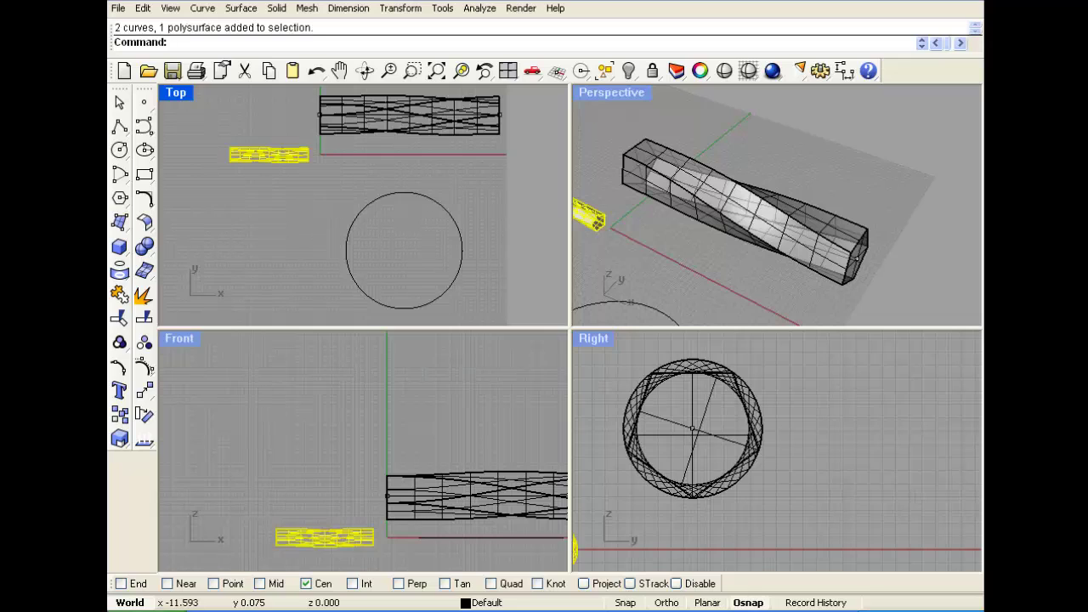
pyautogui.press('Delete')
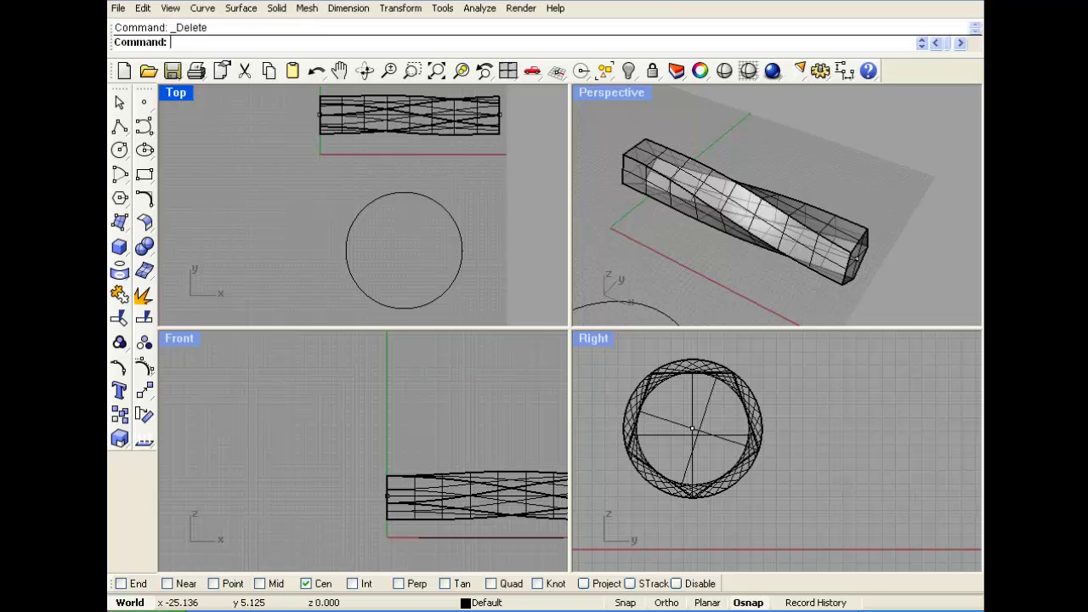
# Step: Flow a copy of the twisted bar from its straight centre line along the circle with Stretch=No
pyautogui.click(638, 170)
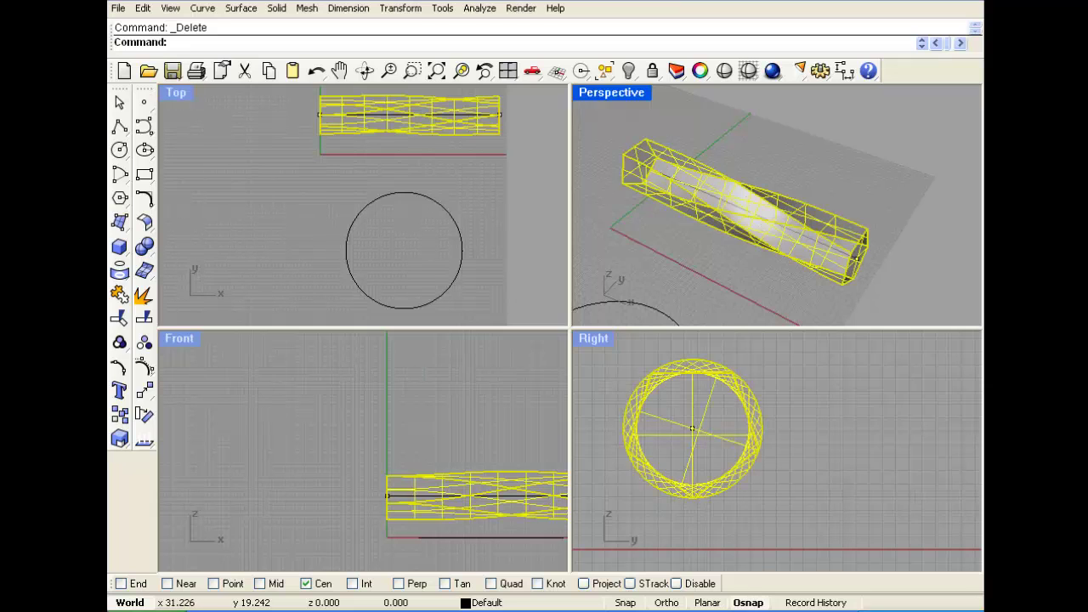
pyautogui.click(738, 306)
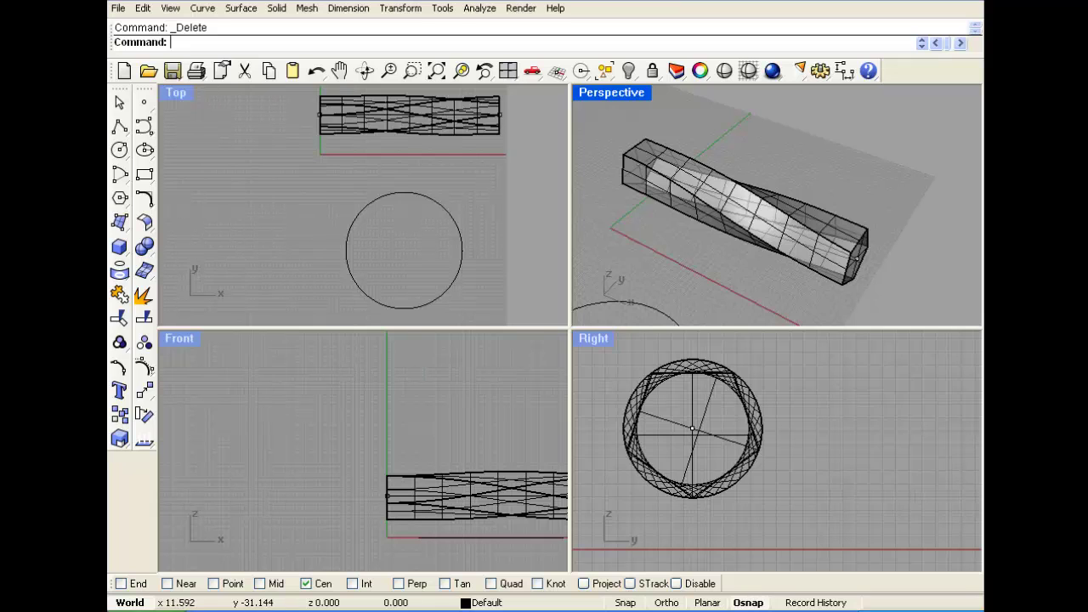
pyautogui.click(401, 9)
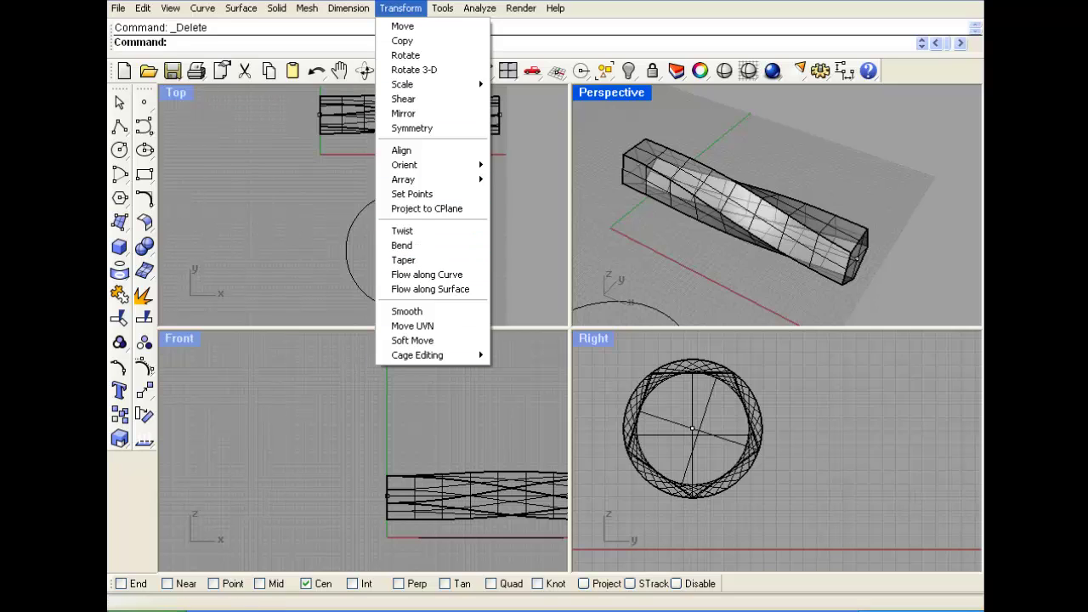
pyautogui.moveTo(418, 354)
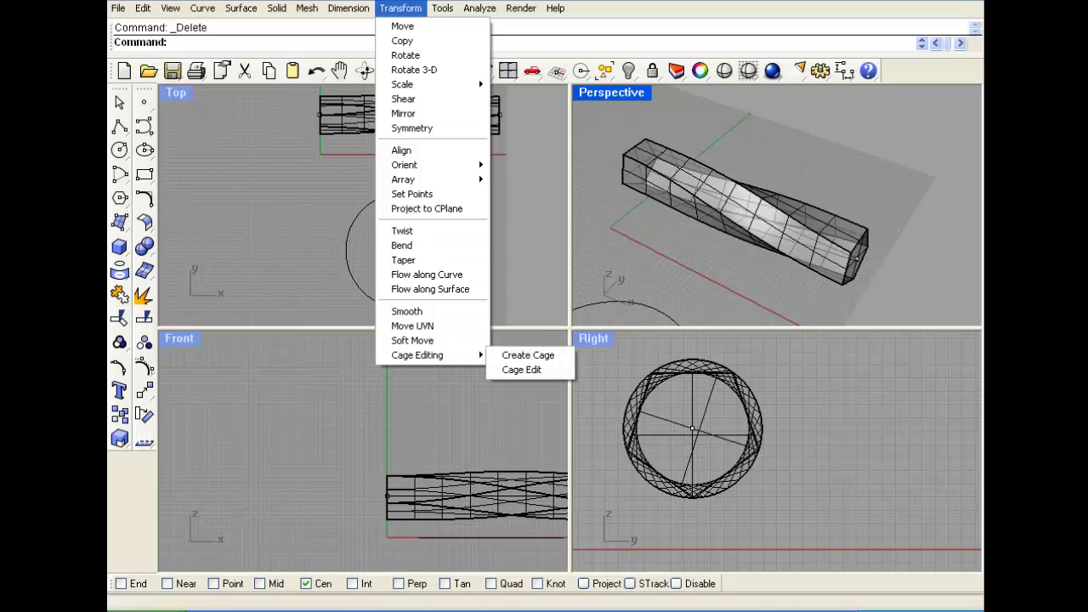
pyautogui.click(427, 275)
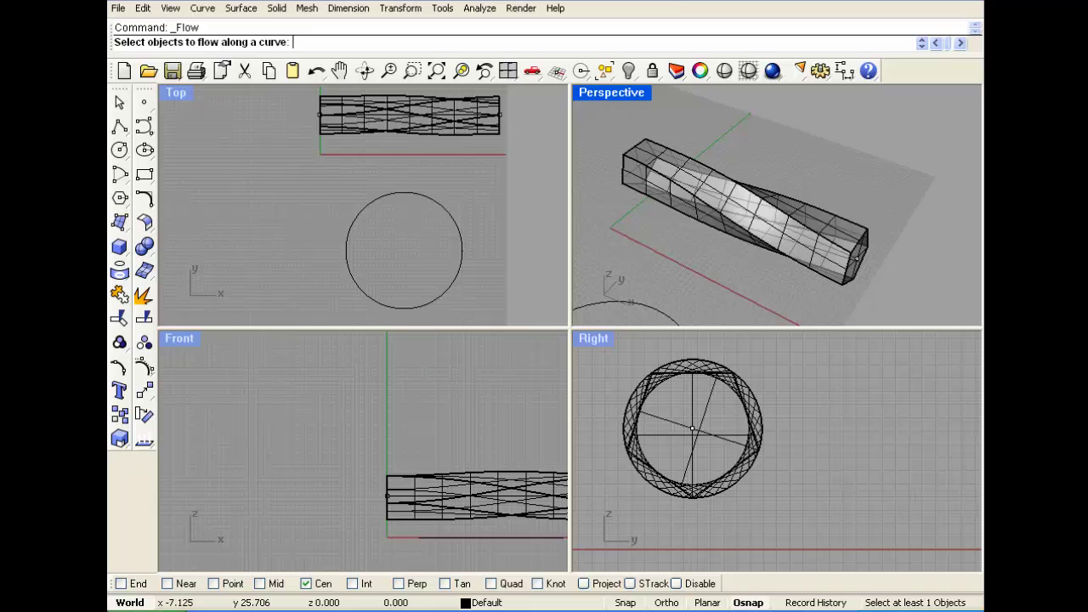
pyautogui.click(746, 204)
pyautogui.press('Return')
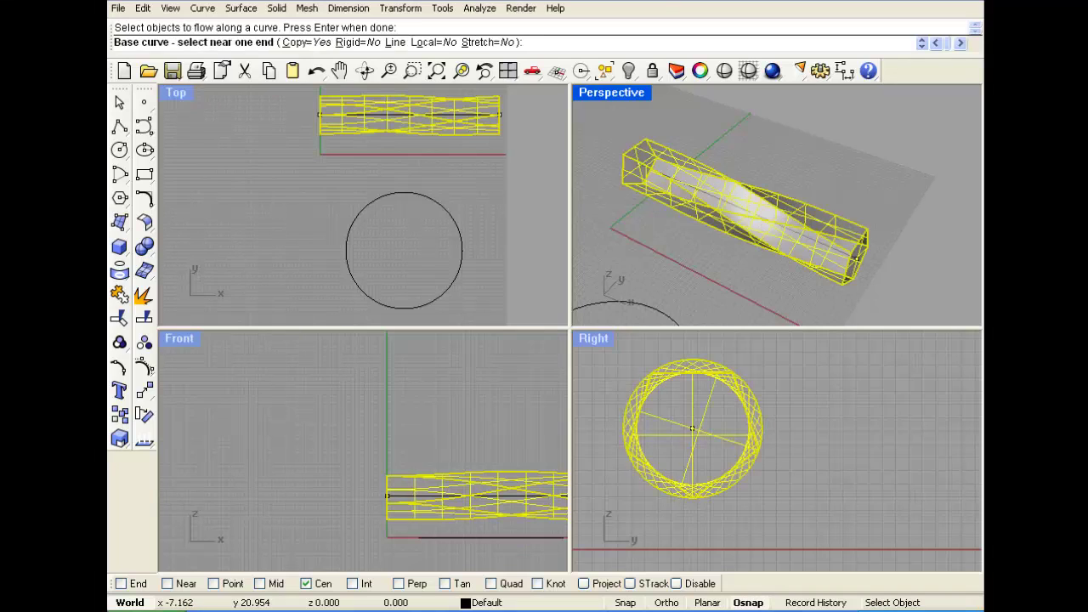
pyautogui.click(320, 114)
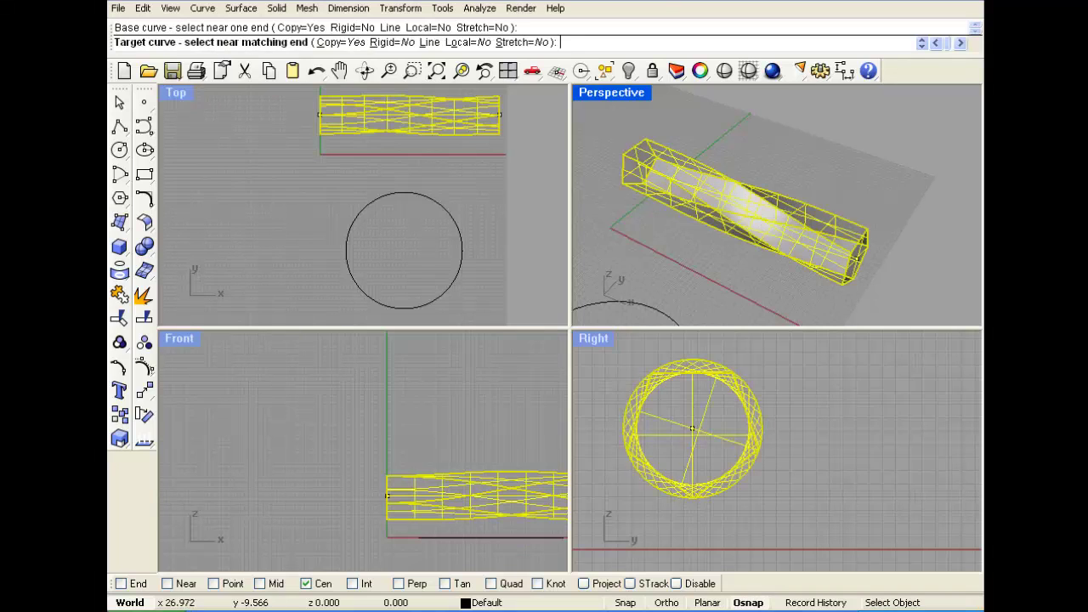
pyautogui.click(396, 192)
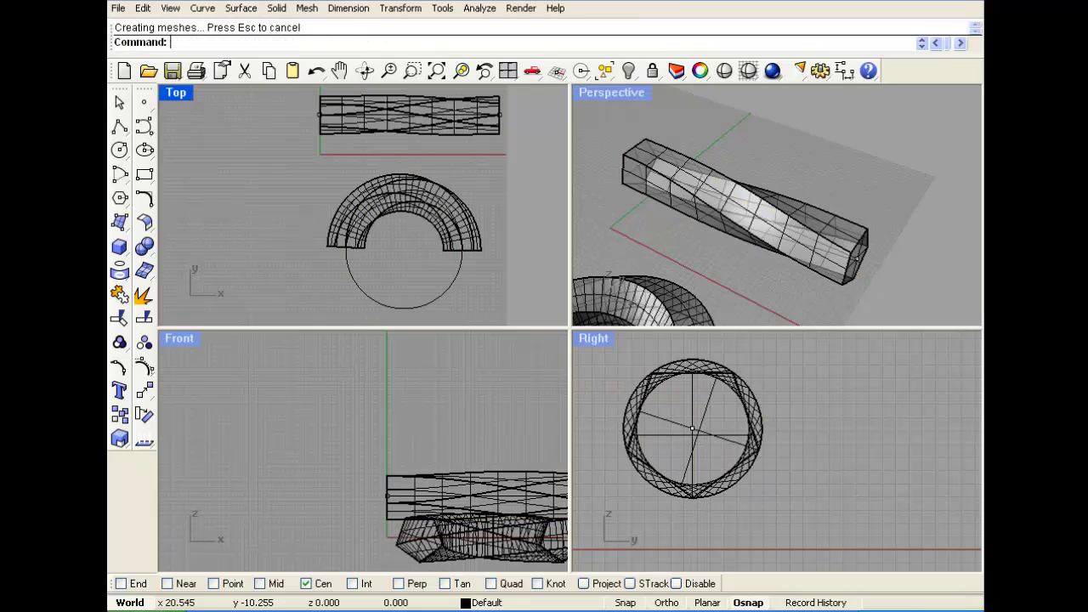
# Step: Inspect the bent copy on the circle in the Perspective view and undo the flow
pyautogui.scroll(-7, 769, 206)
pyautogui.scroll(7, 702, 274)
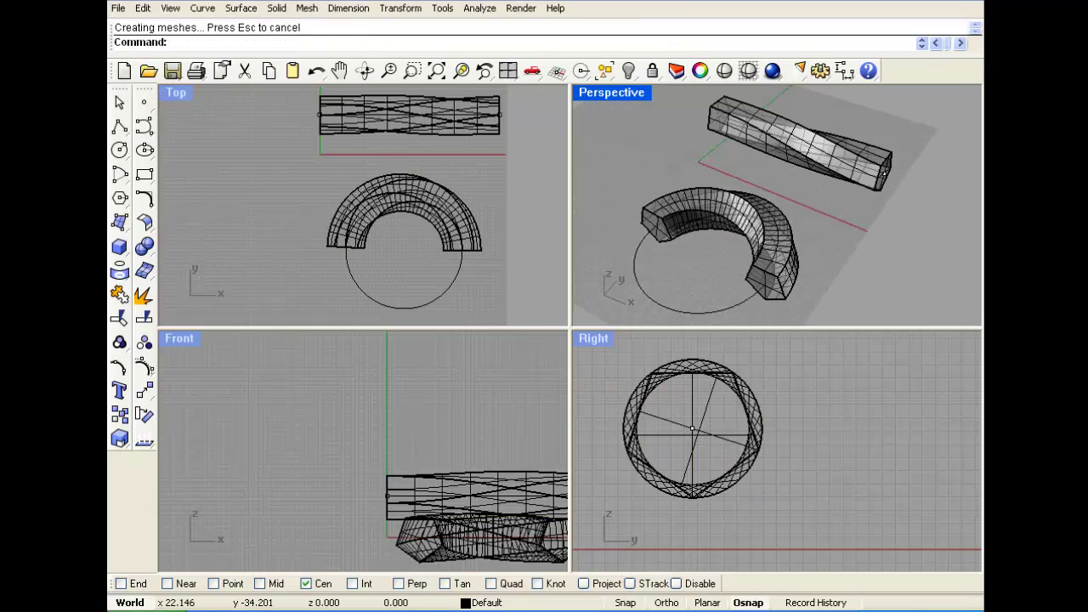
pyautogui.moveTo(704, 276); pyautogui.dragTo(731, 262, button='right')
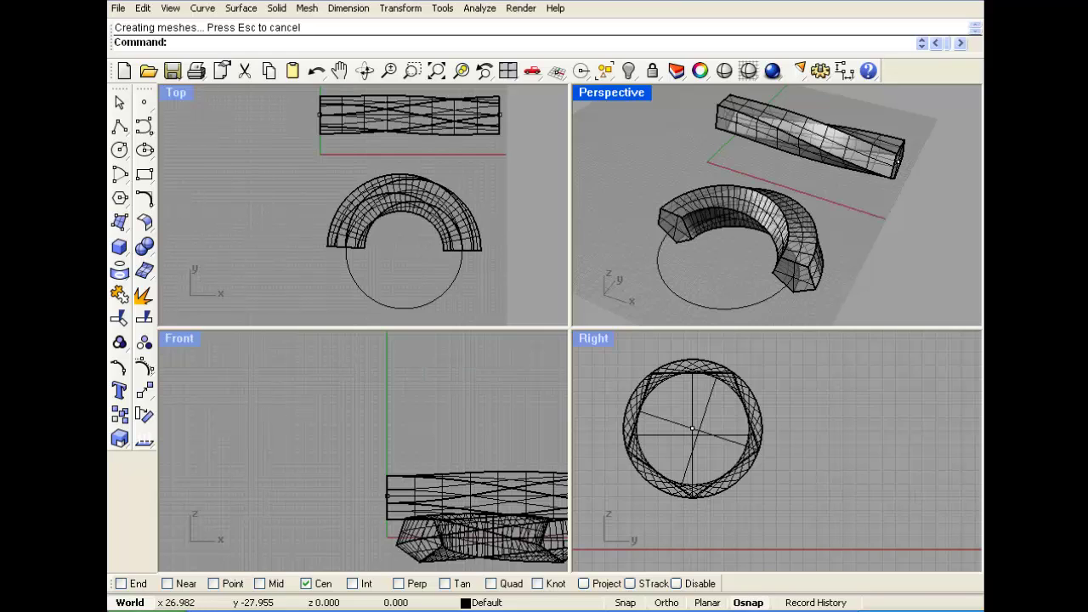
pyautogui.hotkey('ctrl', 'z')
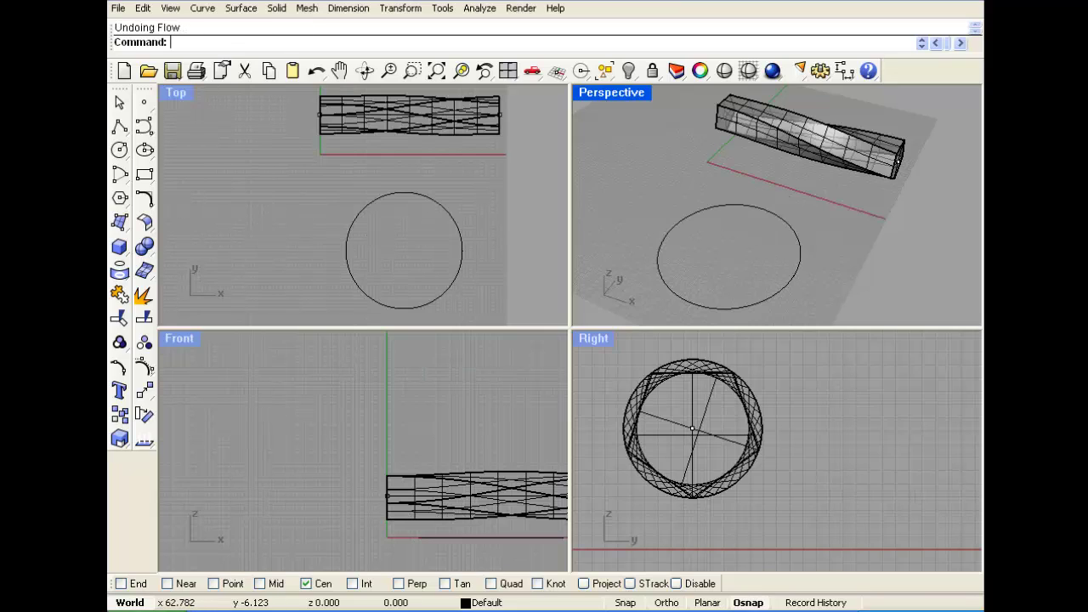
# Step: Flow a copy of the twisted bar from its centre line along the whole circle with Copy=Yes and Stretch=Yes
pyautogui.press('Return')
pyautogui.click(897, 161)
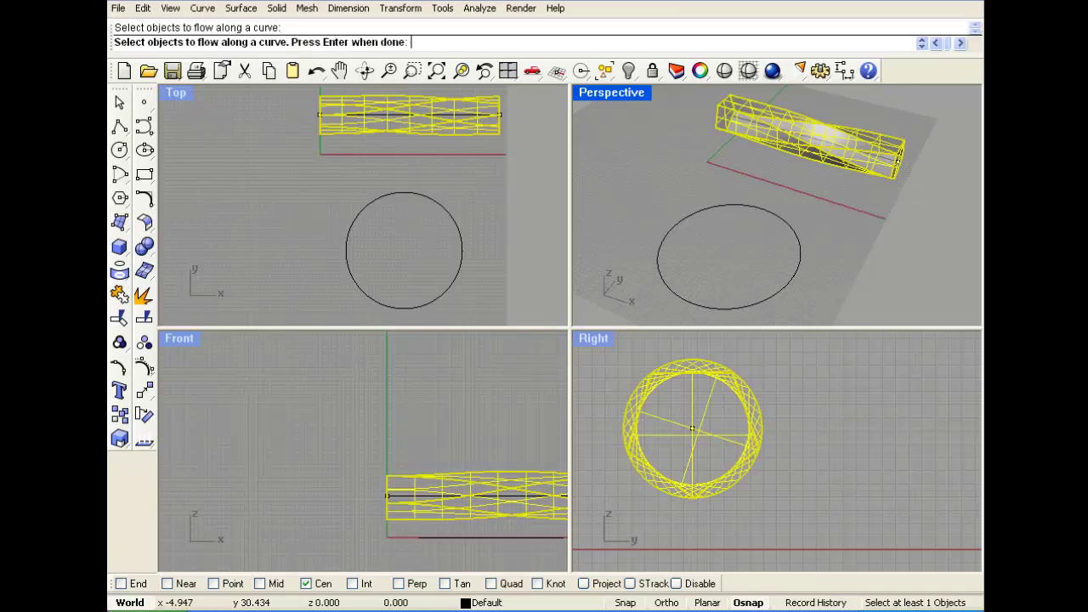
pyautogui.press('Return')
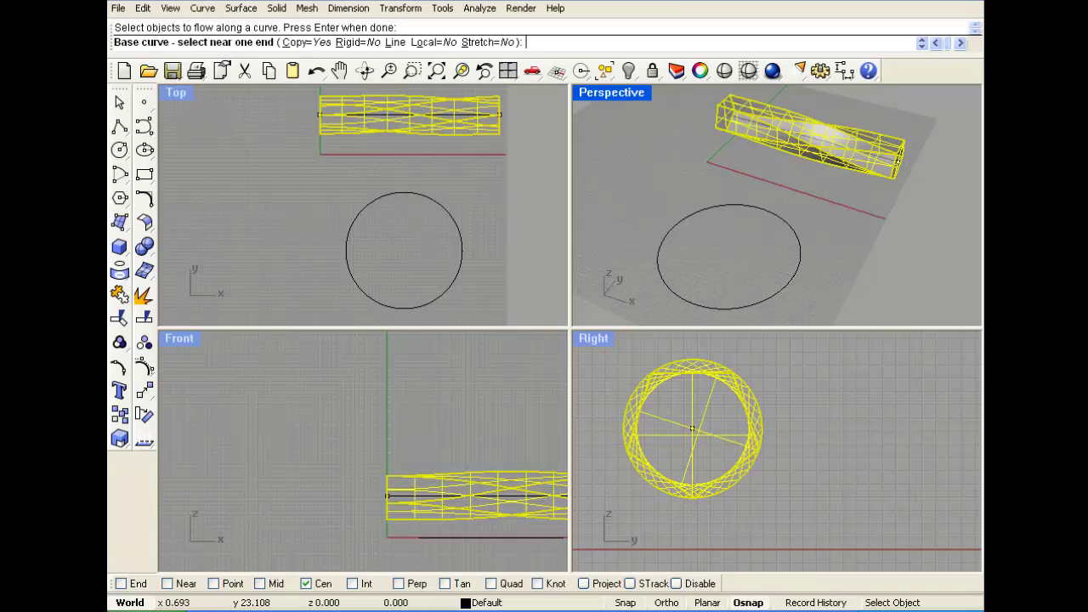
pyautogui.click(487, 43)
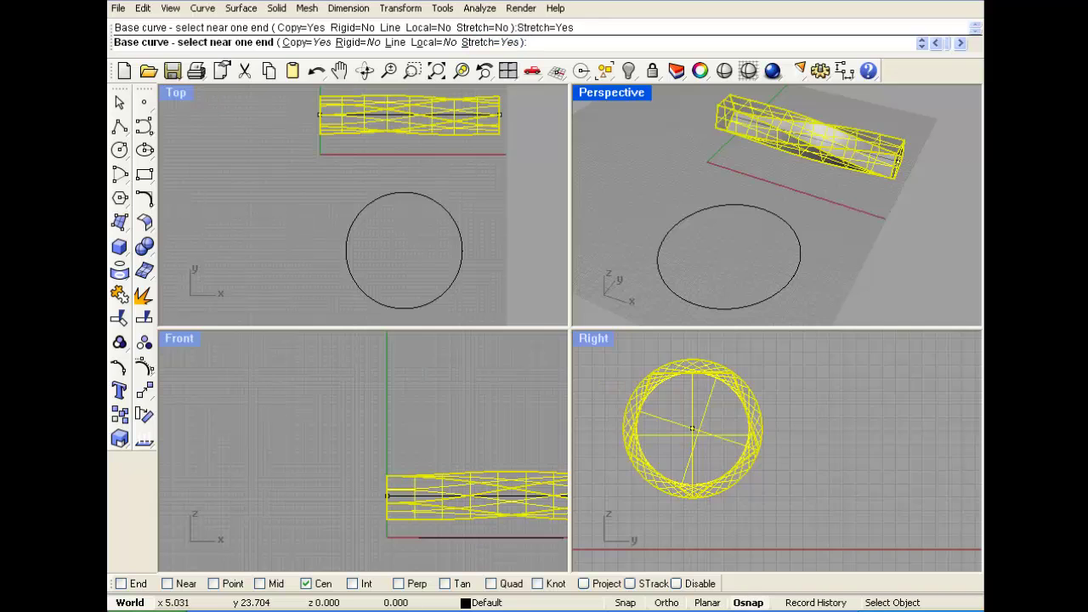
pyautogui.click(766, 124)
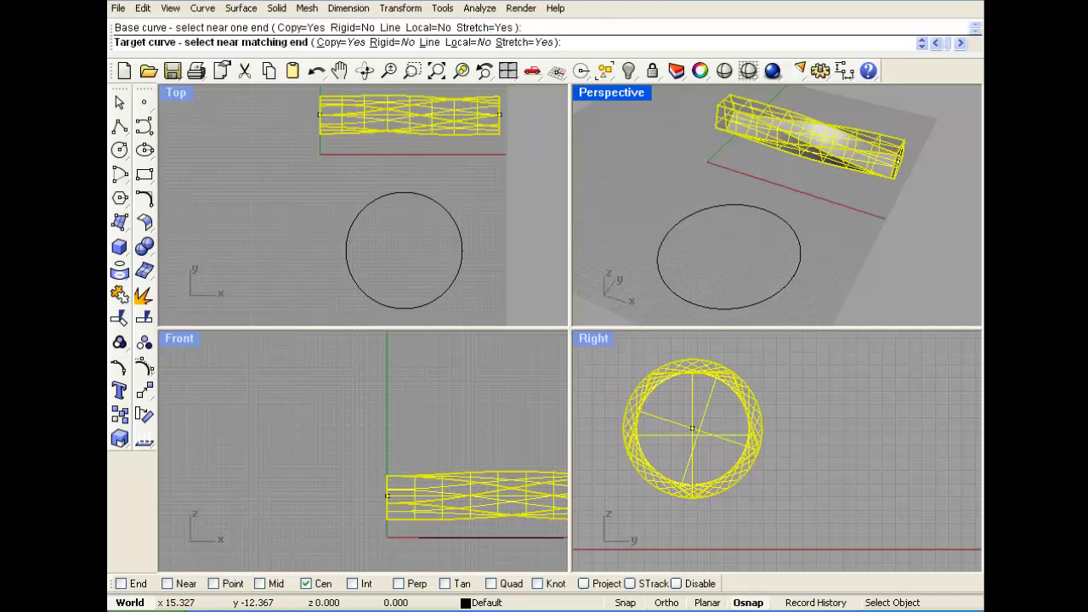
pyautogui.click(787, 286)
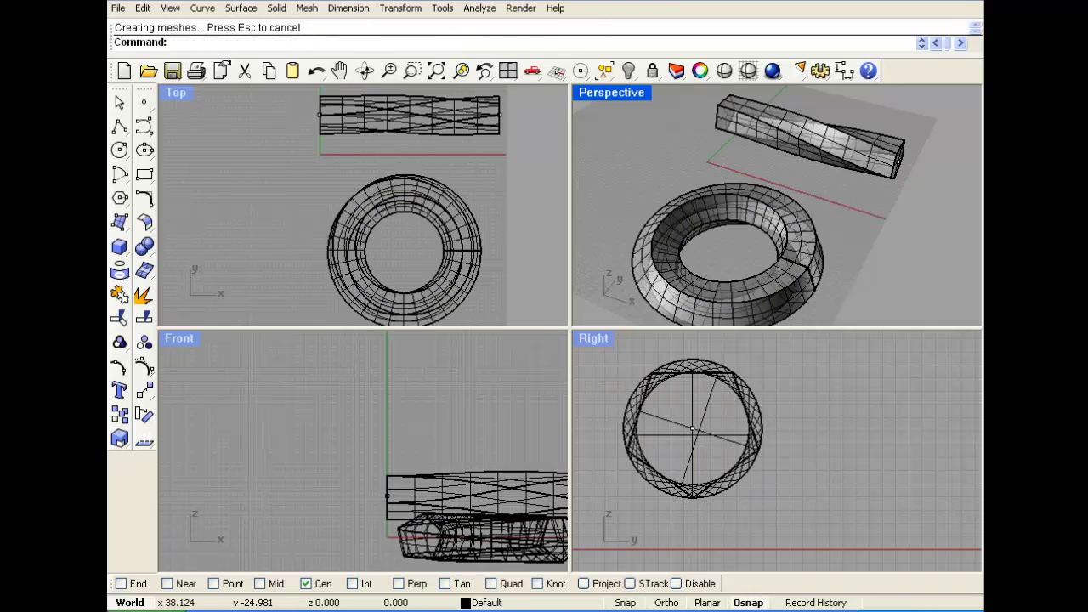
# Step: Maximize the Perspective viewport and set its display mode to Shaded to show the twisted ring
pyautogui.moveTo(792, 267); pyautogui.dragTo(819, 243, button='right')
pyautogui.doubleClick(612, 92)
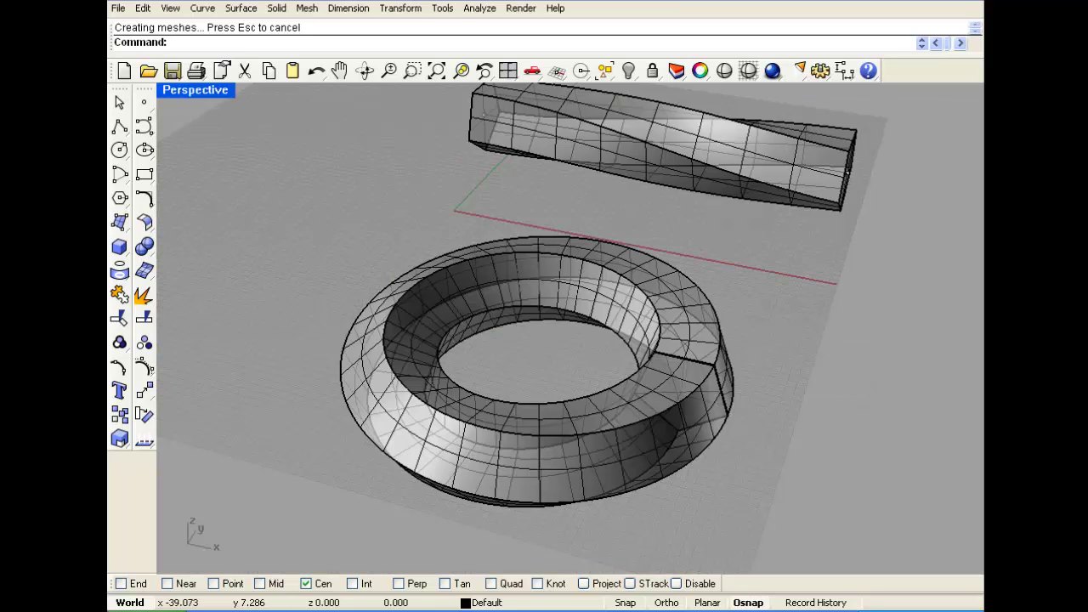
pyautogui.rightClick(195, 90)
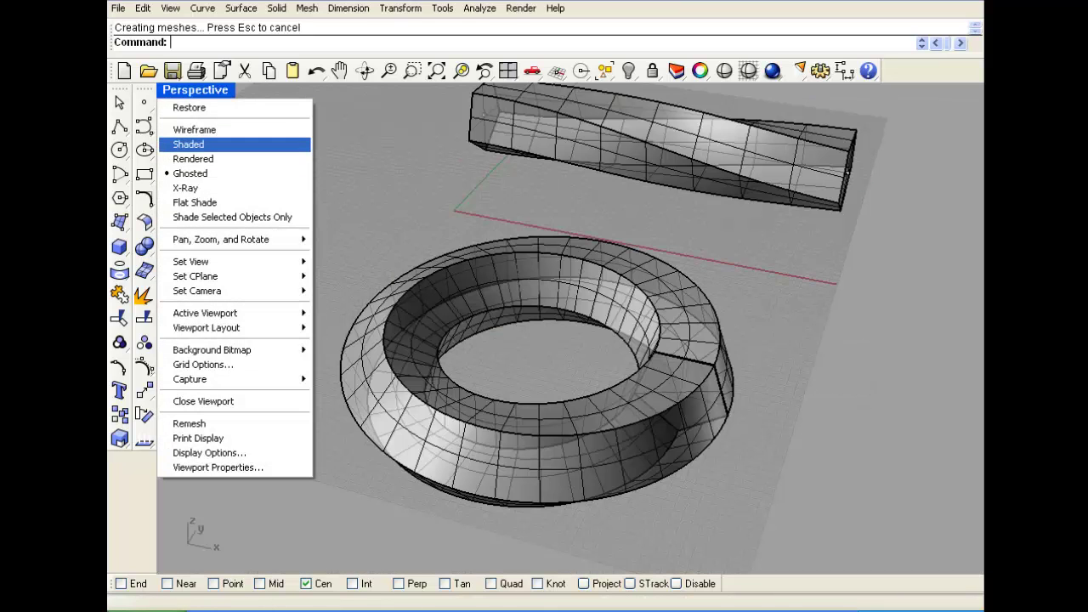
pyautogui.click(189, 144)
pyautogui.scroll(3, 508, 318)
pyautogui.moveTo(512, 312)
pyautogui.mouseDown(button='right')
pyautogui.moveTo(517, 255)
pyautogui.moveTo(512, 294)
pyautogui.mouseUp(button='right')
pyautogui.scroll(-3, 511, 293)
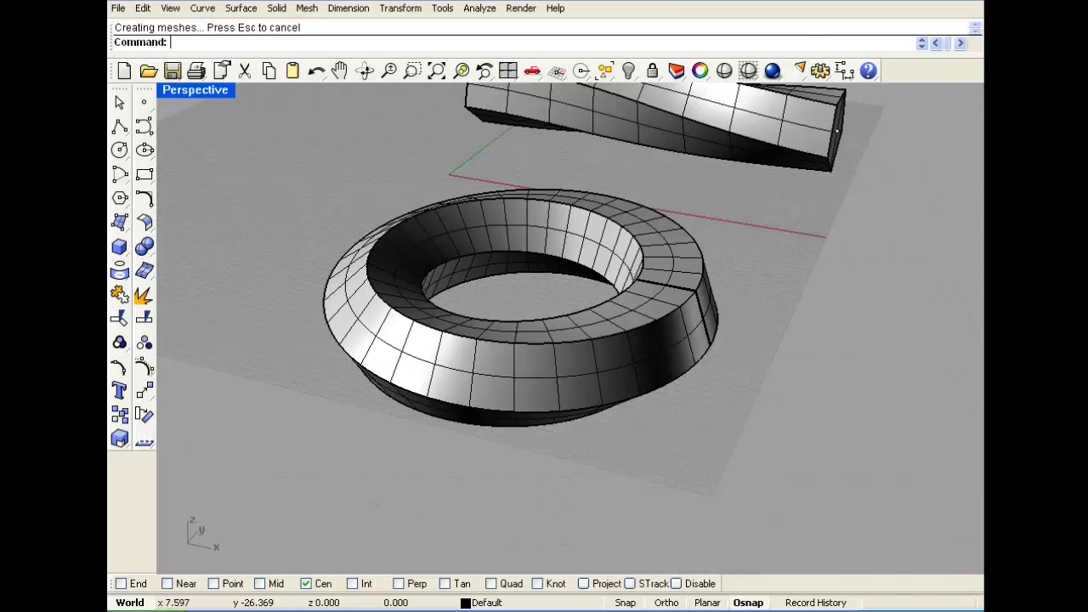
# Step: Examine the seam where the two ends of the ring meet and compare the ring with the original bar
pyautogui.moveTo(512, 294); pyautogui.dragTo(544, 315, button='right')
pyautogui.scroll(7, 713, 333)
pyautogui.click(769, 310)
pyautogui.moveTo(769, 310); pyautogui.dragTo(653, 327, button='right')
pyautogui.press('Escape')
pyautogui.scroll(8, 607, 296)
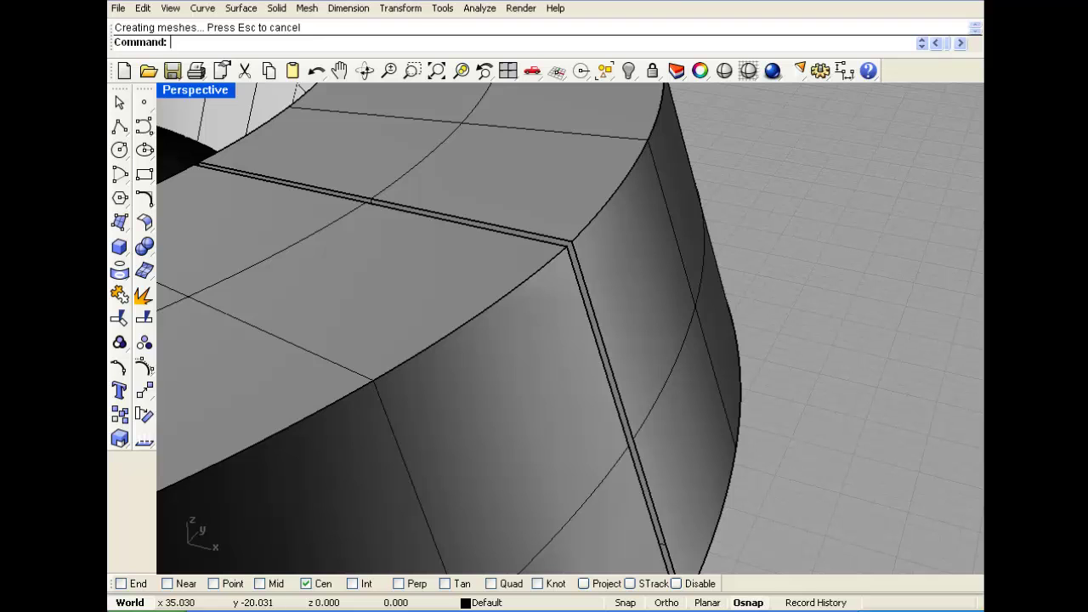
pyautogui.scroll(-9, 662, 387)
pyautogui.scroll(4, 508, 326)
pyautogui.moveTo(509, 326); pyautogui.dragTo(659, 285, button='right')
pyautogui.scroll(-5, 553, 303)
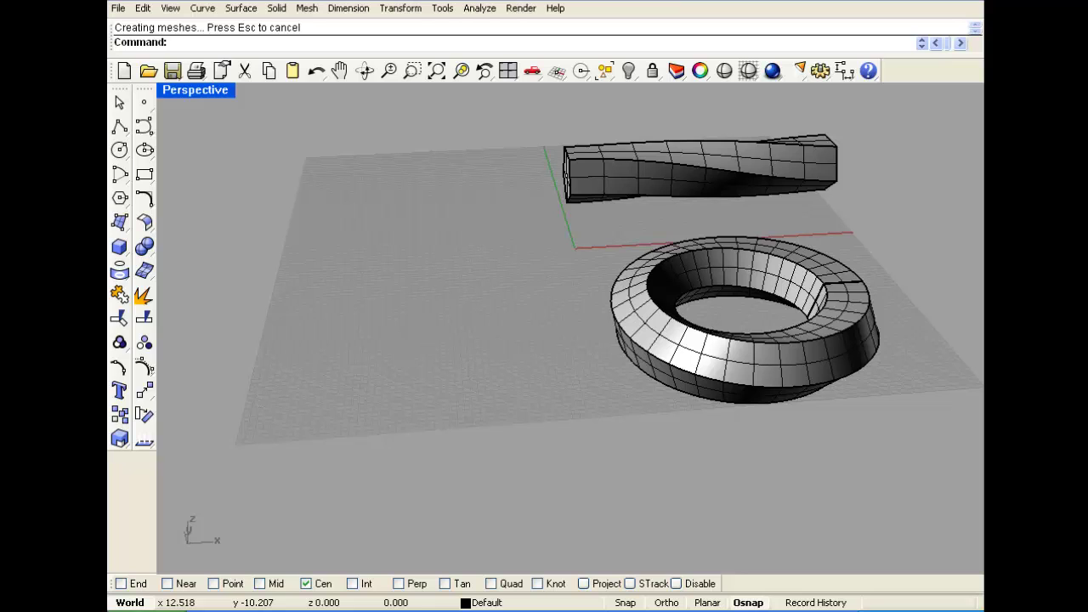
# Step: Delete the twisted bar and the ring, as well as the remaining profile, centre line and circle curves
pyautogui.moveTo(751, 123); pyautogui.dragTo(685, 265)
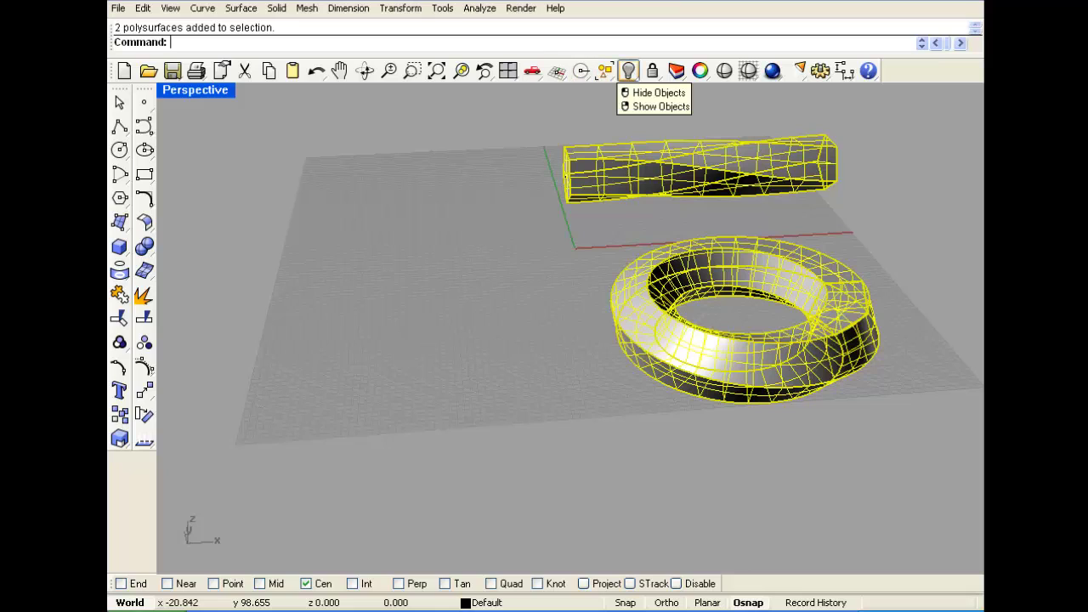
pyautogui.press('Delete')
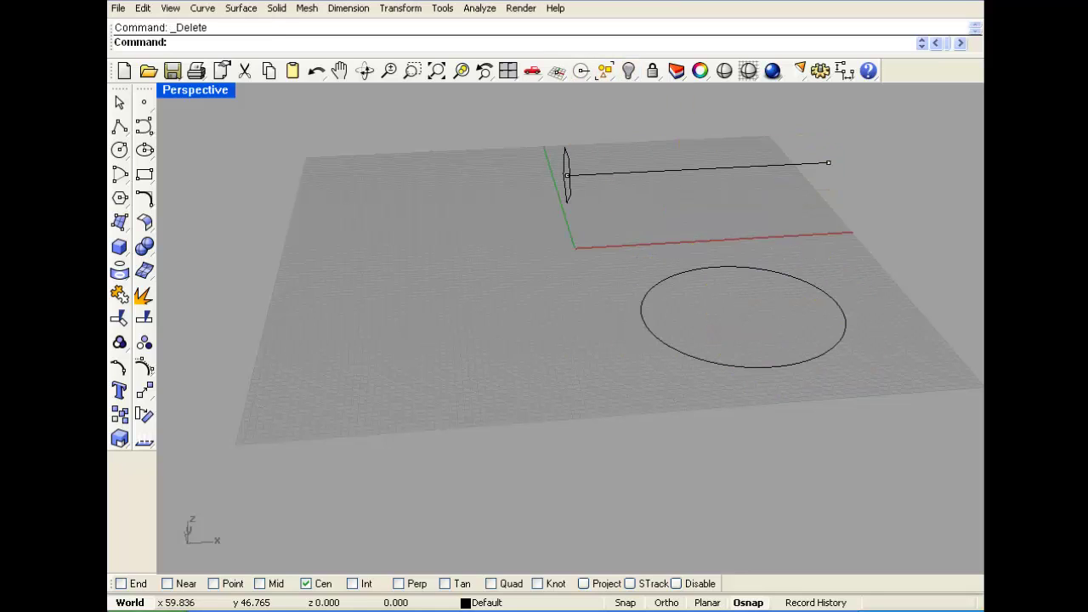
pyautogui.moveTo(885, 135)
pyautogui.mouseDown()
pyautogui.moveTo(518, 307)
pyautogui.moveTo(884, 134)
pyautogui.mouseUp()
pyautogui.press('Delete')
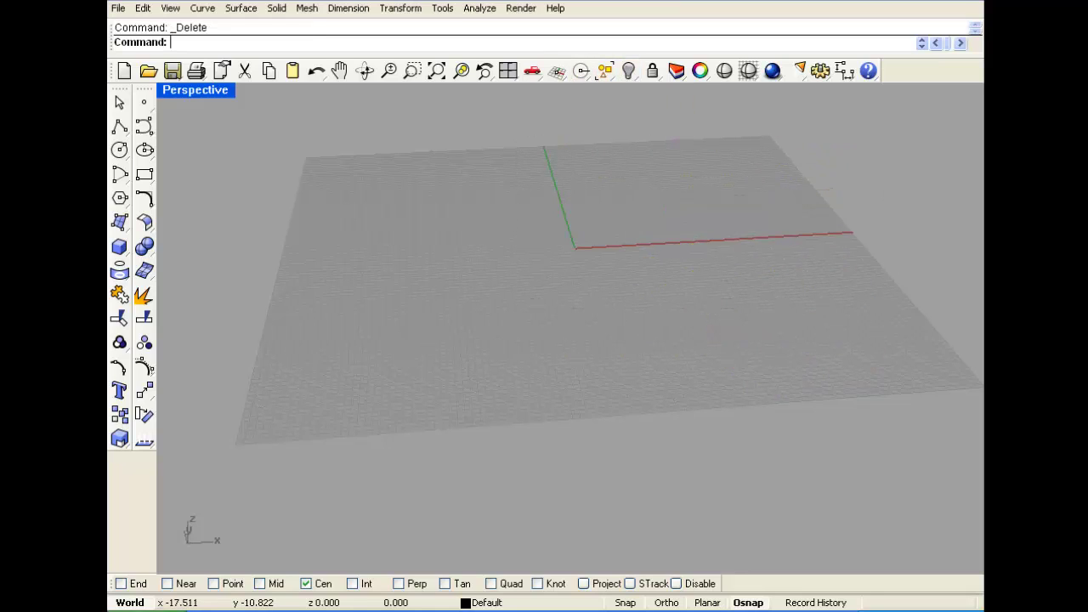
# Step: Restore the four-viewport layout and draw a wide rectangle across the y axis near the origin in the Top view
pyautogui.click(120, 247)
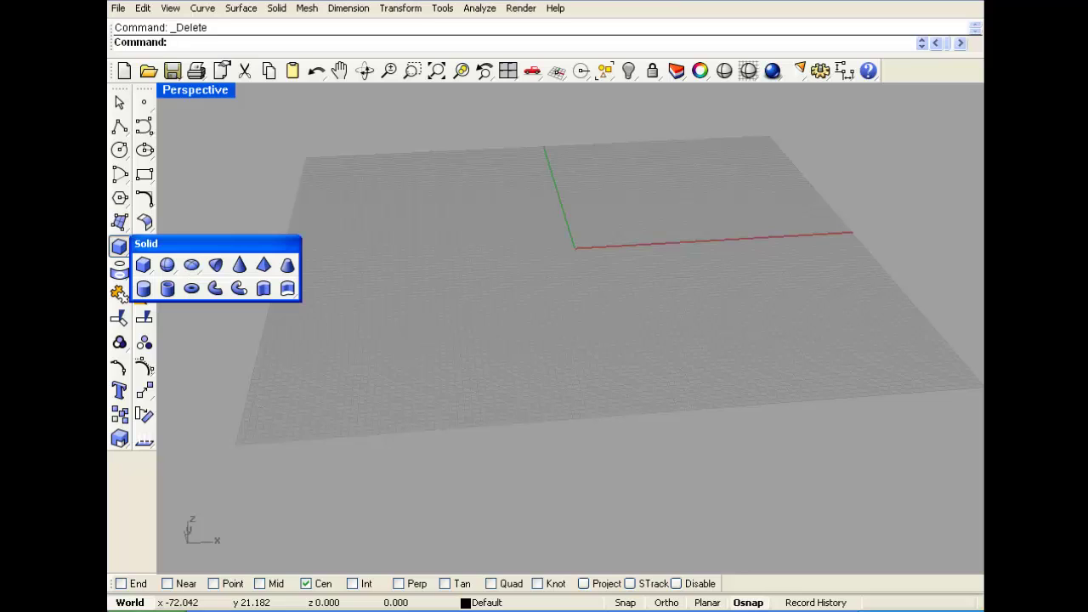
pyautogui.click(120, 222)
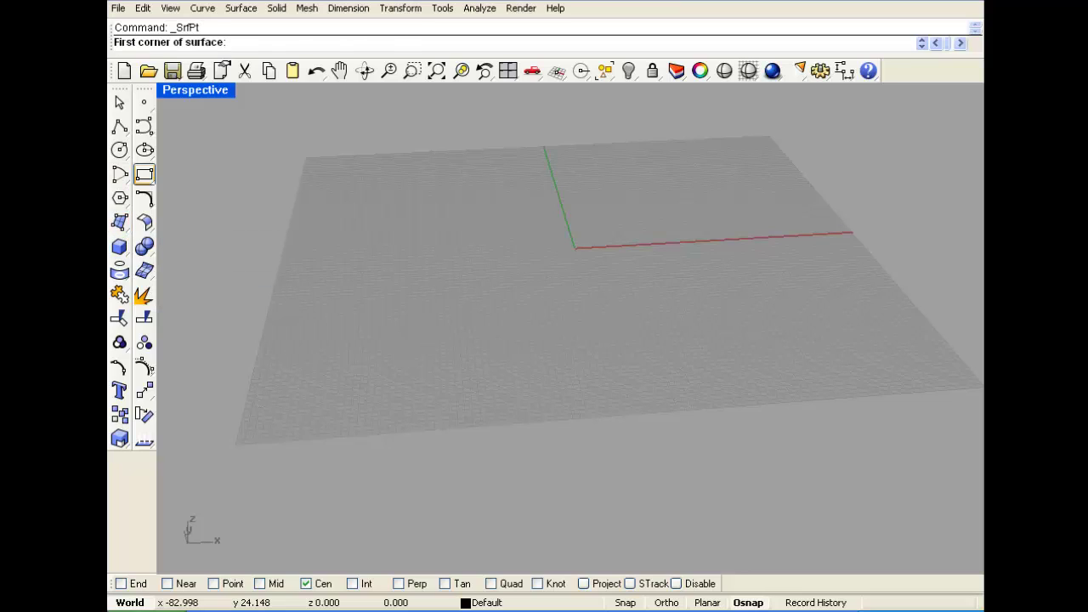
pyautogui.click(145, 174)
pyautogui.doubleClick(229, 91)
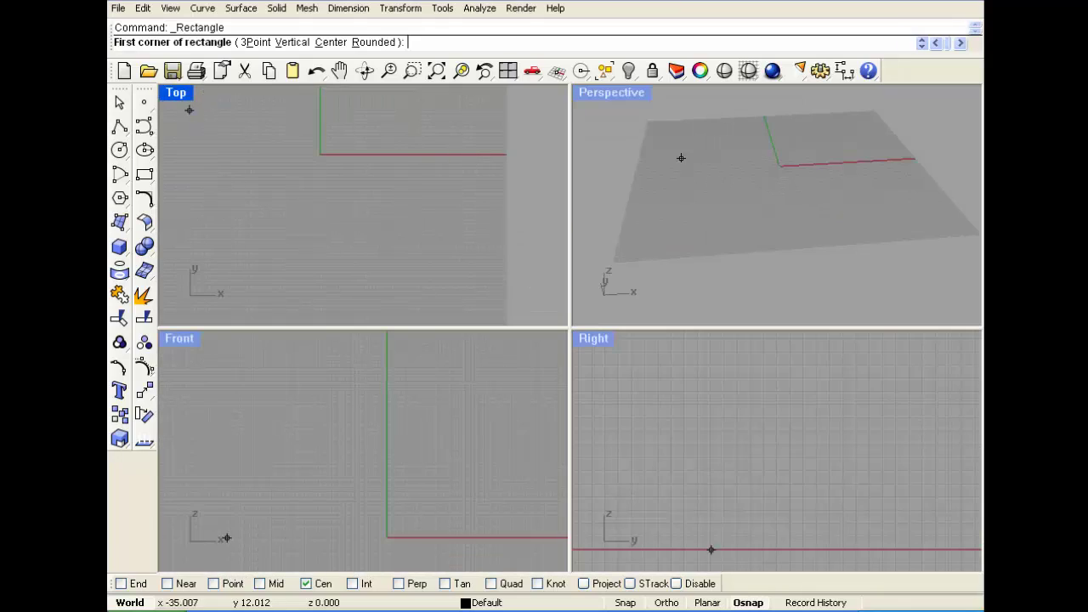
pyautogui.click(230, 135)
pyautogui.click(351, 183)
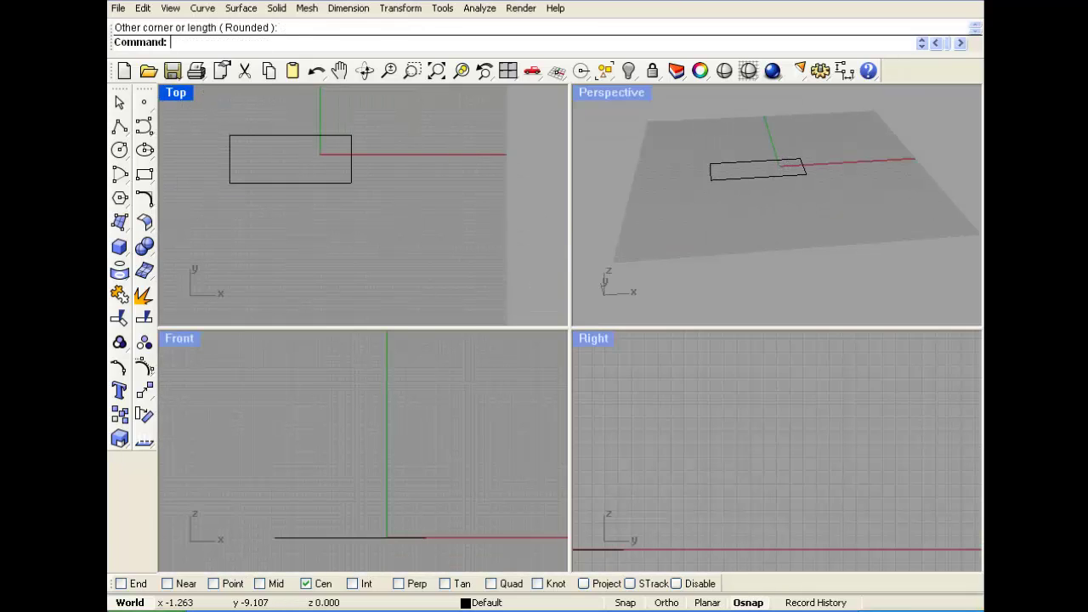
# Step: Build a planar surface from the rectangle with the PlanarSrf command
pyautogui.write('Planar')
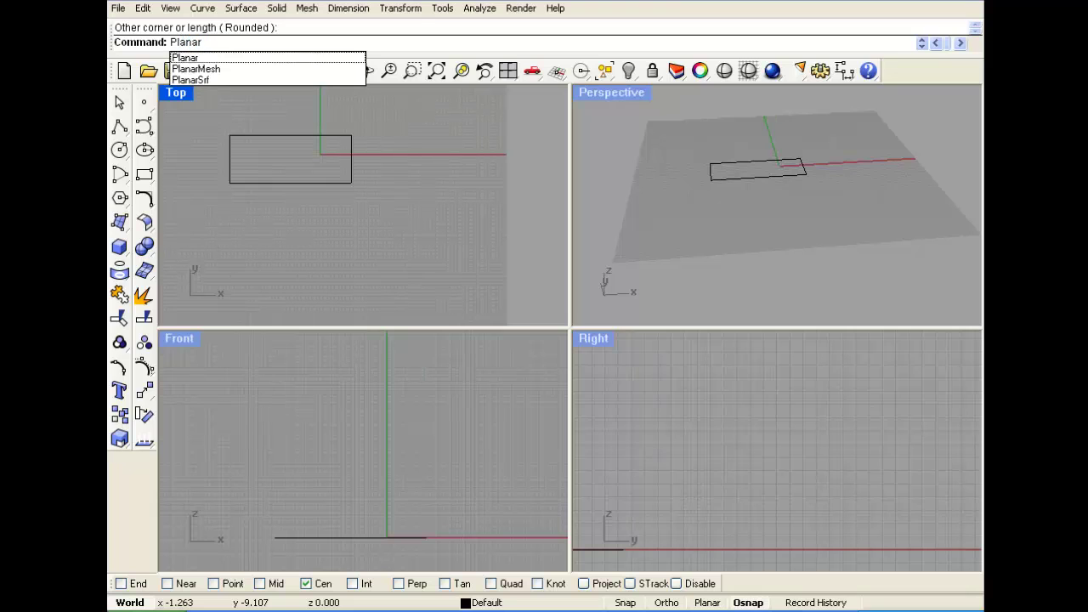
pyautogui.press('Down')
pyautogui.press('Down')
pyautogui.press('Down')
pyautogui.press('Return')
pyautogui.click(316, 183)
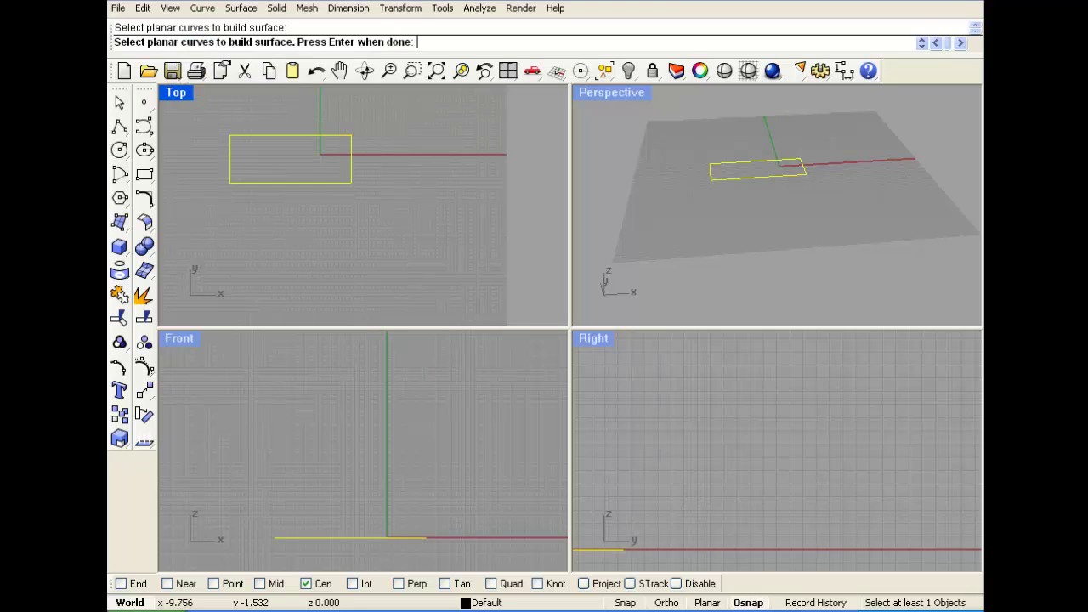
pyautogui.press('Return')
# Step: Delete the rectangle curve that bounds the planar surface, keeping the surface itself
pyautogui.scroll(5, 821, 171)
pyautogui.click(781, 158)
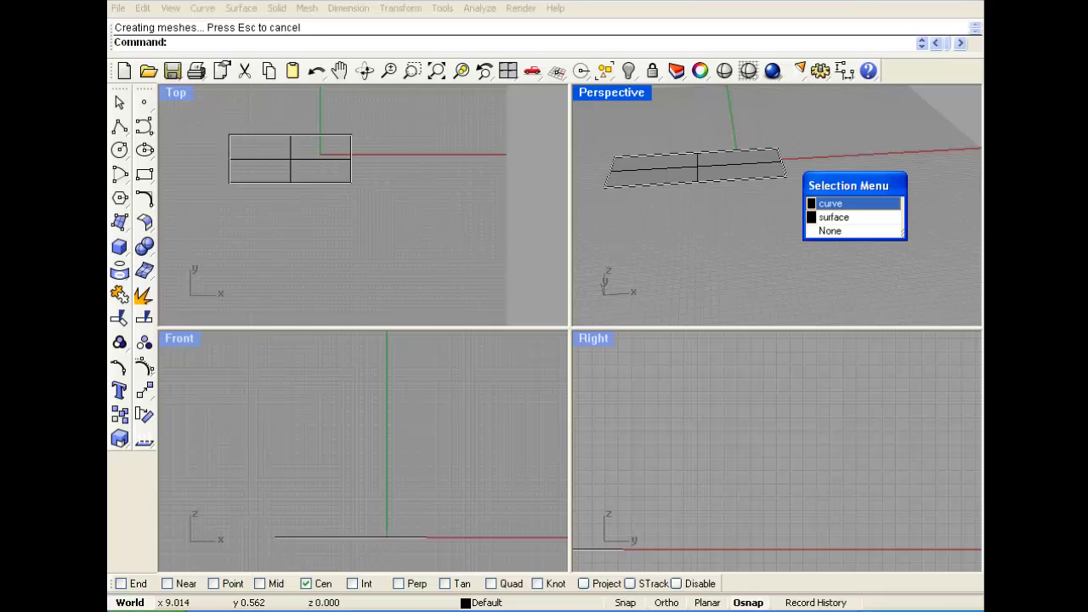
pyautogui.click(832, 204)
pyautogui.press('Delete')
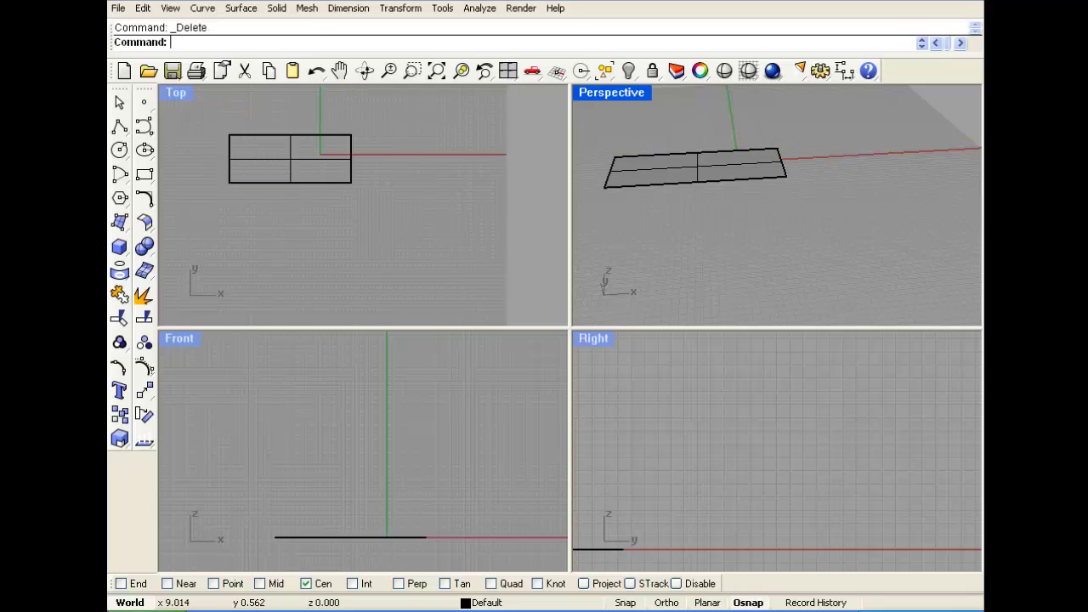
# Step: Move the planar surface in the Top view toward negative x until it clears the y axis, and slightly up in y
pyautogui.click(691, 154)
pyautogui.moveTo(294, 153); pyautogui.dragTo(256, 144)
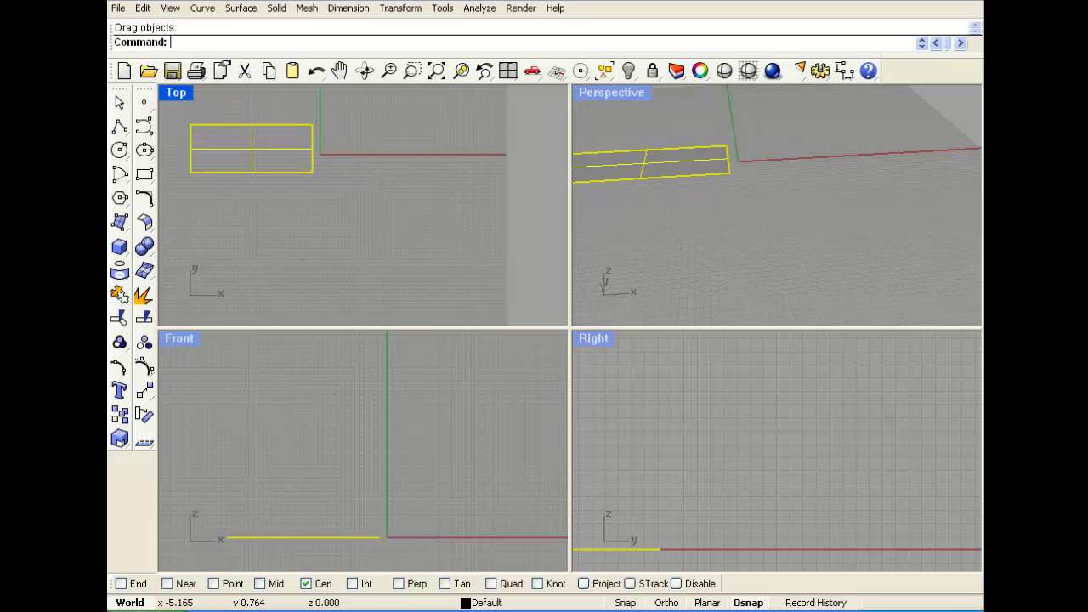
pyautogui.click(336, 179)
# Step: Create a capped paraboloid opening downward, with its focus placed in the Front view at about x 24, z 7
pyautogui.scroll(-2, 373, 216)
pyautogui.scroll(2, 308, 149)
pyautogui.click(119, 247)
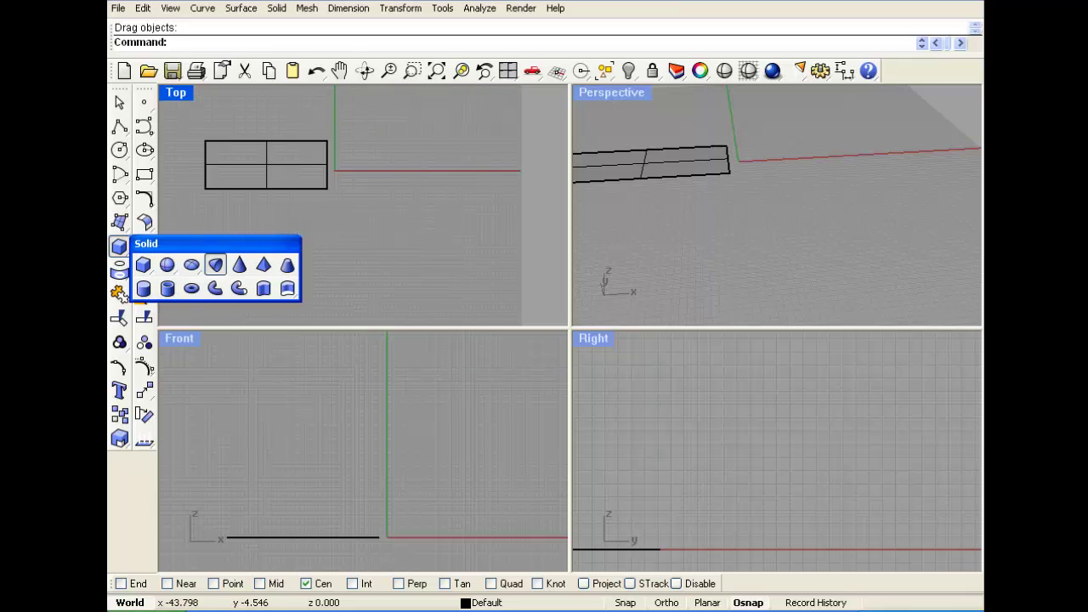
pyautogui.click(215, 265)
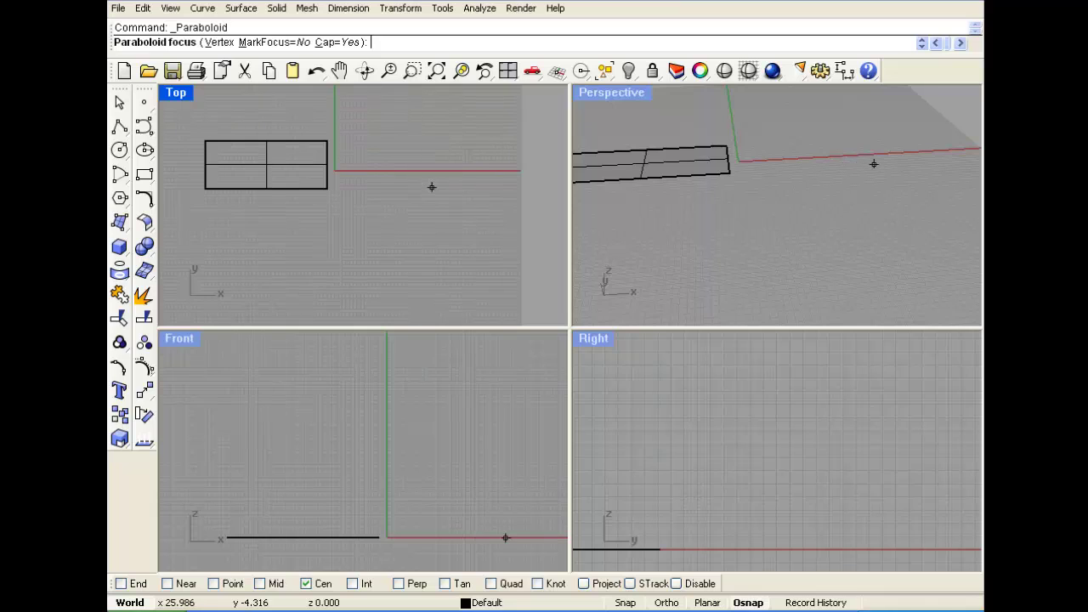
pyautogui.scroll(-1, 431, 187)
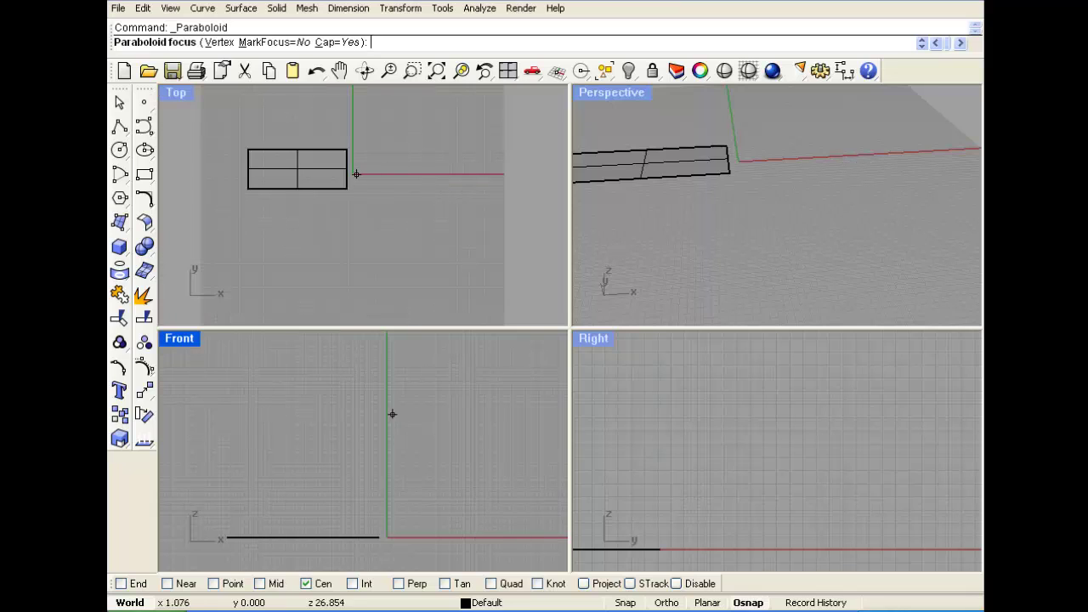
pyautogui.scroll(-1, 404, 411)
pyautogui.click(467, 460)
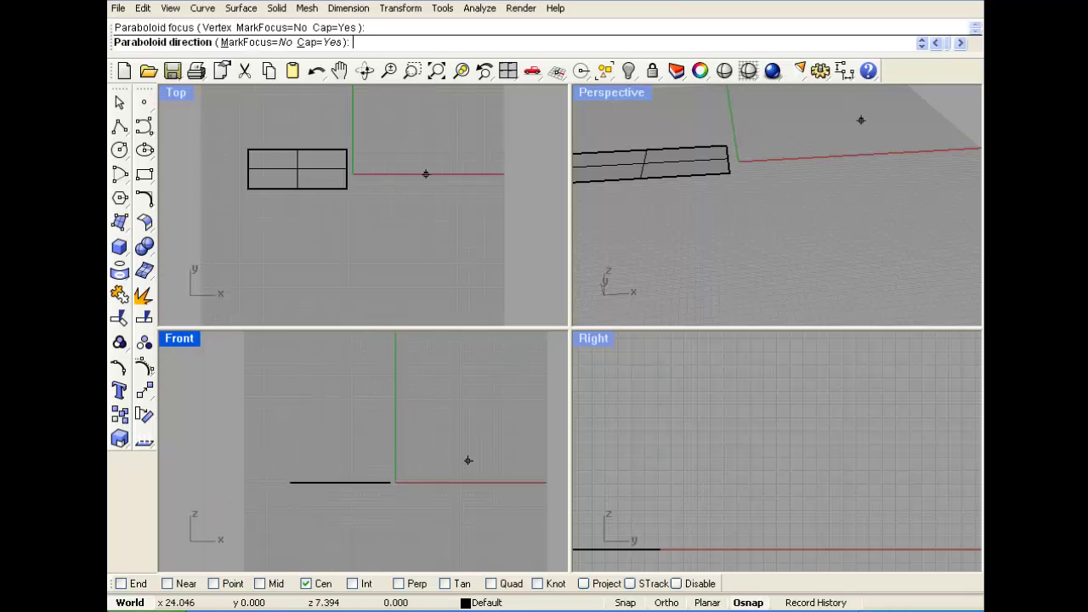
pyautogui.click(467, 518)
pyautogui.click(888, 204)
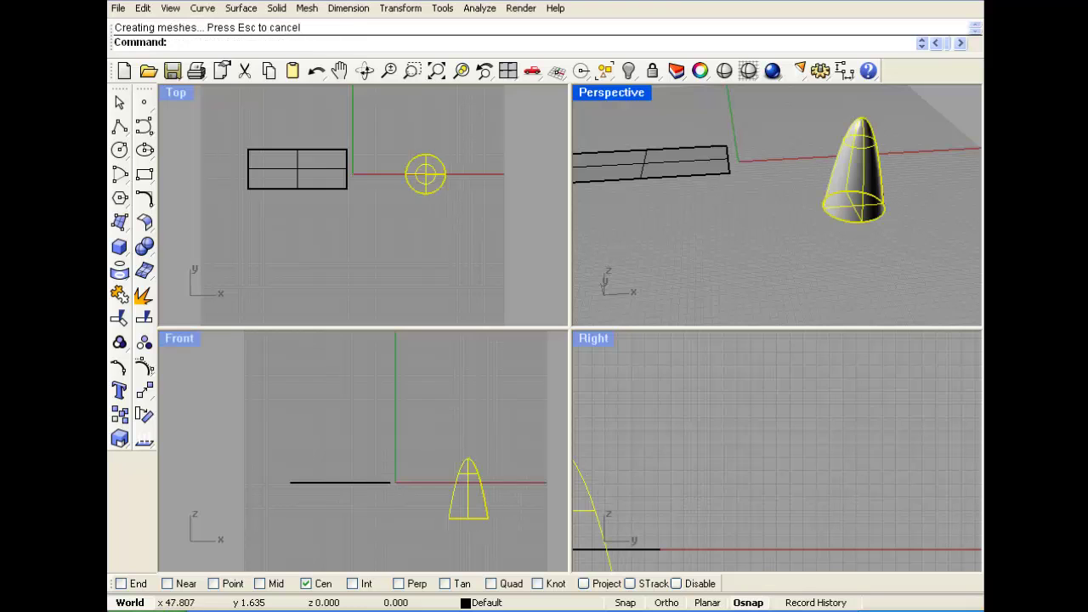
# Step: Move the paraboloid slightly toward the y axis in the Top view and frame it with the planar surface in Perspective
pyautogui.moveTo(441, 174); pyautogui.dragTo(421, 174)
pyautogui.click(721, 213)
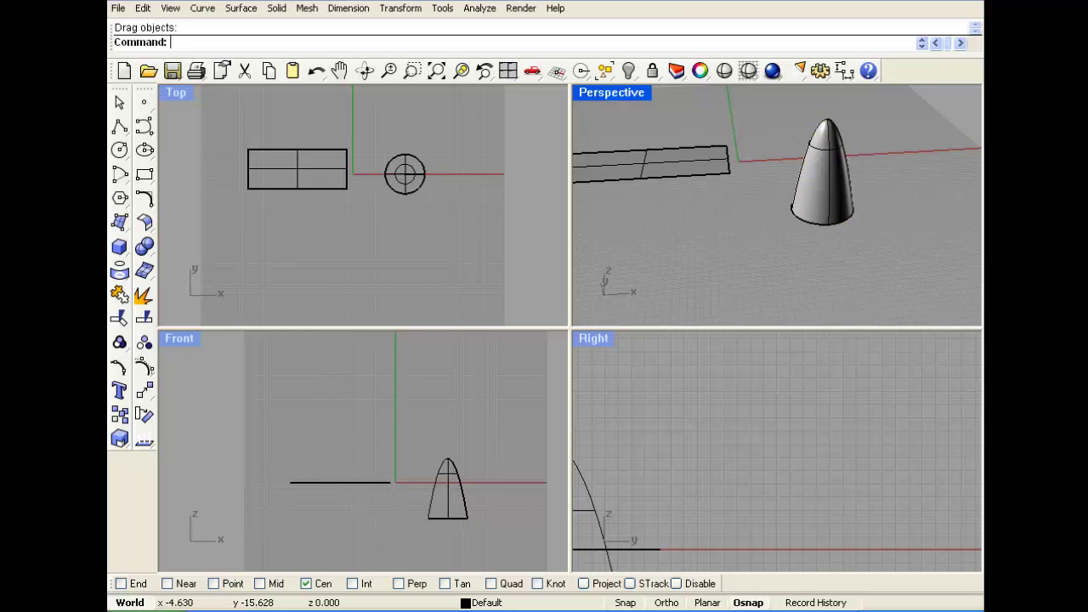
pyautogui.scroll(4, 740, 157)
pyautogui.moveTo(739, 156); pyautogui.dragTo(748, 218, button='right')
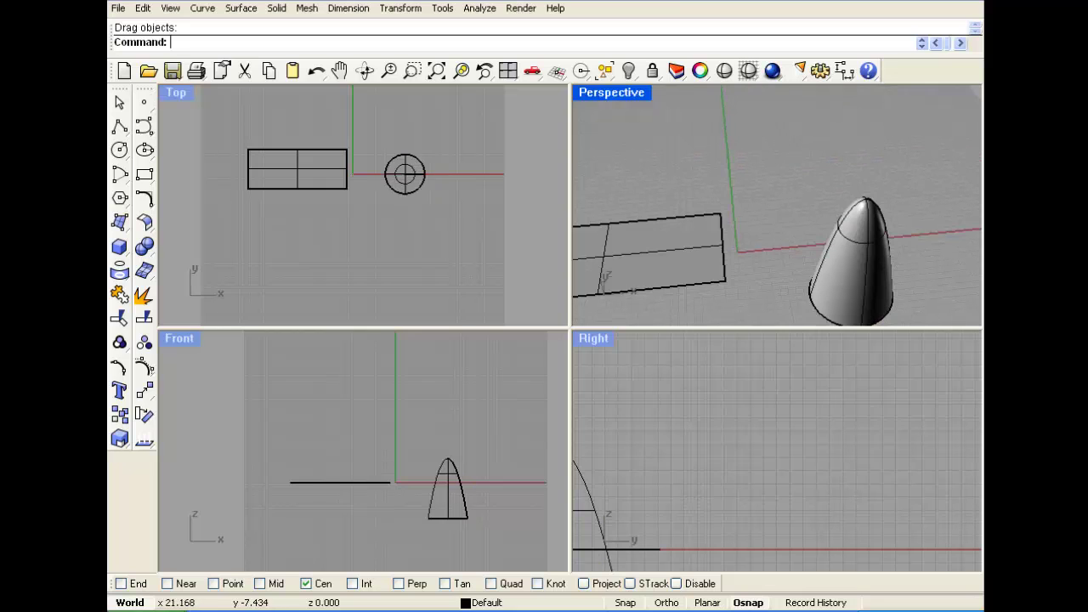
pyautogui.scroll(-8, 791, 150)
pyautogui.moveTo(787, 161); pyautogui.dragTo(759, 202, button='right')
pyautogui.scroll(6, 739, 211)
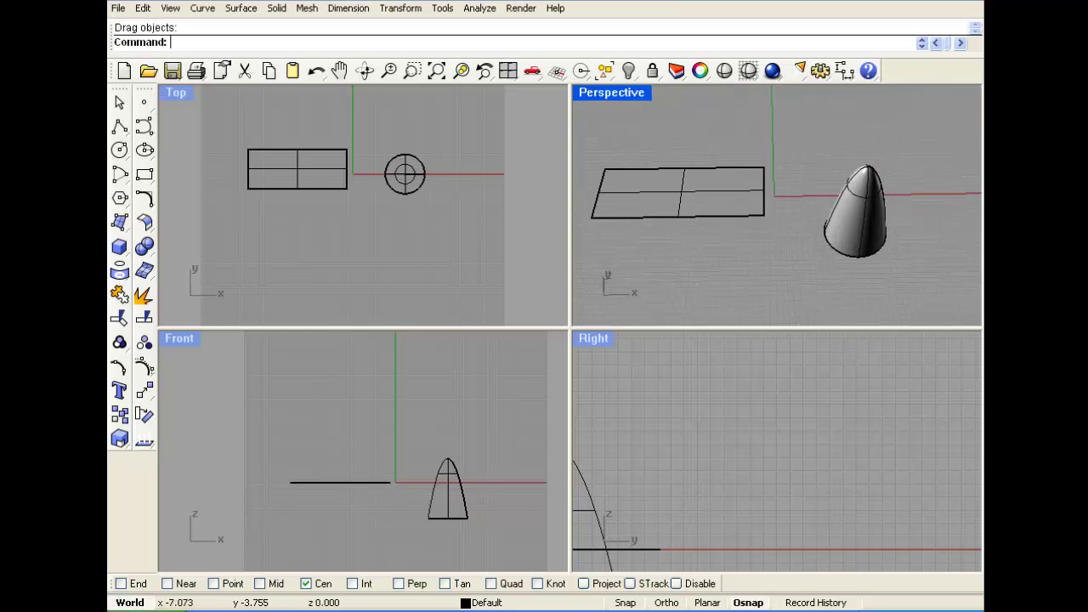
# Step: Create a small sphere centred near the planar surface's negative-x end in the Top view
pyautogui.click(123, 250)
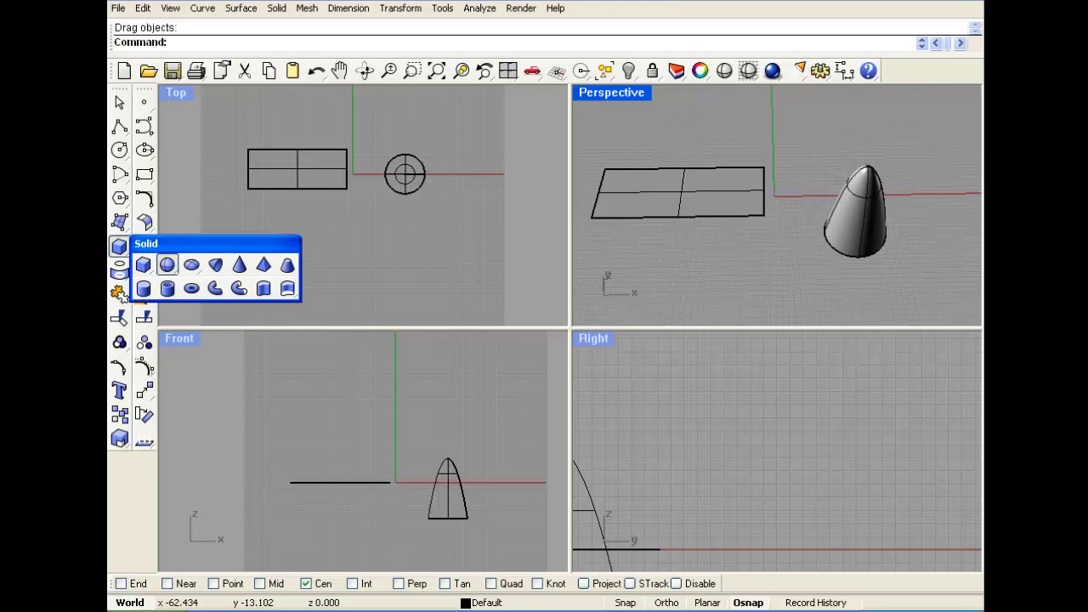
pyautogui.click(170, 267)
pyautogui.click(192, 284)
pyautogui.scroll(6, 283, 176)
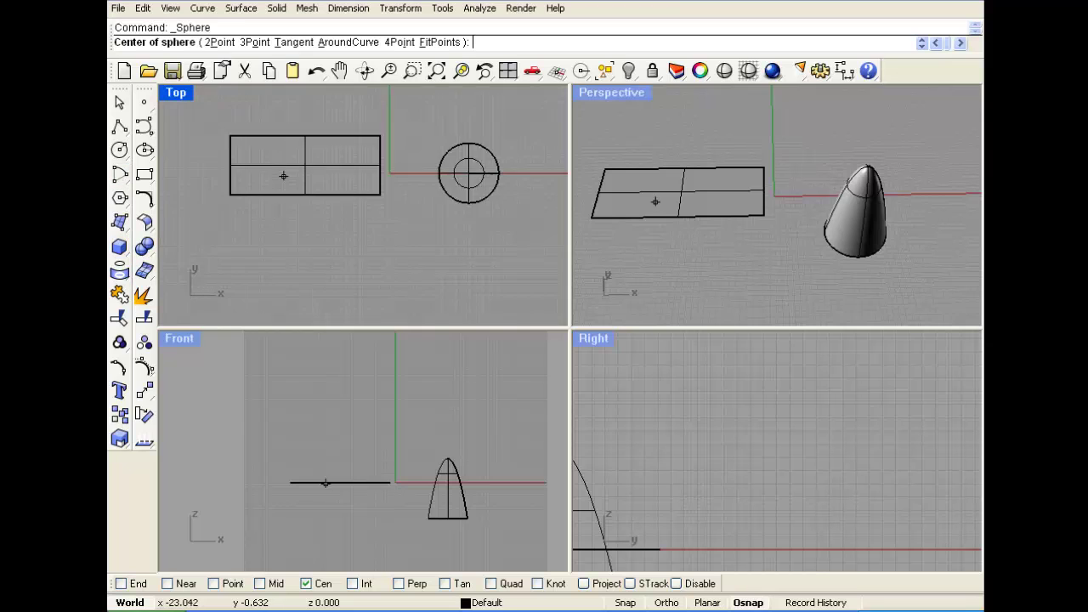
pyautogui.click(237, 163)
pyautogui.click(260, 163)
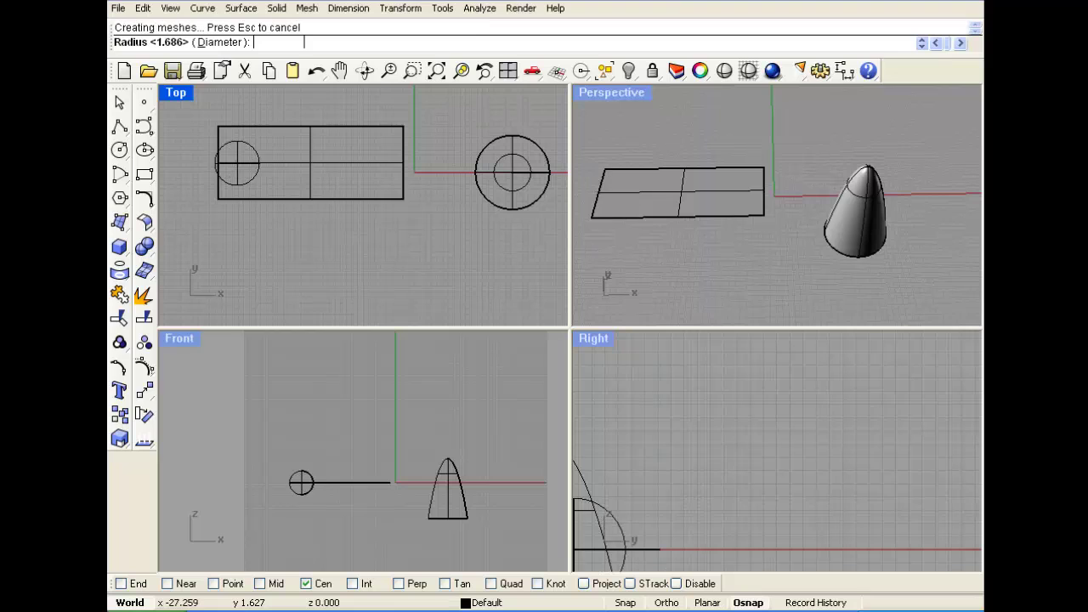
# Step: Copy the sphere twice and space the copies in a row along the planar surface toward positive x
pyautogui.click(245, 164)
pyautogui.click(301, 209)
pyautogui.hotkey('ctrl', 'c')
pyautogui.hotkey('ctrl', 'v')
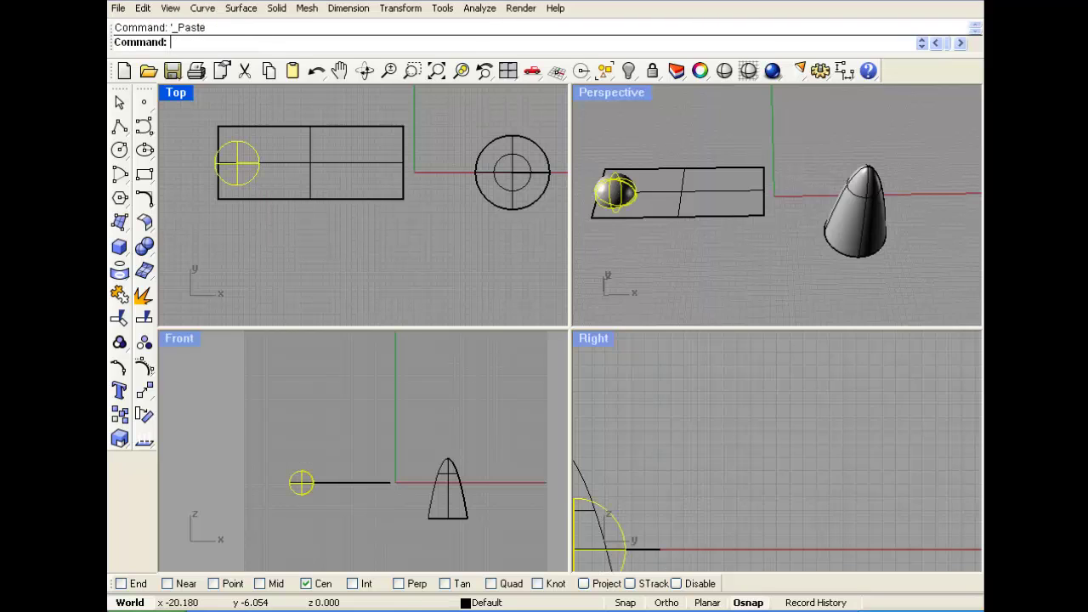
pyautogui.moveTo(251, 162); pyautogui.dragTo(379, 160)
pyautogui.hotkey('ctrl', 'c')
pyautogui.hotkey('ctrl', 'v')
pyautogui.click(369, 222)
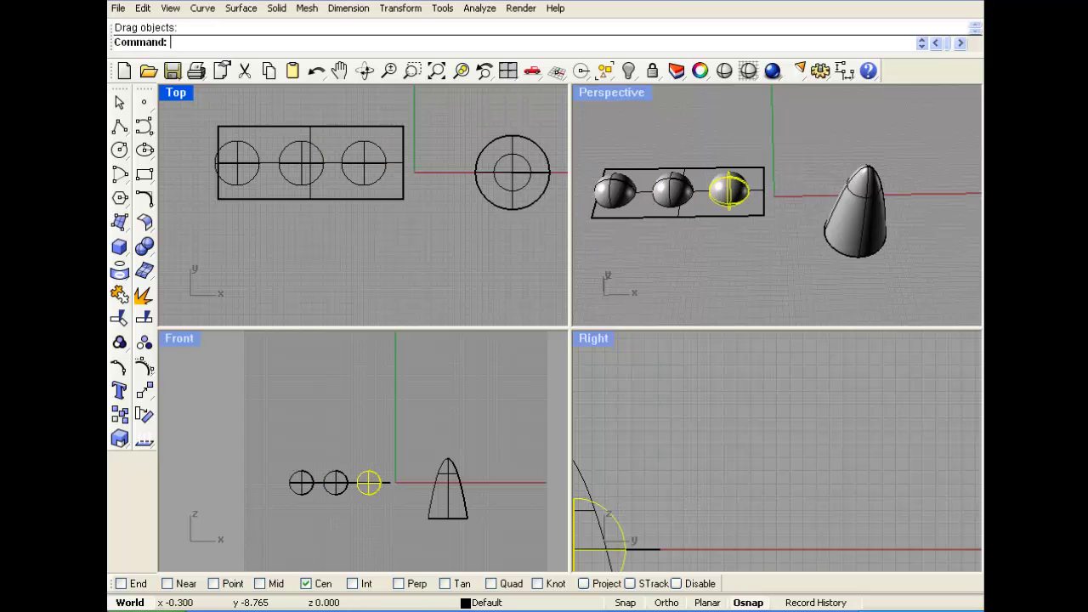
# Step: Maximize the Perspective viewport and frame the planar surface, the three spheres and the paraboloid
pyautogui.scroll(-5, 860, 250)
pyautogui.moveTo(809, 231); pyautogui.dragTo(825, 212, button='right')
pyautogui.scroll(6, 823, 212)
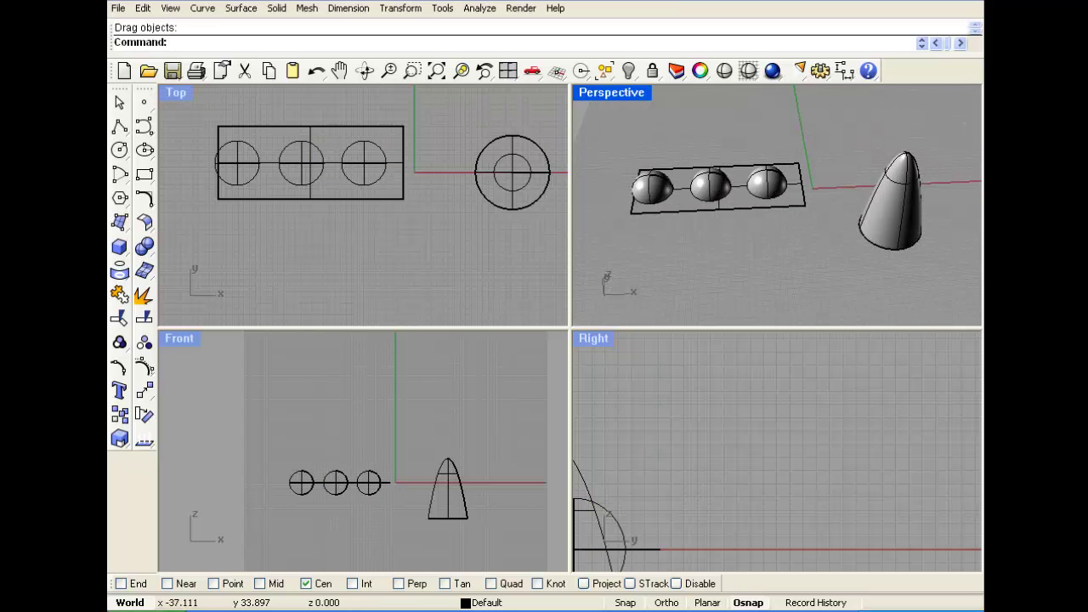
pyautogui.doubleClick(611, 93)
pyautogui.moveTo(727, 204); pyautogui.dragTo(702, 206, button='right')
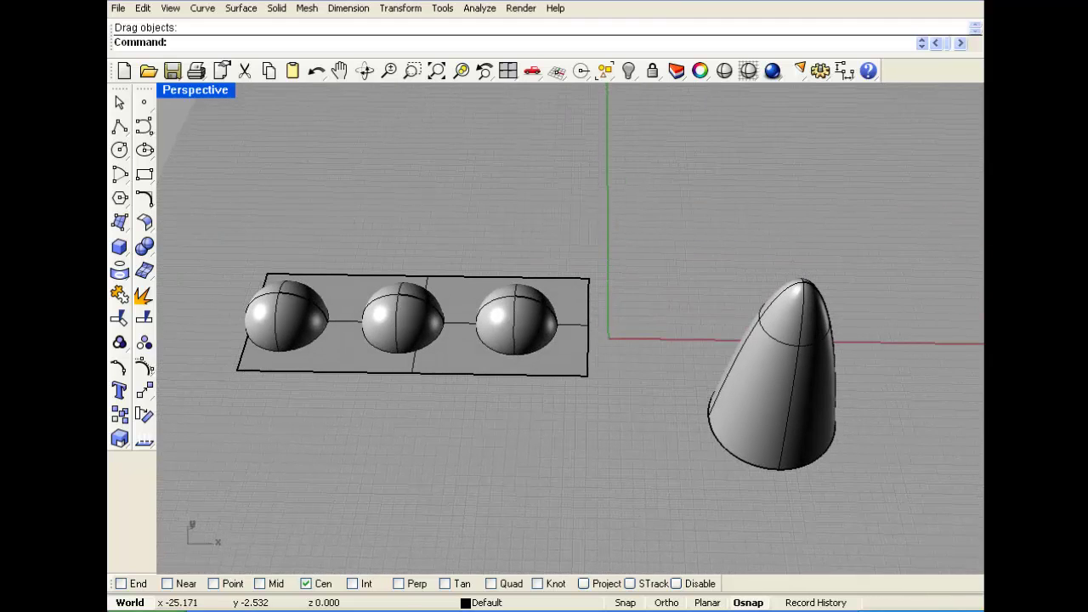
# Step: Highlight the planar surface, the spheres and the paraboloid in turn, leaving nothing selected
pyautogui.click(412, 372)
pyautogui.click(279, 316)
pyautogui.click(396, 317)
pyautogui.click(512, 320)
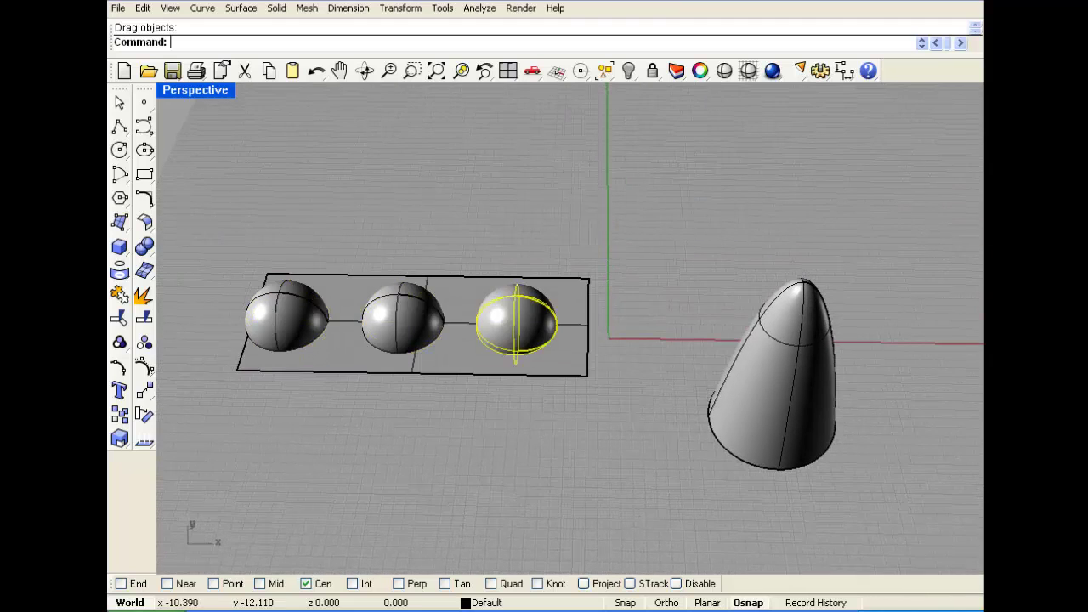
pyautogui.click(482, 438)
pyautogui.click(788, 396)
pyautogui.click(553, 205)
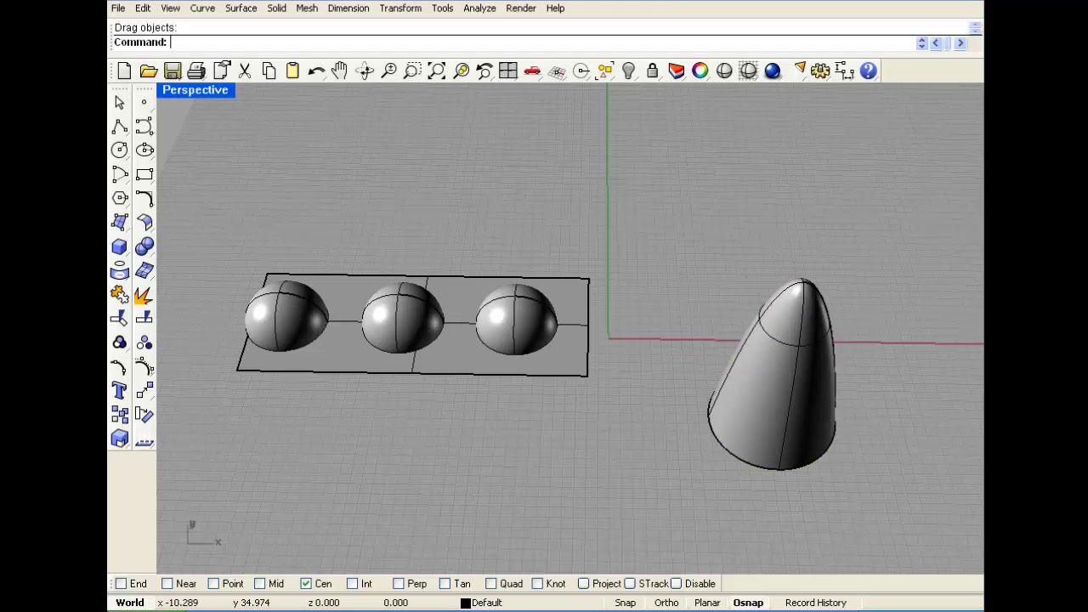
pyautogui.click(400, 8)
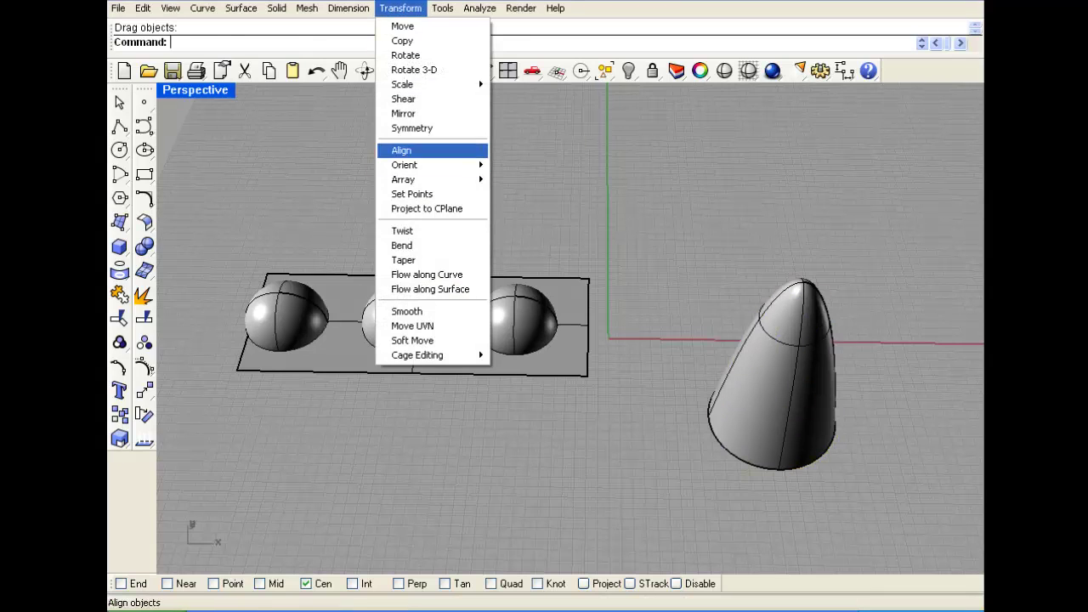
pyautogui.click(430, 290)
pyautogui.click(463, 348)
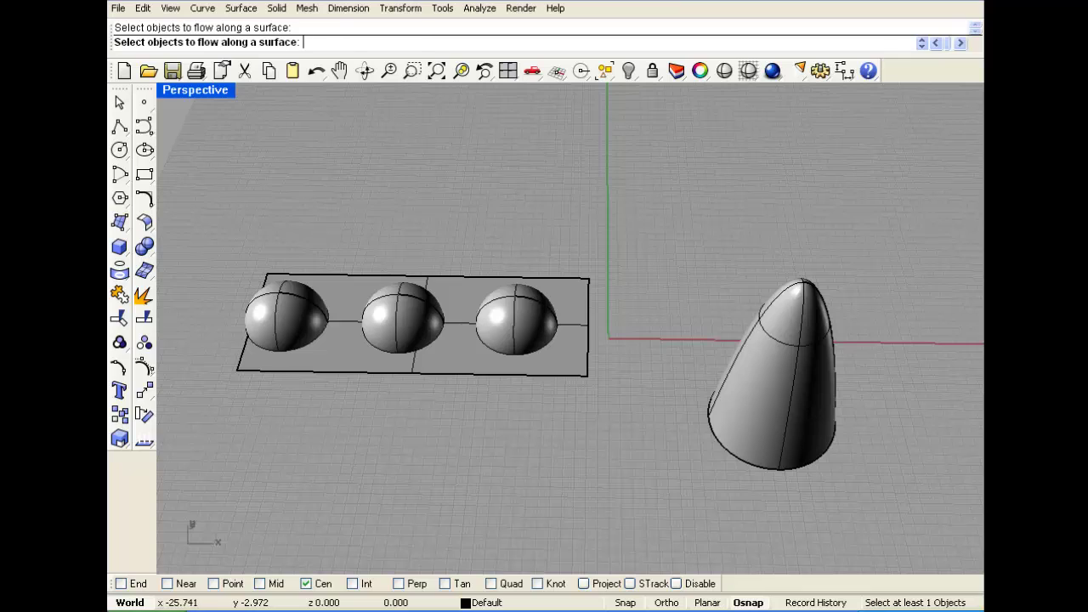
pyautogui.click(119, 102)
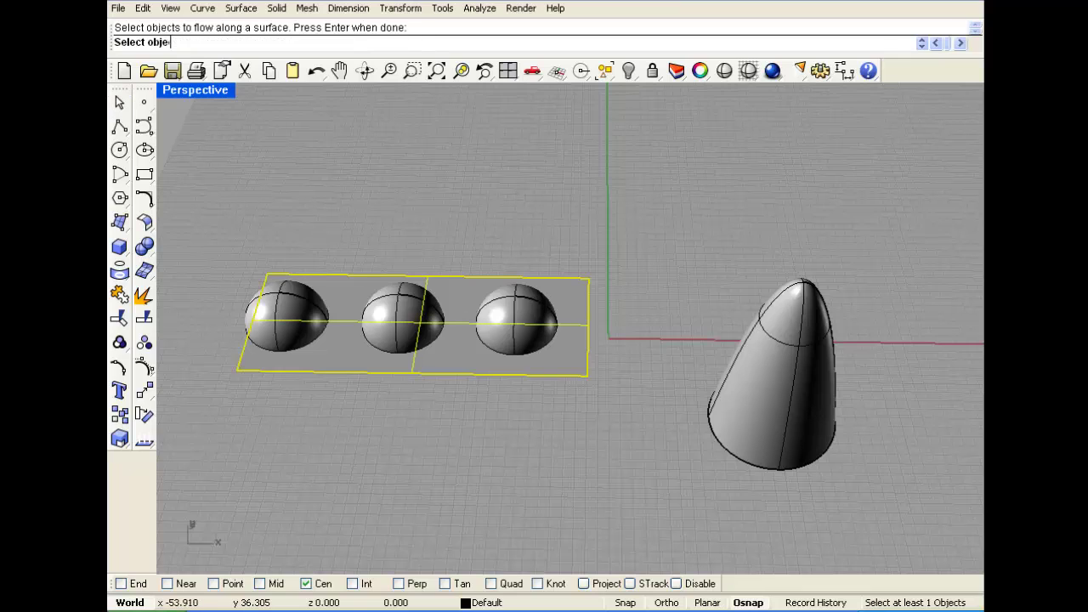
# Step: Flow copies of the three spheres from the planar surface's front negative-x corner onto the paraboloid near its base edge
pyautogui.rightClick(347, 221)
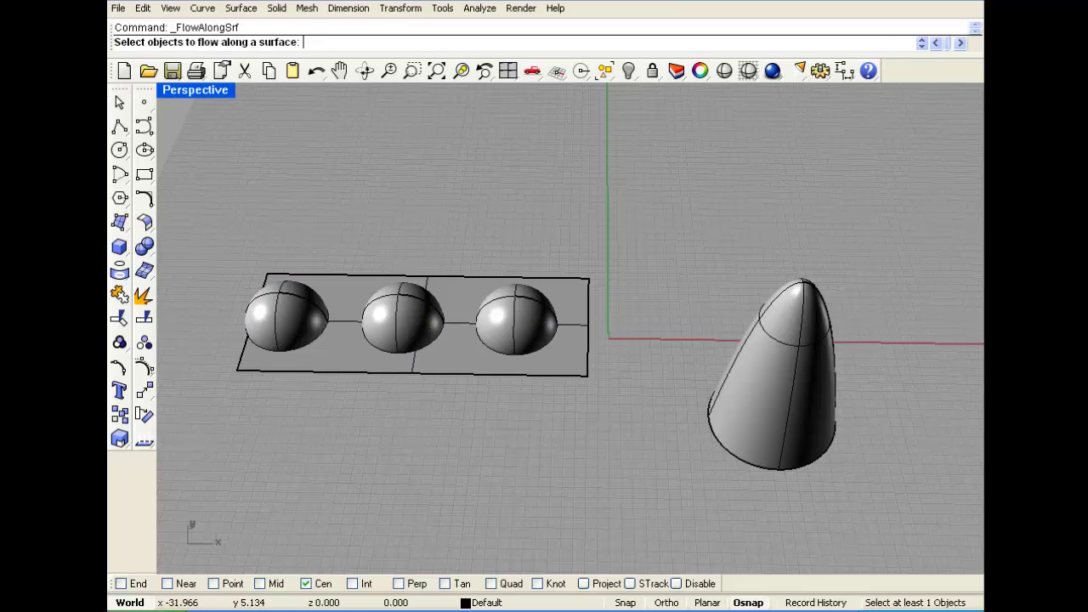
pyautogui.click(290, 299)
pyautogui.click(401, 300)
pyautogui.click(495, 301)
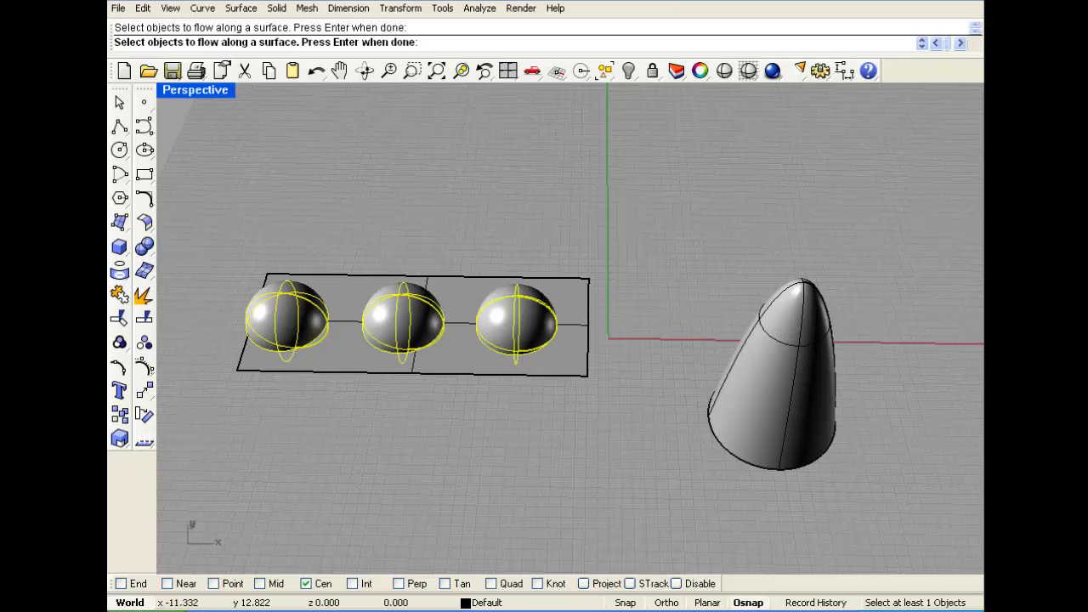
pyautogui.rightClick(351, 136)
pyautogui.click(242, 357)
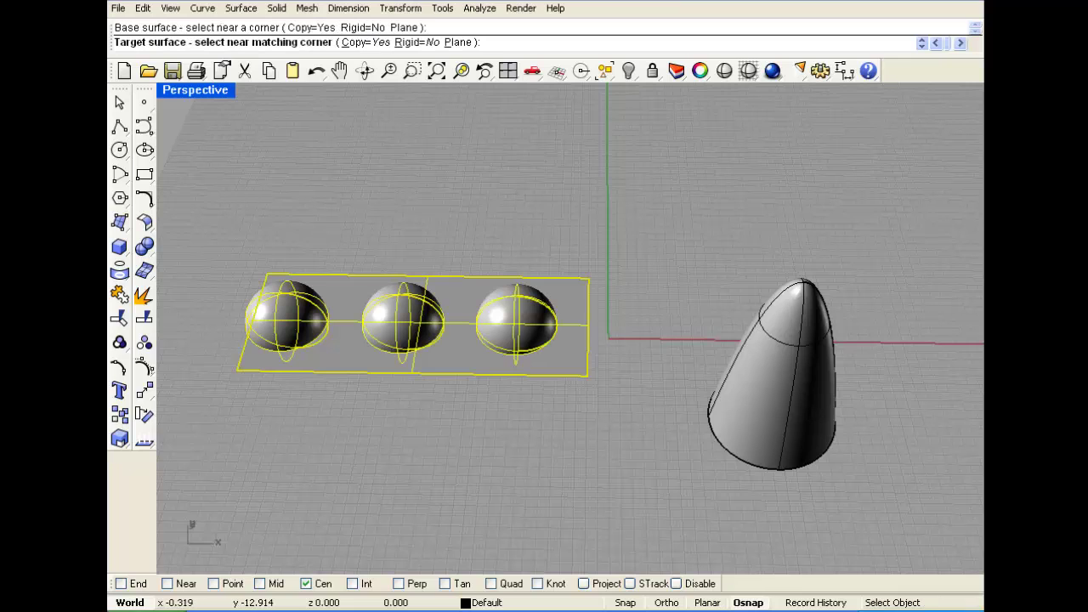
pyautogui.click(832, 420)
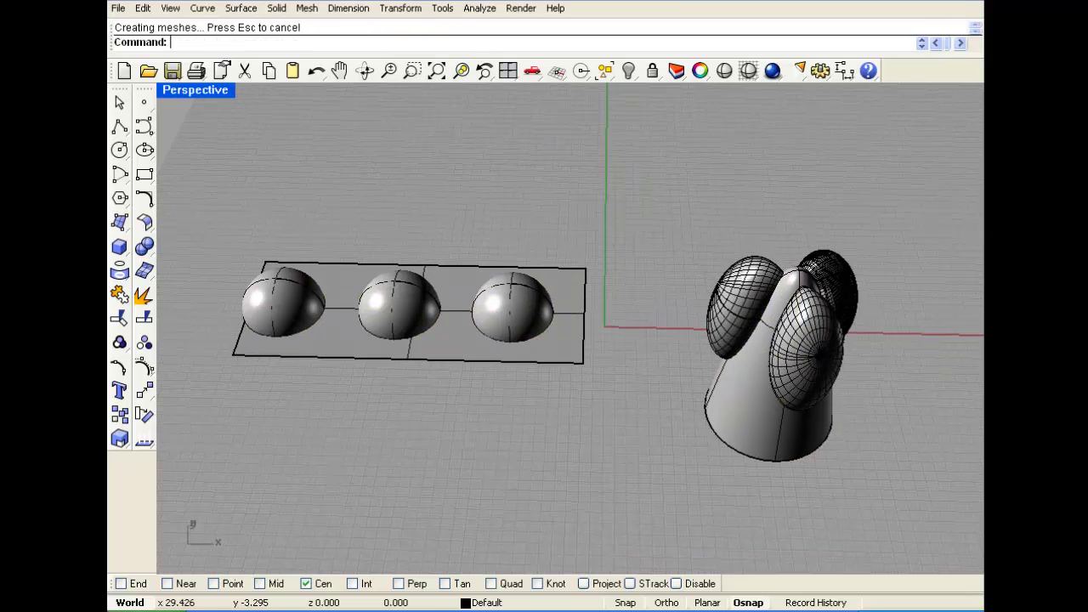
# Step: Set the Perspective viewport to Rendered display and inspect the flowed spheres around the paraboloid
pyautogui.moveTo(825, 400); pyautogui.dragTo(565, 313, button='right')
pyautogui.rightClick(200, 91)
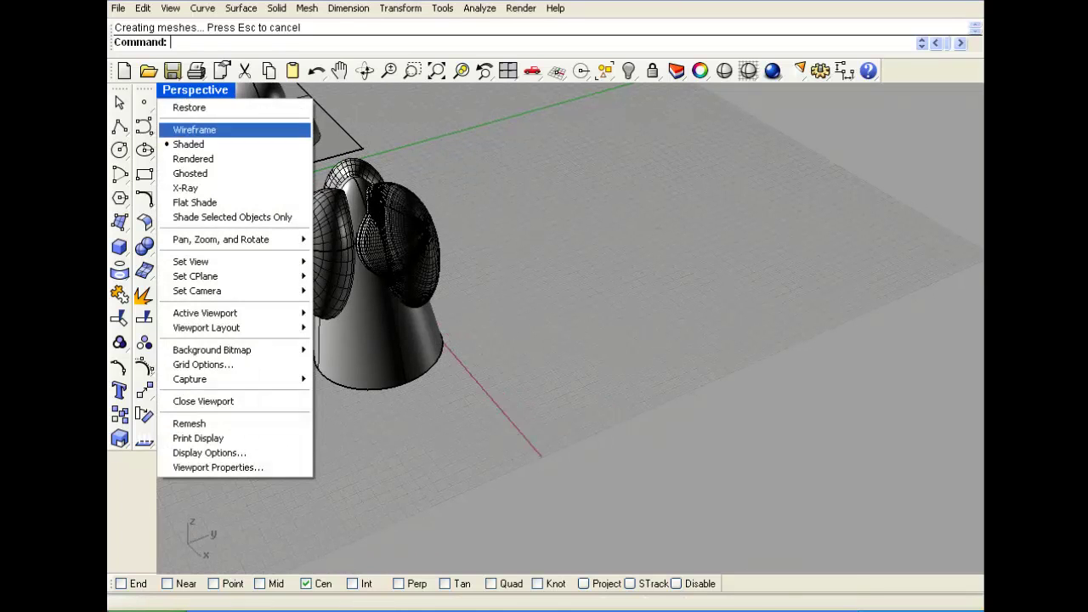
pyautogui.click(197, 159)
pyautogui.scroll(3, 319, 241)
pyautogui.moveTo(382, 281); pyautogui.dragTo(512, 253, button='right')
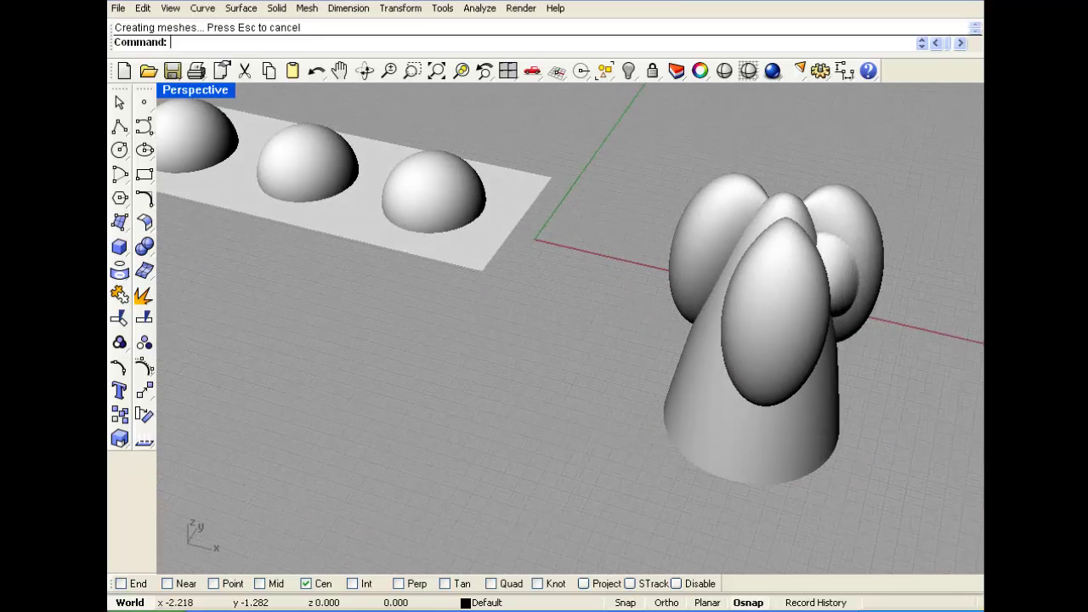
pyautogui.click(869, 271)
pyautogui.click(908, 284)
pyautogui.scroll(-3, 908, 284)
pyautogui.moveTo(906, 286); pyautogui.dragTo(829, 280, button='right')
pyautogui.moveTo(412, 255); pyautogui.dragTo(430, 276, button='right')
# Step: Undo the surface flow and move the three spheres together slightly toward positive x, fully onto the planar surface
pyautogui.hotkey('ctrl', 'z')
pyautogui.moveTo(544, 294); pyautogui.dragTo(564, 298, button='right')
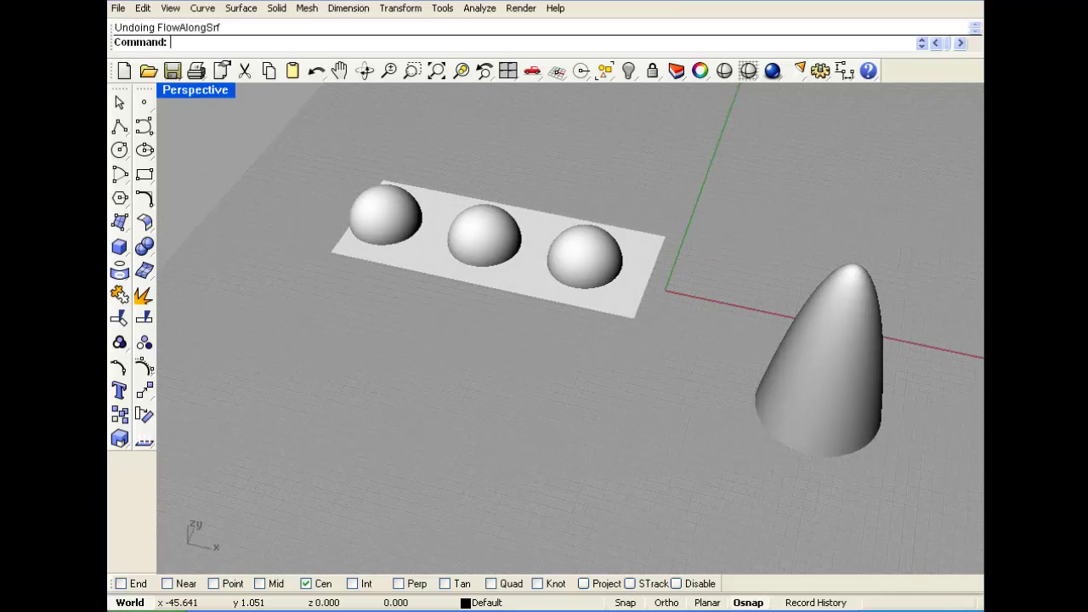
pyautogui.click(395, 219)
pyautogui.keyDown('shift'); pyautogui.click(485, 239); pyautogui.keyUp('shift')
pyautogui.keyDown('shift'); pyautogui.click(578, 259); pyautogui.keyUp('shift')
pyautogui.moveTo(487, 241); pyautogui.dragTo(505, 245)
pyautogui.click(676, 245)
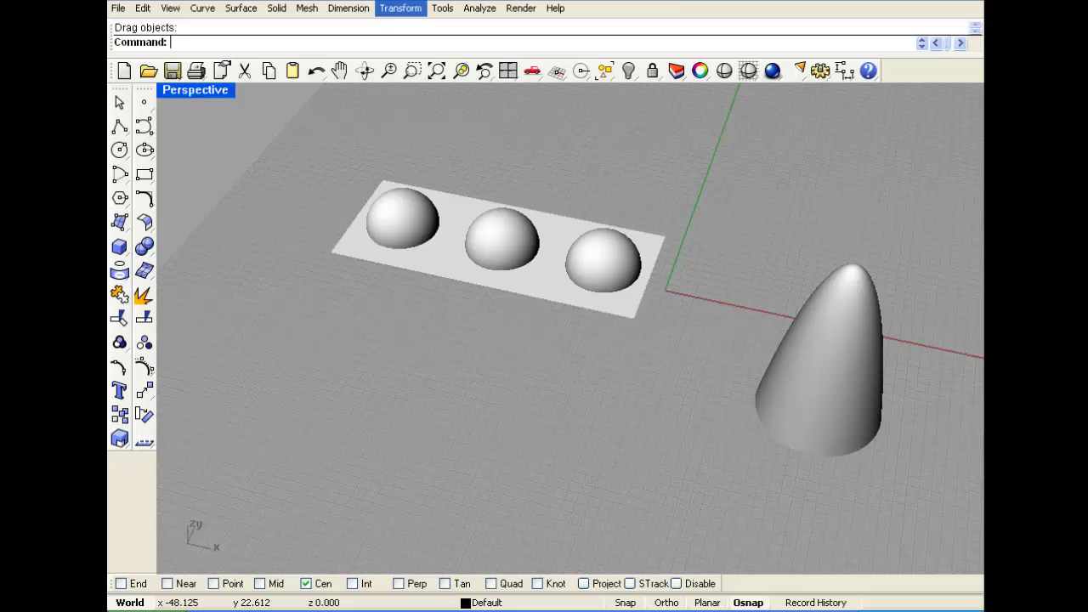
# Step: Flow copies of the three spheres from the planar surface's front positive-x corner onto the paraboloid's side and inspect the result
pyautogui.click(400, 8)
pyautogui.click(433, 290)
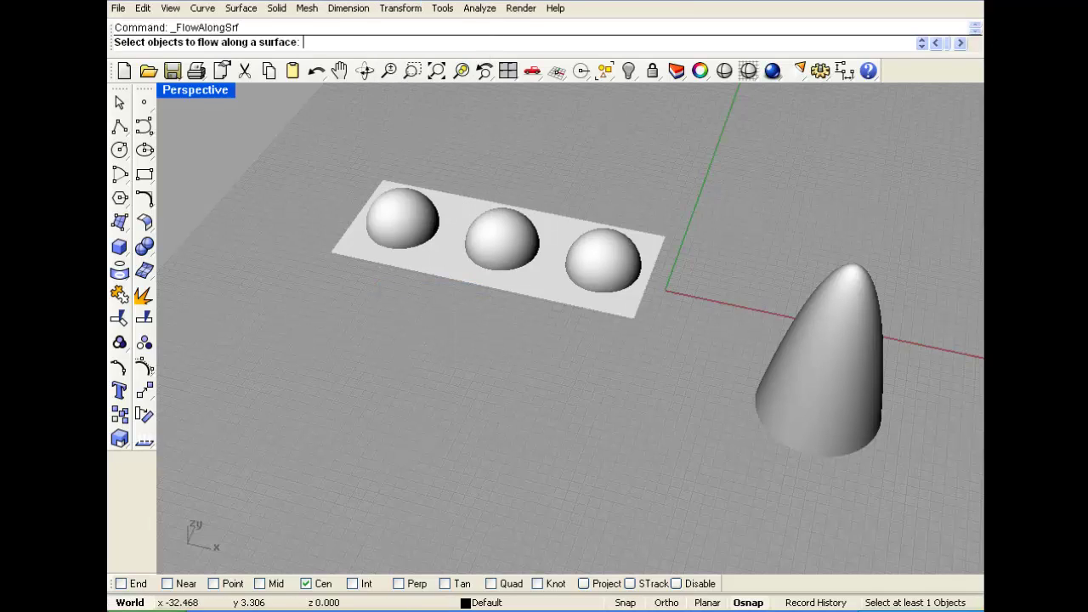
pyautogui.click(405, 221)
pyautogui.click(504, 241)
pyautogui.click(614, 264)
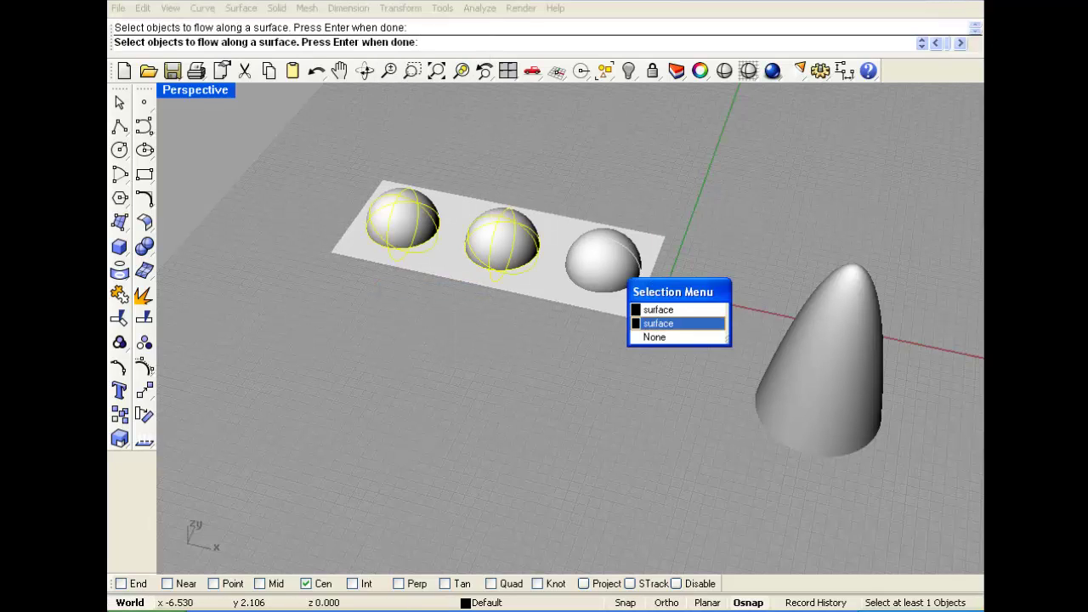
pyautogui.click(660, 324)
pyautogui.press('Return')
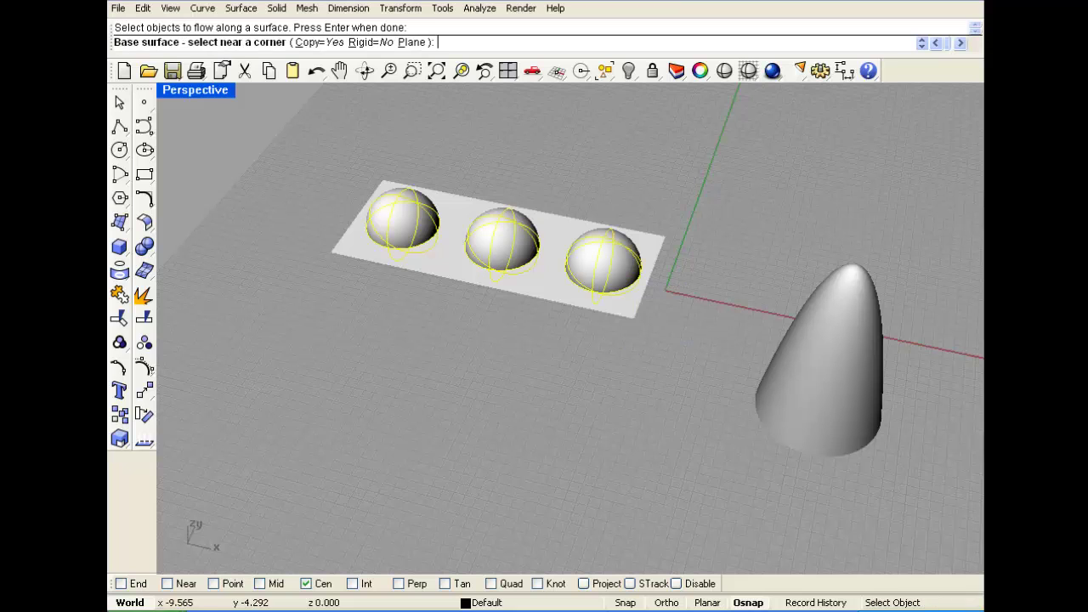
pyautogui.click(576, 301)
pyautogui.click(811, 326)
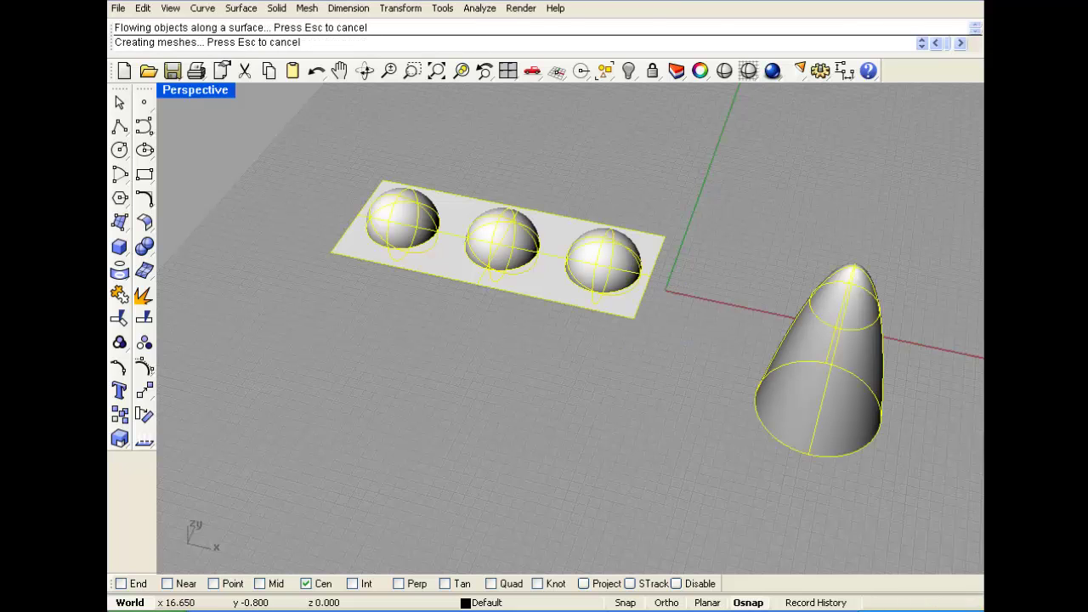
pyautogui.moveTo(884, 364); pyautogui.dragTo(791, 361, button='right')
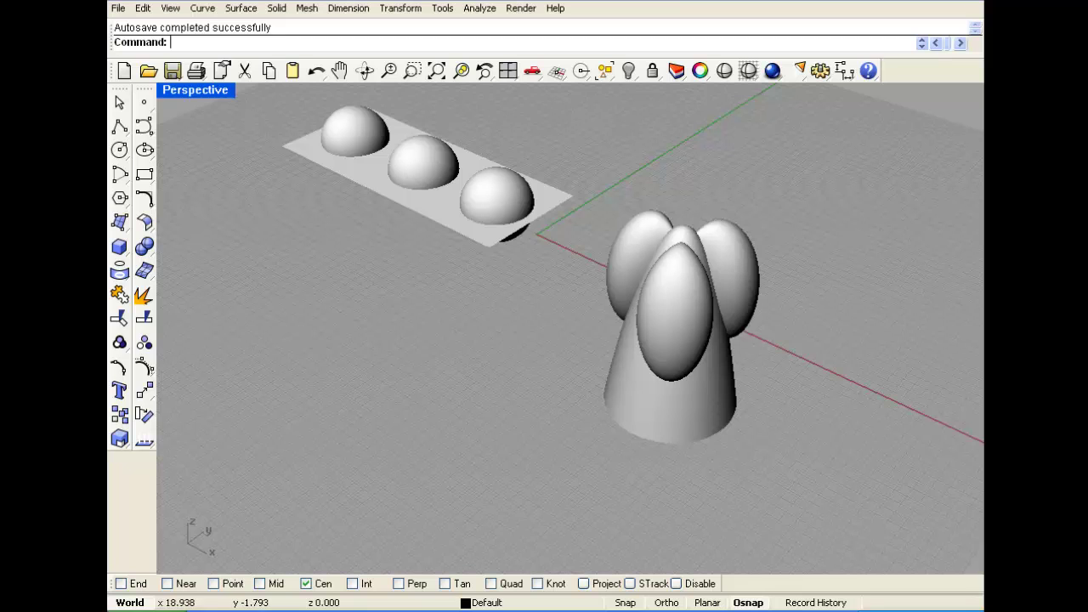
pyautogui.moveTo(489, 274); pyautogui.dragTo(773, 303, button='right')
# Step: Delete the planar surface, its three spheres, and the paraboloid with the flowed spheres
pyautogui.scroll(-3, 574, 284)
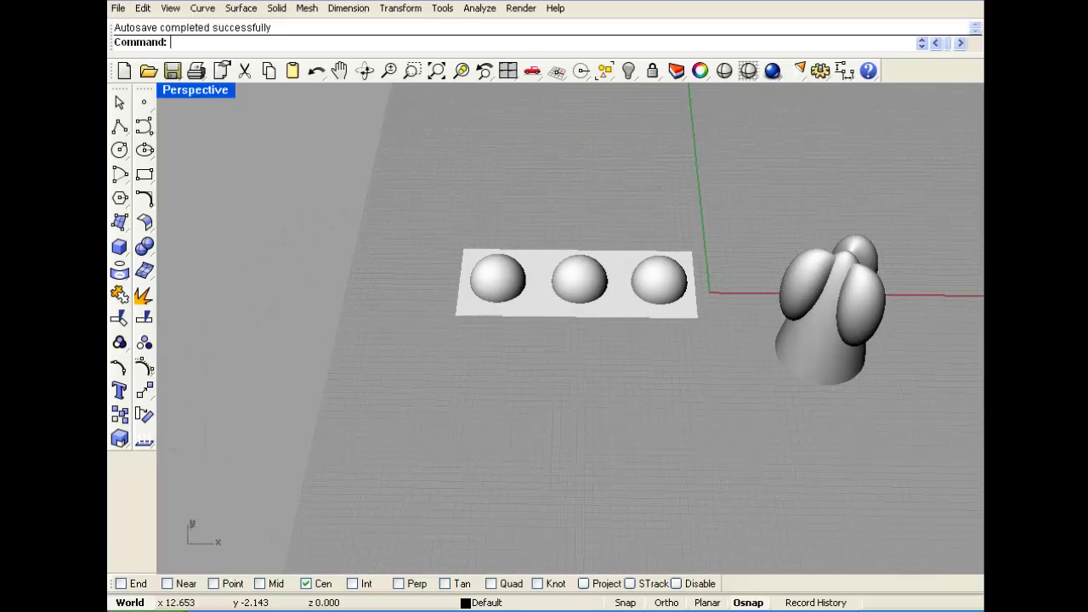
pyautogui.moveTo(893, 230); pyautogui.dragTo(864, 202, button='right')
pyautogui.moveTo(910, 188); pyautogui.dragTo(442, 382)
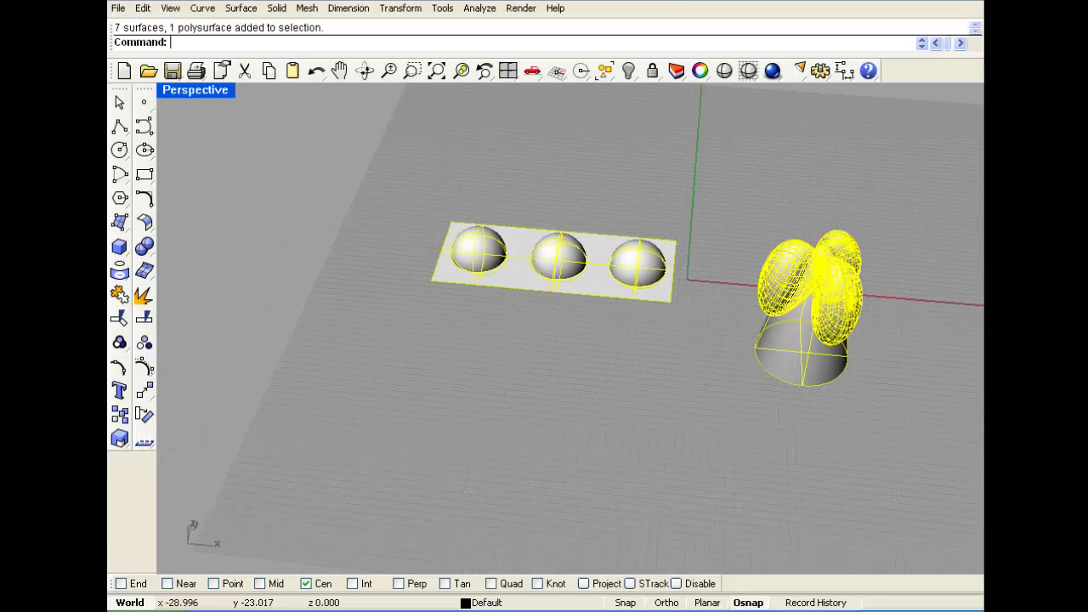
pyautogui.press('Delete')
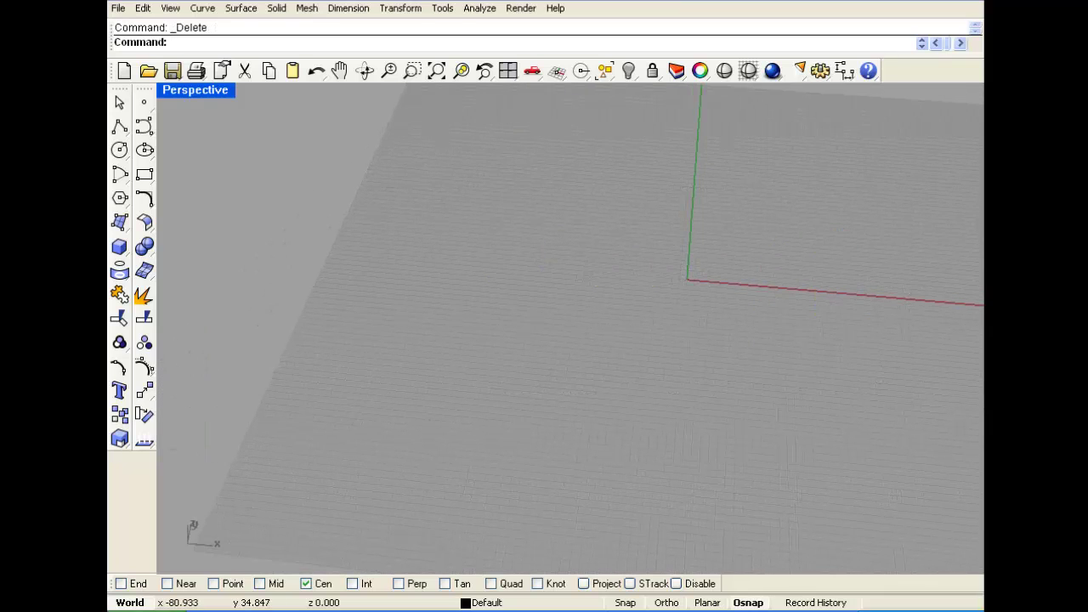
# Step: Show all hidden objects in the model
pyautogui.rightClick(195, 90)
pyautogui.click(572, 204)
pyautogui.rightClick(628, 70)
pyautogui.scroll(-6, 605, 258)
pyautogui.scroll(-5, 605, 258)
pyautogui.moveTo(605, 257); pyautogui.dragTo(606, 249, button='right')
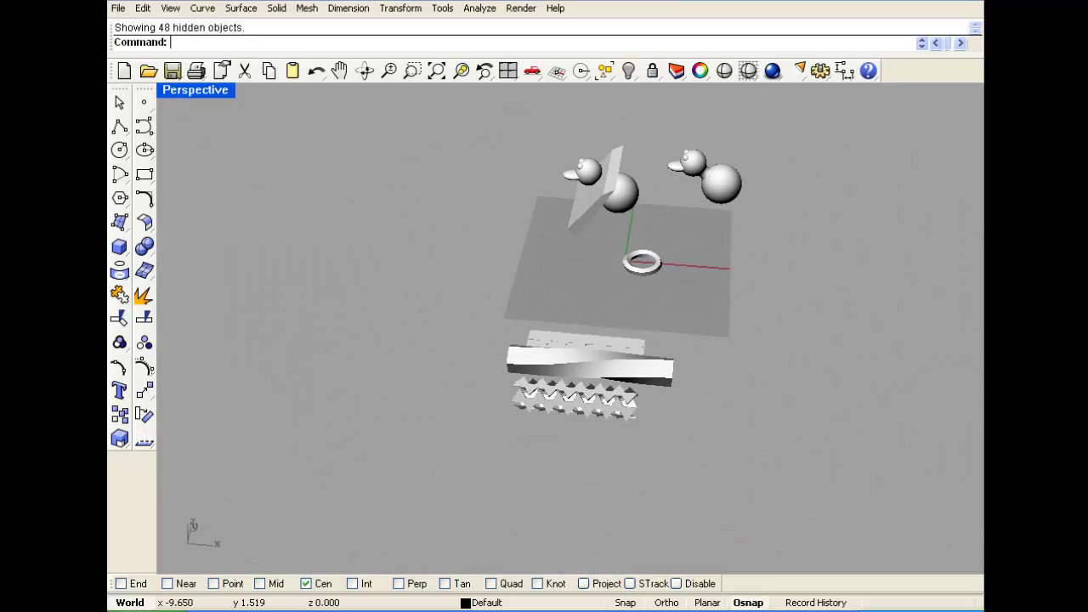
# Step: Hide both ducks with the slanted plane between them, and the small sphere beyond the grid
pyautogui.moveTo(775, 155); pyautogui.dragTo(517, 195)
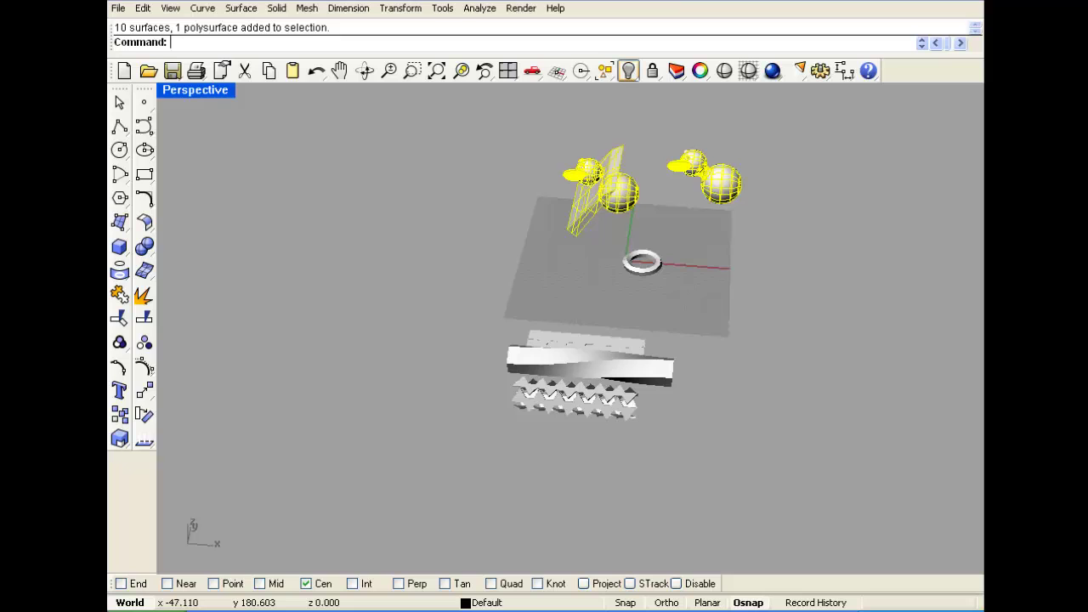
pyautogui.click(628, 70)
pyautogui.scroll(5, 653, 270)
pyautogui.scroll(-3, 723, 217)
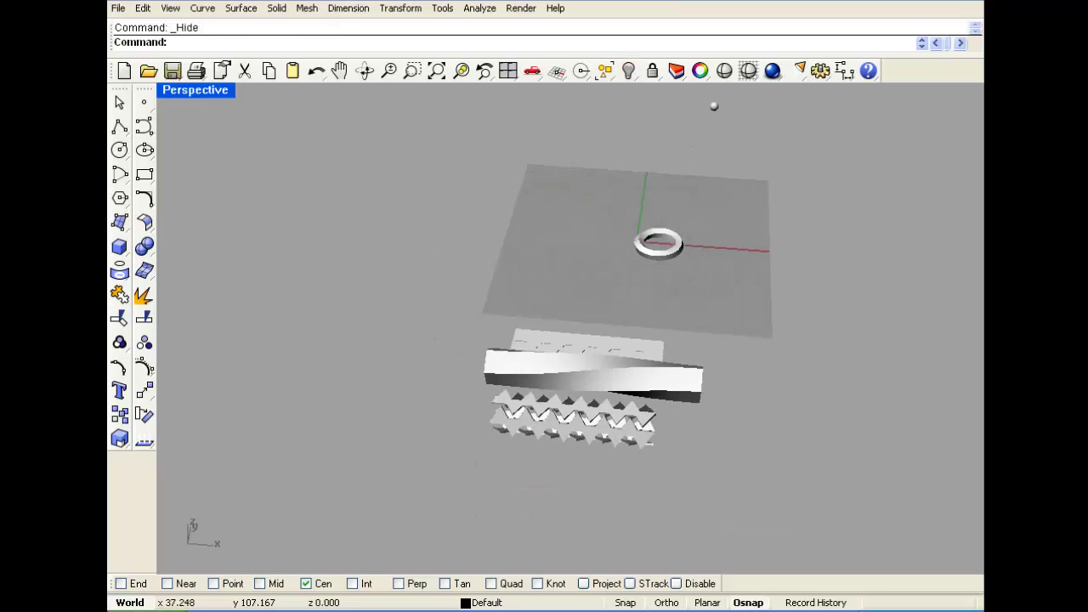
pyautogui.scroll(3, 712, 109)
pyautogui.click(711, 108)
pyautogui.click(628, 69)
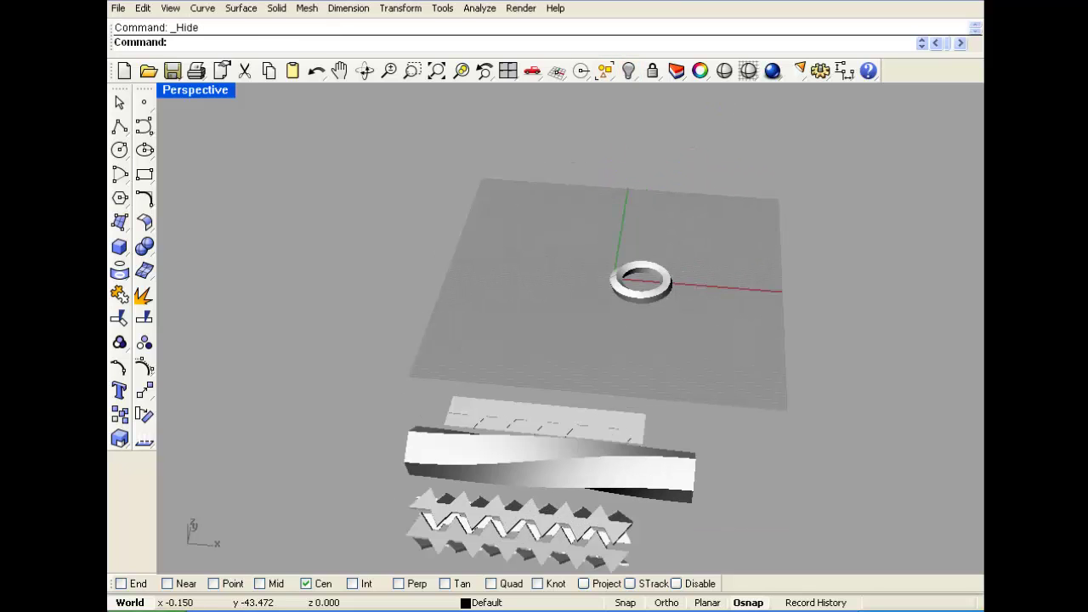
# Step: Delete the solid ring near the origin
pyautogui.moveTo(629, 315); pyautogui.dragTo(595, 285, button='right')
pyautogui.moveTo(698, 251); pyautogui.dragTo(536, 320)
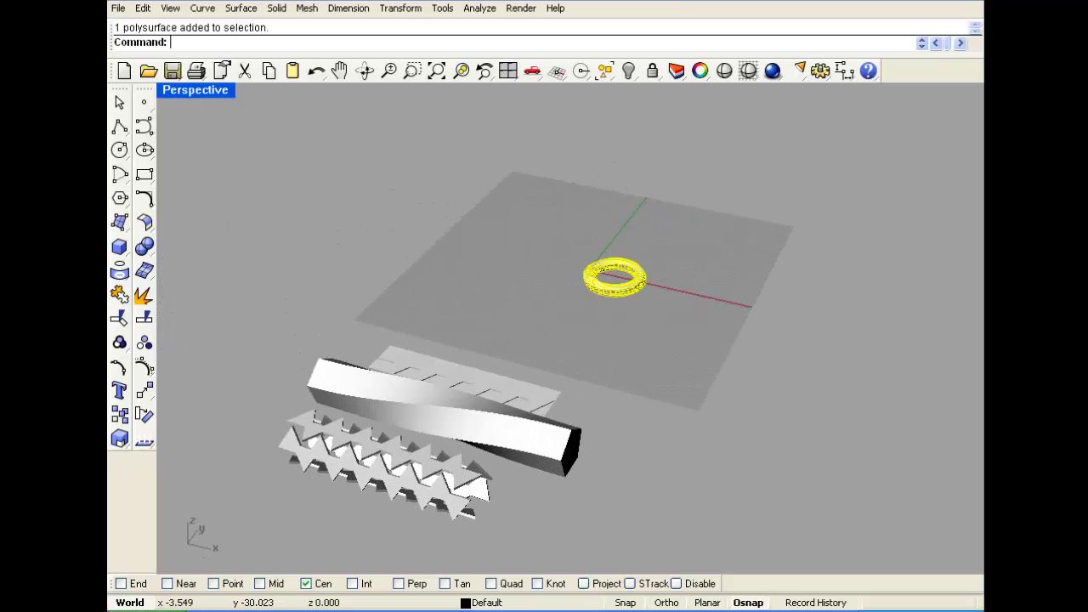
pyautogui.moveTo(536, 320); pyautogui.dragTo(511, 308, button='right')
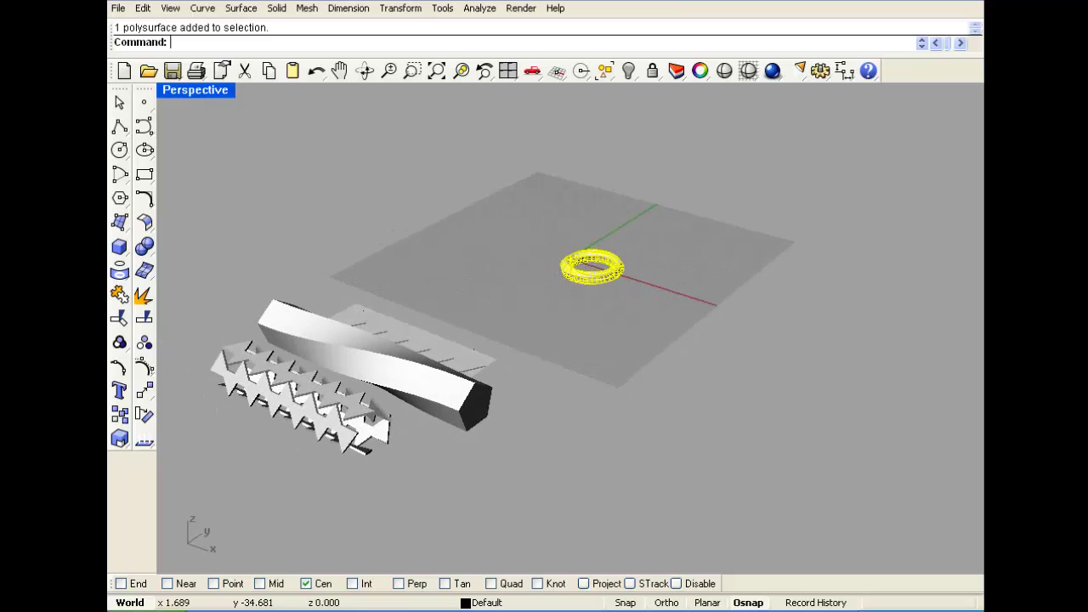
pyautogui.press('Delete')
# Step: Maximize the Perspective viewport and set its display mode to Shaded
pyautogui.doubleClick(188, 89)
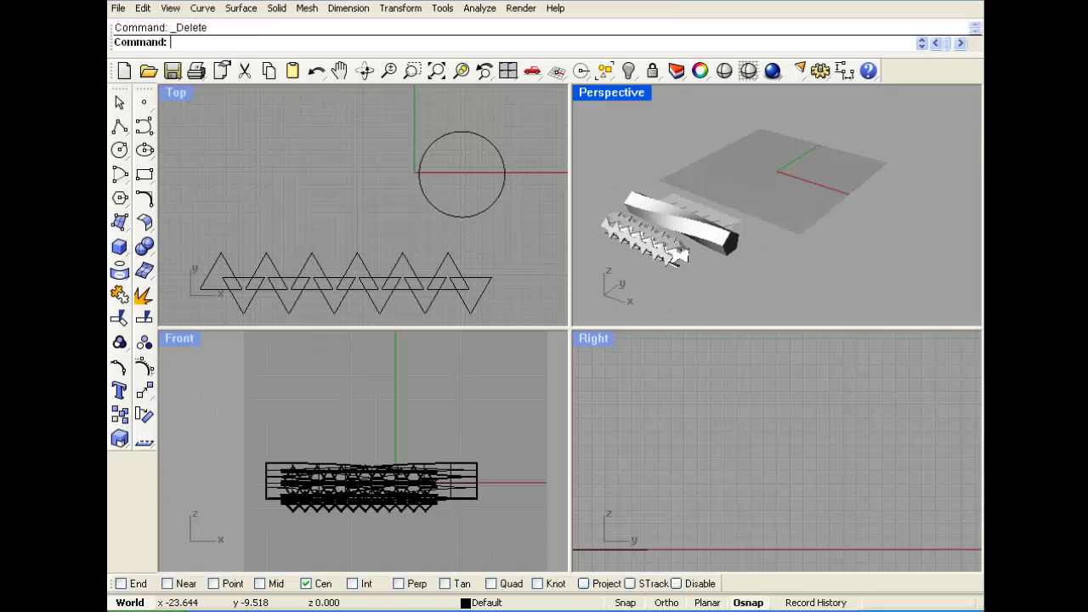
pyautogui.scroll(6, 733, 206)
pyautogui.moveTo(735, 209); pyautogui.dragTo(791, 207, button='right')
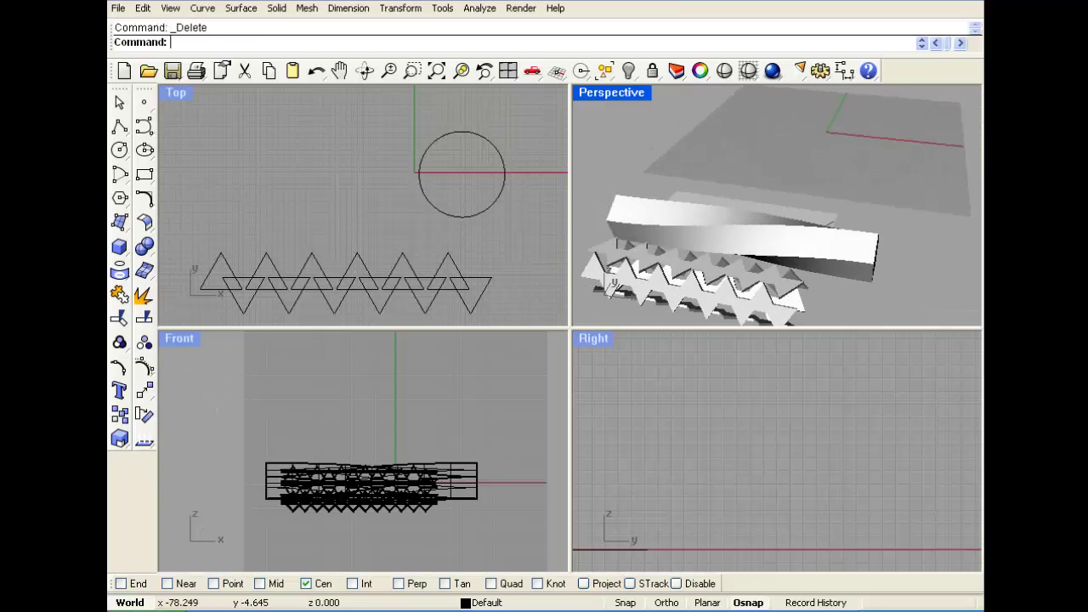
pyautogui.hotkey('ctrl', 'm')
pyautogui.rightClick(193, 90)
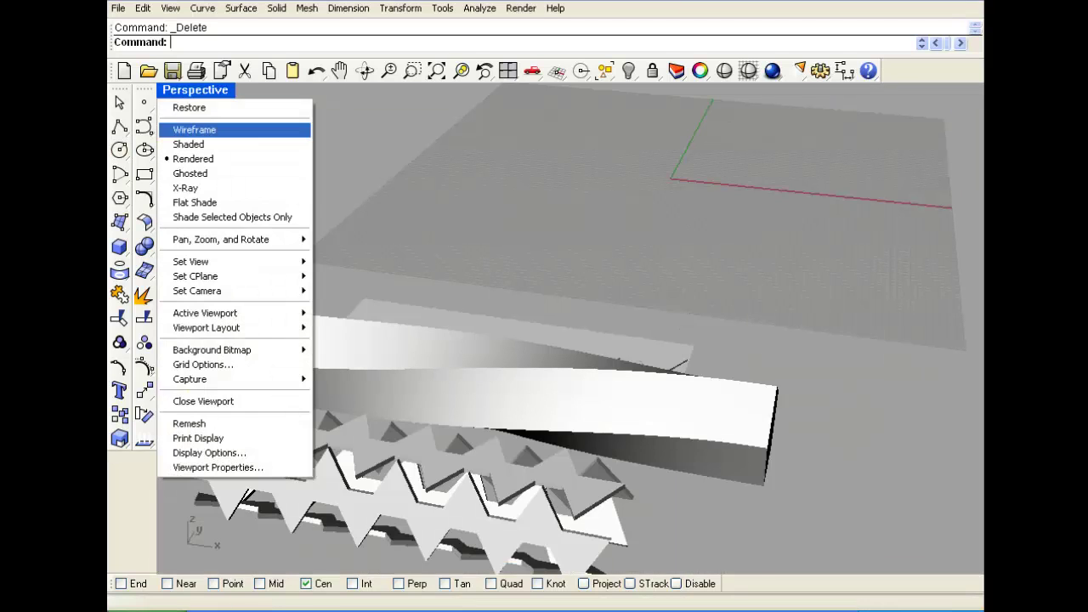
pyautogui.click(189, 144)
pyautogui.scroll(-6, 837, 306)
pyautogui.scroll(6, 782, 312)
# Step: Examine the twisted bar, the zigzag strip assembly beside it and the triangle curves on the grid
pyautogui.click(755, 379)
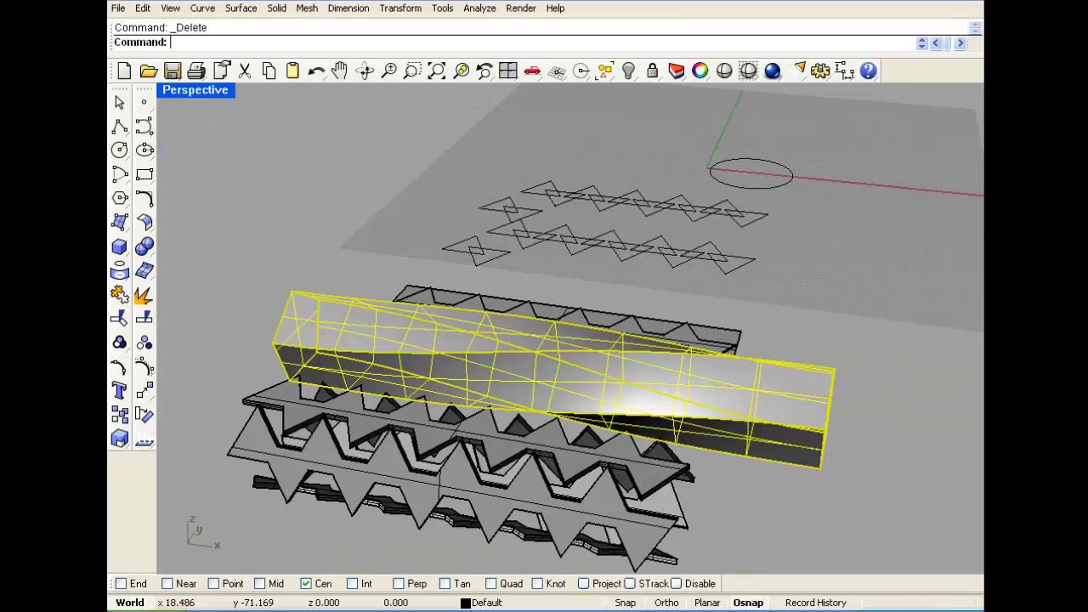
pyautogui.click(825, 319)
pyautogui.moveTo(806, 320); pyautogui.dragTo(767, 287, button='right')
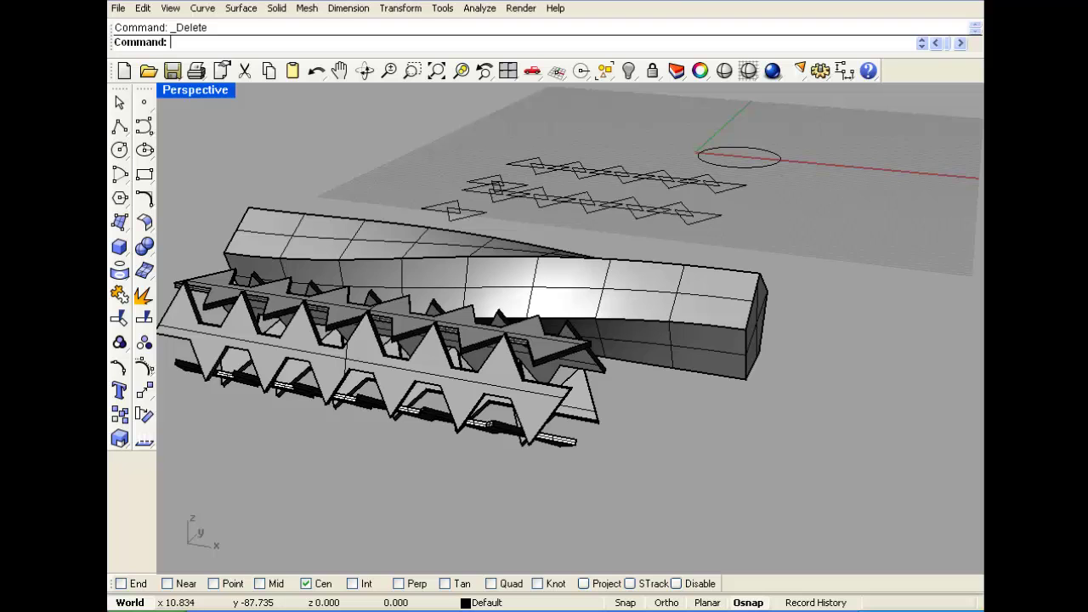
pyautogui.moveTo(512, 272); pyautogui.dragTo(611, 287, button='right')
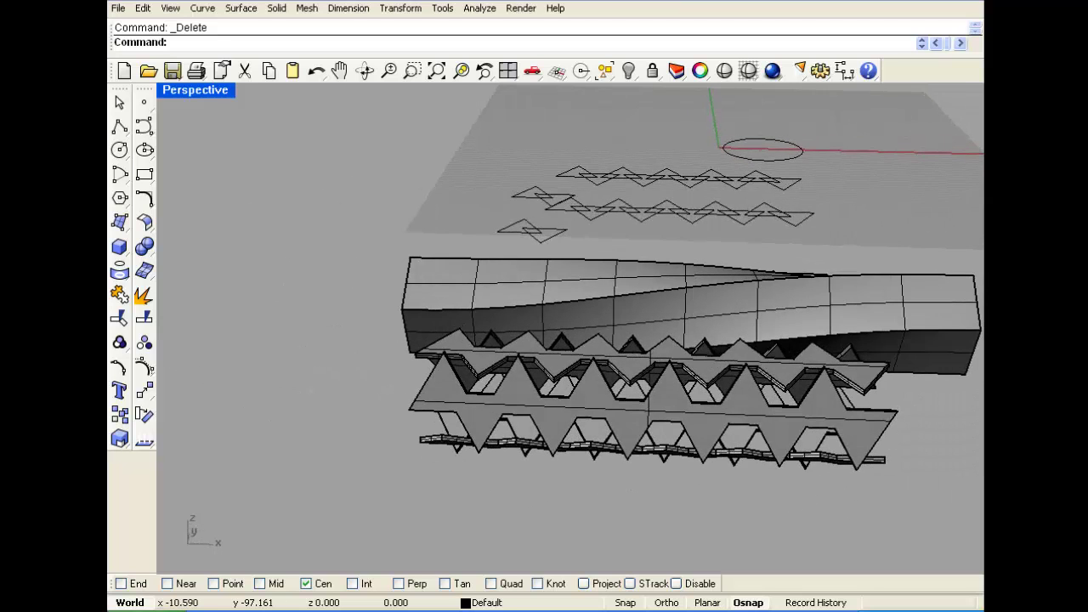
pyautogui.moveTo(629, 247); pyautogui.dragTo(614, 293, button='right')
pyautogui.scroll(-3, 625, 298)
pyautogui.scroll(5, 621, 308)
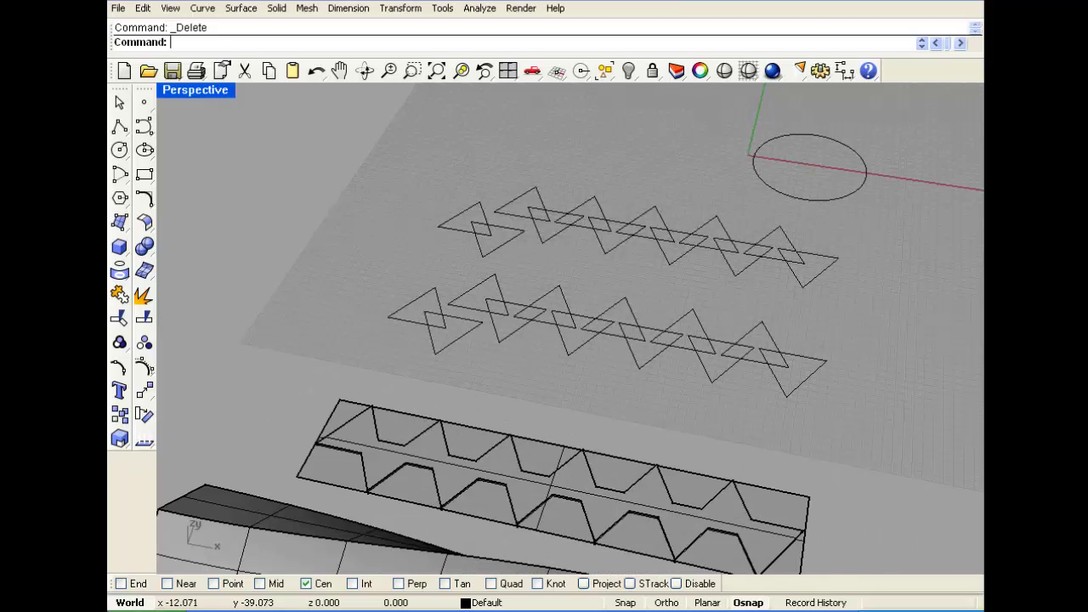
# Step: Move the single zigzag strip off the rectangular surface toward positive y, and shift the rectangular surface slightly toward negative y
pyautogui.click(466, 460)
pyautogui.click(532, 516)
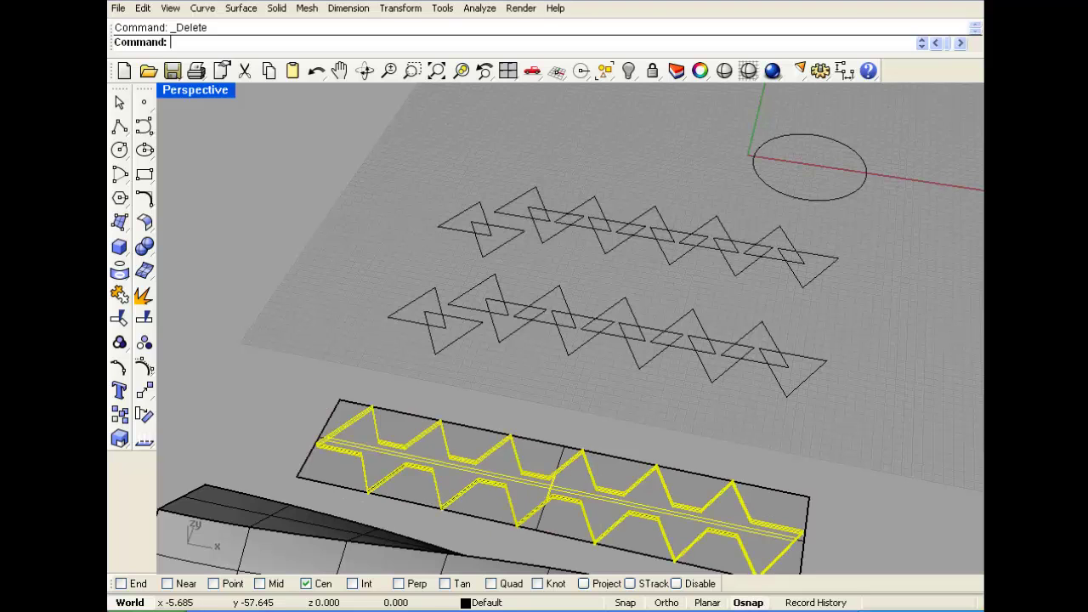
pyautogui.moveTo(606, 491); pyautogui.dragTo(622, 433)
pyautogui.click(706, 391)
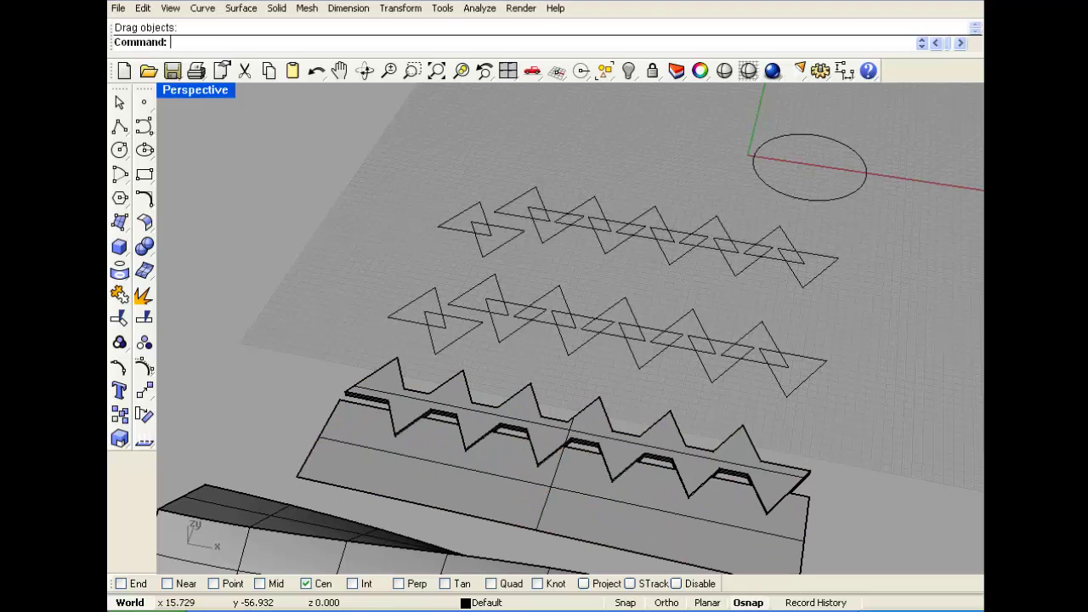
pyautogui.click(807, 517)
pyautogui.moveTo(807, 517); pyautogui.dragTo(803, 545)
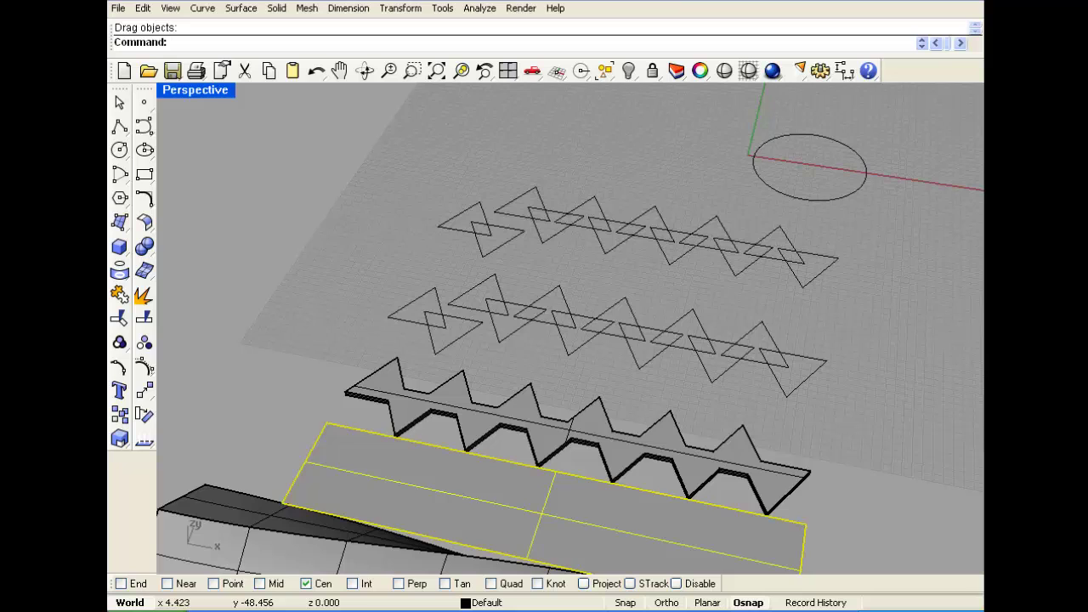
pyautogui.scroll(-5, 723, 429)
pyautogui.moveTo(721, 488); pyautogui.dragTo(699, 328, button='right')
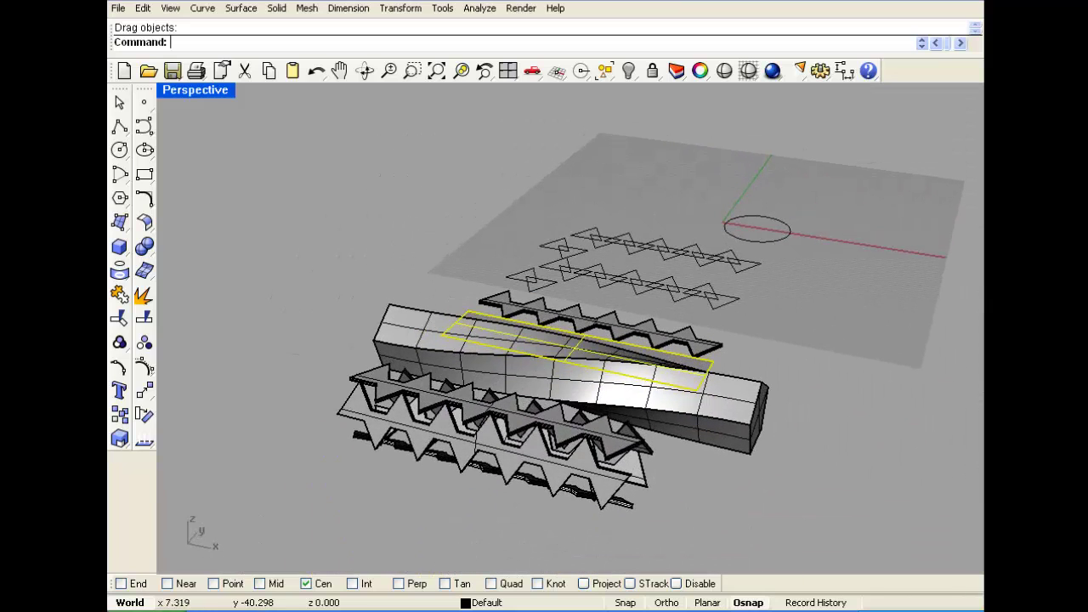
pyautogui.scroll(-3, 729, 328)
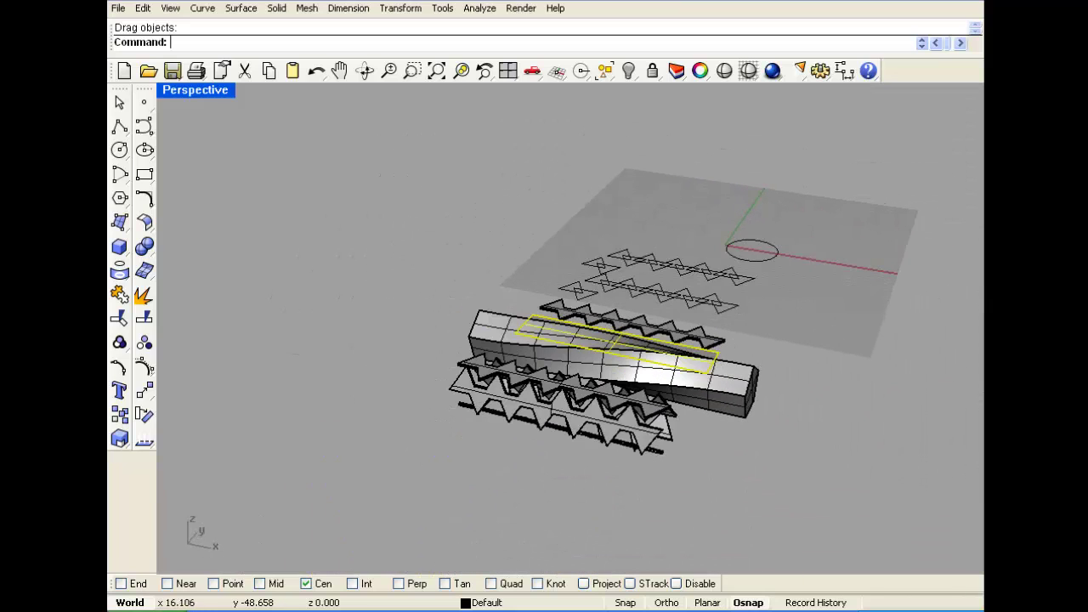
pyautogui.scroll(10, 707, 338)
pyautogui.click(889, 543)
# Step: Examine the zigzag strip assembly from its end and sides
pyautogui.scroll(-4, 723, 291)
pyautogui.scroll(-3, 544, 340)
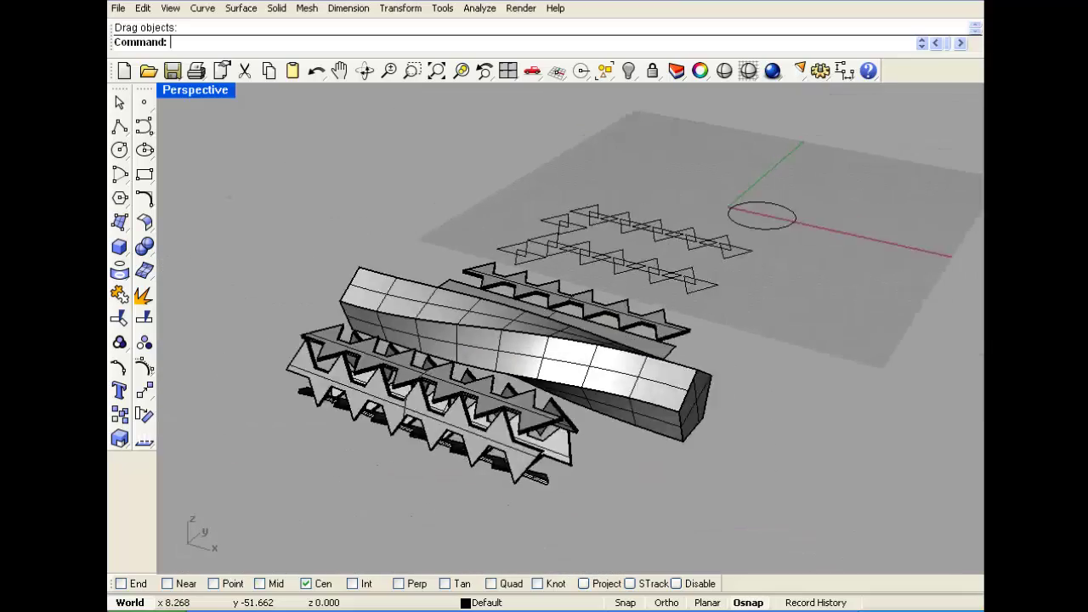
pyautogui.moveTo(646, 323); pyautogui.dragTo(425, 399, button='right')
pyautogui.click(328, 447)
pyautogui.moveTo(327, 446); pyautogui.dragTo(320, 448)
pyautogui.click(636, 312)
pyautogui.scroll(-5, 636, 313)
pyautogui.scroll(6, 442, 459)
pyautogui.moveTo(501, 340); pyautogui.dragTo(648, 253, button='right')
pyautogui.scroll(5, 648, 253)
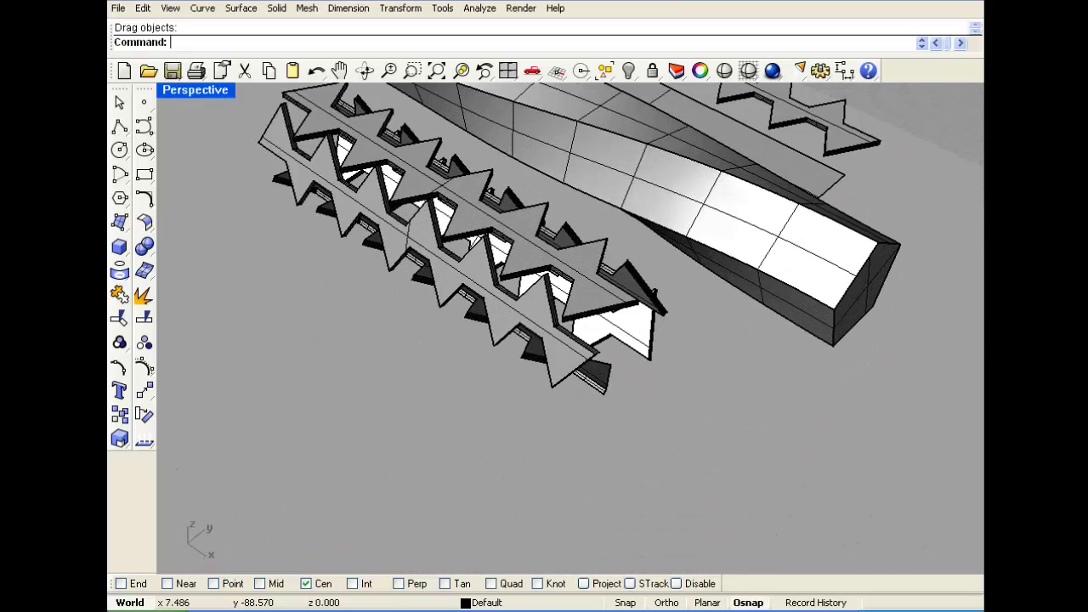
pyautogui.rightClick(952, 611)
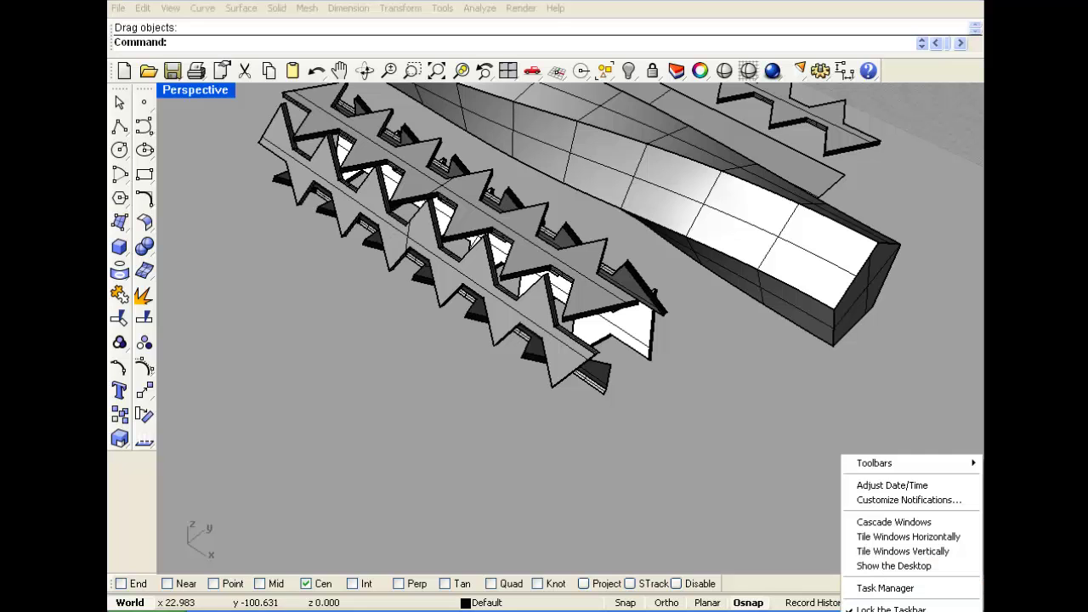
pyautogui.click(636, 414)
# Step: Select the five zigzag strips of the tubular assembly, without the twisted bar, and switch to the four-viewport layout
pyautogui.scroll(-6, 636, 415)
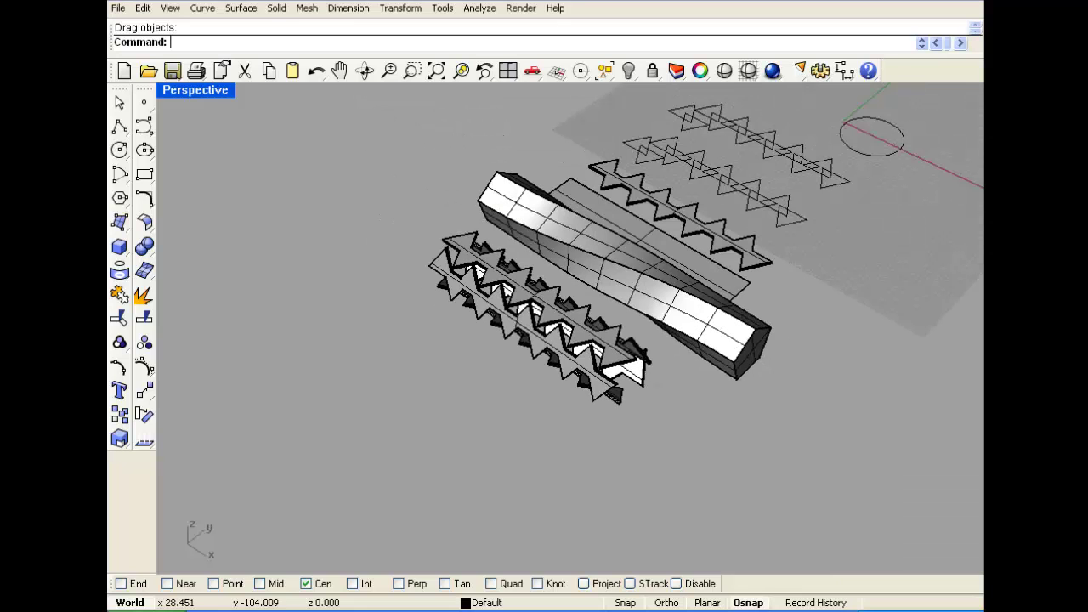
pyautogui.moveTo(679, 435); pyautogui.dragTo(546, 319)
pyautogui.click(510, 355)
pyautogui.moveTo(532, 412); pyautogui.dragTo(596, 391, button='right')
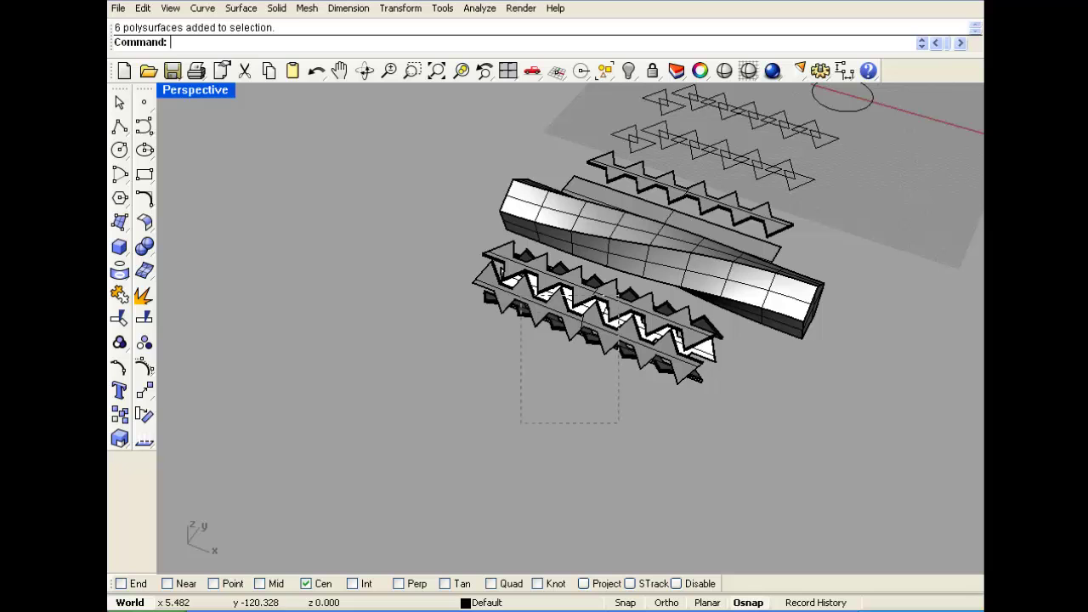
pyautogui.moveTo(521, 295); pyautogui.dragTo(501, 270)
pyautogui.click(508, 71)
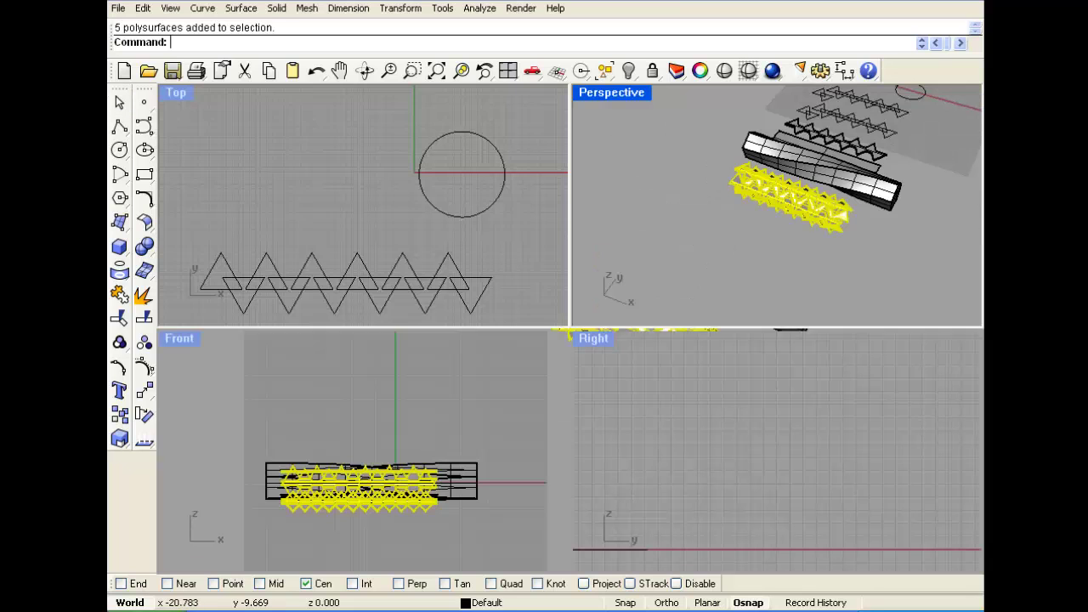
# Step: Frame the selected strips' pentagonal end profile in the Right viewport and view their end closely in Perspective
pyautogui.scroll(-14, 748, 414)
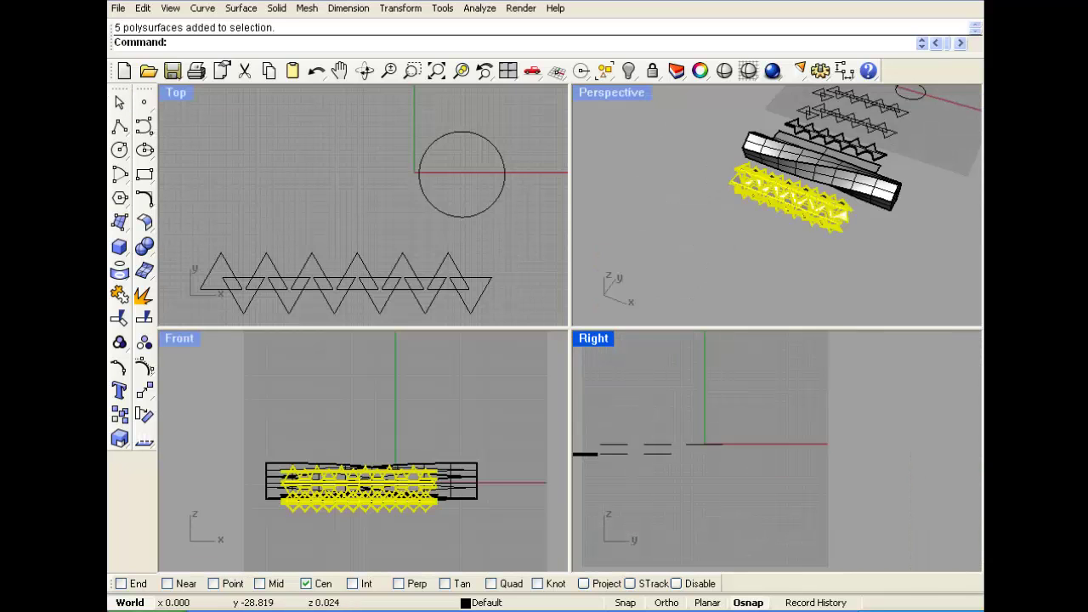
pyautogui.scroll(-5, 645, 444)
pyautogui.moveTo(619, 451); pyautogui.dragTo(705, 451, button='right')
pyautogui.scroll(8, 625, 444)
pyautogui.scroll(14, 664, 446)
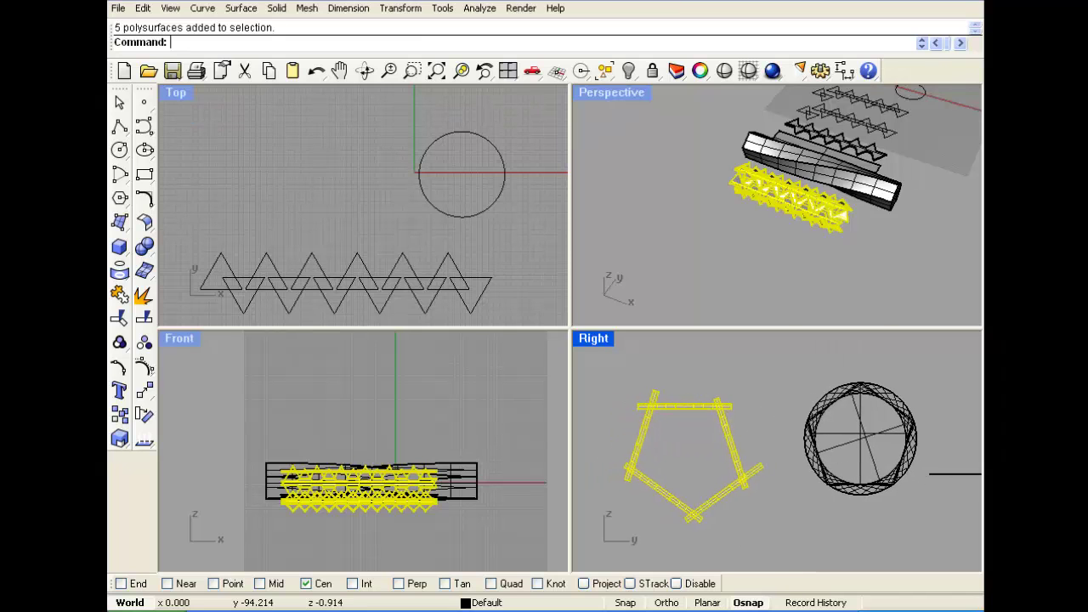
pyautogui.moveTo(665, 451); pyautogui.dragTo(666, 422, button='right')
pyautogui.scroll(10, 798, 200)
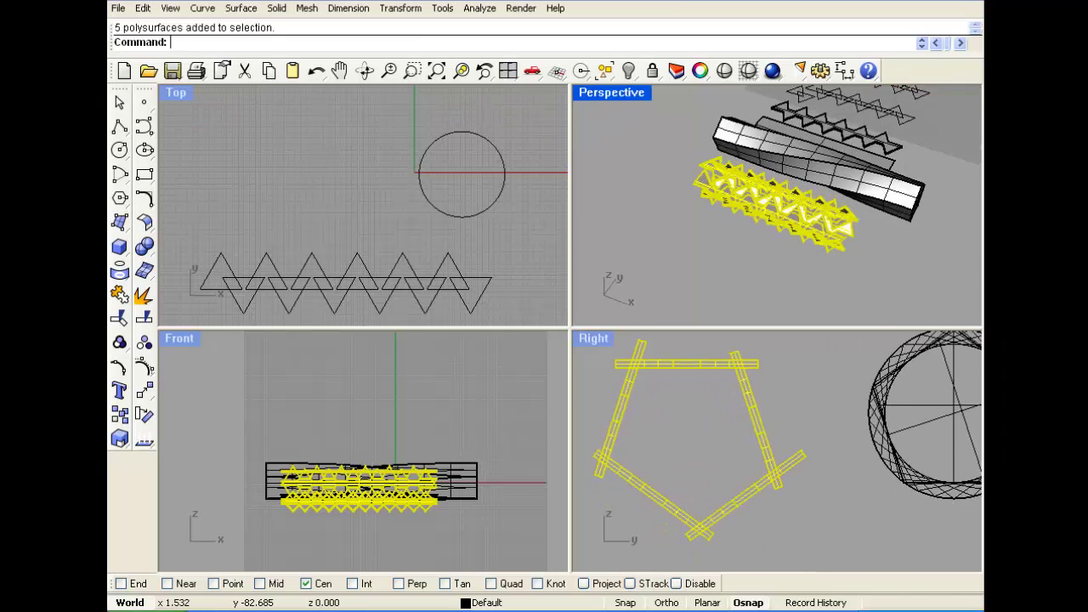
pyautogui.moveTo(798, 200); pyautogui.dragTo(773, 179, button='right')
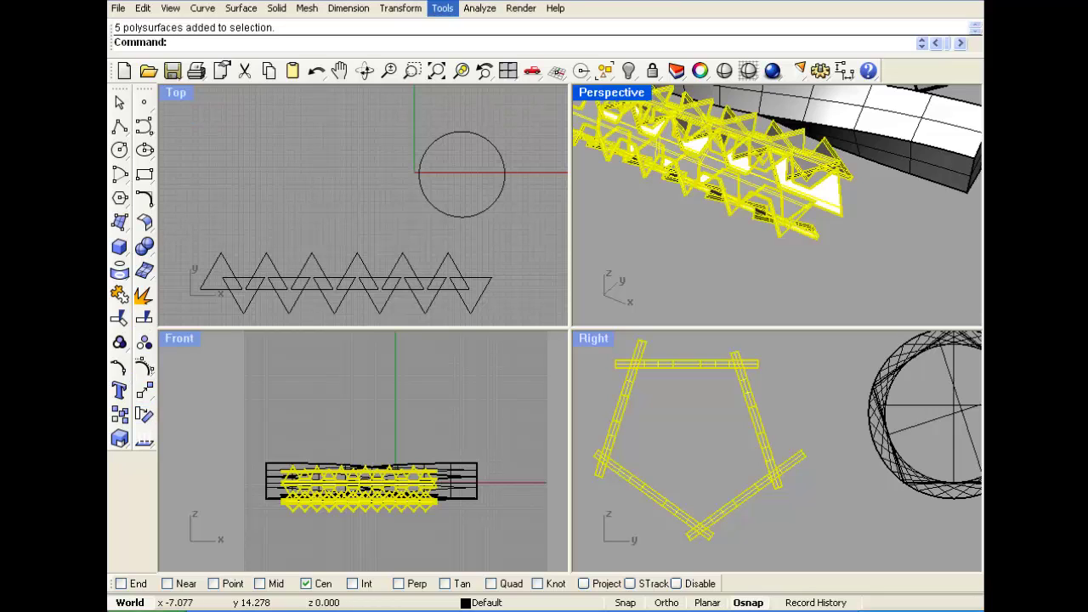
pyautogui.click(401, 8)
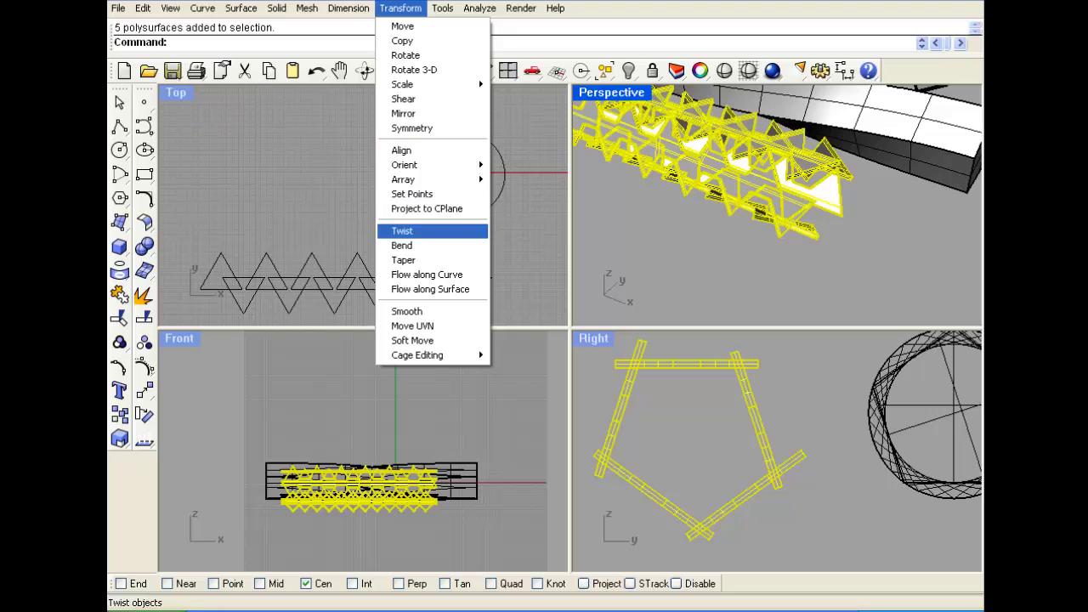
pyautogui.click(402, 230)
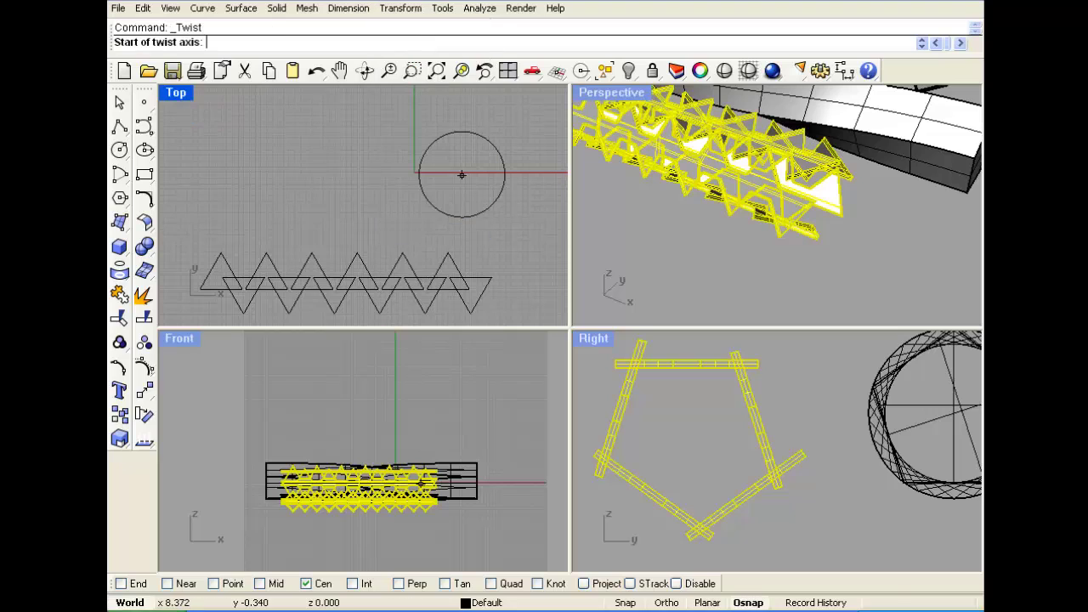
pyautogui.click(689, 437)
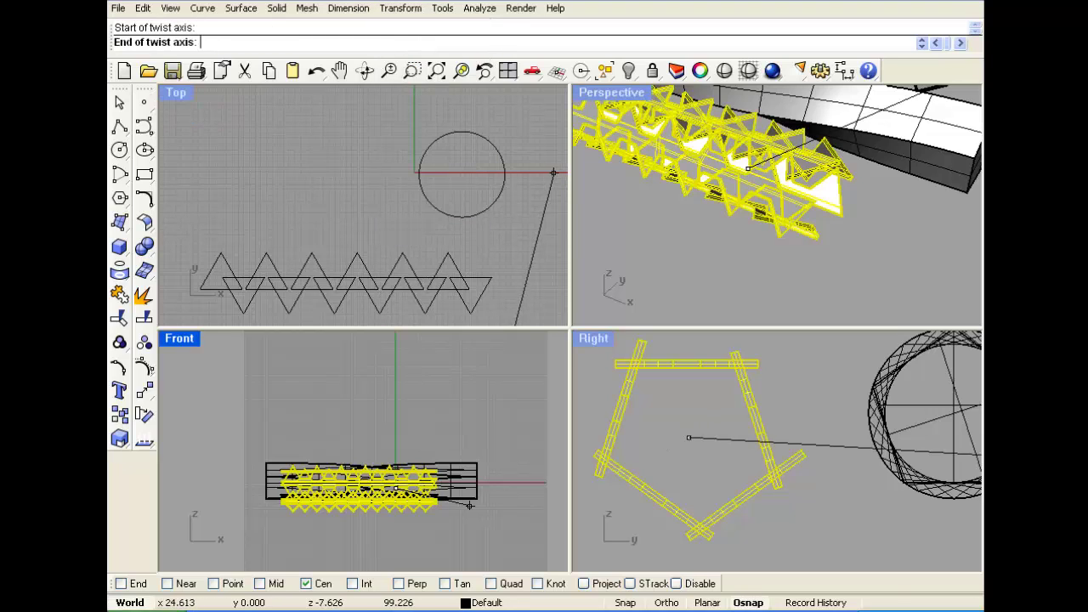
pyautogui.scroll(-4, 460, 519)
pyautogui.scroll(10, 423, 507)
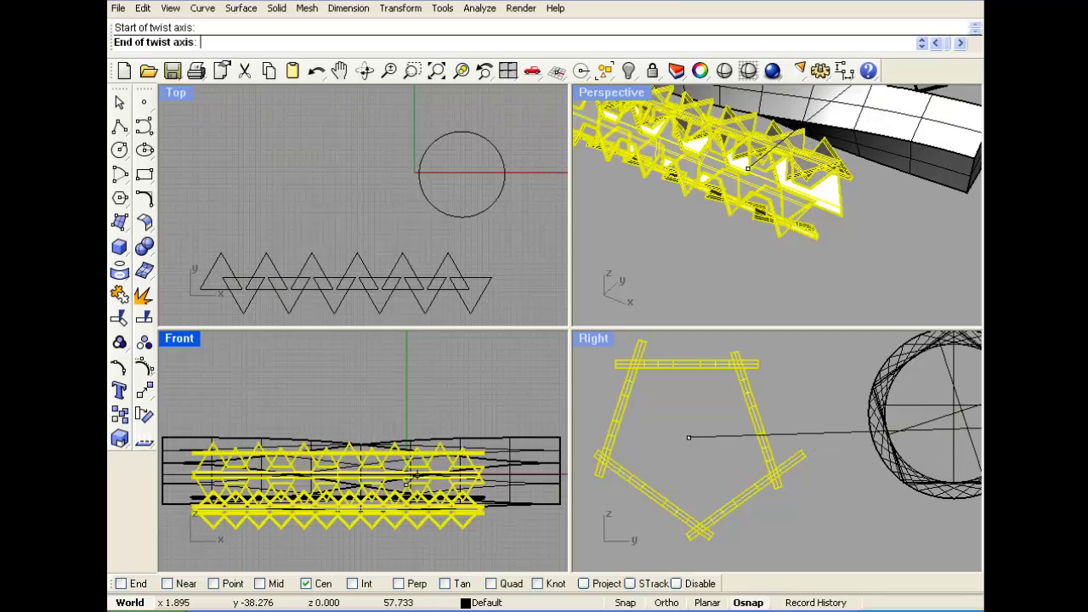
pyautogui.press('Escape')
# Step: Move the five selected zigzag strips toward positive y so their end sits beside the circle near the origin
pyautogui.scroll(-2, 661, 445)
pyautogui.scroll(-14, 331, 261)
pyautogui.scroll(4, 347, 251)
pyautogui.moveTo(329, 276); pyautogui.dragTo(355, 183, button='right')
pyautogui.moveTo(397, 291); pyautogui.dragTo(371, 90)
# Step: Twist the five strips by about -86 degrees around a lengthwise axis starting at the pentagonal profile's centre and ending beyond their far end
pyautogui.scroll(-16, 621, 477)
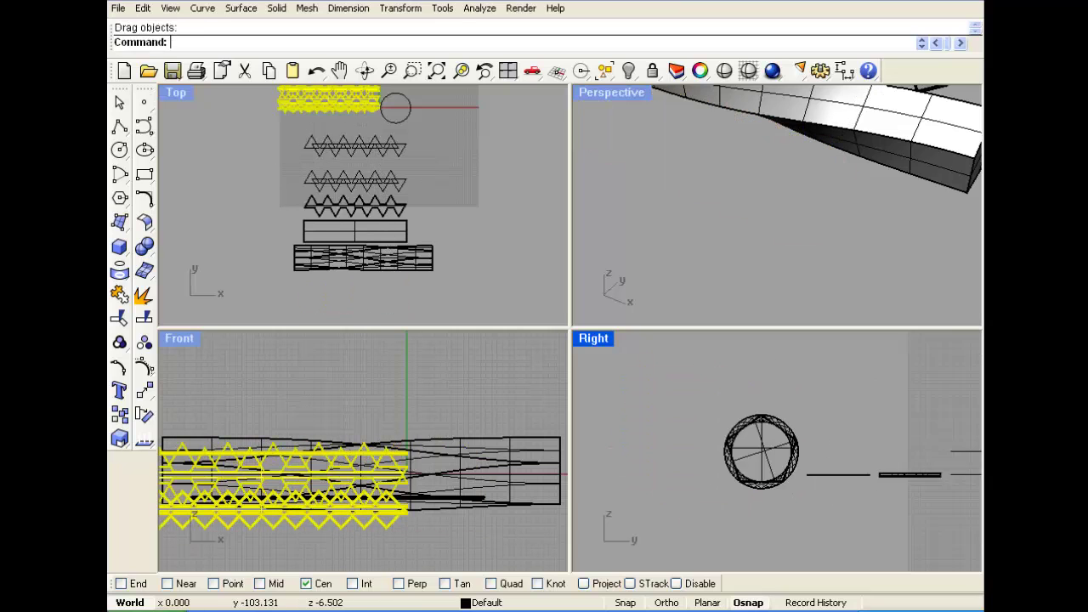
pyautogui.moveTo(844, 469); pyautogui.dragTo(774, 468, button='right')
pyautogui.scroll(14, 766, 462)
pyautogui.scroll(6, 767, 472)
pyautogui.rightClick(762, 508)
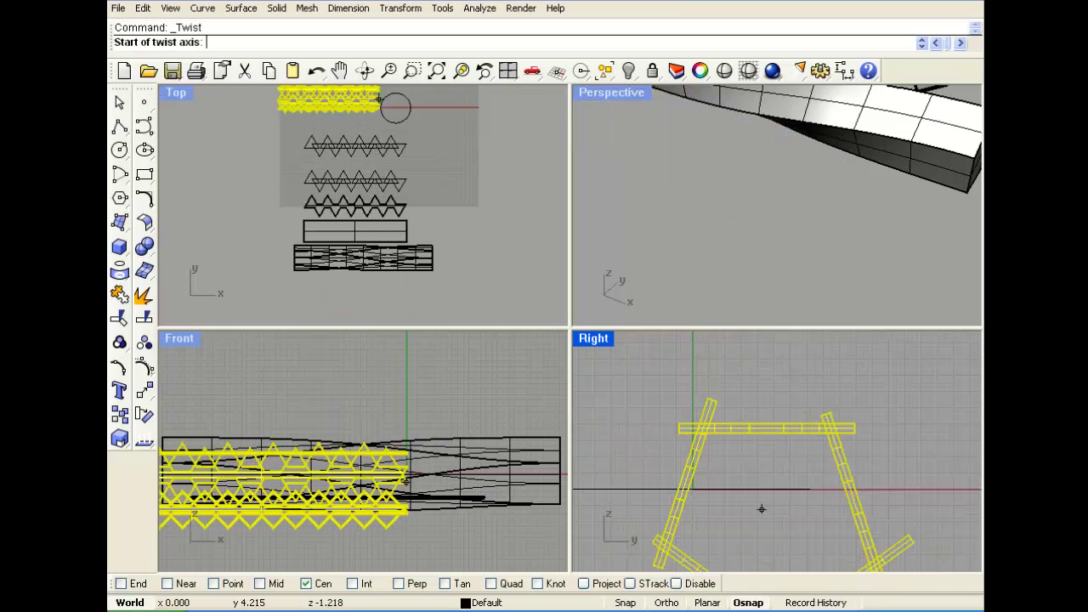
pyautogui.moveTo(763, 507); pyautogui.dragTo(765, 421, button='right')
pyautogui.click(774, 429)
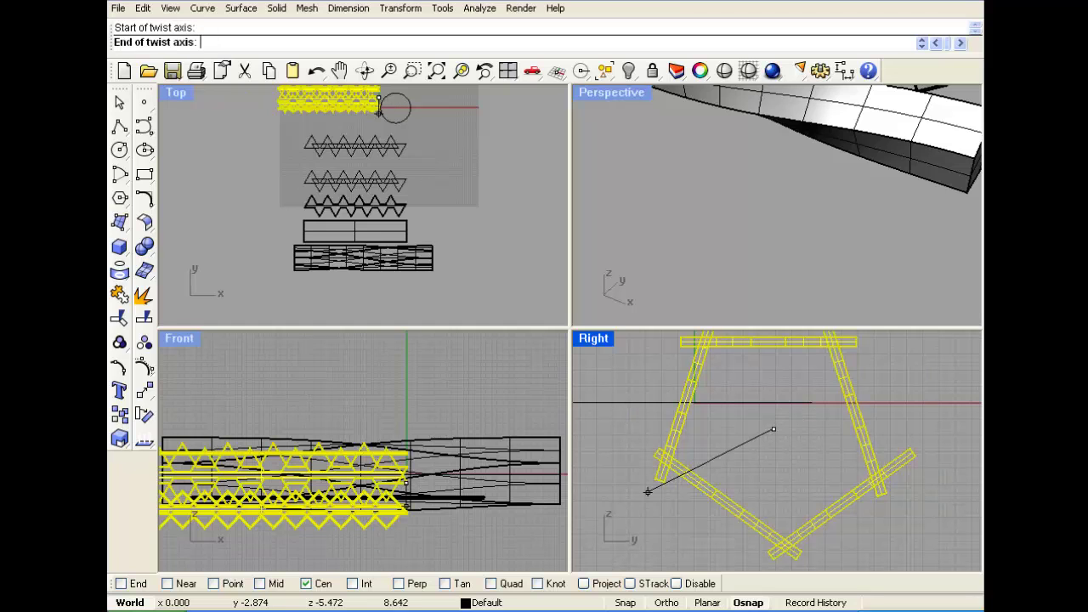
pyautogui.scroll(-8, 375, 496)
pyautogui.click(209, 491)
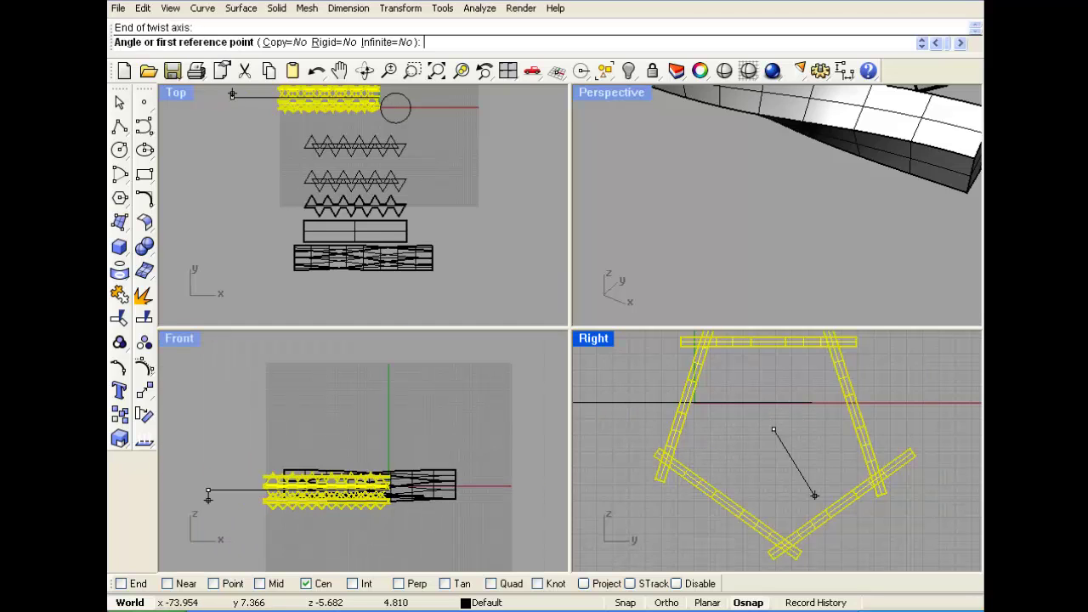
pyautogui.scroll(-3, 822, 476)
pyautogui.click(897, 507)
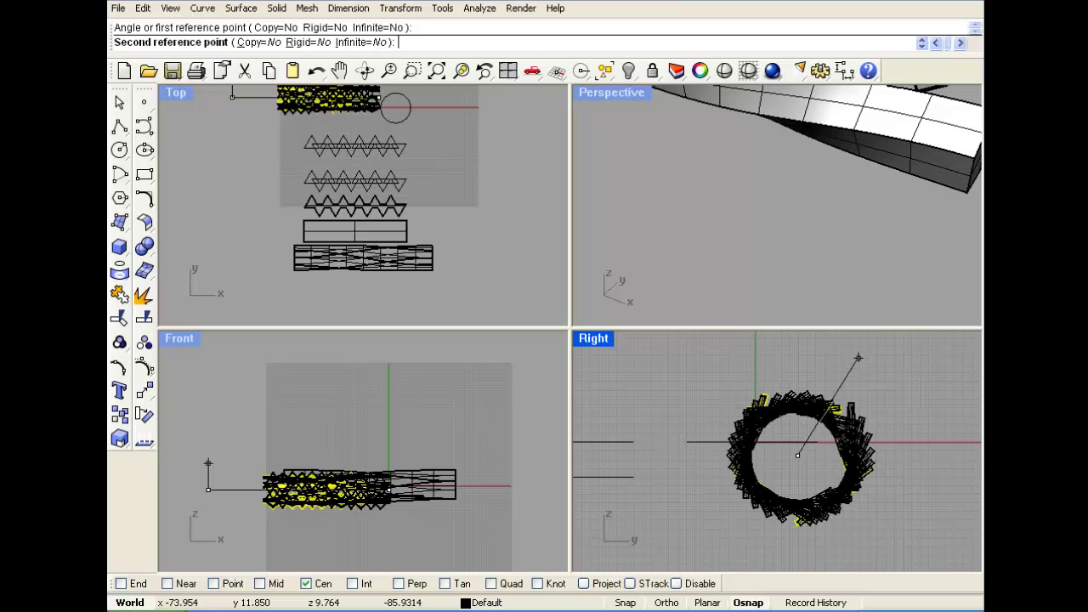
pyautogui.click(859, 361)
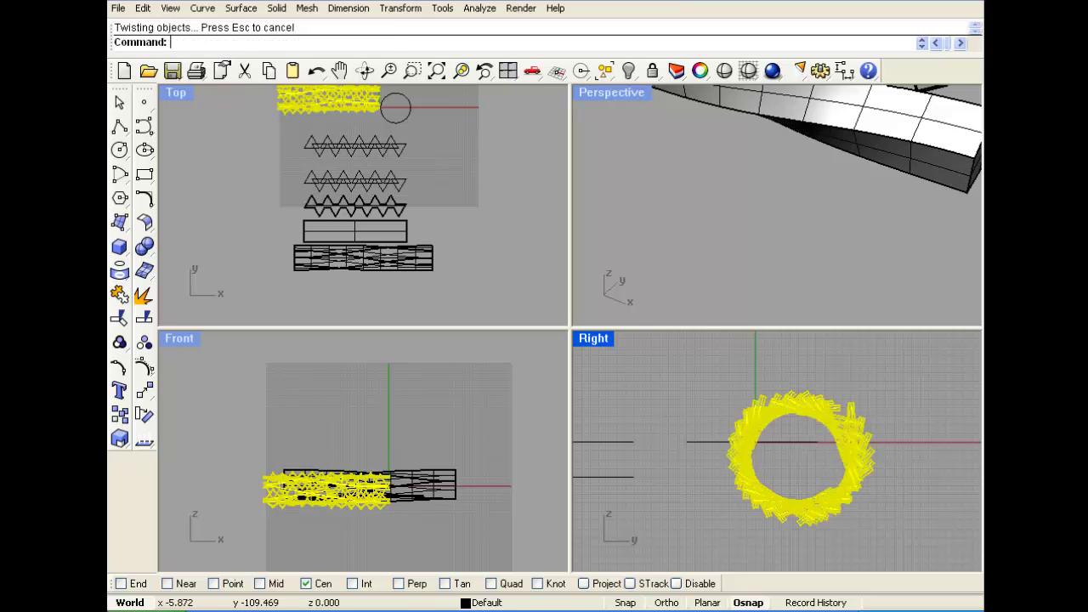
# Step: Deselect the strips and examine the twisted assembly from several angles in the Perspective view
pyautogui.click(776, 264)
pyautogui.scroll(-8, 777, 264)
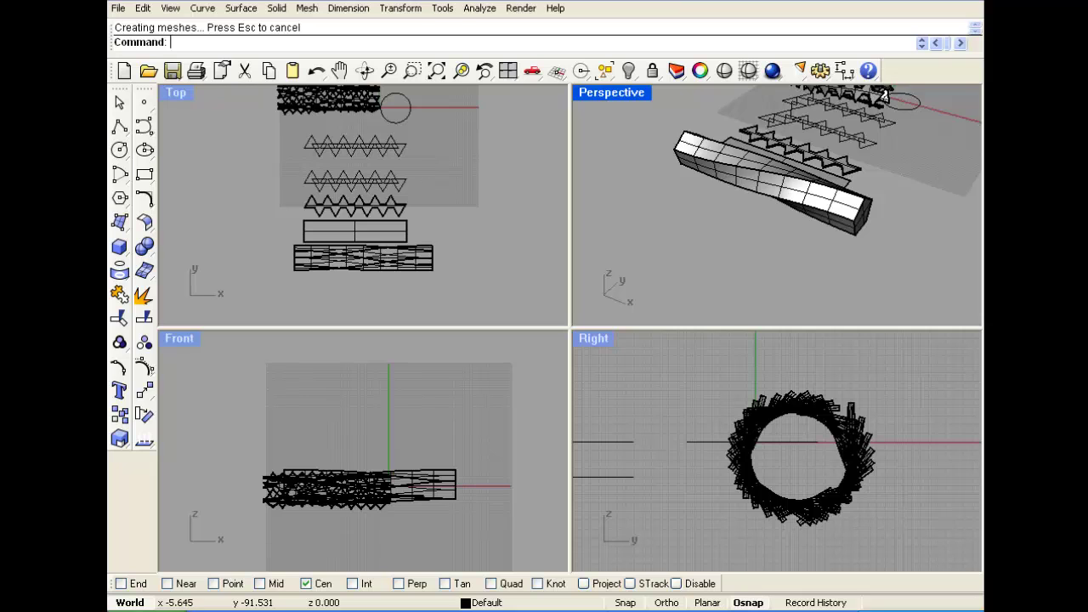
pyautogui.moveTo(776, 195); pyautogui.dragTo(782, 222, button='right')
pyautogui.scroll(-8, 780, 221)
pyautogui.scroll(7, 789, 173)
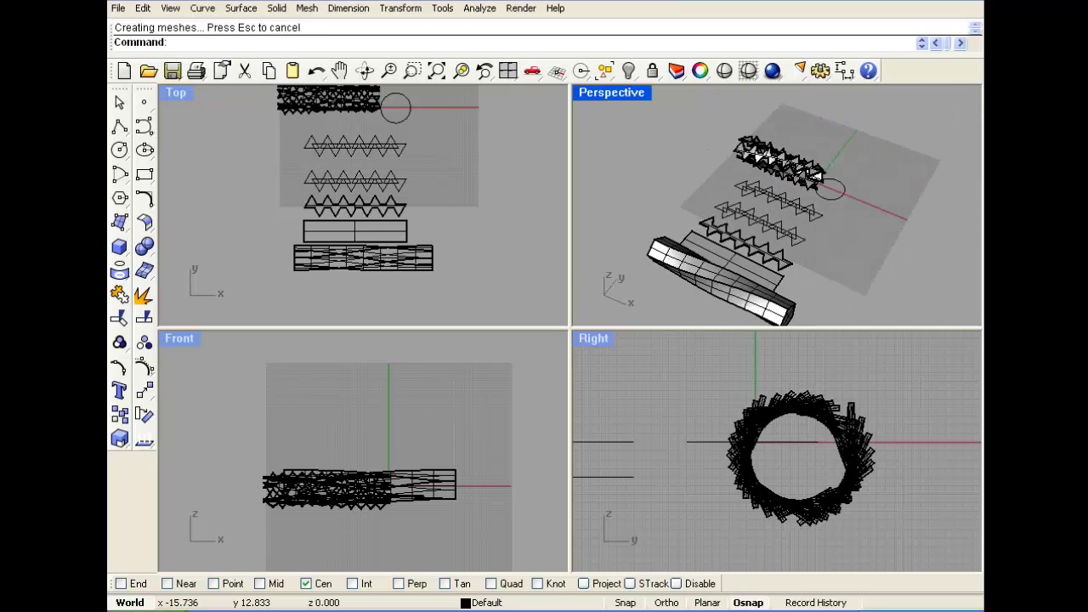
pyautogui.scroll(14, 801, 158)
pyautogui.moveTo(801, 189); pyautogui.dragTo(850, 195, button='right')
pyautogui.scroll(-3, 841, 170)
pyautogui.scroll(-3, 791, 166)
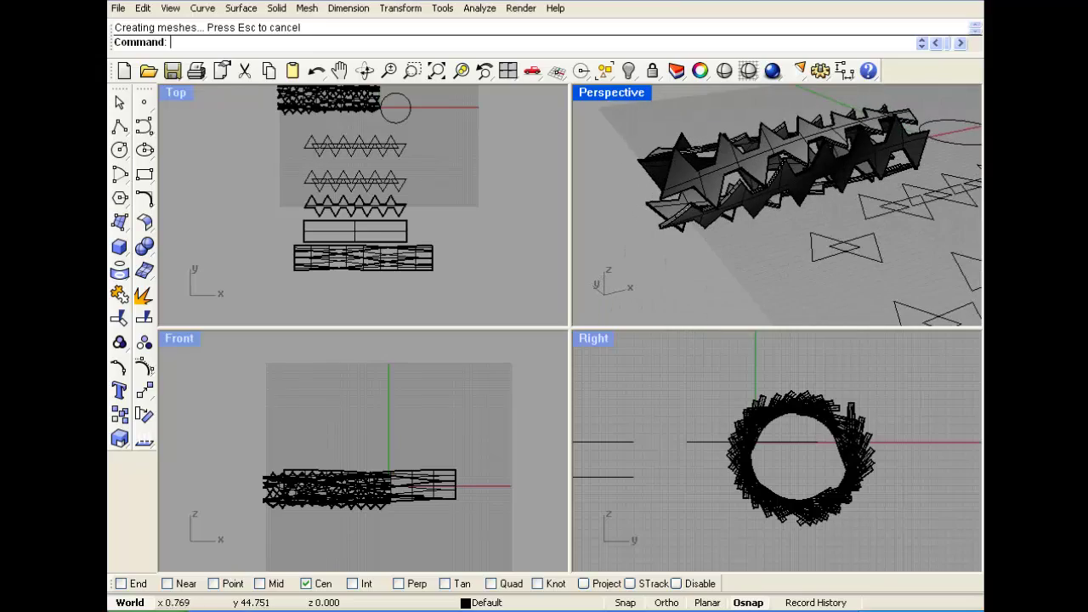
pyautogui.doubleClick(611, 93)
pyautogui.moveTo(459, 281); pyautogui.dragTo(527, 331, button='right')
pyautogui.moveTo(688, 314); pyautogui.dragTo(617, 285, button='right')
pyautogui.scroll(-4, 616, 285)
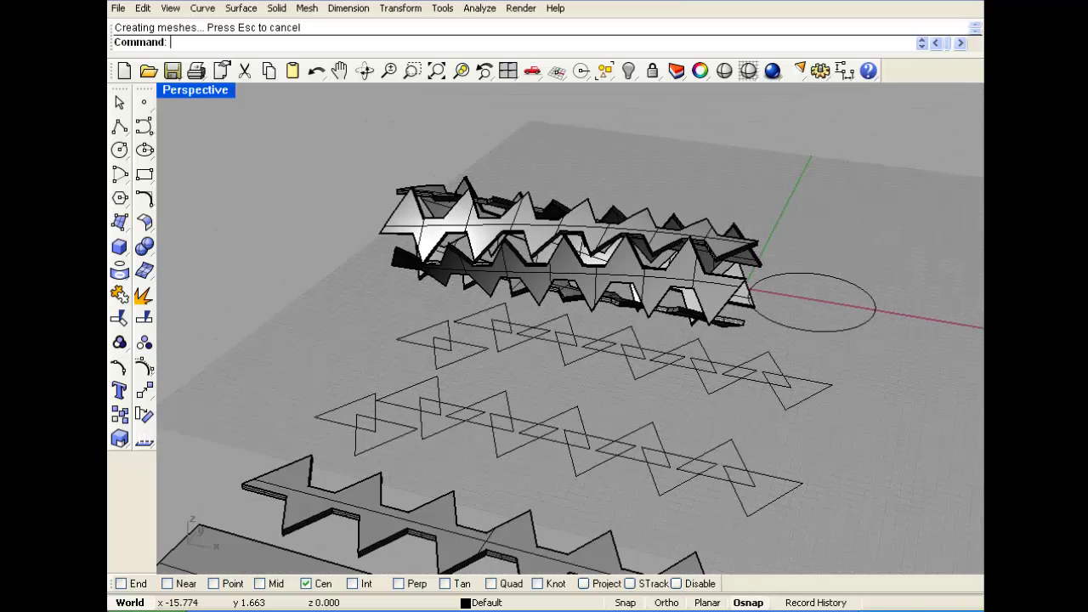
pyautogui.doubleClick(196, 89)
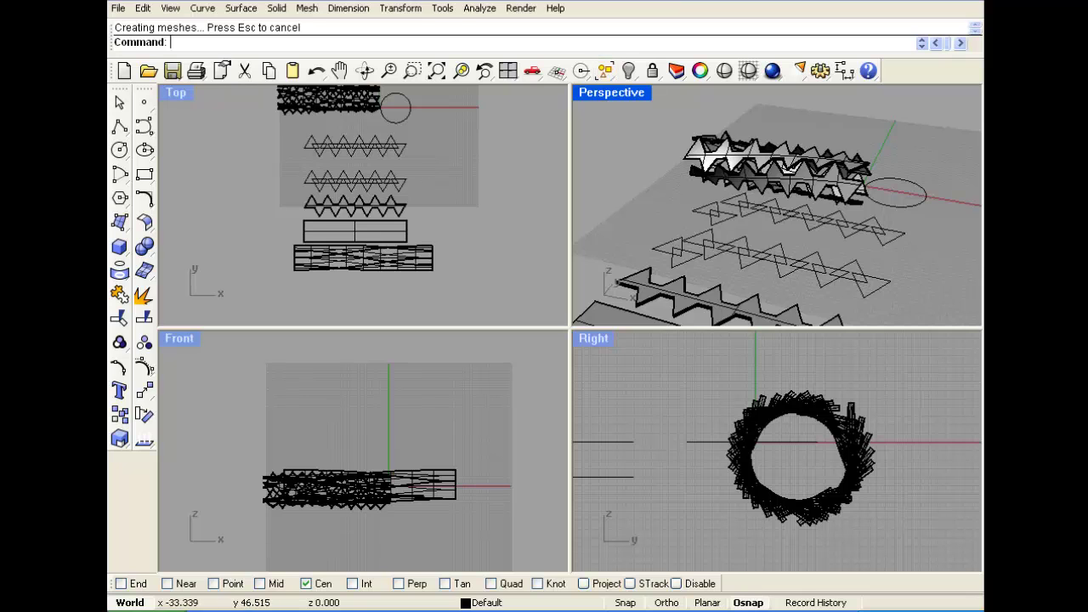
pyautogui.scroll(4, 752, 175)
pyautogui.moveTo(752, 174); pyautogui.dragTo(884, 247, button='right')
pyautogui.scroll(2, 294, 98)
# Step: Create a box across the assembly's negative-x end, wider than the strips in y, with its height equal to that width
pyautogui.moveTo(294, 93); pyautogui.dragTo(308, 145, button='right')
pyautogui.scroll(10, 285, 221)
pyautogui.scroll(6, 307, 134)
pyautogui.scroll(-2, 307, 135)
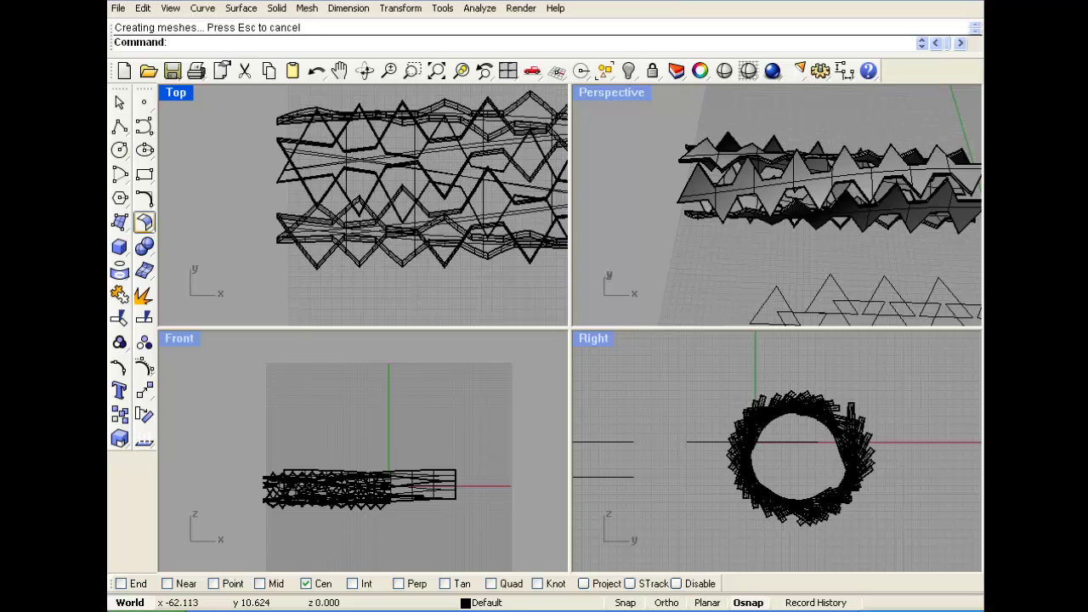
pyautogui.click(119, 247)
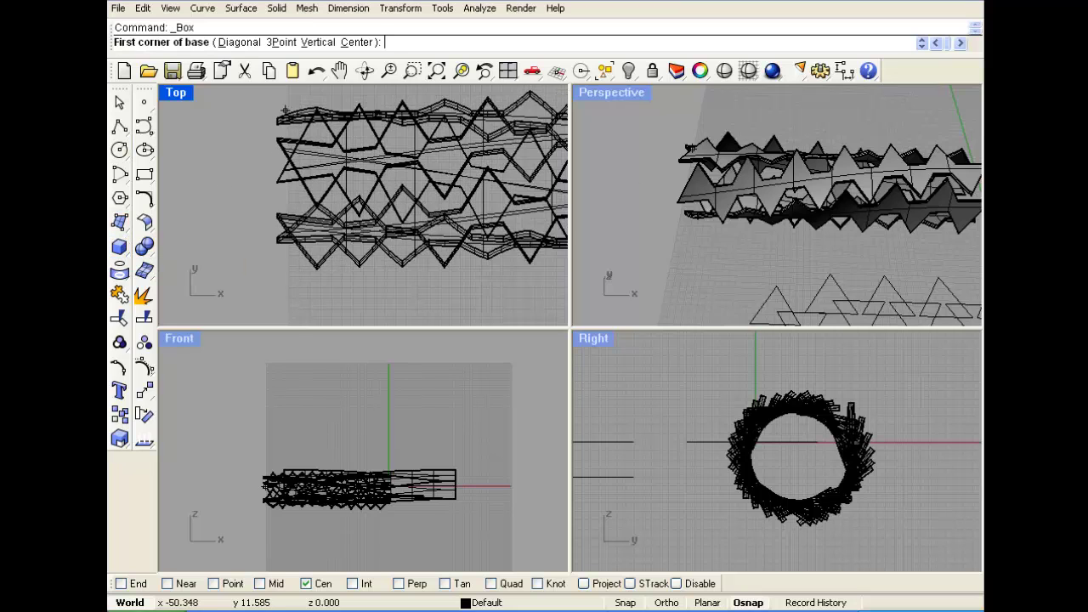
pyautogui.click(240, 98)
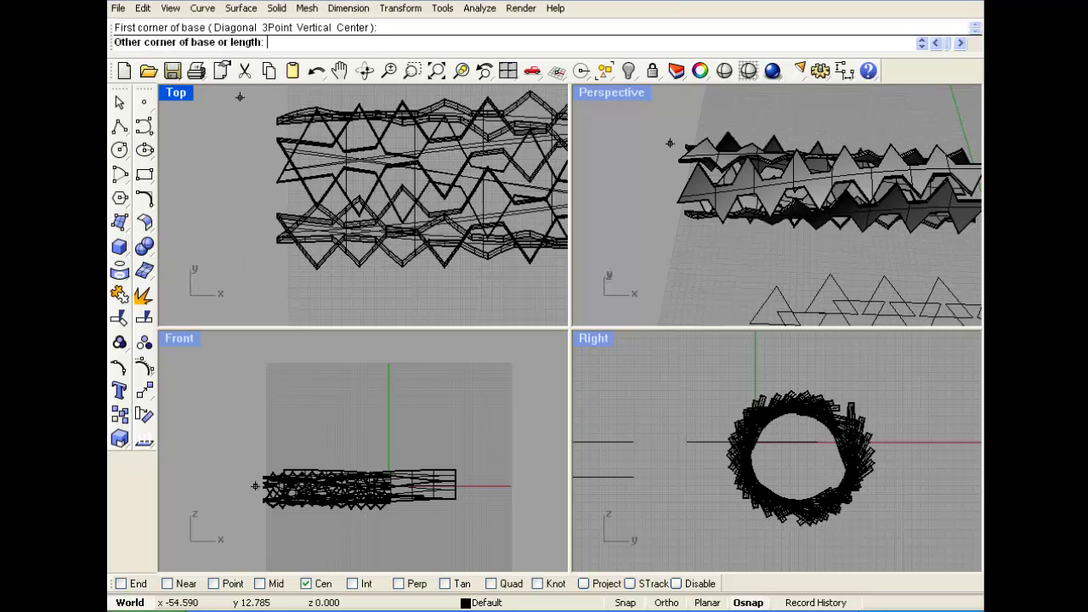
pyautogui.click(317, 315)
pyautogui.press('Return')
pyautogui.click(315, 314)
pyautogui.scroll(-6, 298, 293)
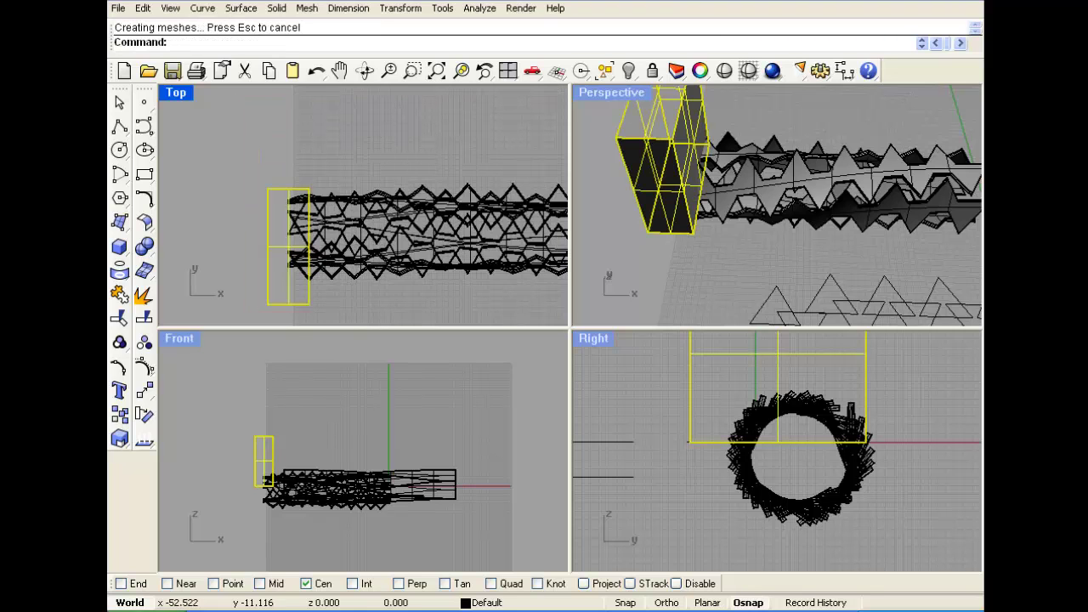
# Step: Lower the box so it encloses the assembly's end, and place a copy of it around the opposite end
pyautogui.scroll(4, 251, 453)
pyautogui.moveTo(271, 476); pyautogui.dragTo(274, 381, button='right')
pyautogui.moveTo(277, 371); pyautogui.dragTo(455, 452)
pyautogui.hotkey('ctrl', 'v')
pyautogui.scroll(15, 445, 451)
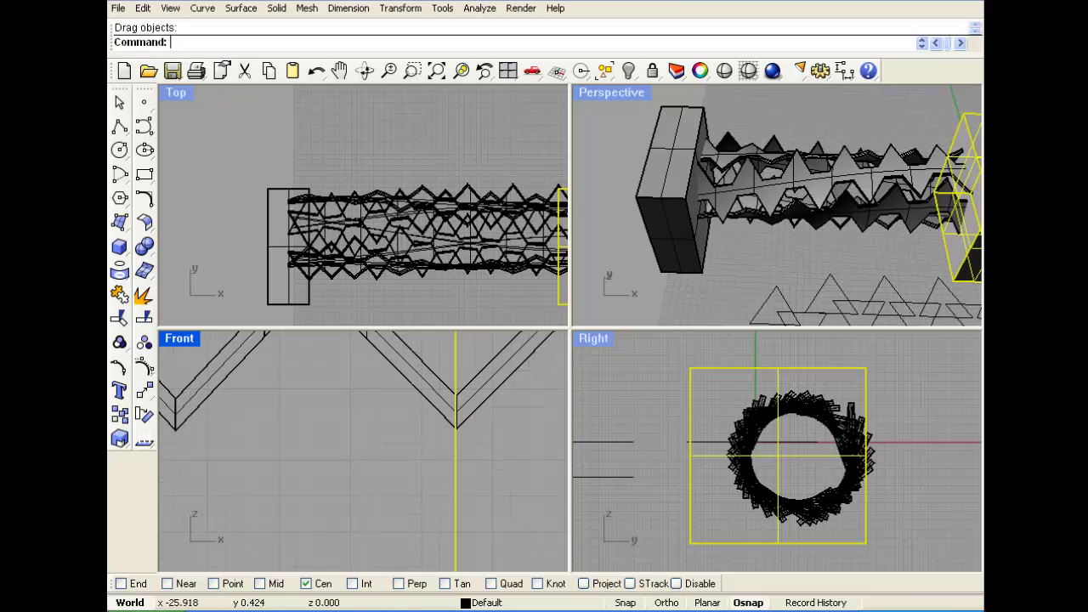
pyautogui.scroll(-7, 822, 187)
pyautogui.click(933, 126)
# Step: Split all five twisted strips using the two end boxes as cutting objects
pyautogui.scroll(7, 885, 170)
pyautogui.moveTo(842, 187); pyautogui.dragTo(829, 140, button='right')
pyautogui.scroll(-5, 748, 178)
pyautogui.scroll(5, 607, 204)
pyautogui.moveTo(672, 183); pyautogui.dragTo(657, 172, button='right')
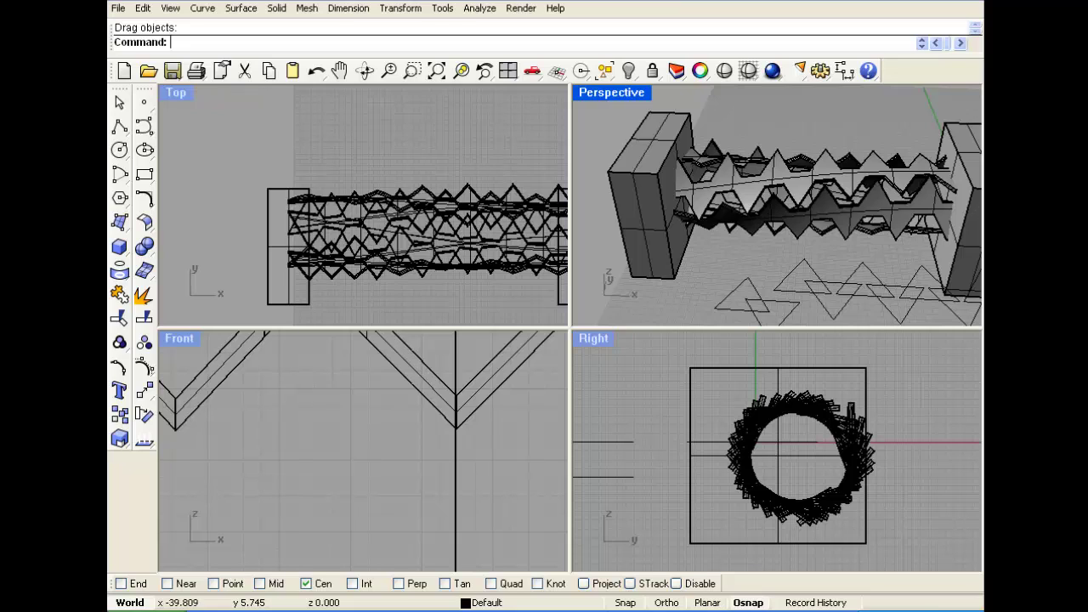
pyautogui.click(144, 318)
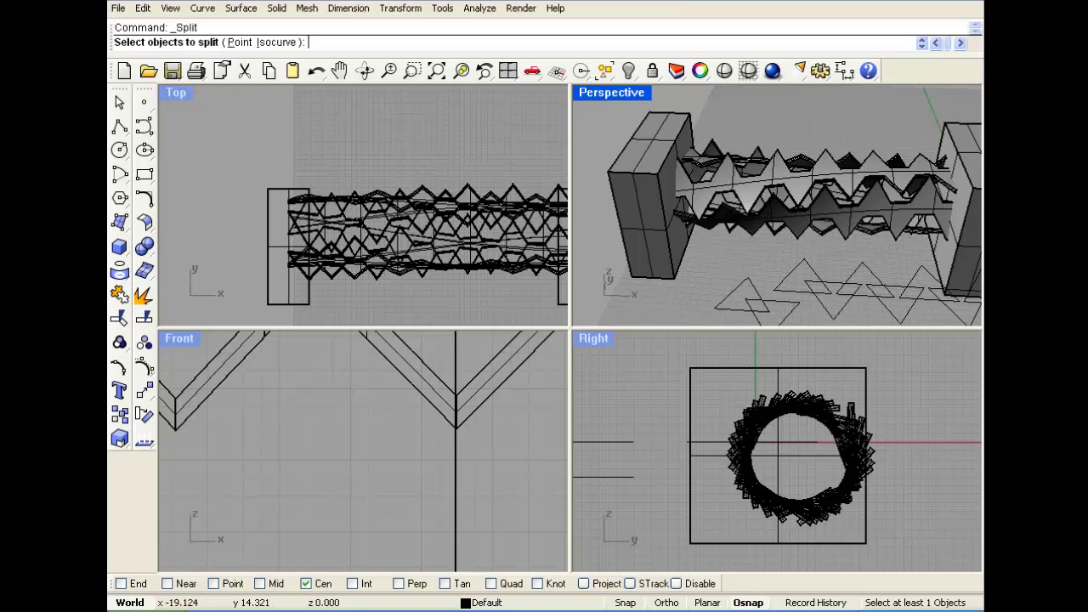
pyautogui.click(806, 162)
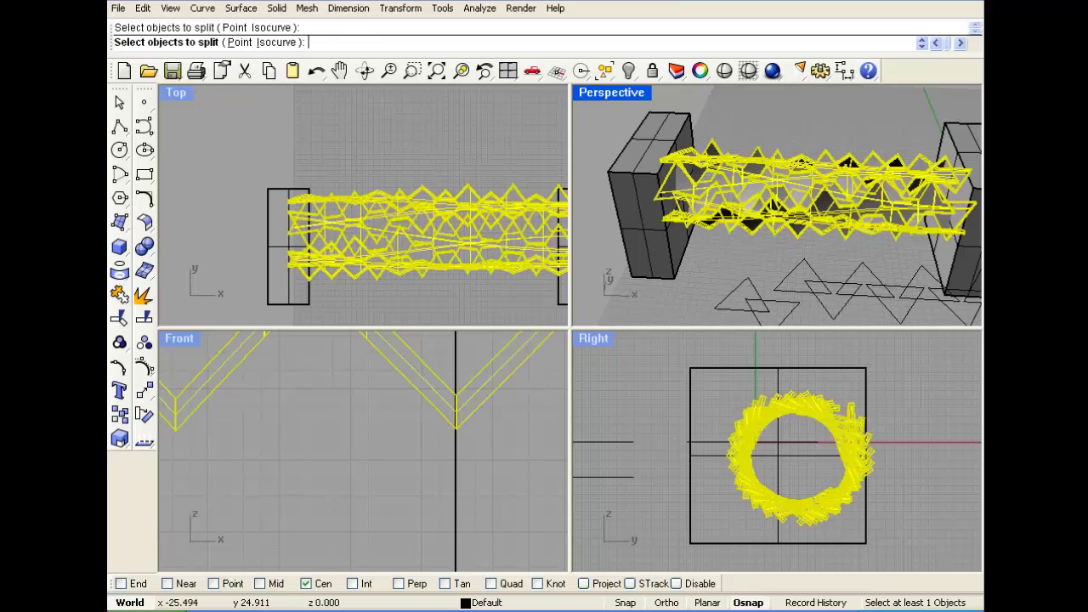
pyautogui.press('Return')
pyautogui.click(679, 183)
pyautogui.click(971, 162)
pyautogui.press('Return')
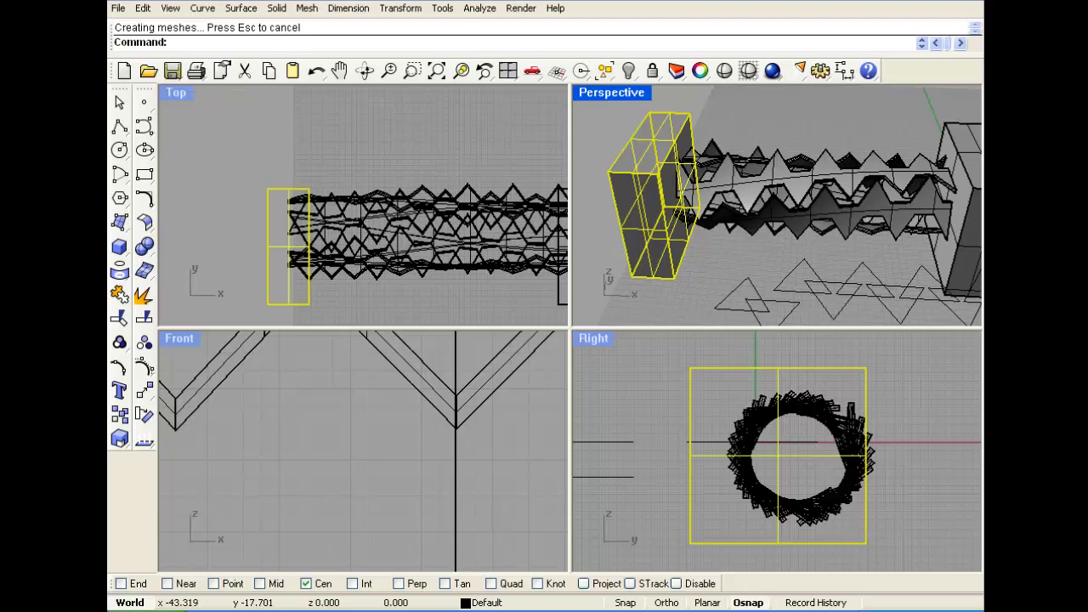
# Step: Delete the box at the negative-x end along with the strip ends cut off there
pyautogui.press('Delete')
pyautogui.scroll(6, 290, 208)
pyautogui.moveTo(290, 208); pyautogui.dragTo(307, 159, button='right')
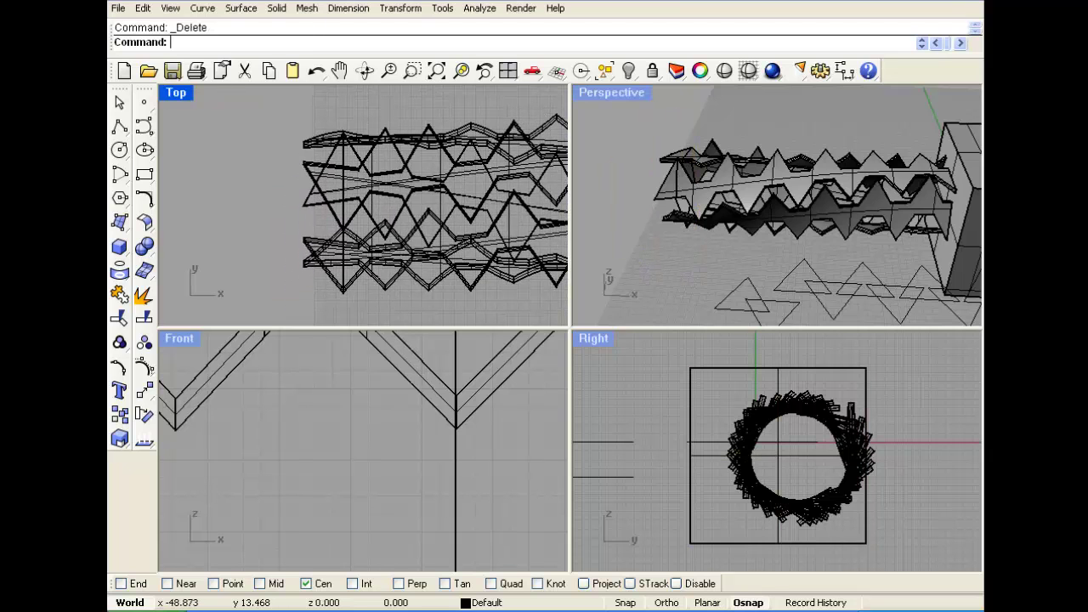
pyautogui.moveTo(301, 272); pyautogui.dragTo(299, 274)
pyautogui.press('Delete')
# Step: Delete the box at the end near the origin and the strip ends cut off there
pyautogui.scroll(-8, 327, 244)
pyautogui.moveTo(404, 260); pyautogui.dragTo(293, 218, button='right')
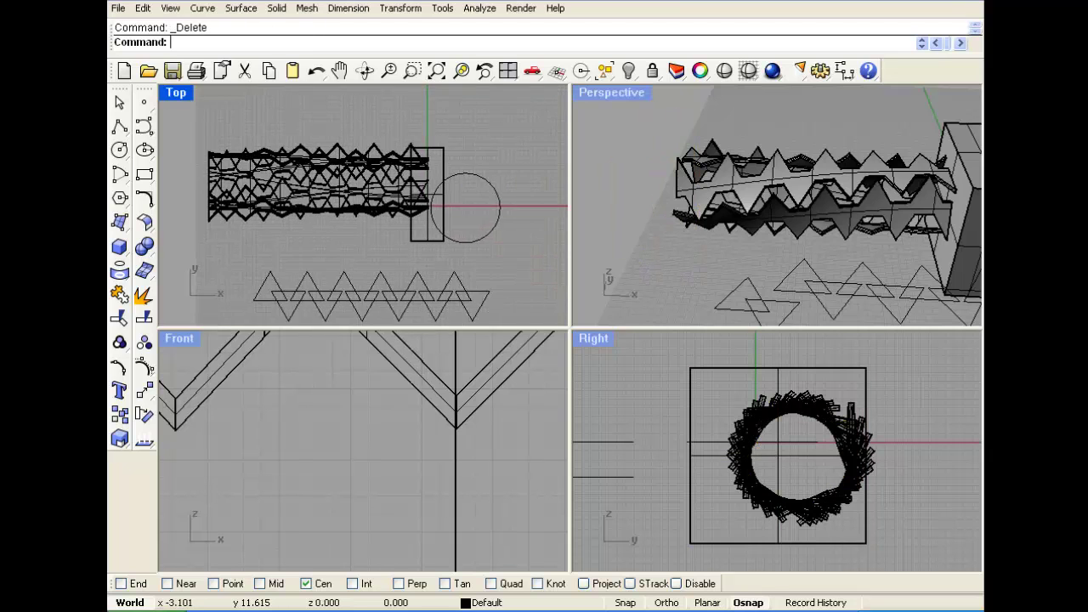
pyautogui.scroll(4, 415, 150)
pyautogui.moveTo(456, 134); pyautogui.dragTo(433, 168)
pyautogui.press('Delete')
pyautogui.moveTo(433, 128); pyautogui.dragTo(426, 259)
pyautogui.press('Delete')
pyautogui.press('Delete')
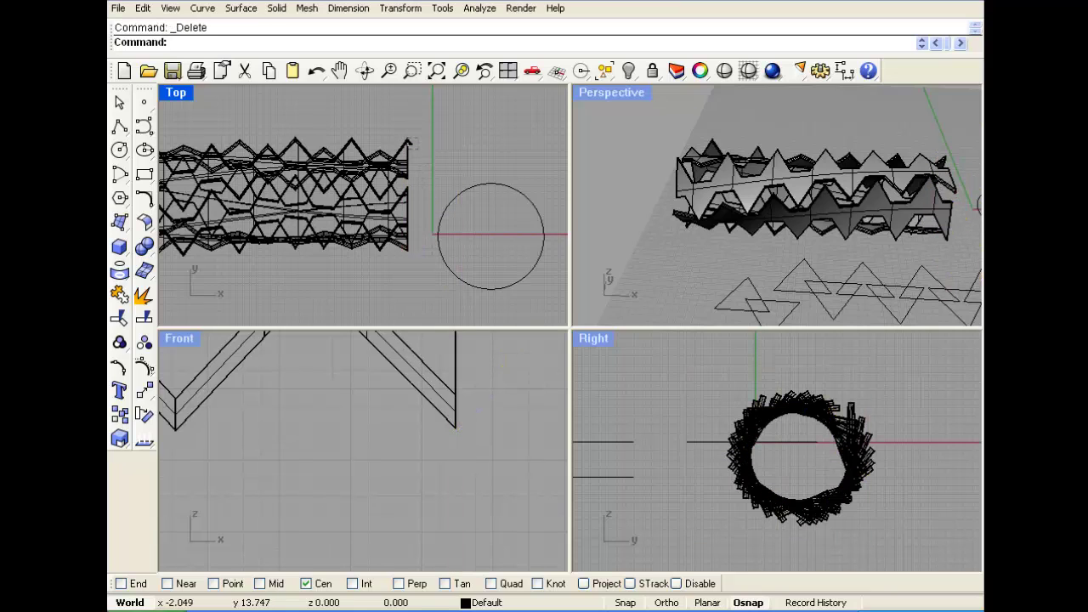
# Step: Try to delete the piece at the positive-y corner of the trimmed end near the origin, and undo the deletion
pyautogui.click(409, 143)
pyautogui.press('Delete')
pyautogui.hotkey('ctrl', 'z')
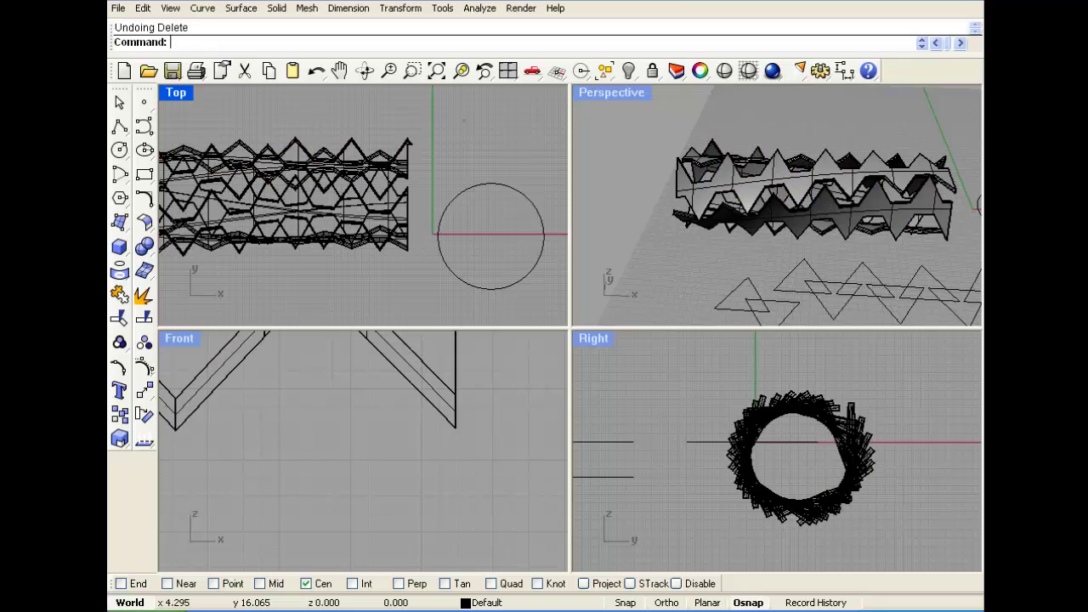
pyautogui.click(409, 141)
pyautogui.click(485, 154)
# Step: Delete the circle beside the twisted assembly
pyautogui.scroll(-6, 484, 154)
pyautogui.moveTo(517, 143); pyautogui.dragTo(487, 206)
pyautogui.press('Delete')
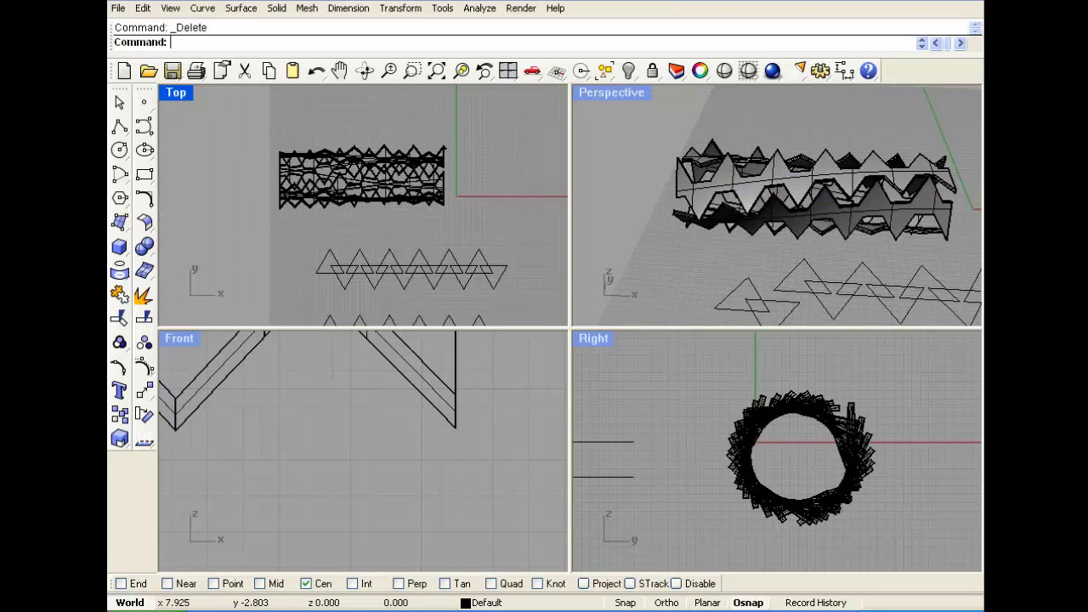
# Step: Reset the viewports to the four-view arrangement and frame the trimmed assembly in Top and Perspective
pyautogui.scroll(-3, 416, 200)
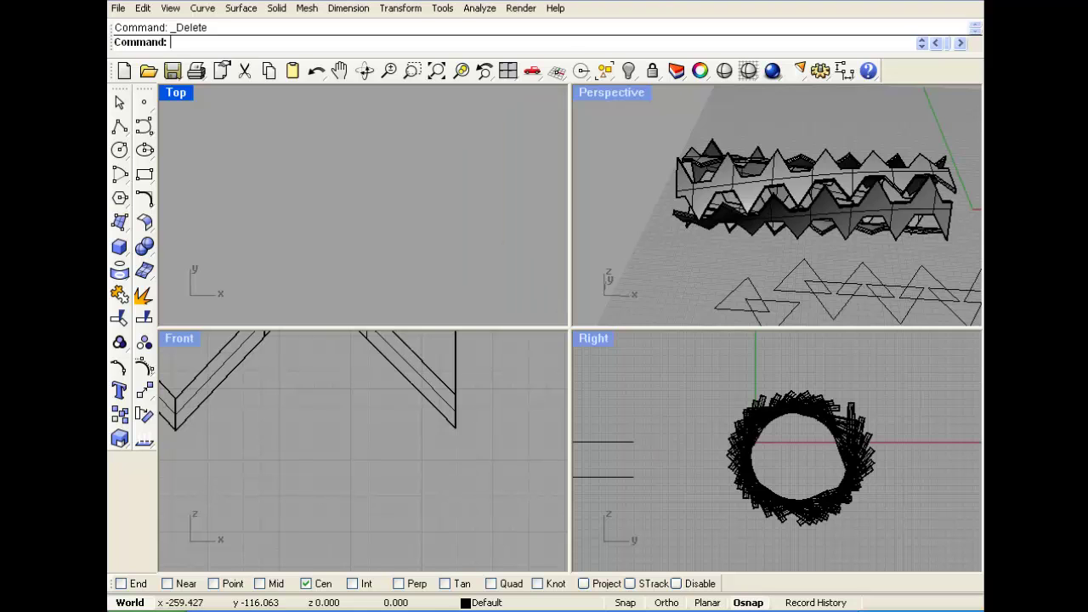
pyautogui.click(508, 71)
pyautogui.scroll(-6, 382, 249)
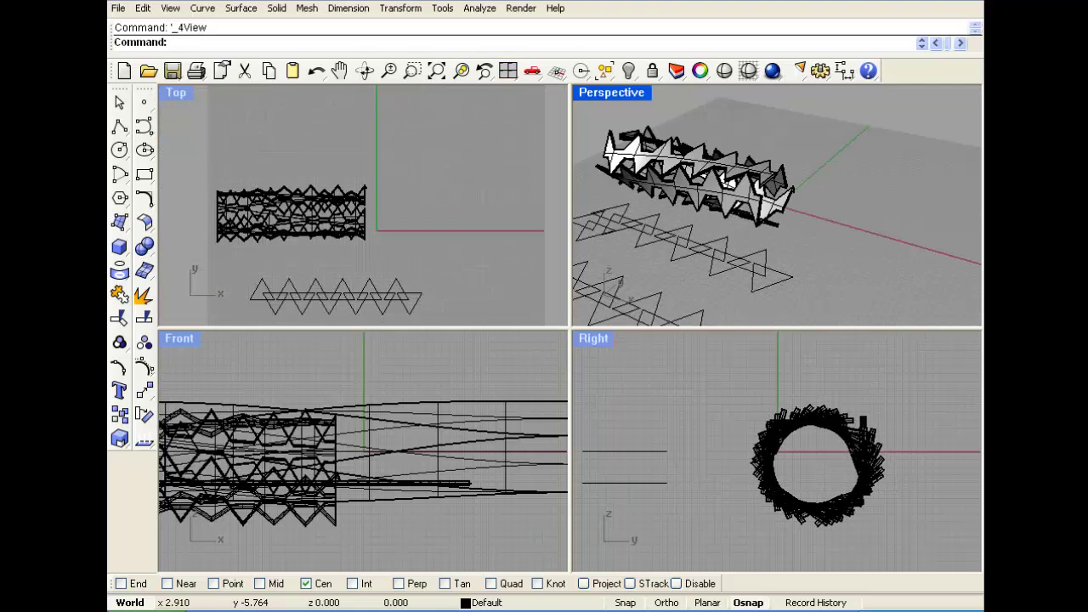
pyautogui.moveTo(383, 249); pyautogui.dragTo(380, 197, button='right')
pyautogui.scroll(-4, 383, 197)
pyautogui.moveTo(803, 205)
pyautogui.mouseDown(button='right')
pyautogui.moveTo(781, 191)
pyautogui.moveTo(808, 197)
pyautogui.moveTo(791, 197)
pyautogui.moveTo(784, 212)
pyautogui.mouseUp(button='right')
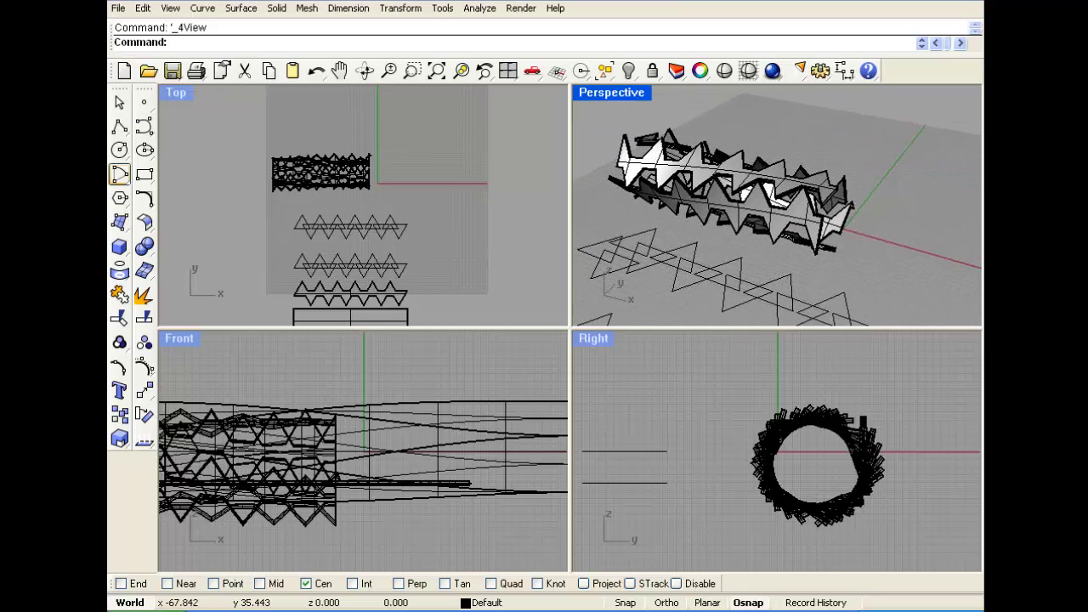
# Step: Draw a straight polyline about 51 units long through the centre of the twisted assembly, extending past both trimmed ends
pyautogui.click(119, 125)
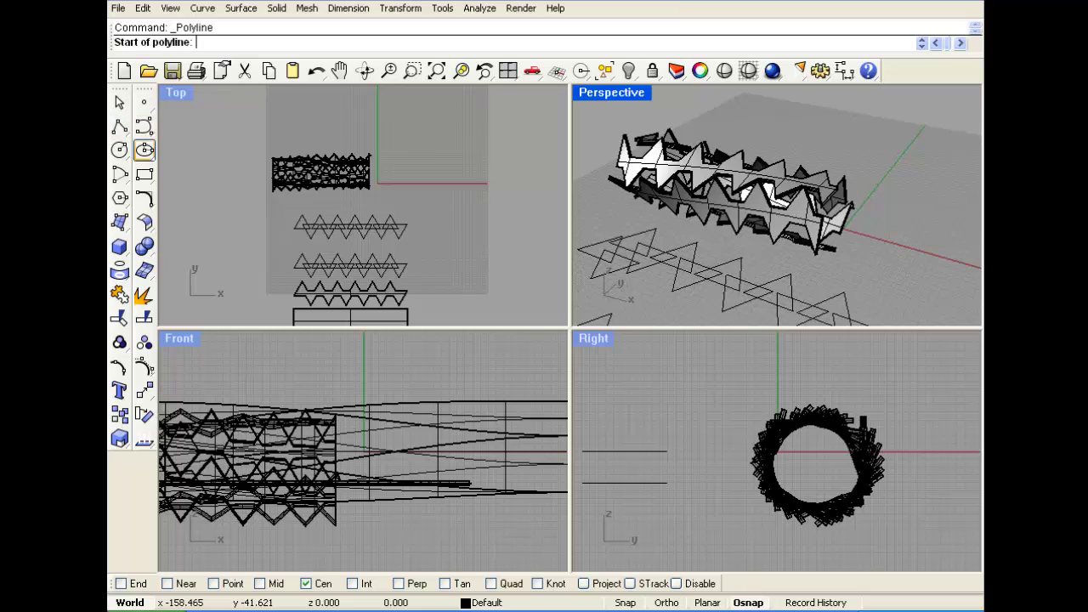
pyautogui.click(814, 460)
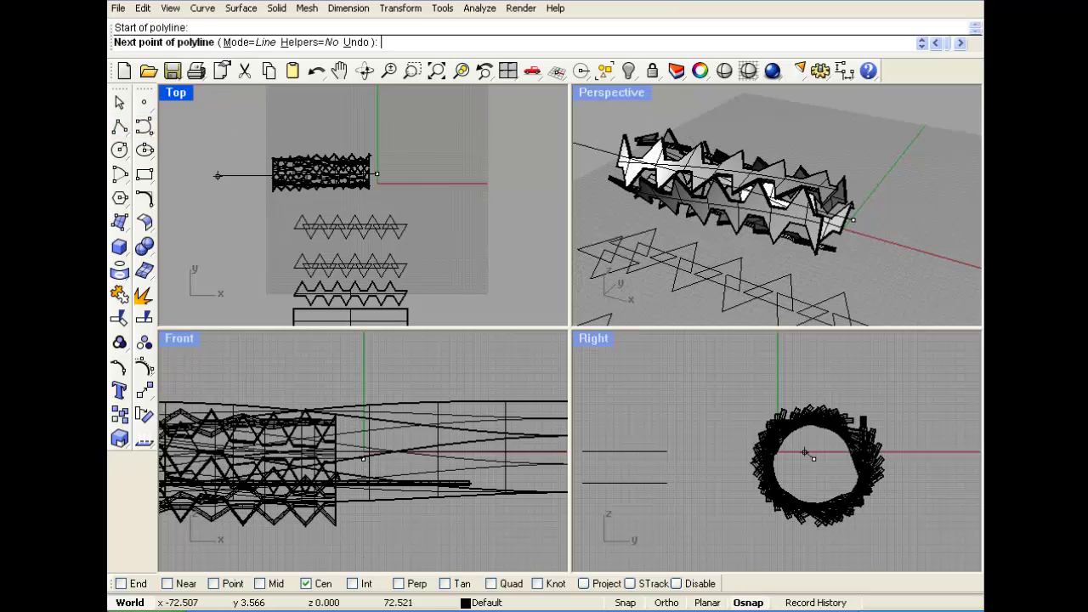
pyautogui.scroll(4, 248, 178)
pyautogui.moveTo(280, 194); pyautogui.dragTo(249, 195, button='right')
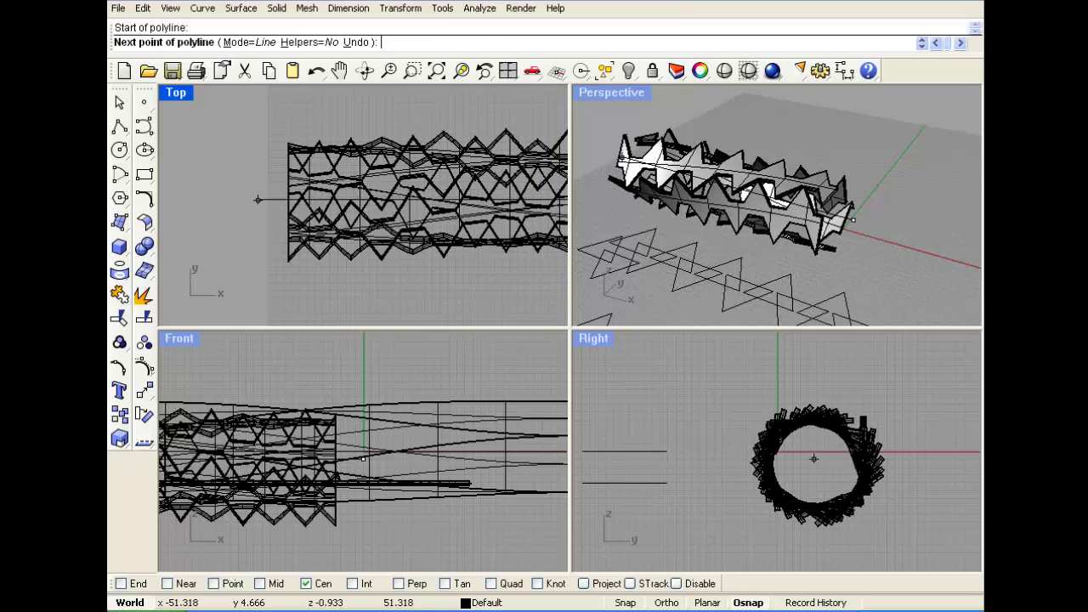
pyautogui.click(258, 200)
pyautogui.rightClick(257, 204)
# Step: Show the axis line's control points and move its end farthest from the origin back to the assembly's trimmed end
pyautogui.click(143, 390)
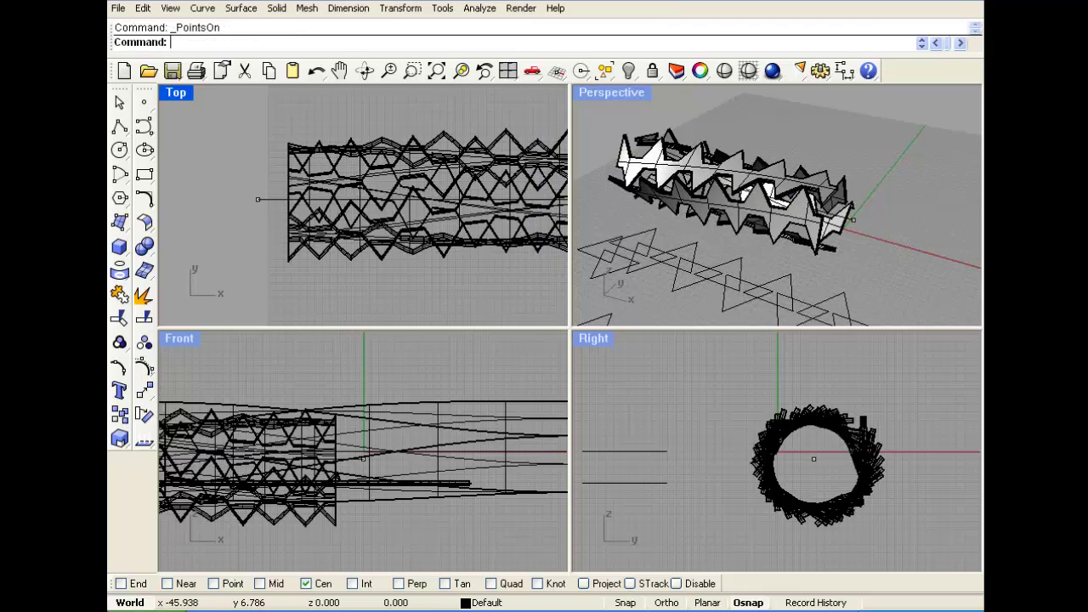
pyautogui.scroll(6, 257, 199)
pyautogui.moveTo(245, 185); pyautogui.dragTo(331, 200)
# Step: With the Cen snap off, move the axis line's other end to the trimmed end near the origin and hide the control points
pyautogui.click(307, 584)
pyautogui.scroll(-7, 323, 225)
pyautogui.moveTo(561, 231); pyautogui.dragTo(295, 194, button='right')
pyautogui.scroll(6, 324, 173)
pyautogui.moveTo(406, 179); pyautogui.dragTo(354, 178)
pyautogui.scroll(-7, 363, 178)
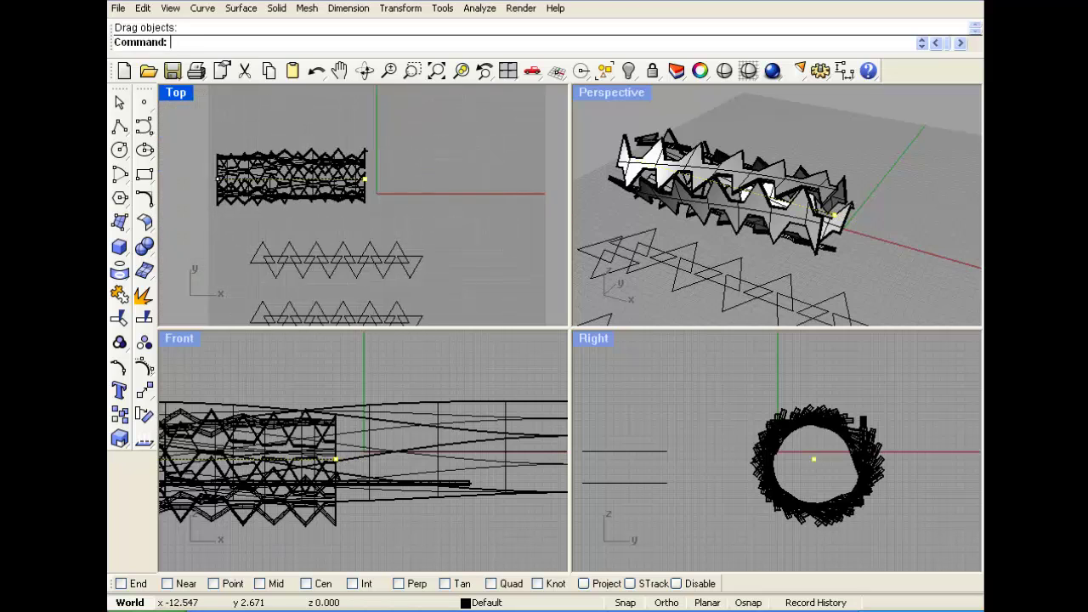
pyautogui.moveTo(331, 187); pyautogui.dragTo(324, 169, button='right')
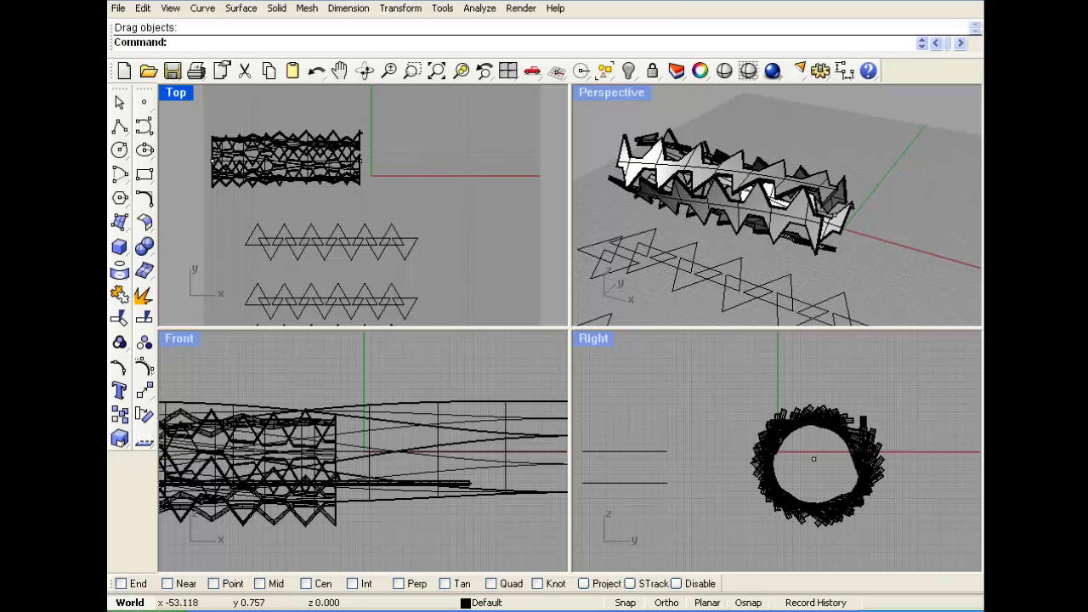
pyautogui.rightClick(144, 366)
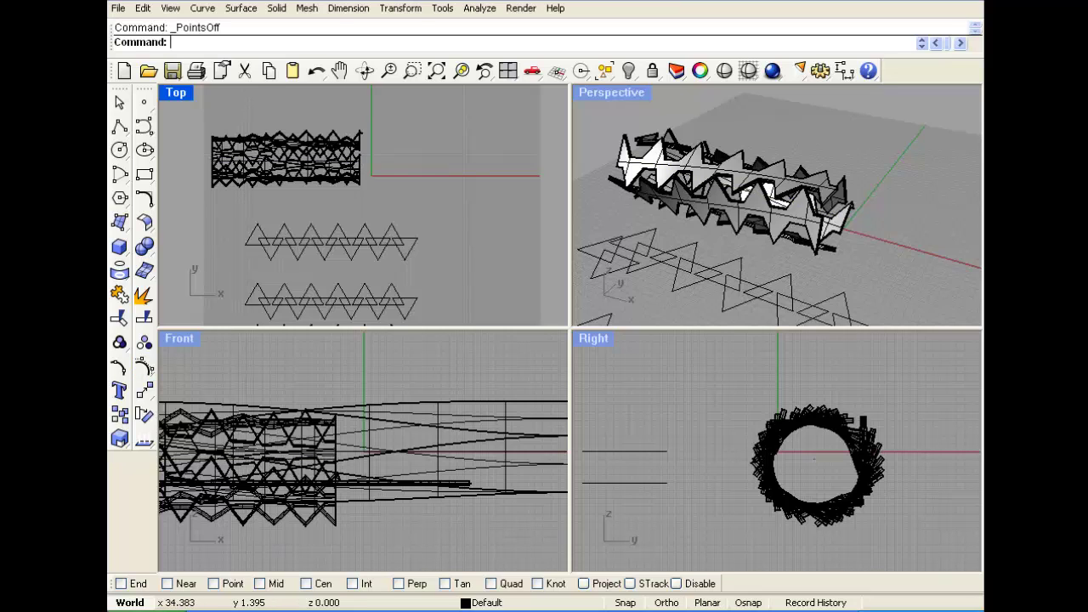
# Step: Draw a circle with a radius of about 15 on the positive x side of the origin and shift it slightly toward negative y
pyautogui.scroll(-2, 257, 171)
pyautogui.moveTo(260, 171); pyautogui.dragTo(261, 202, button='right')
pyautogui.click(119, 150)
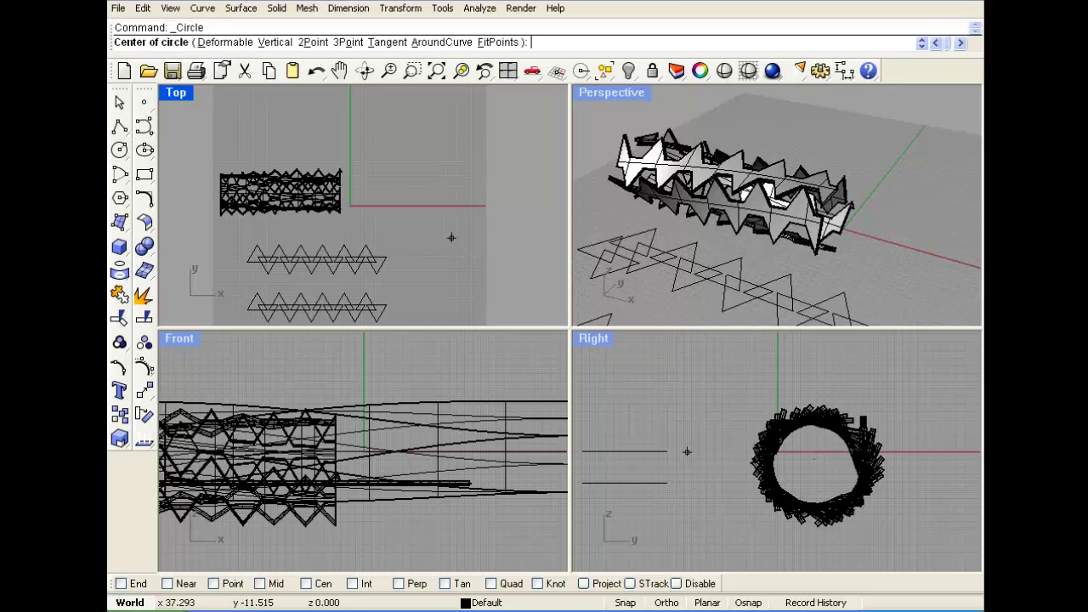
pyautogui.click(441, 167)
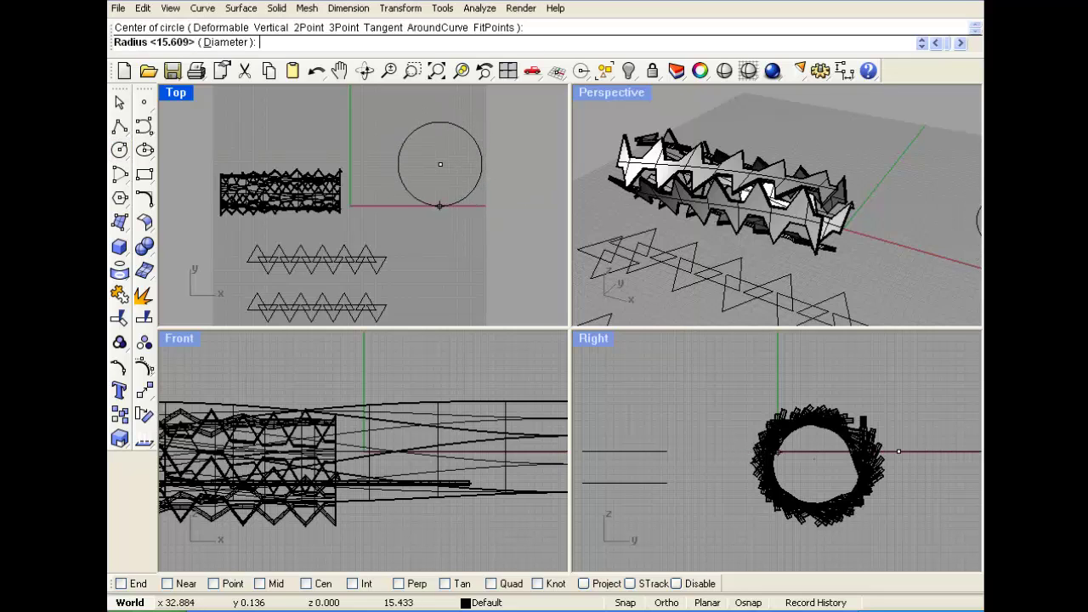
pyautogui.click(440, 204)
pyautogui.moveTo(440, 204); pyautogui.dragTo(448, 225)
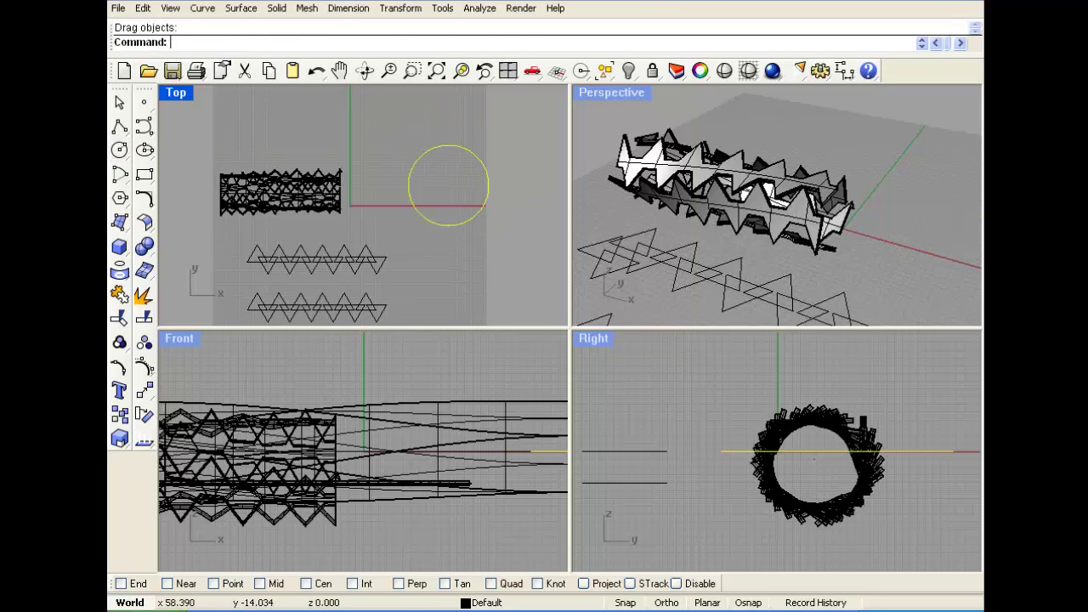
# Step: Maximize the Perspective viewport and frame the twisted assembly together with the circle
pyautogui.scroll(-4, 737, 164)
pyautogui.moveTo(737, 168); pyautogui.dragTo(814, 186, button='right')
pyautogui.doubleClick(627, 94)
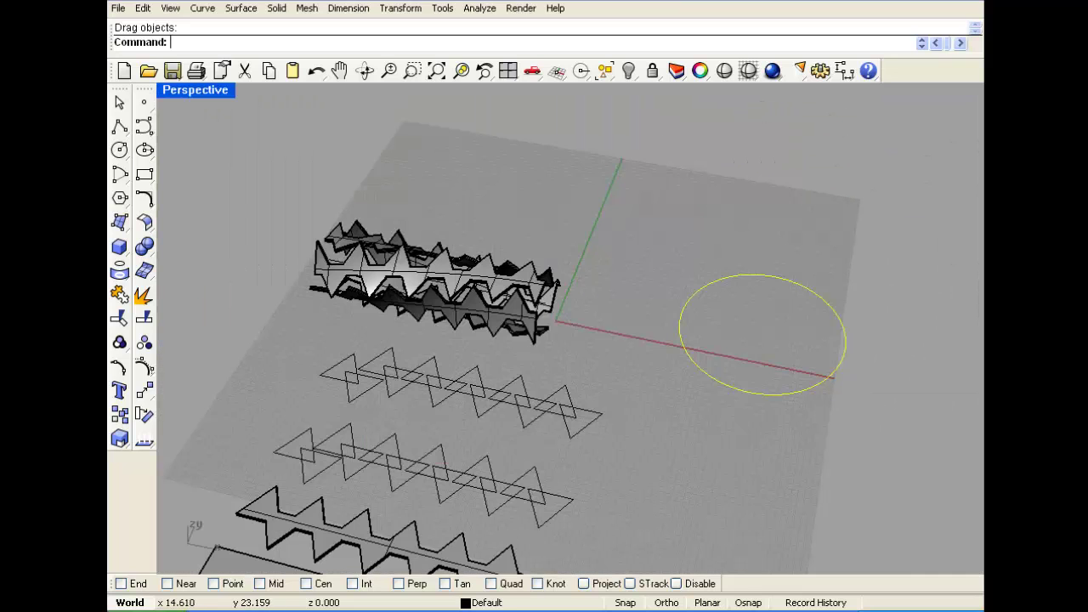
pyautogui.scroll(2, 477, 307)
pyautogui.moveTo(608, 290); pyautogui.dragTo(549, 275, button='right')
pyautogui.scroll(4, 665, 272)
pyautogui.scroll(-2, 569, 290)
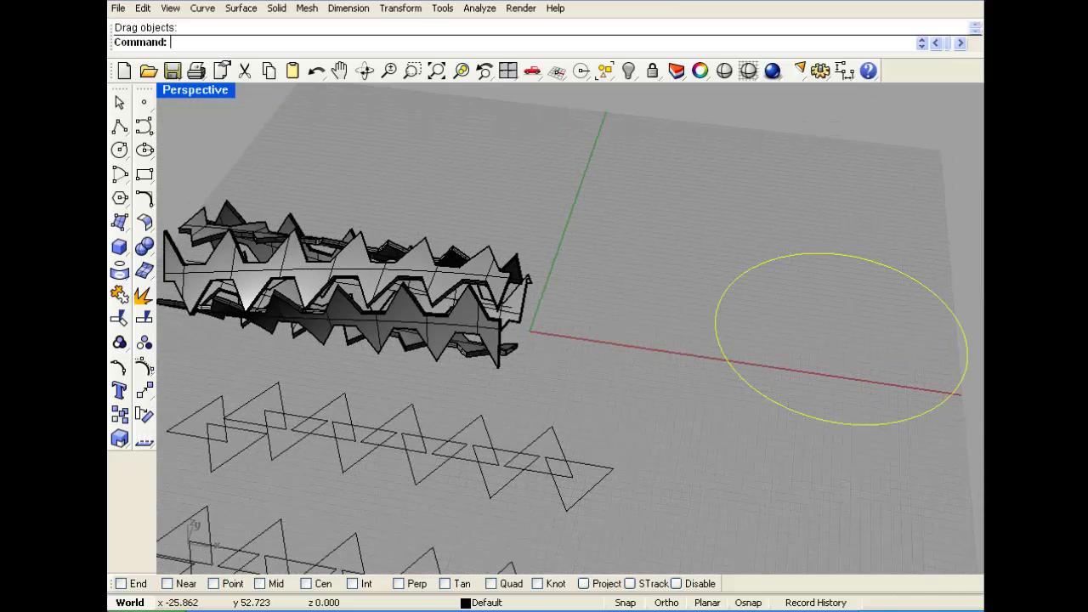
pyautogui.click(400, 8)
pyautogui.click(428, 275)
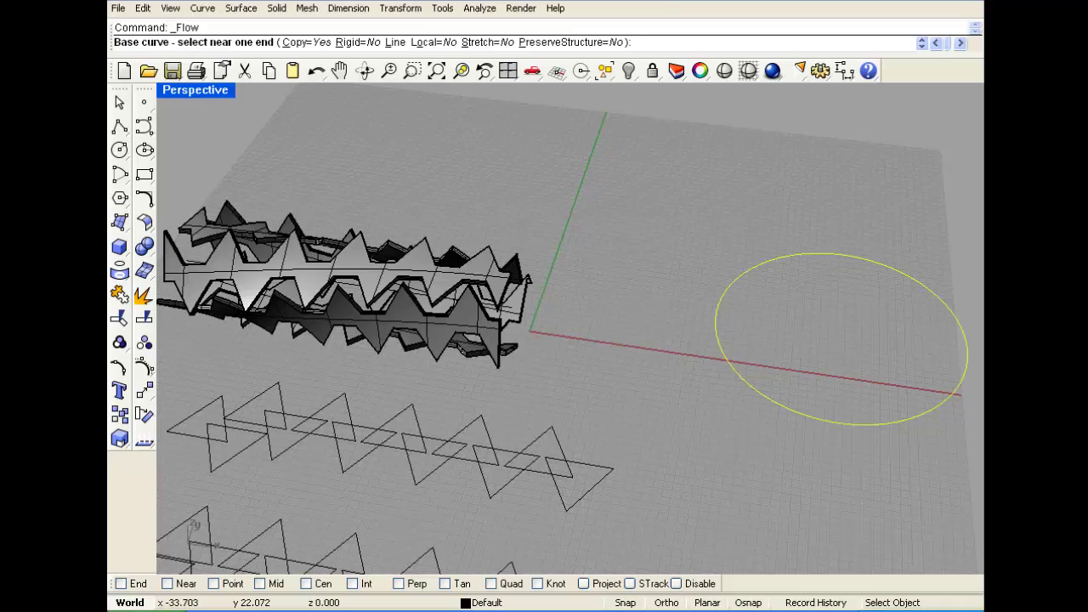
pyautogui.click(120, 103)
pyautogui.click(393, 194)
# Step: Try flowing a copy of the twisted strips from the axis line onto the circle with Stretch set to No, and undo it
pyautogui.rightClick(394, 194)
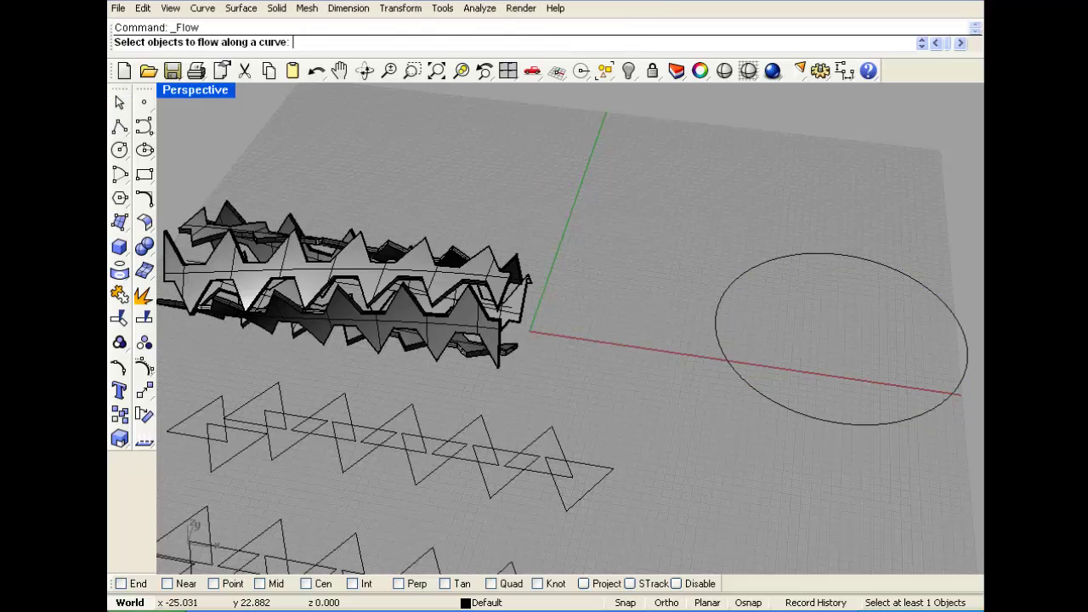
pyautogui.click(418, 248)
pyautogui.click(452, 253)
pyautogui.click(516, 312)
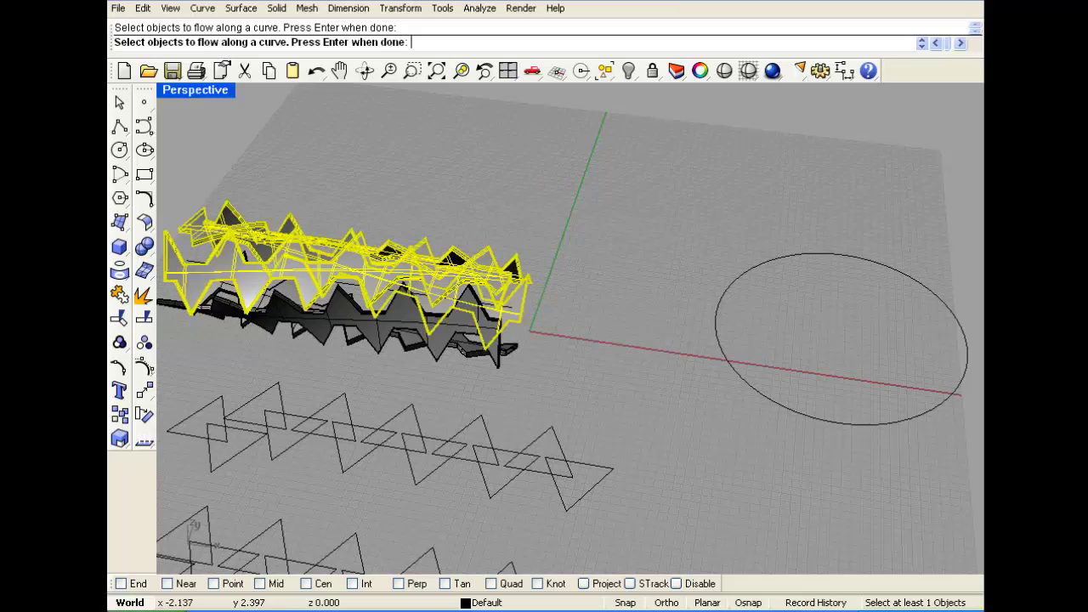
pyautogui.click(473, 351)
pyautogui.press('Return')
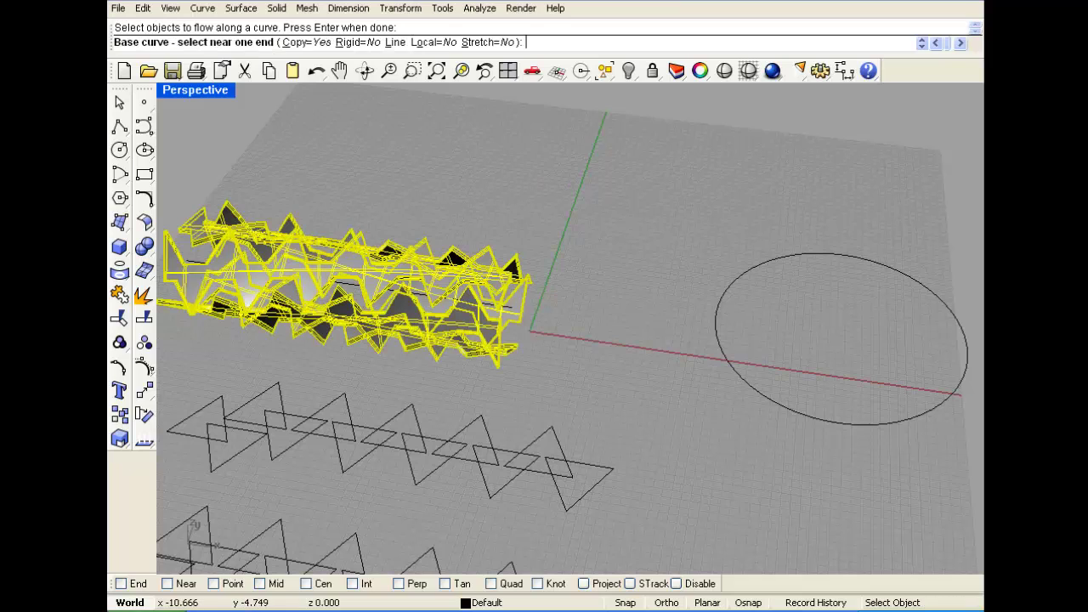
pyautogui.click(507, 307)
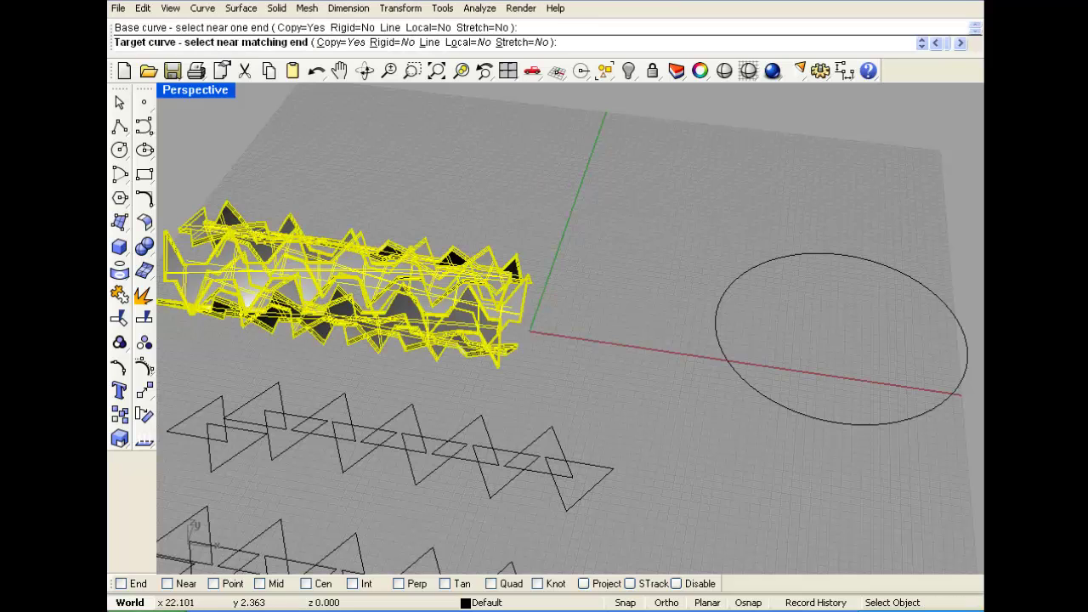
pyautogui.click(718, 346)
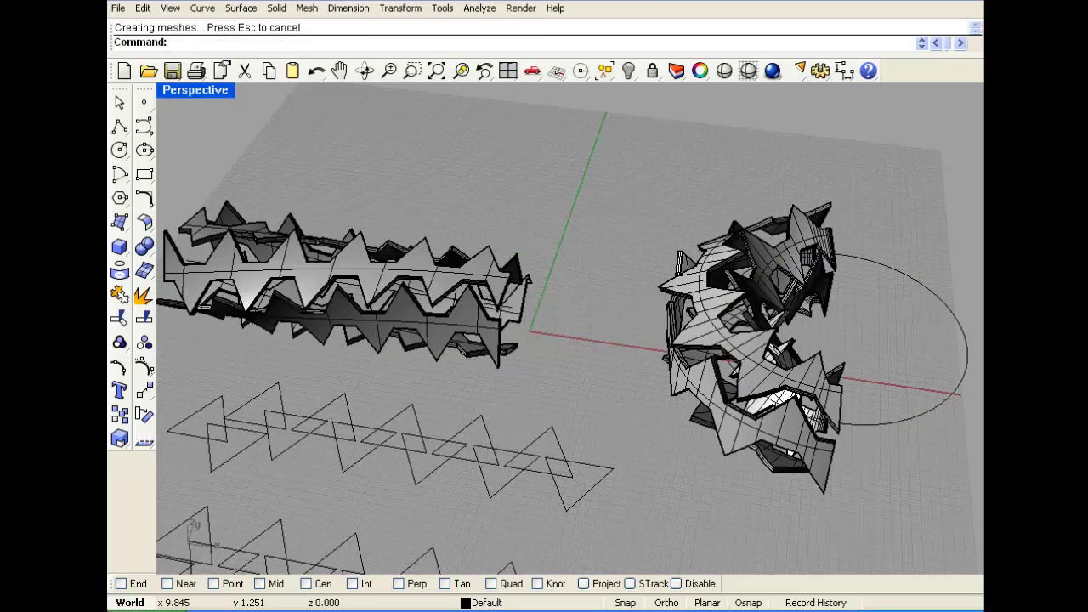
pyautogui.moveTo(808, 285); pyautogui.dragTo(765, 252, button='right')
pyautogui.hotkey('ctrl', 'z')
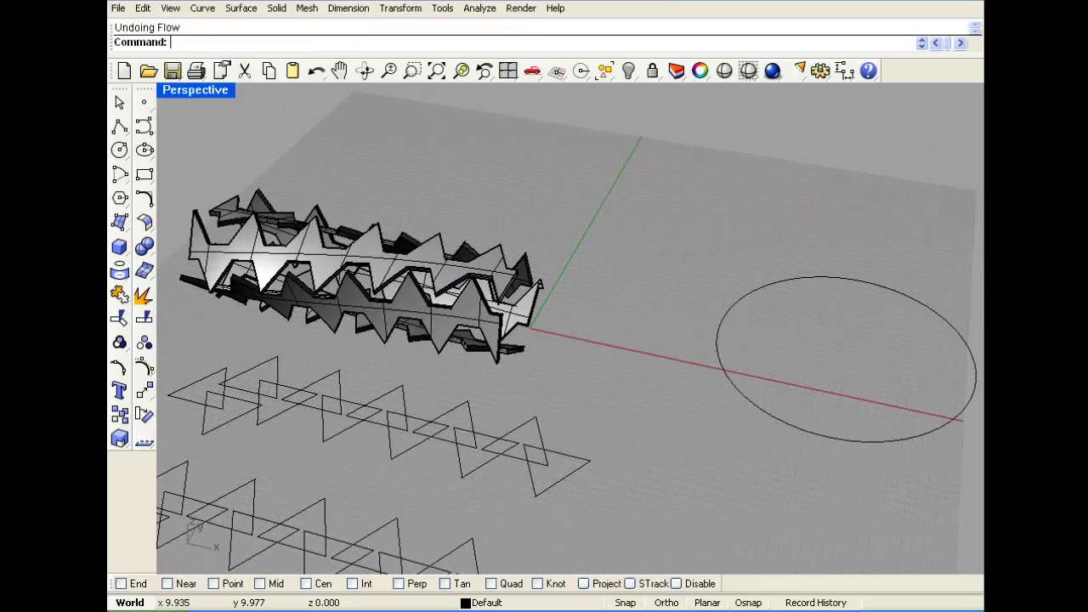
# Step: Flow a copy of all the twisted strips from the axis line around the circle with Stretch set to Yes
pyautogui.press('Return')
pyautogui.click(522, 277)
pyautogui.click(565, 326)
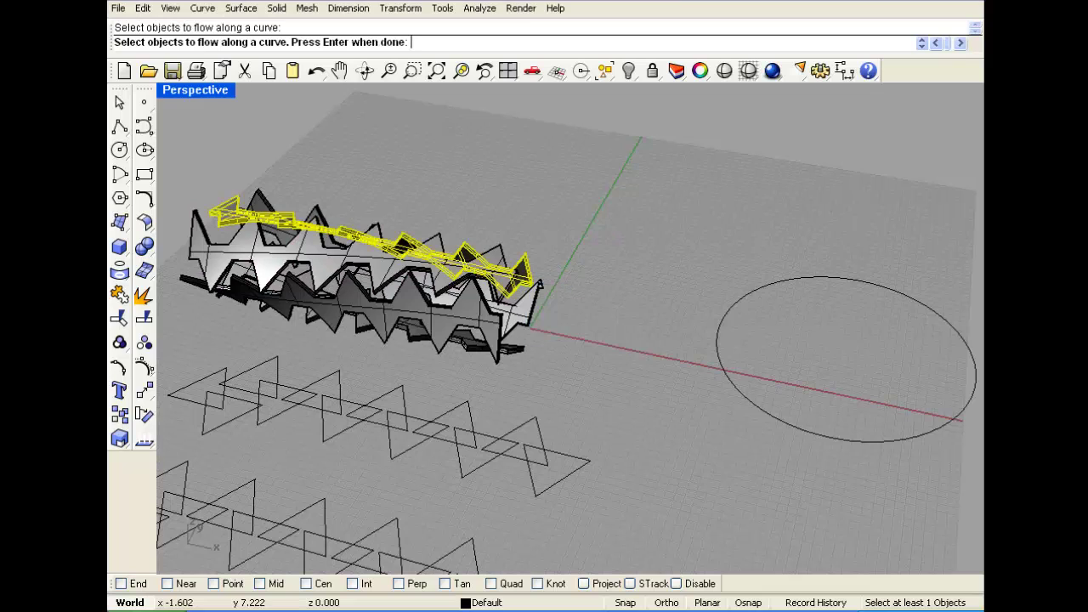
pyautogui.click(534, 305)
pyautogui.click(512, 347)
pyautogui.click(501, 345)
pyautogui.click(504, 250)
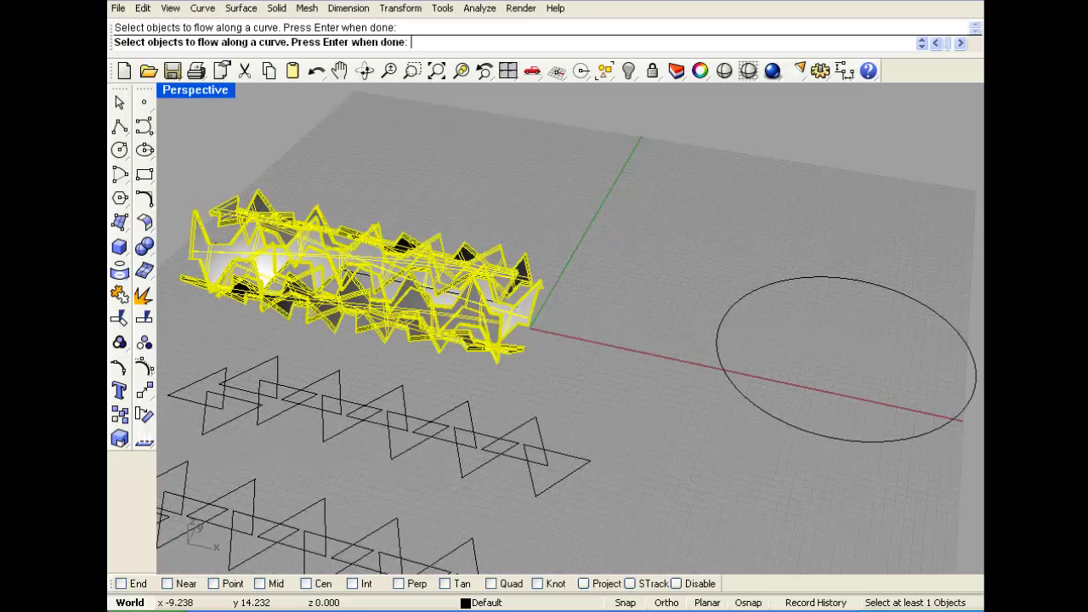
pyautogui.press('Return')
pyautogui.click(488, 42)
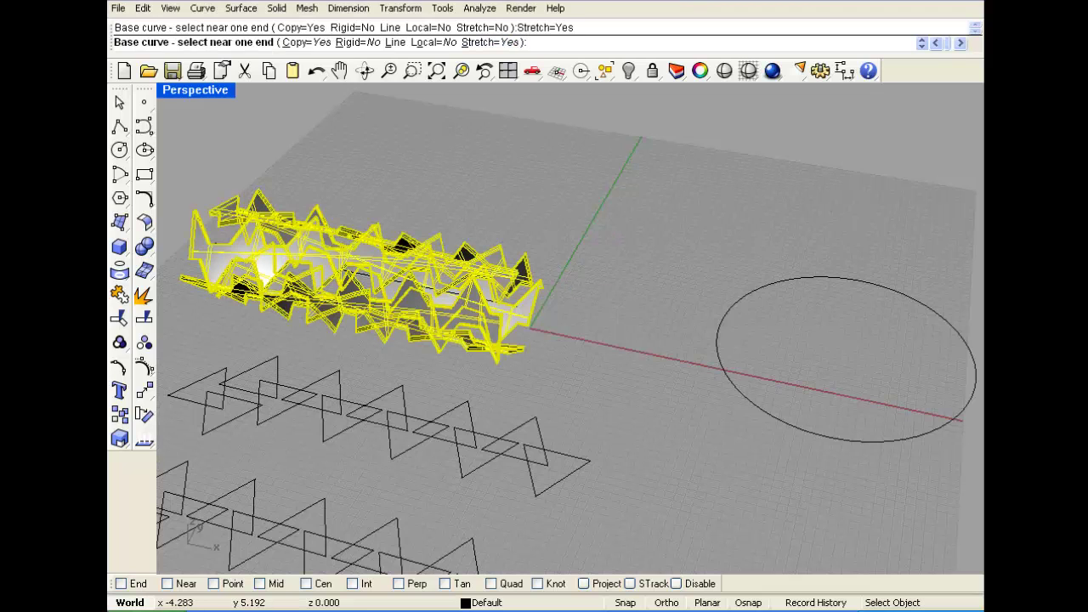
pyautogui.click(503, 300)
pyautogui.click(720, 332)
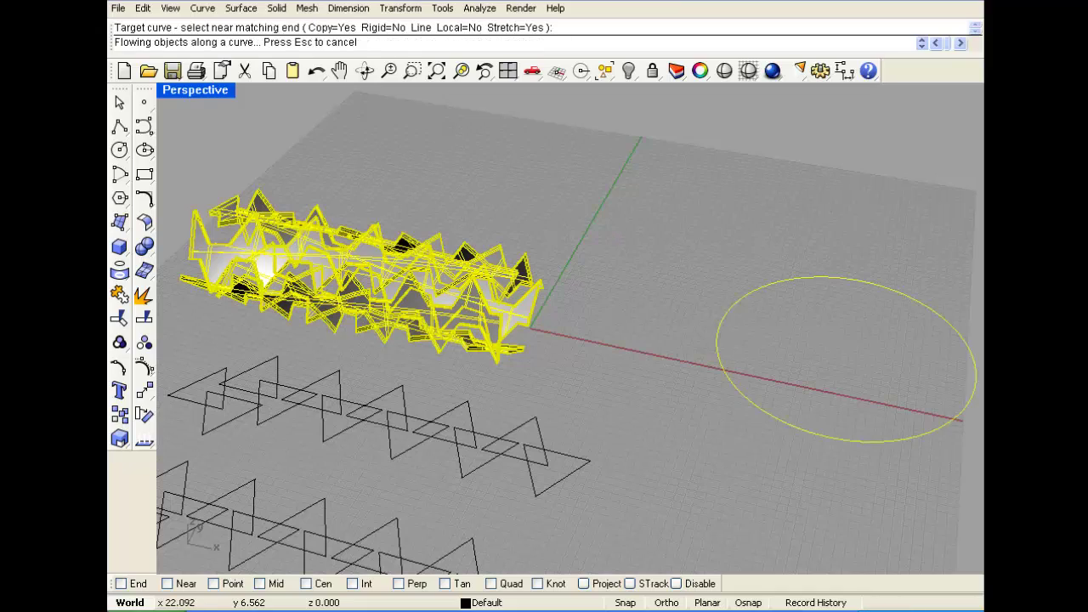
# Step: Examine the ring of flowed strips from above, the side and below, and compare it with the other objects in the scene
pyautogui.scroll(-4, 627, 314)
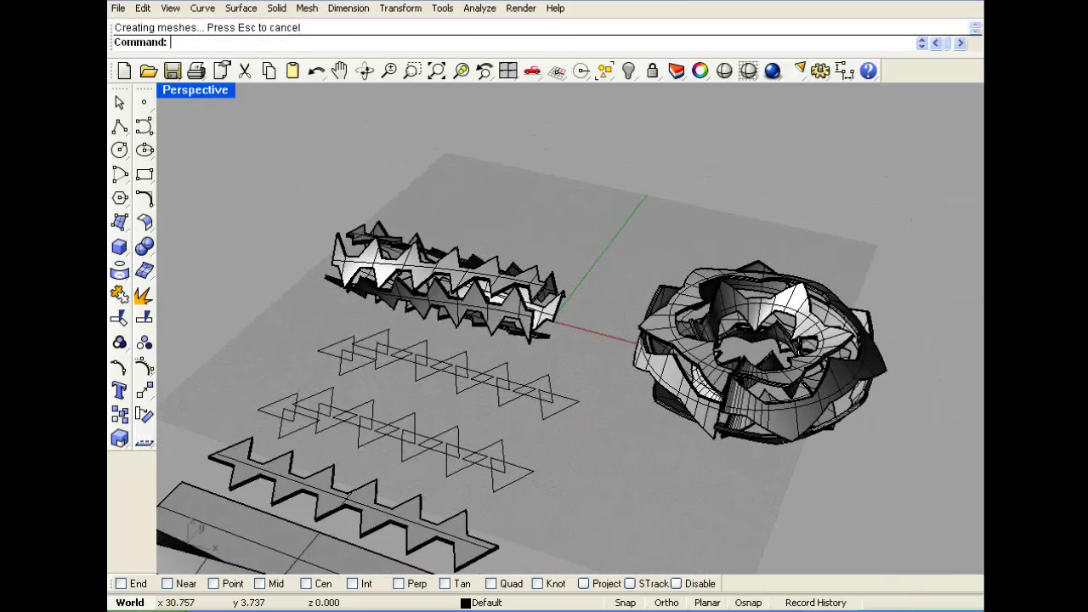
pyautogui.moveTo(658, 341); pyautogui.dragTo(602, 316, button='right')
pyautogui.scroll(7, 687, 372)
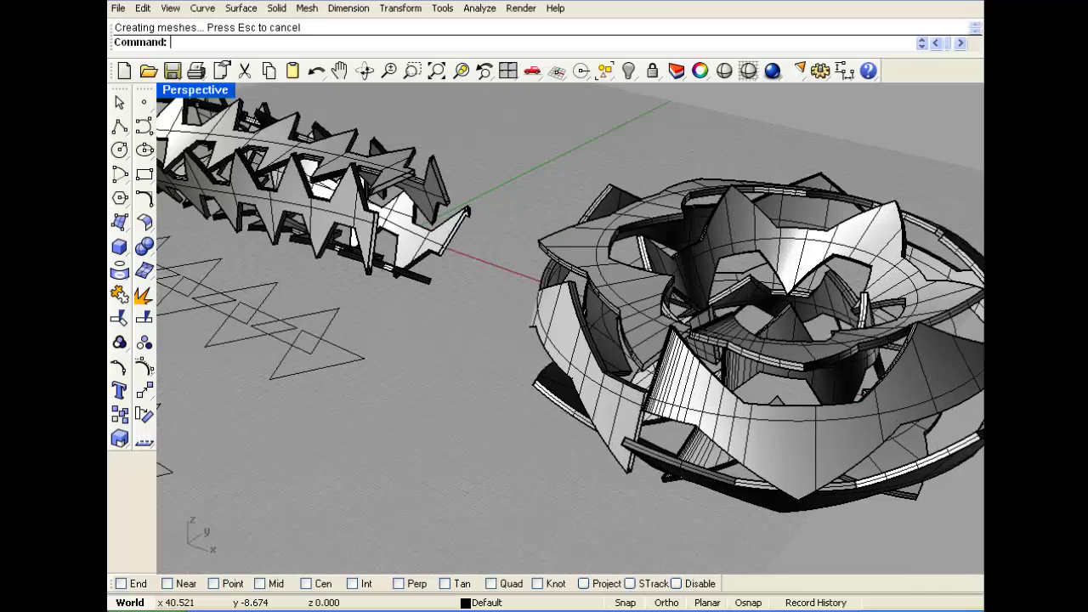
pyautogui.moveTo(680, 371); pyautogui.dragTo(640, 393, button='right')
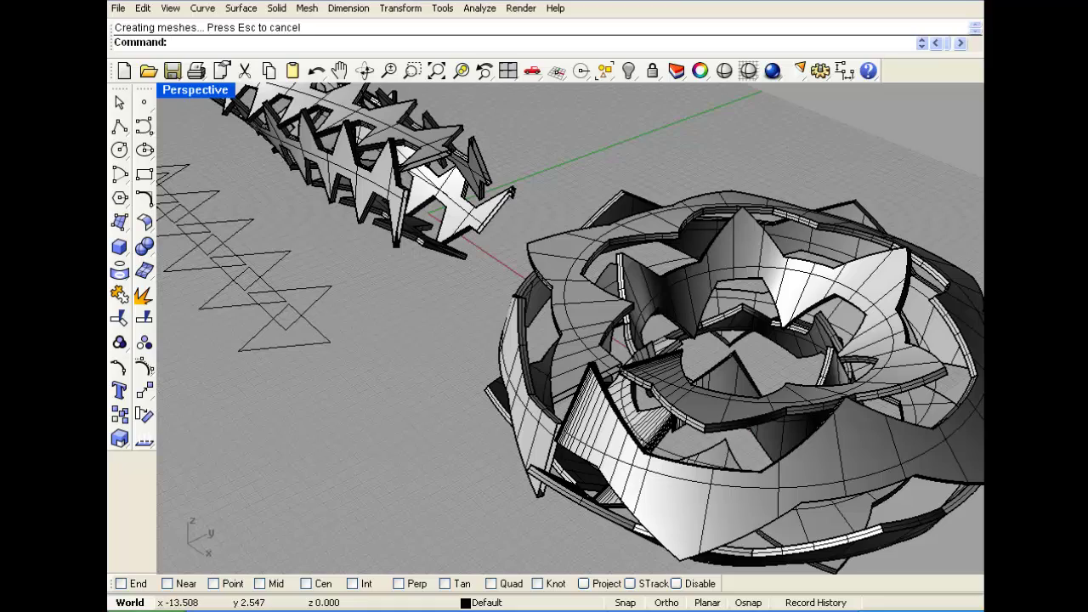
pyautogui.moveTo(680, 366); pyautogui.dragTo(590, 353, button='right')
pyautogui.scroll(-5, 527, 302)
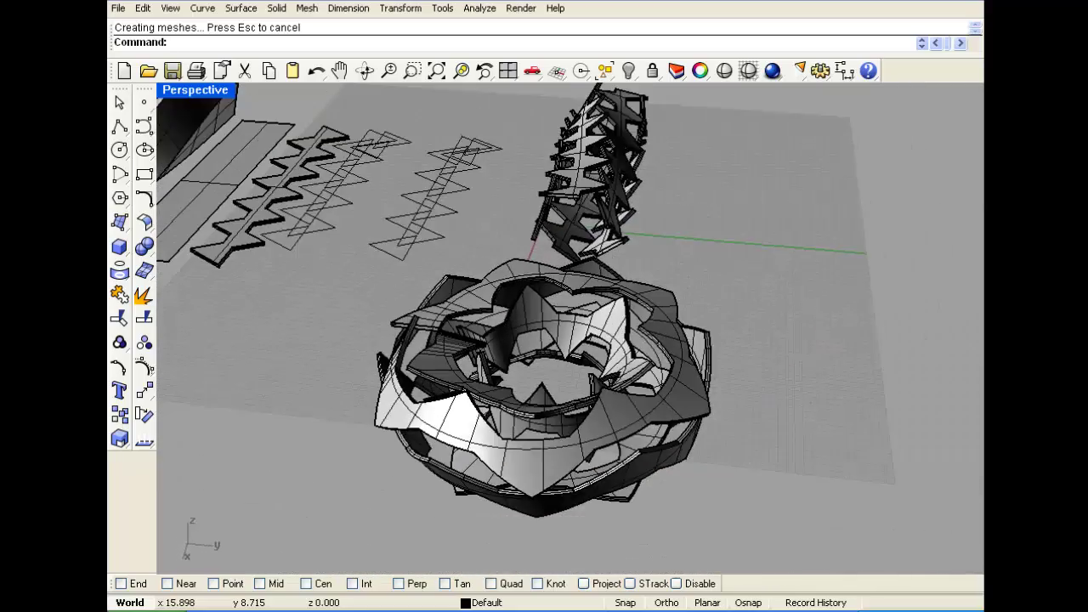
pyautogui.moveTo(527, 301); pyautogui.dragTo(452, 311, button='right')
pyautogui.scroll(3, 417, 340)
pyautogui.moveTo(527, 332); pyautogui.dragTo(417, 270, button='right')
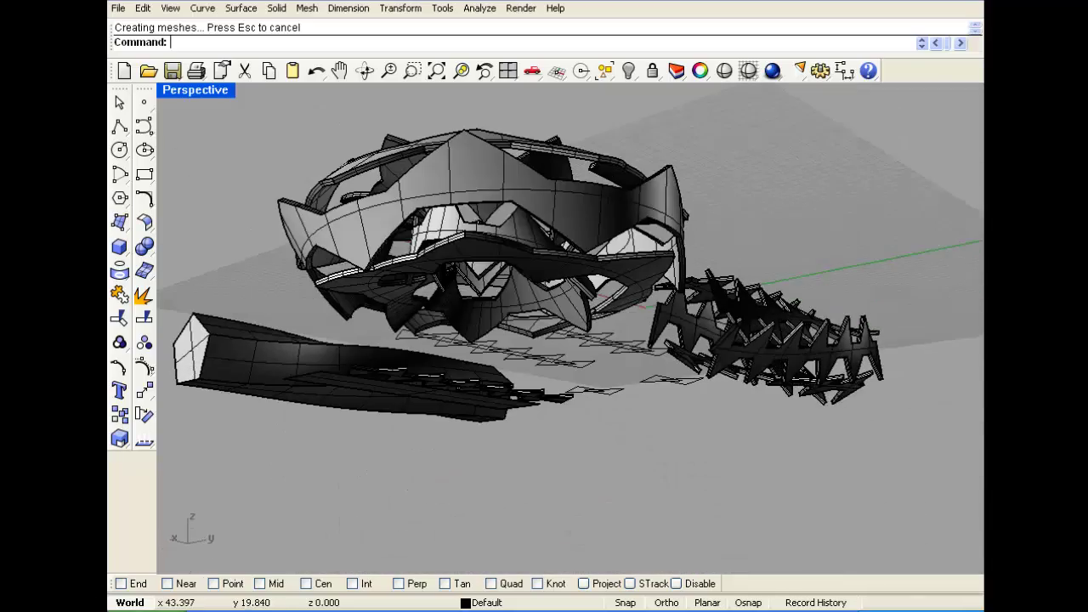
pyautogui.moveTo(477, 289); pyautogui.dragTo(501, 375, button='right')
pyautogui.scroll(-3, 528, 340)
pyautogui.moveTo(528, 340); pyautogui.dragTo(621, 350, button='right')
pyautogui.scroll(-3, 569, 348)
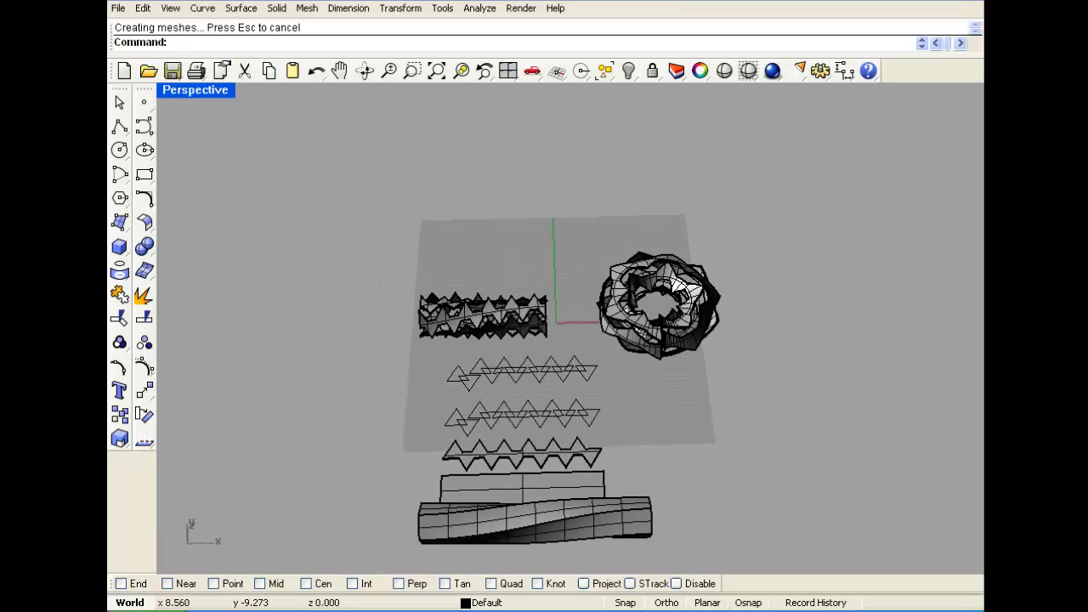
pyautogui.moveTo(571, 332); pyautogui.dragTo(596, 354, button='right')
pyautogui.scroll(-2, 565, 302)
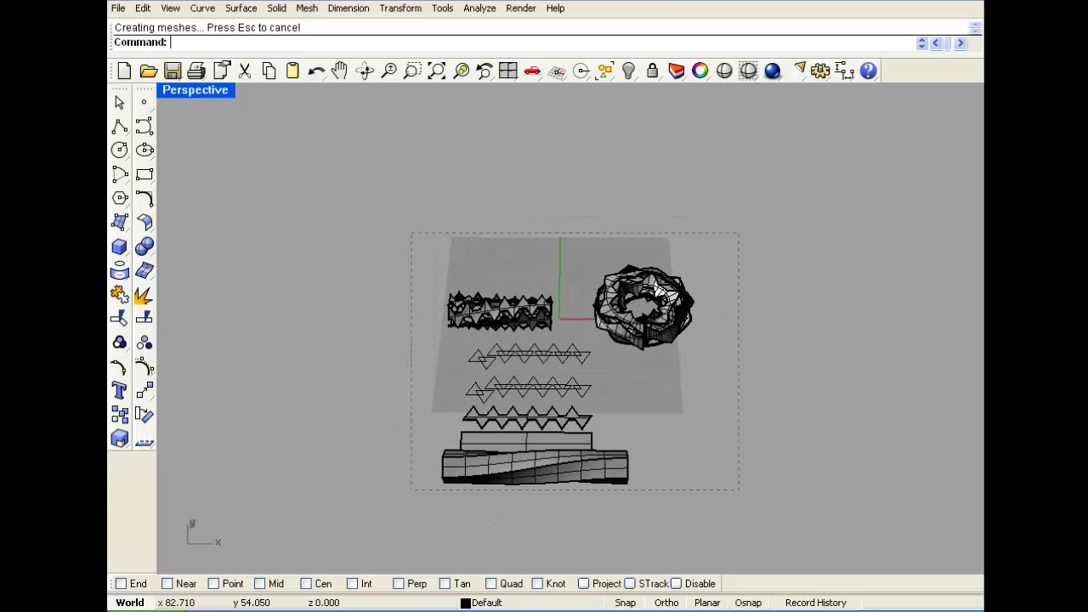
pyautogui.scroll(6, 529, 360)
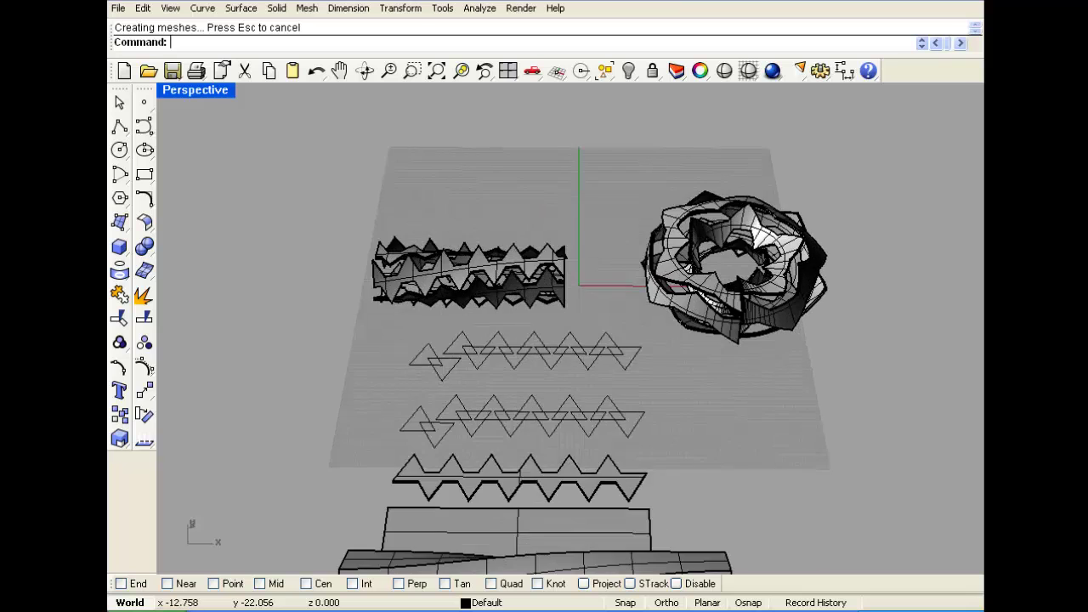
pyautogui.moveTo(527, 348)
pyautogui.mouseDown(button='right')
pyautogui.moveTo(544, 298)
pyautogui.moveTo(514, 346)
pyautogui.mouseUp(button='right')
pyautogui.scroll(-4, 515, 337)
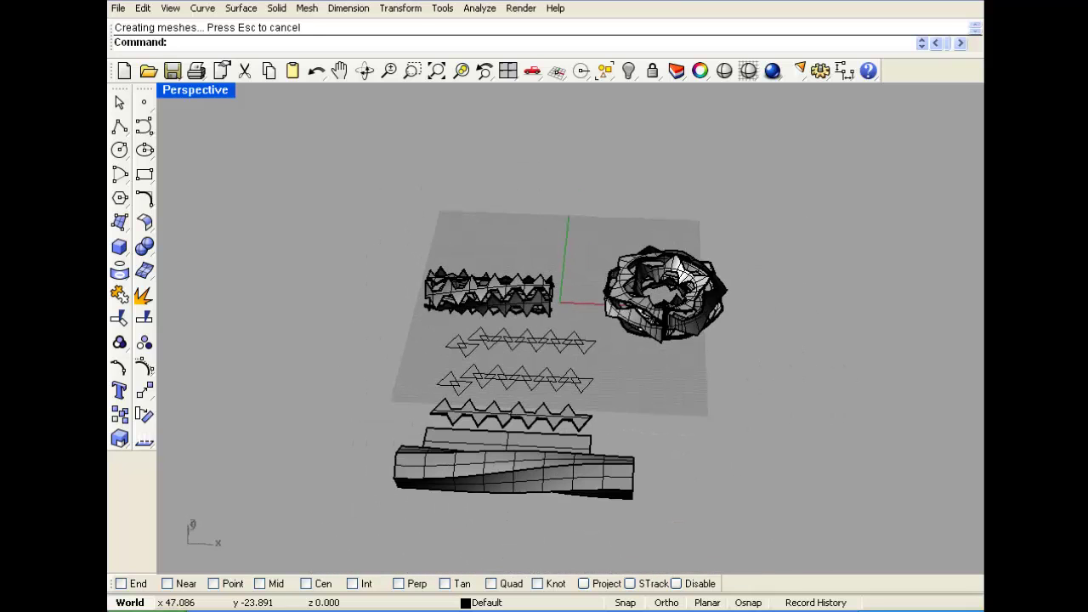
# Step: Delete the flowed ring, the circle, the flat zigzag strip and both rows of triangle outlines
pyautogui.moveTo(773, 420); pyautogui.dragTo(591, 197)
pyautogui.press('Delete')
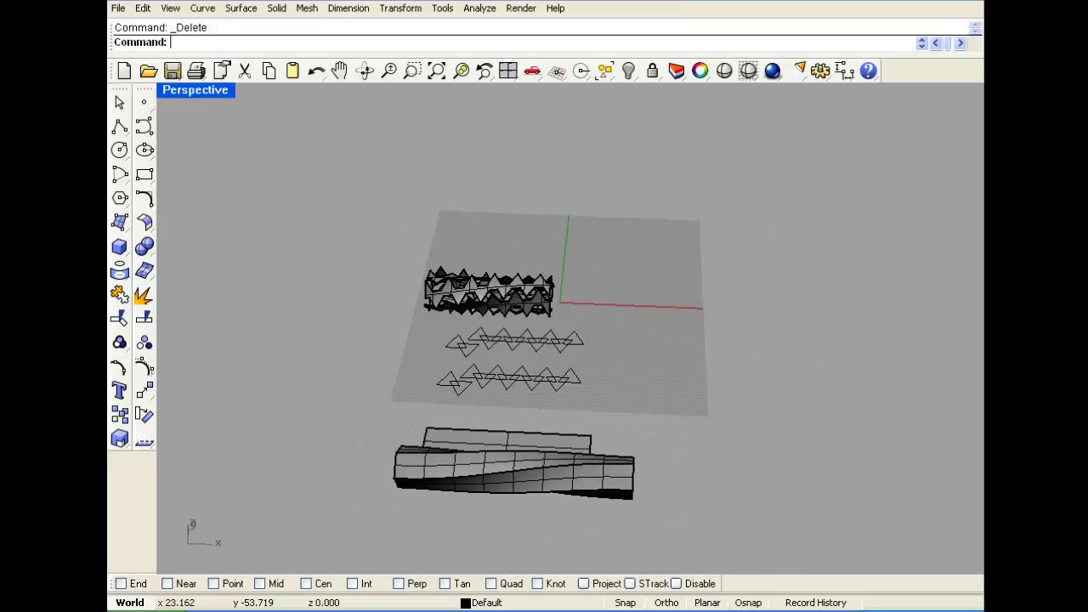
pyautogui.press('Up')
pyautogui.moveTo(607, 421); pyautogui.dragTo(423, 333)
pyautogui.press('Delete')
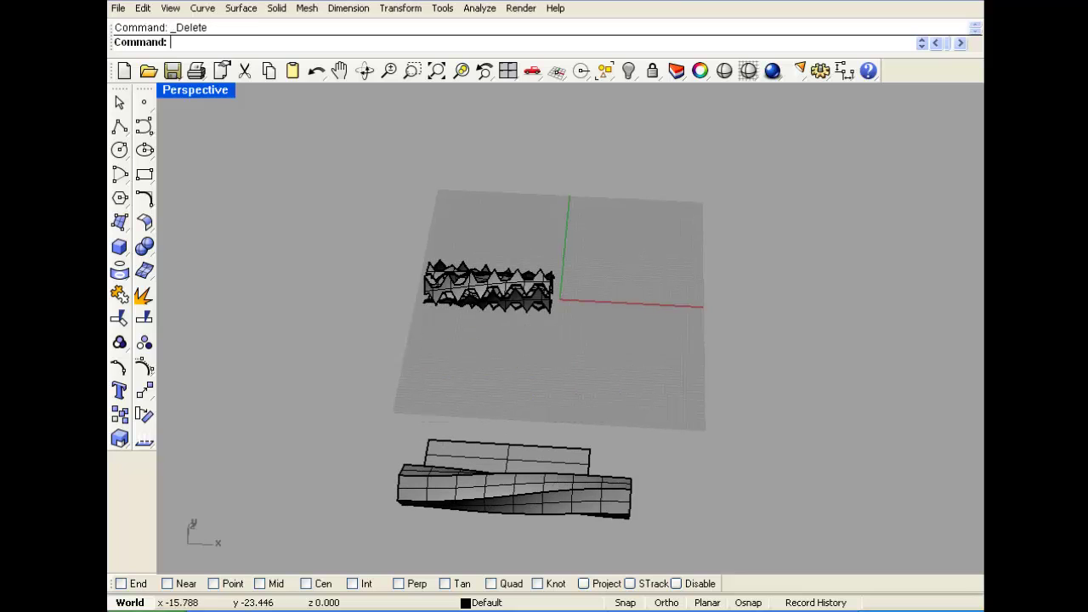
pyautogui.scroll(-2, 516, 358)
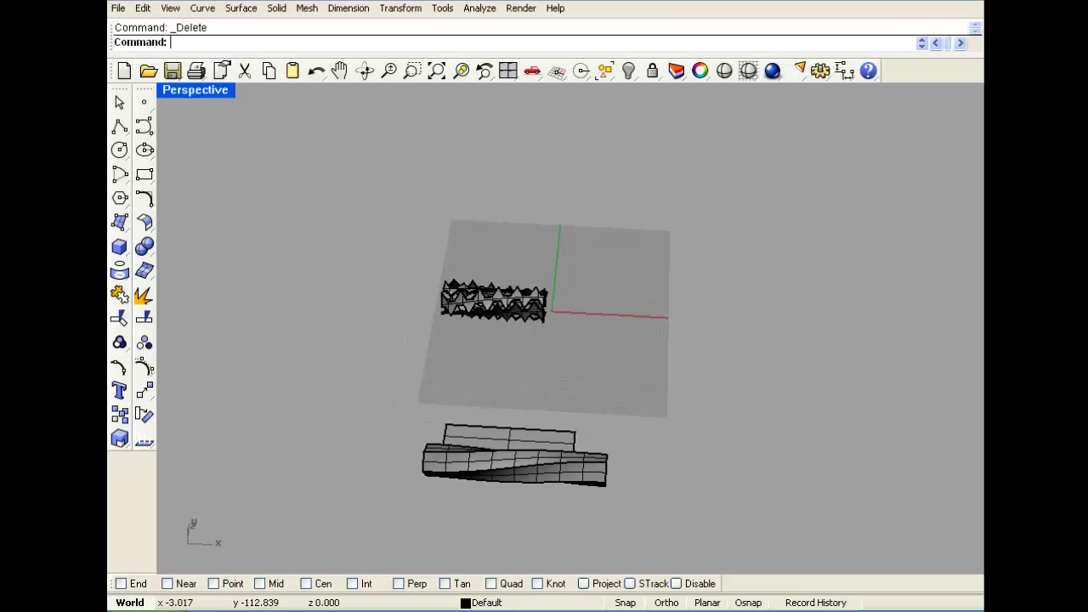
# Step: Delete the twisted solid, the adjoining rectangular object and the small polygon outline in front of the construction plane
pyautogui.scroll(4, 535, 481)
pyautogui.moveTo(482, 464); pyautogui.dragTo(449, 473)
pyautogui.press('Delete')
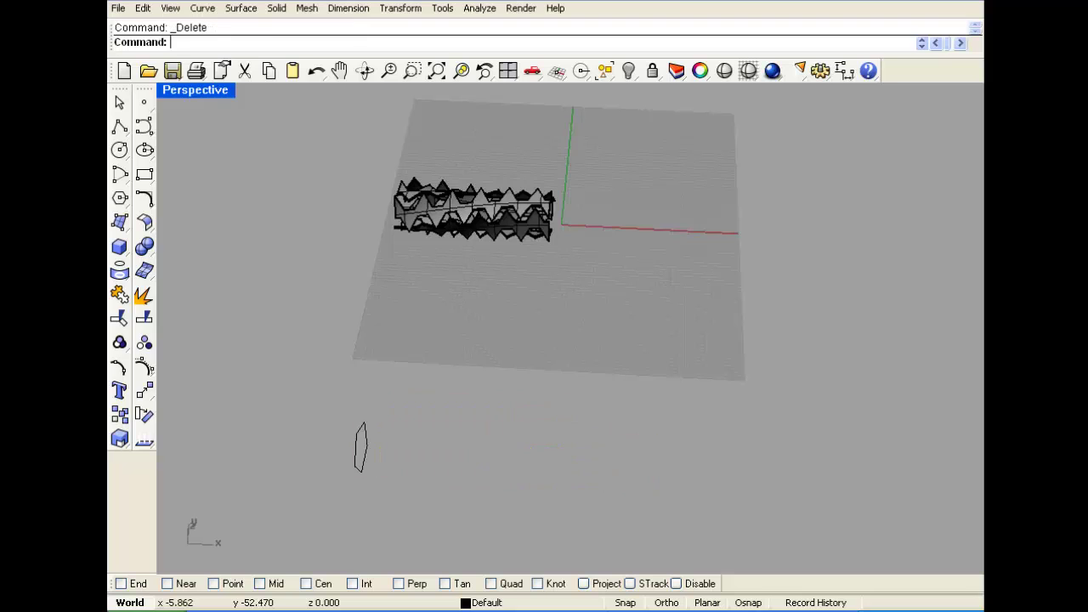
pyautogui.moveTo(327, 453); pyautogui.dragTo(325, 454)
pyautogui.press('Delete')
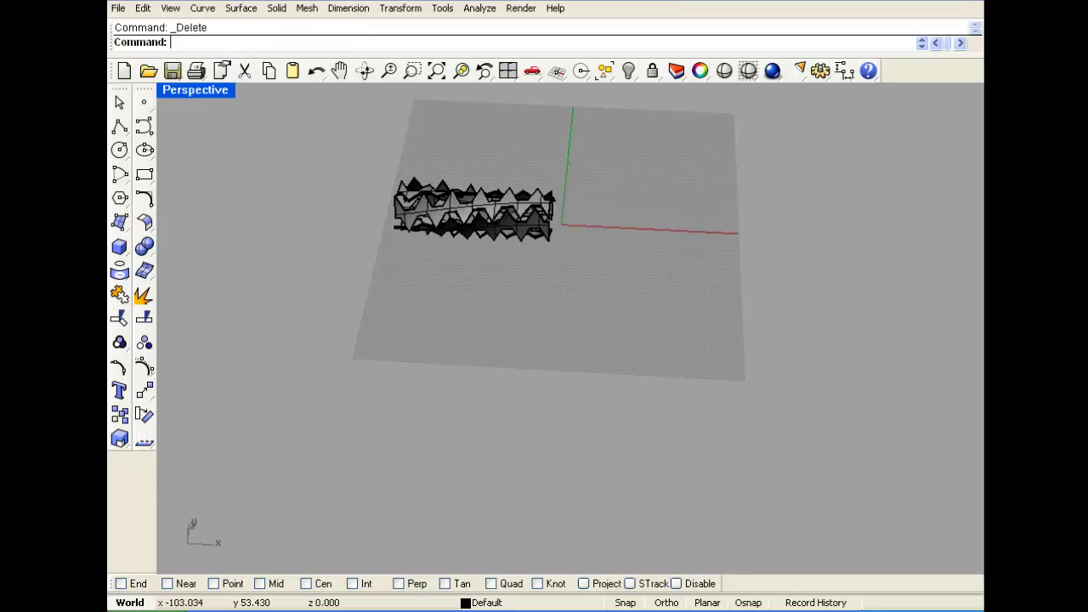
# Step: Return to the four-viewport layout and show all hidden objects
pyautogui.doubleClick(196, 90)
pyautogui.hotkey('ctrl', 'alt', 'h')
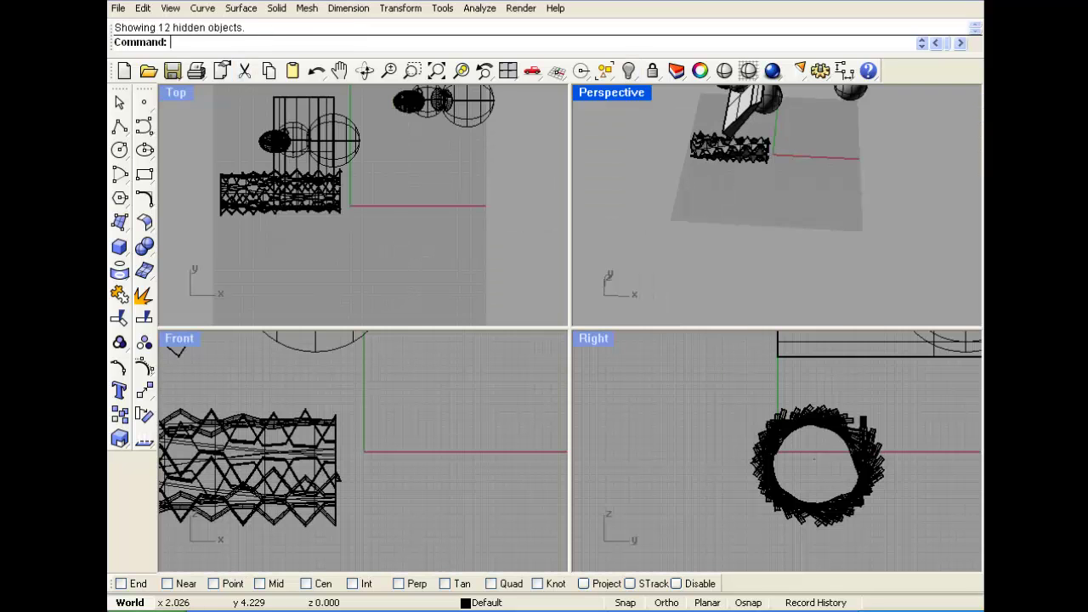
pyautogui.scroll(-4, 358, 174)
pyautogui.moveTo(351, 153); pyautogui.dragTo(349, 207, button='right')
# Step: Move the separate duck parts together with the slanted slab away from the zigzag strips in the Top view
pyautogui.click(321, 225)
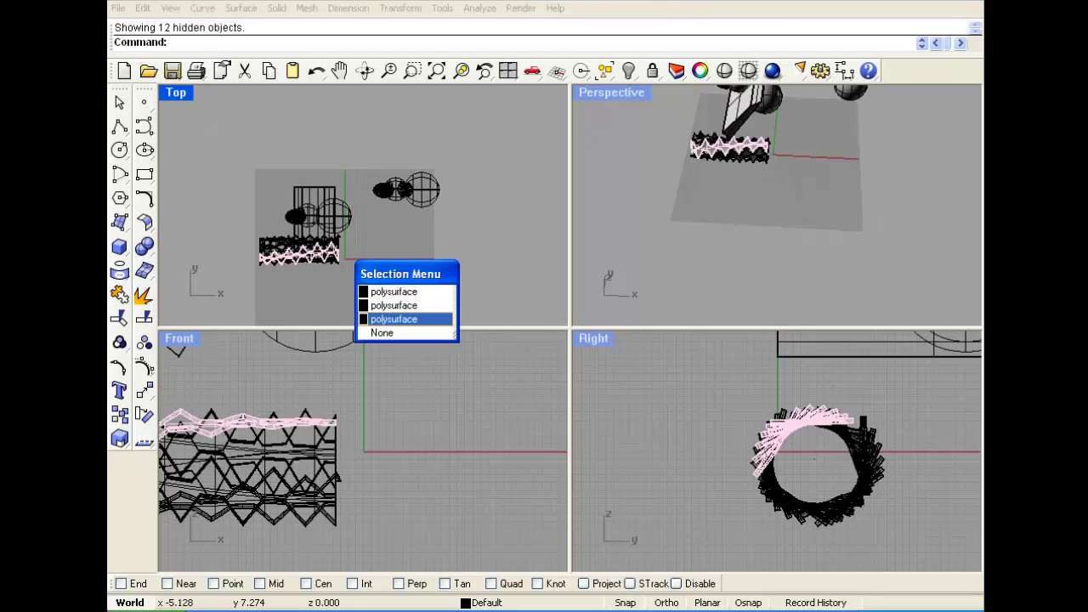
pyautogui.click(337, 309)
pyautogui.moveTo(352, 184); pyautogui.dragTo(315, 172)
pyautogui.click(747, 289)
pyautogui.click(765, 262)
pyautogui.scroll(-5, 763, 256)
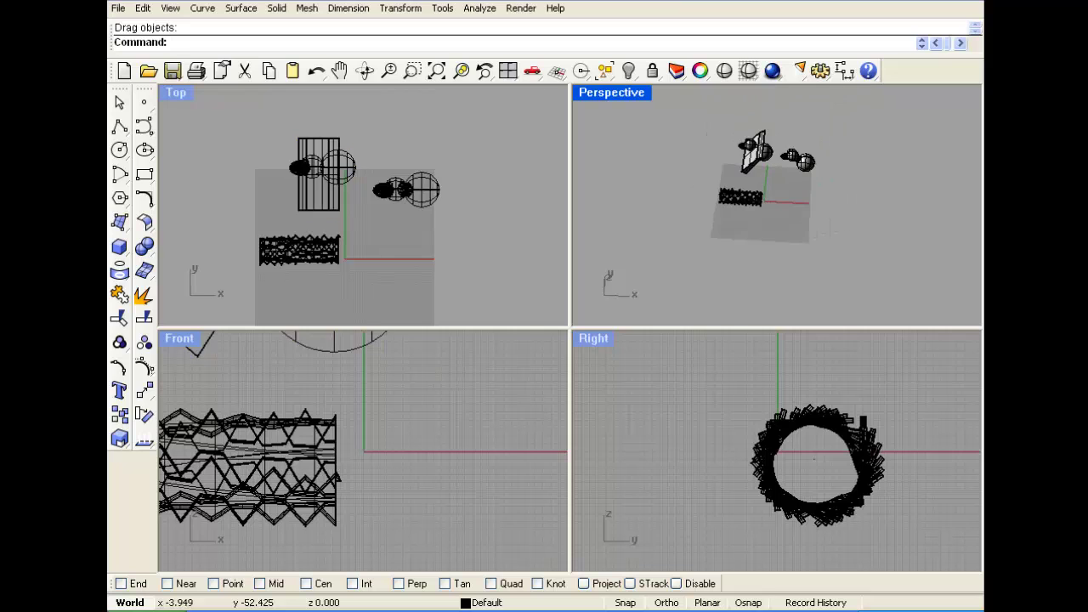
# Step: Examine the two duck models and the slanted slab up close from several angles
pyautogui.scroll(7, 808, 127)
pyautogui.scroll(3, 729, 248)
pyautogui.moveTo(730, 249); pyautogui.dragTo(716, 270, button='right')
pyautogui.scroll(-3, 732, 255)
pyautogui.moveTo(747, 160); pyautogui.dragTo(745, 123, button='right')
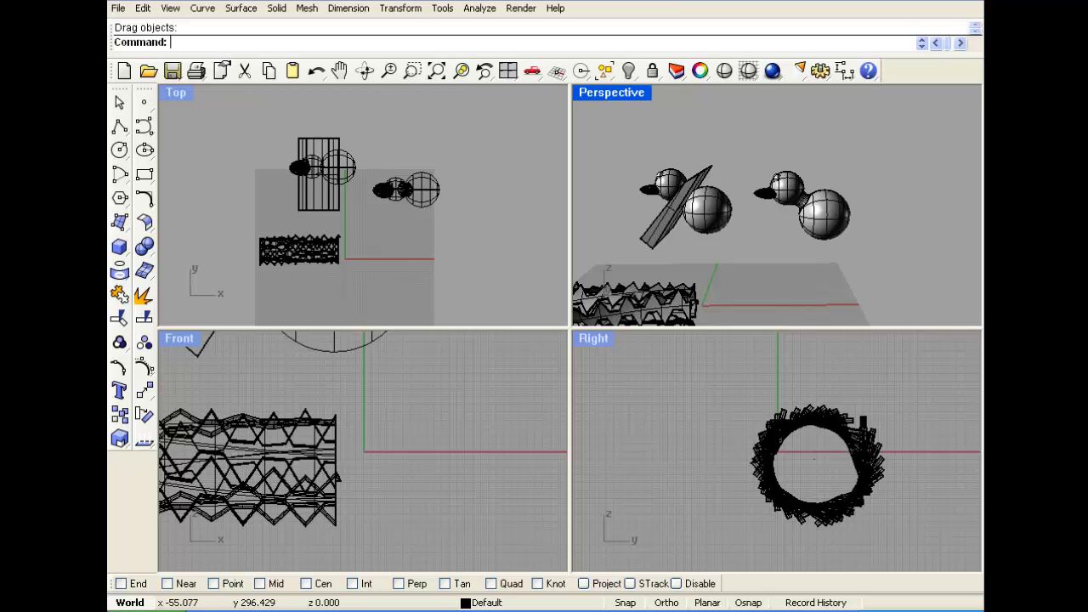
pyautogui.scroll(5, 699, 204)
pyautogui.moveTo(723, 213)
pyautogui.mouseDown(button='right')
pyautogui.moveTo(786, 233)
pyautogui.moveTo(710, 203)
pyautogui.mouseUp(button='right')
pyautogui.scroll(-3, 731, 208)
pyautogui.scroll(-3, 736, 204)
# Step: Combine the six surfaces of the duck without the slab into one object with Boolean Union
pyautogui.click(868, 205)
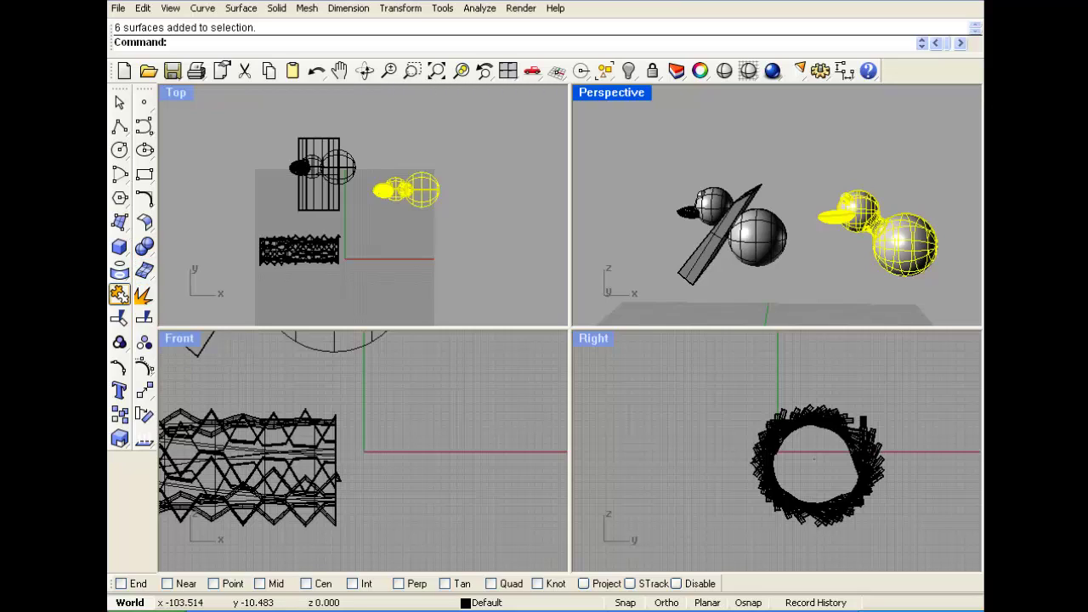
pyautogui.click(119, 294)
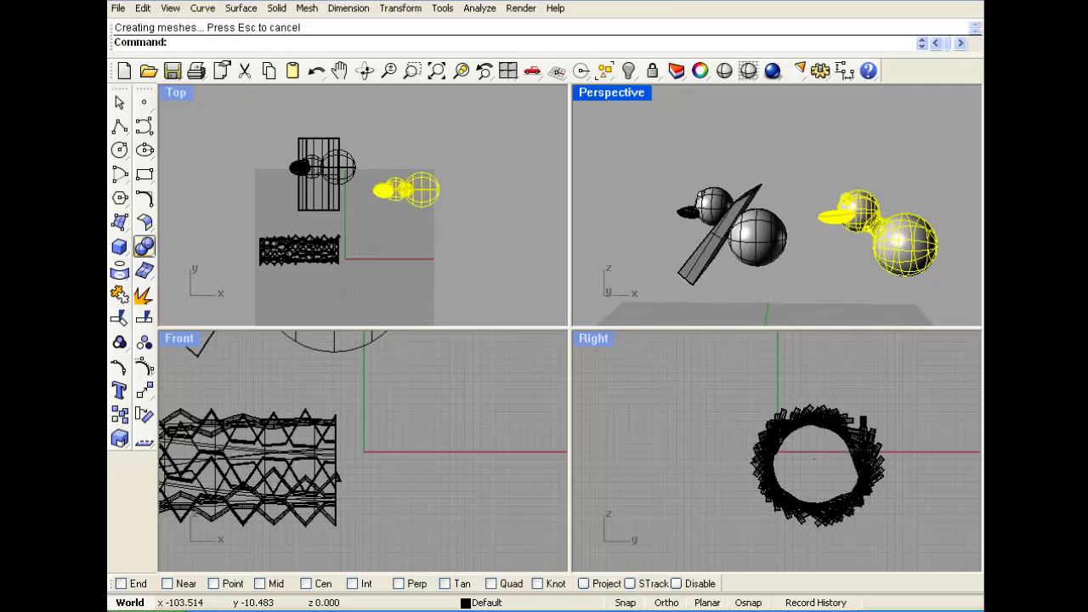
pyautogui.click(896, 240)
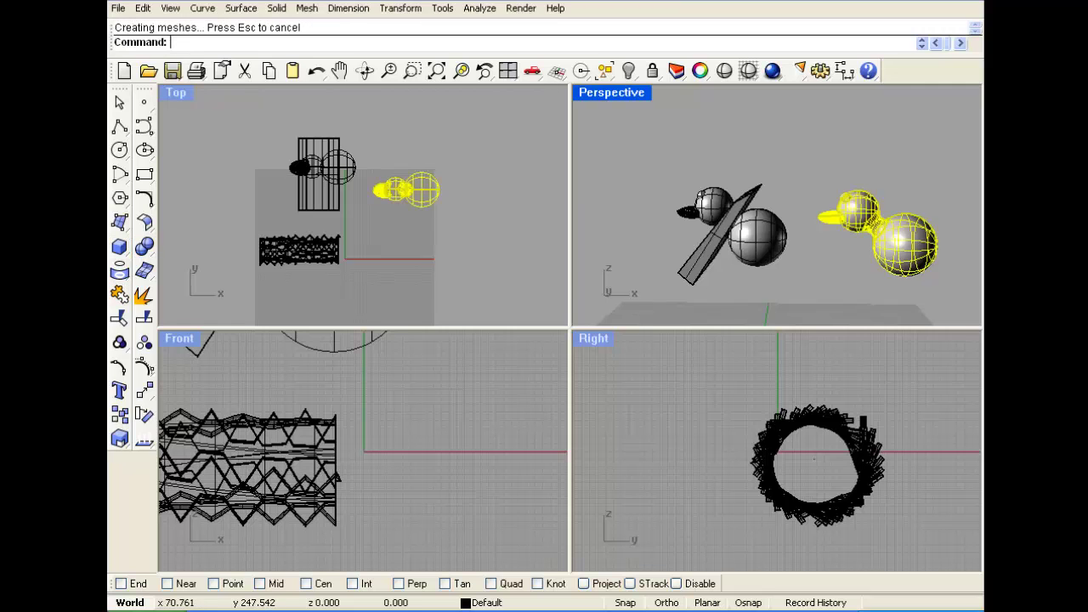
# Step: Inspect the unified duck's head, beak, neck and body up close and from a distance
pyautogui.scroll(7, 895, 240)
pyautogui.click(901, 146)
pyautogui.click(820, 189)
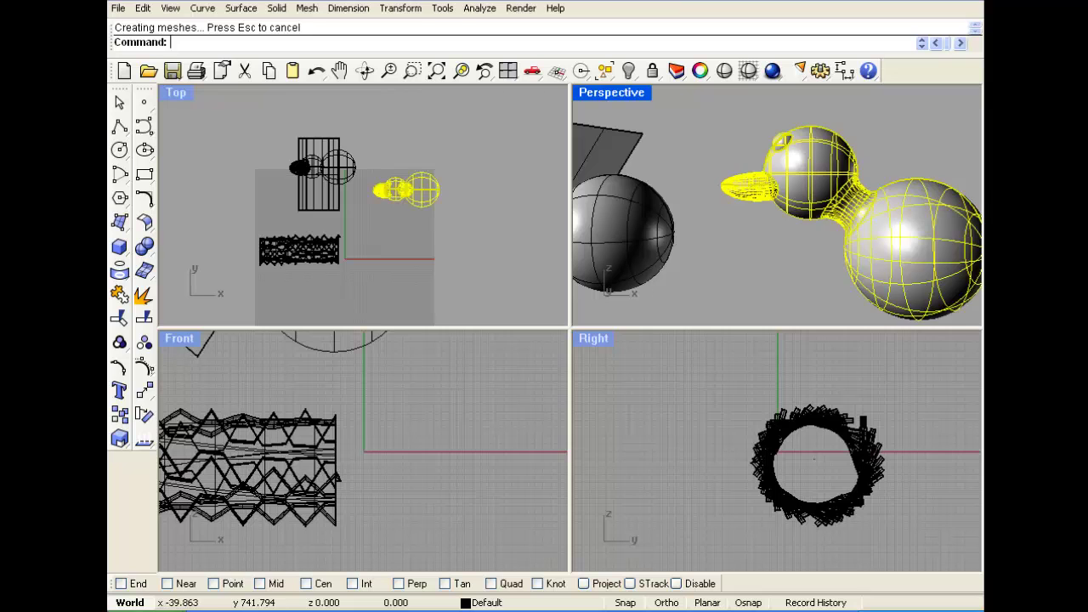
pyautogui.scroll(-2, 821, 189)
pyautogui.scroll(7, 833, 191)
pyautogui.moveTo(833, 192); pyautogui.dragTo(828, 219, button='right')
pyautogui.click(901, 140)
pyautogui.scroll(-14, 902, 140)
pyautogui.scroll(-5, 828, 219)
pyautogui.scroll(6, 778, 204)
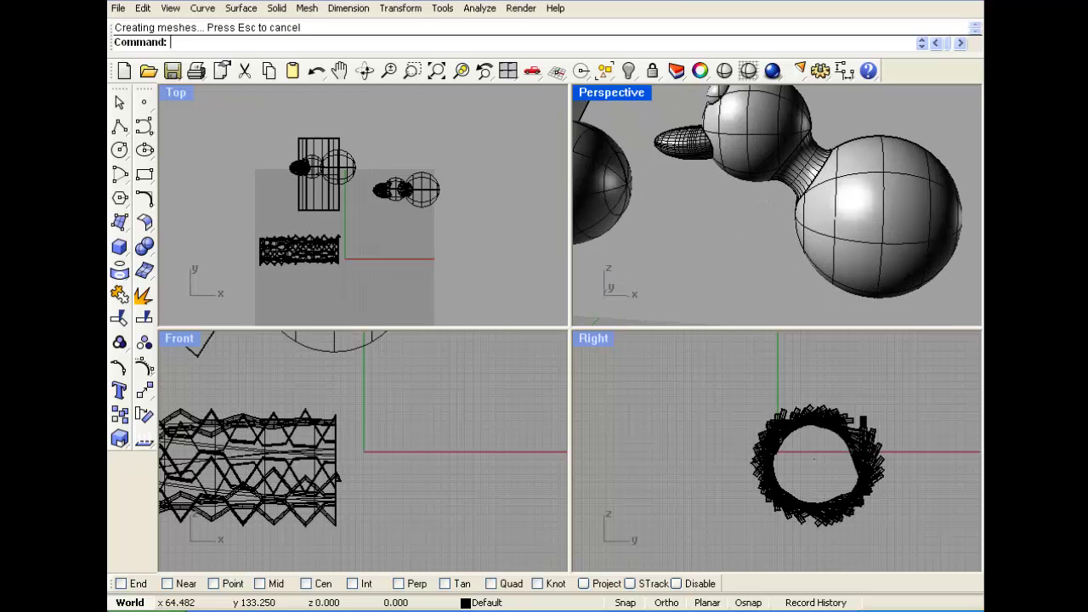
pyautogui.scroll(-4, 837, 183)
pyautogui.moveTo(798, 122); pyautogui.dragTo(802, 134, button='right')
# Step: Try to turn on control points for the unified duck
pyautogui.click(874, 196)
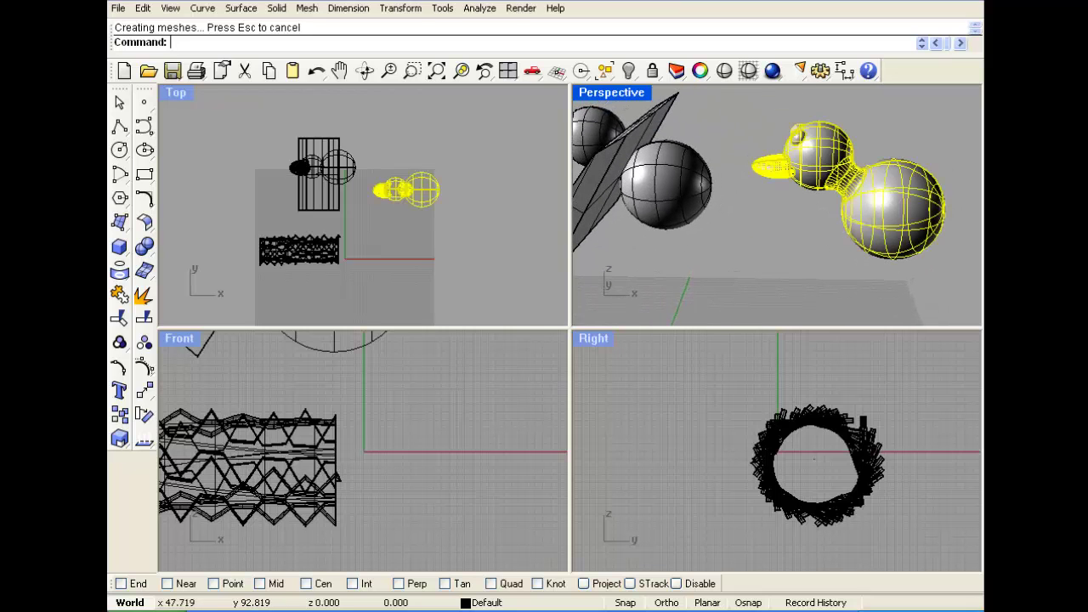
pyautogui.click(144, 366)
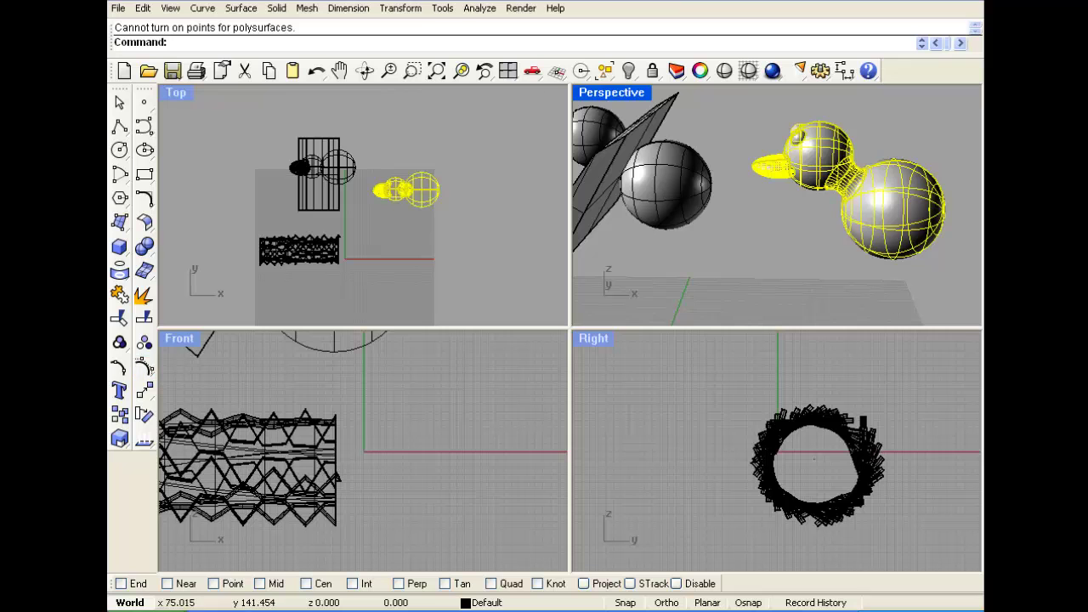
pyautogui.moveTo(909, 268); pyautogui.dragTo(829, 271, button='right')
pyautogui.click(784, 260)
# Step: Hide the other duck's separate parts together with the slanted slab
pyautogui.scroll(-2, 784, 261)
pyautogui.scroll(-4, 731, 242)
pyautogui.moveTo(672, 242); pyautogui.dragTo(714, 242, button='right')
pyautogui.scroll(7, 680, 208)
pyautogui.click(741, 227)
pyautogui.scroll(-5, 680, 217)
pyautogui.scroll(4, 748, 243)
pyautogui.scroll(-4, 826, 242)
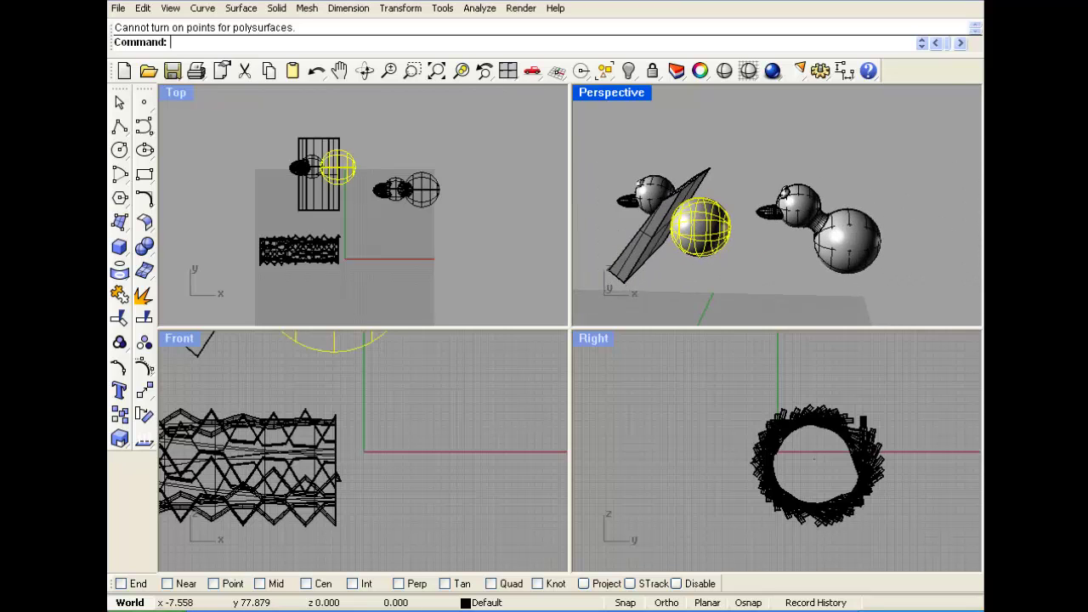
pyautogui.moveTo(711, 308); pyautogui.dragTo(588, 138)
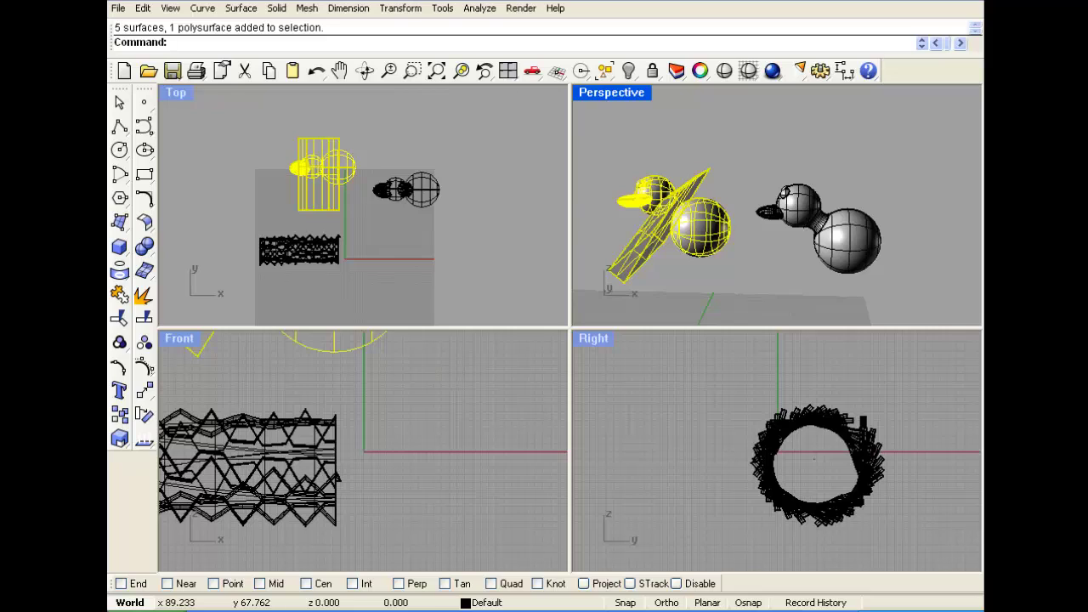
pyautogui.scroll(4, 967, 263)
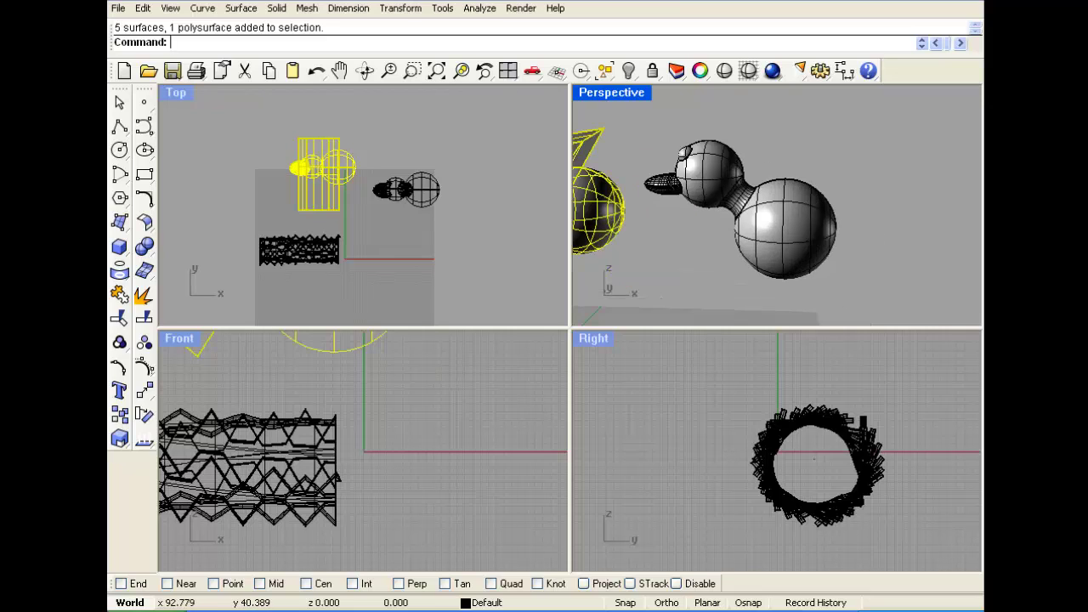
pyautogui.click(628, 70)
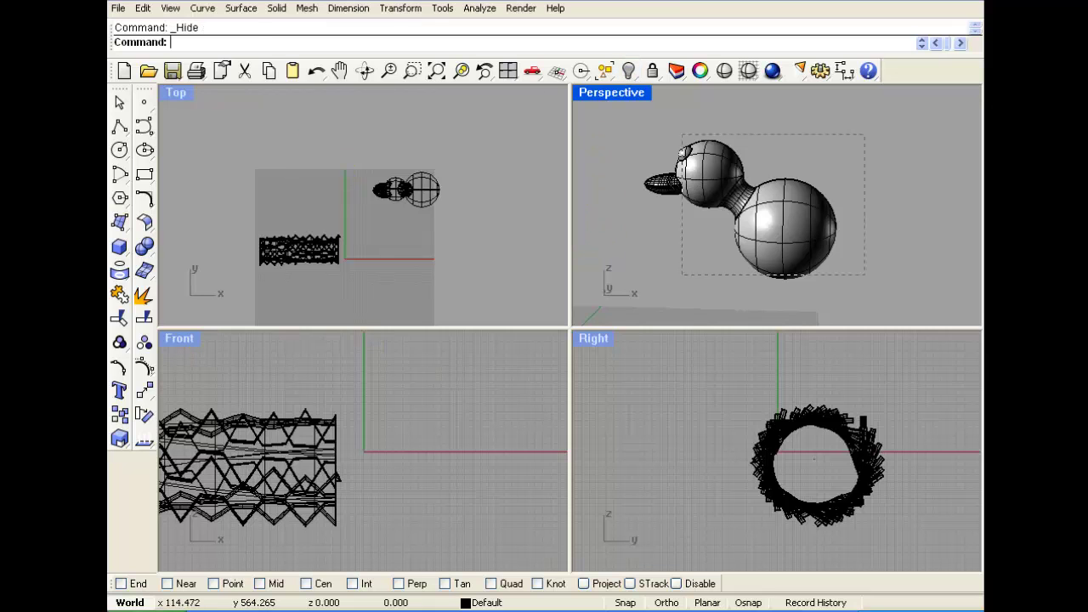
# Step: Move the unified duck onto the red X axis beside the zigzag strips in the Top view
pyautogui.moveTo(682, 275); pyautogui.dragTo(605, 300)
pyautogui.scroll(4, 382, 198)
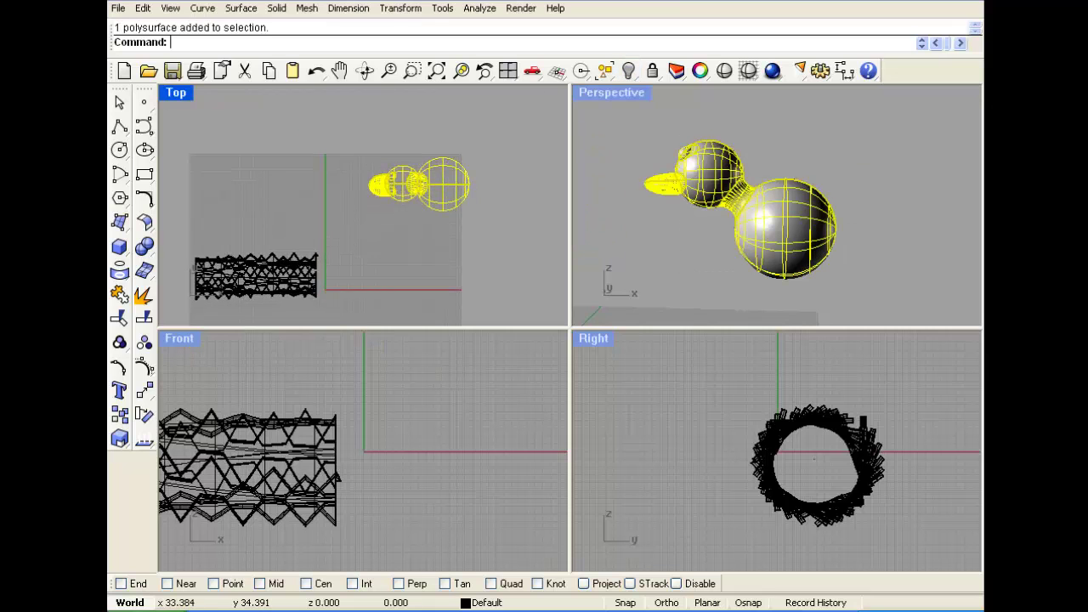
pyautogui.moveTo(389, 196); pyautogui.dragTo(395, 135, button='right')
pyautogui.moveTo(423, 131); pyautogui.dragTo(399, 236)
pyautogui.scroll(-5, 745, 196)
pyautogui.scroll(-5, 762, 190)
pyautogui.scroll(3, 692, 234)
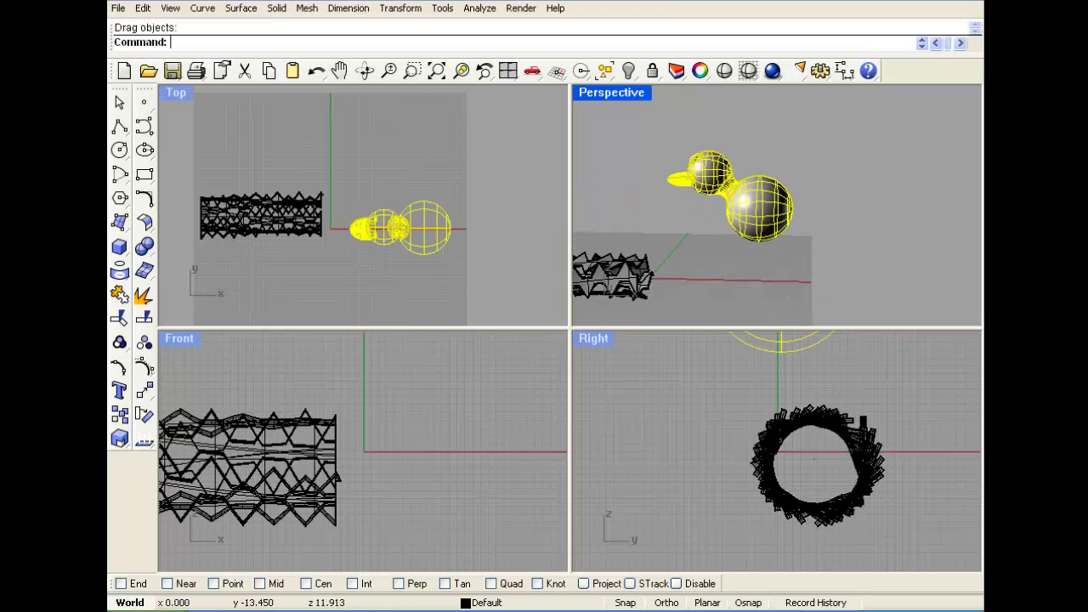
# Step: Apply Cage Edit to the duck with a World bounding box, 4 points and degree 3 in each direction, and a Global region
pyautogui.scroll(-2, 711, 393)
pyautogui.click(401, 9)
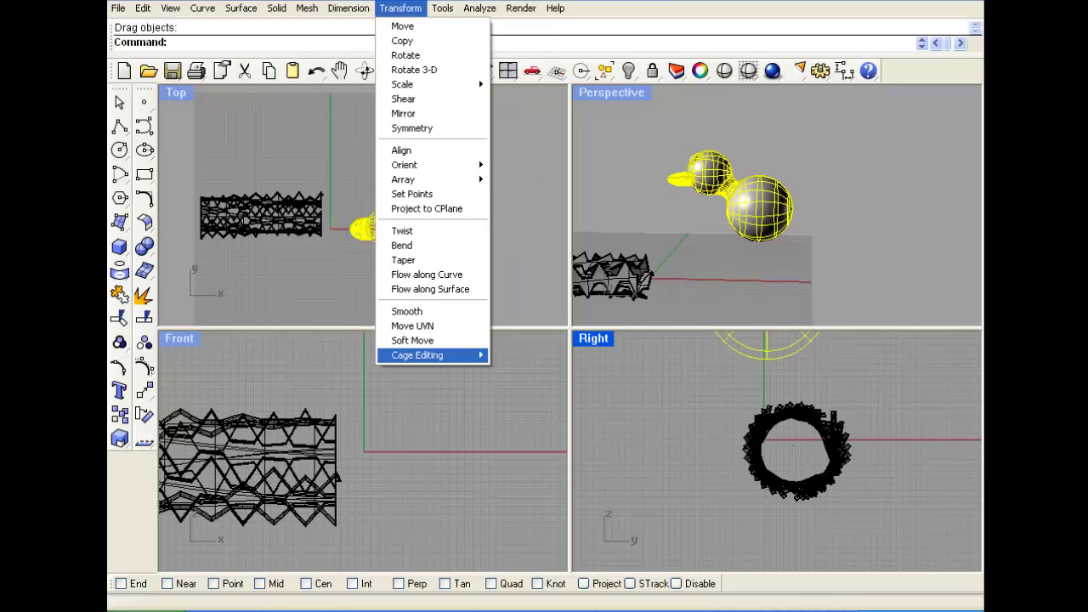
pyautogui.moveTo(417, 356)
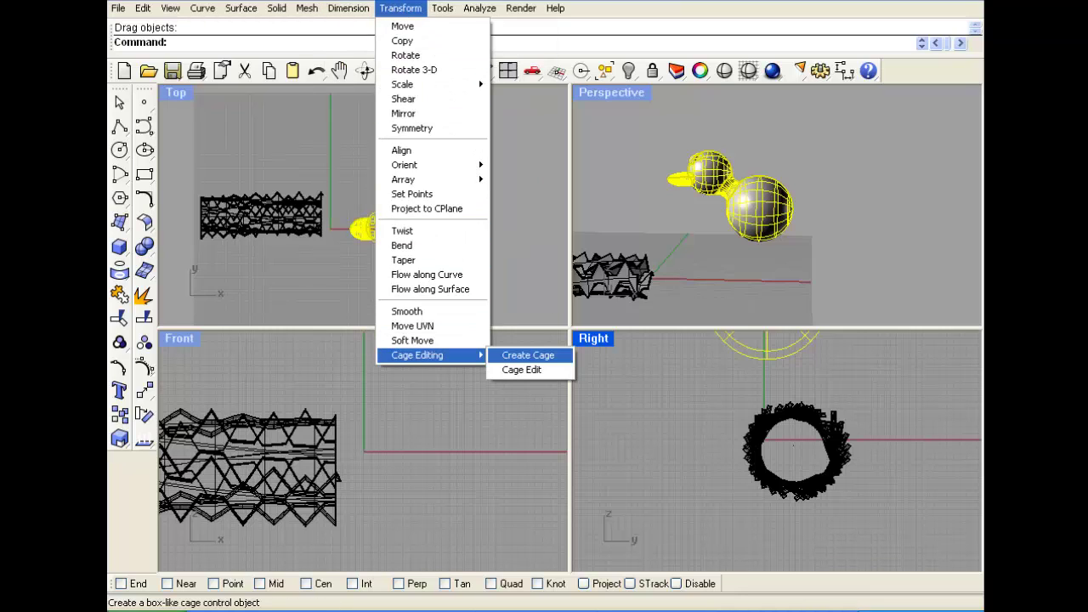
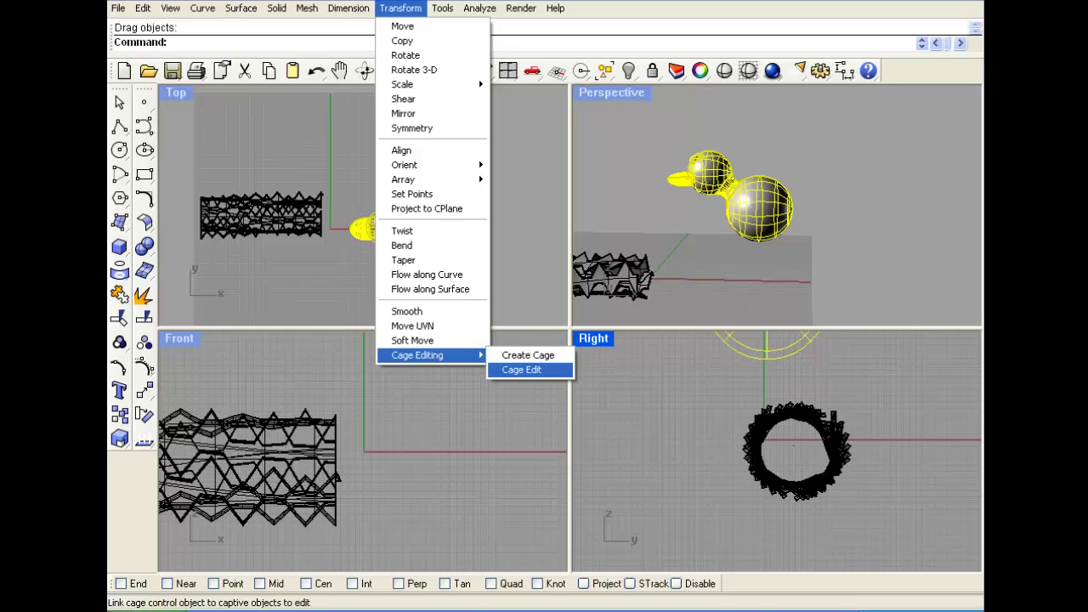
pyautogui.click(522, 370)
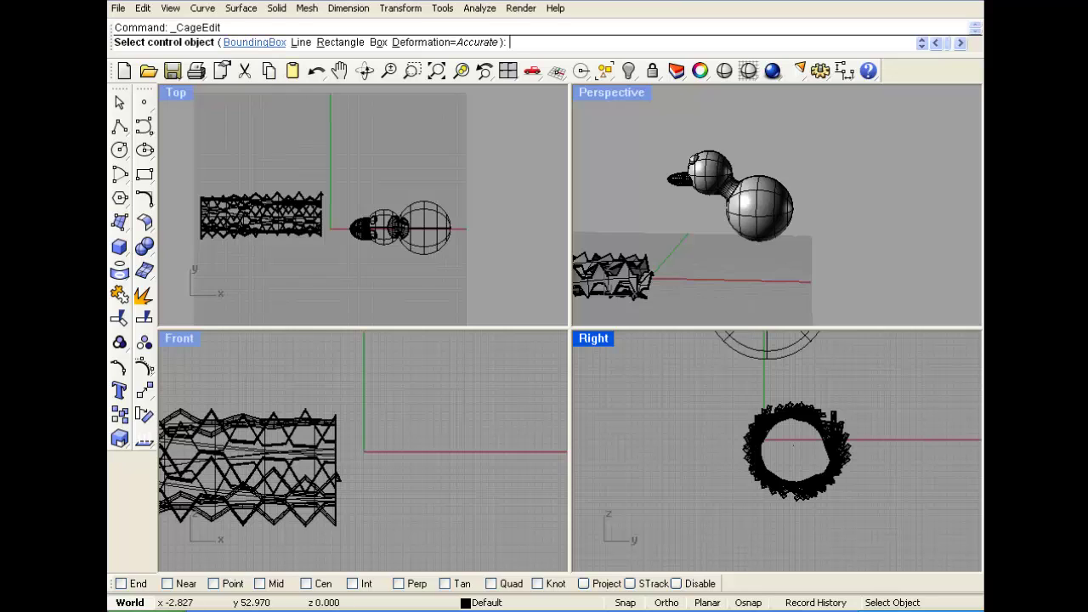
pyautogui.click(255, 42)
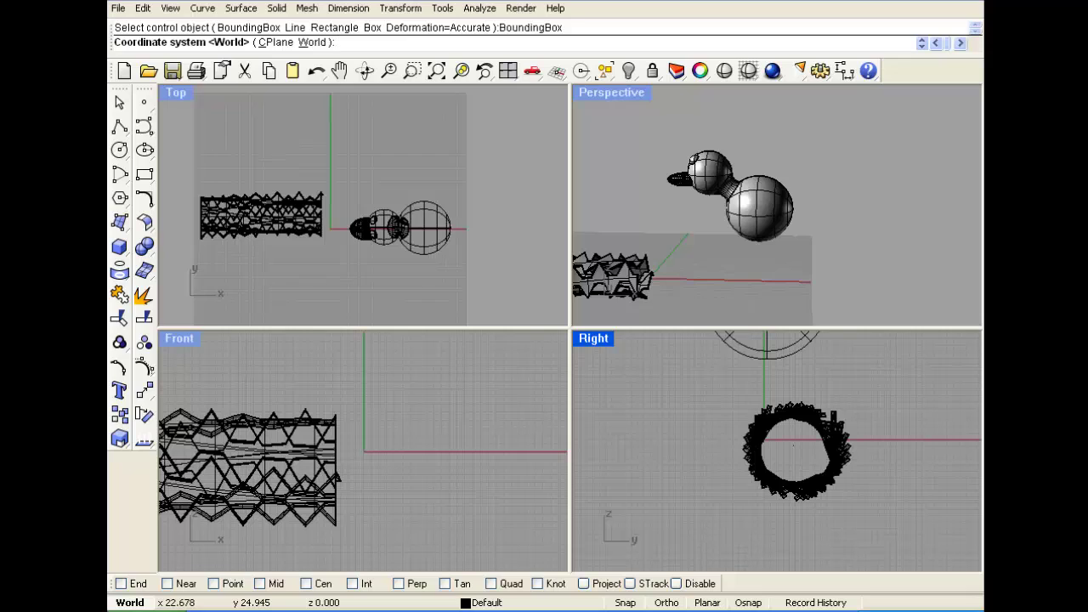
pyautogui.press('Return')
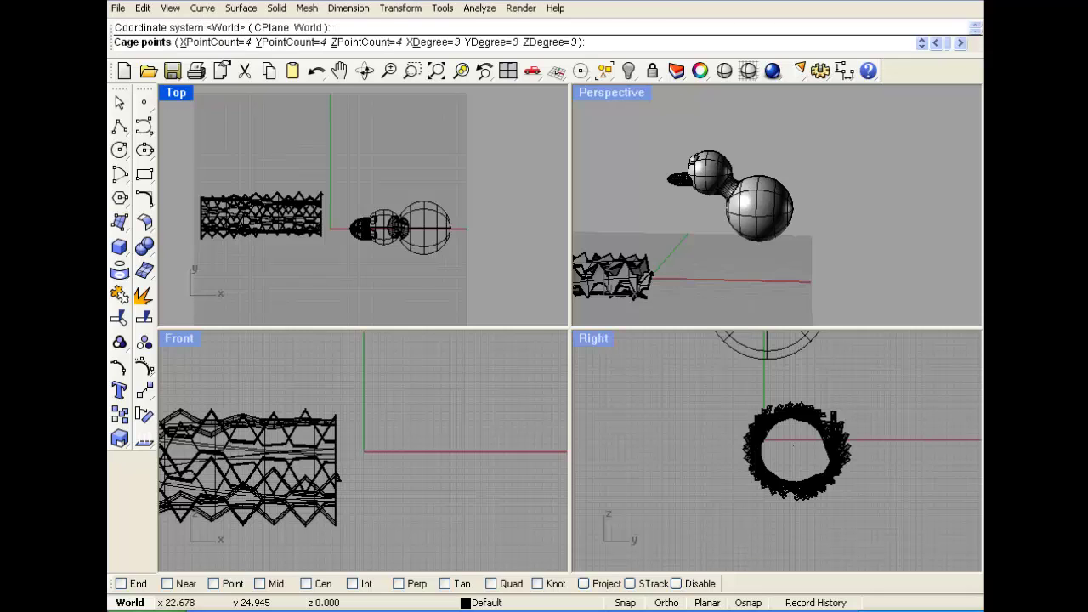
pyautogui.press('Return')
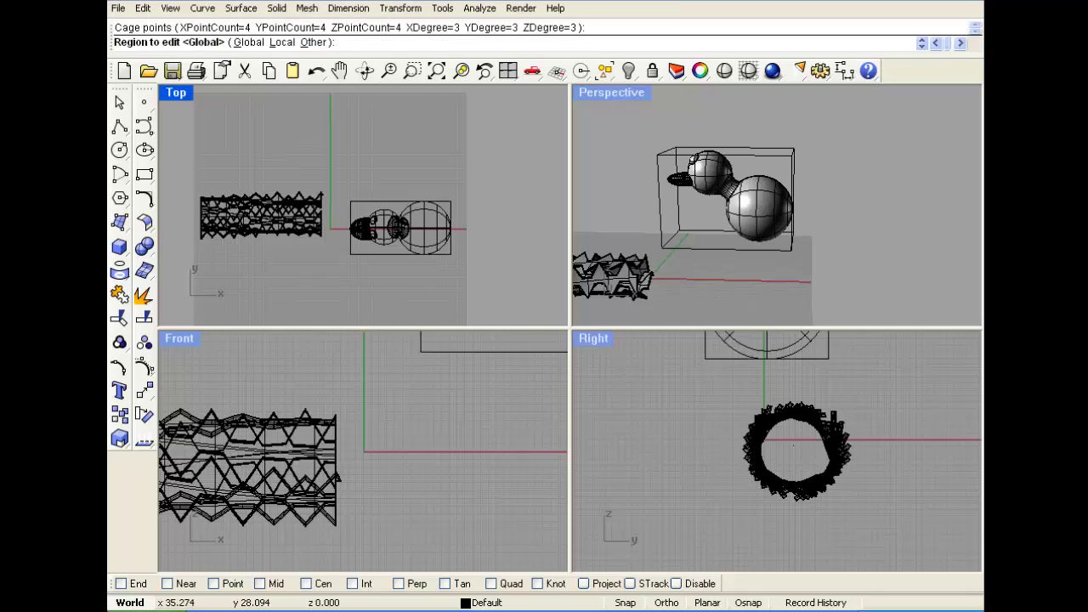
pyautogui.press('Return')
# Step: Pull the second-from-top row of cage points at the duck's tail end outward and upward in the Front view
pyautogui.scroll(3, 754, 175)
pyautogui.scroll(2, 755, 191)
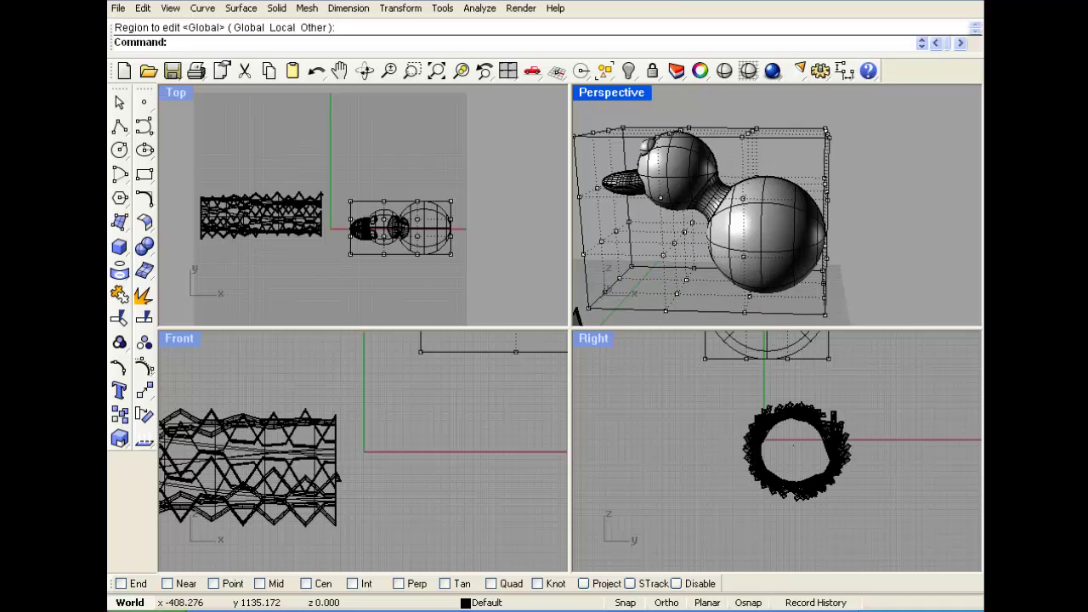
pyautogui.moveTo(731, 200); pyautogui.dragTo(803, 183, button='right')
pyautogui.scroll(-4, 449, 470)
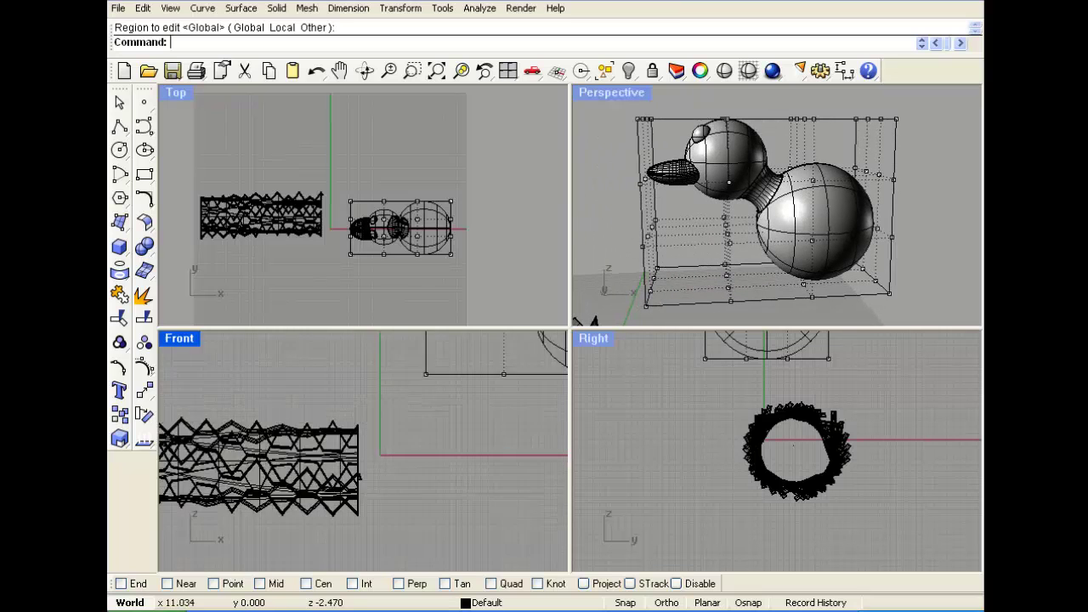
pyautogui.moveTo(512, 428); pyautogui.dragTo(446, 446, button='right')
pyautogui.moveTo(555, 339); pyautogui.dragTo(453, 416, button='right')
pyautogui.scroll(2, 452, 417)
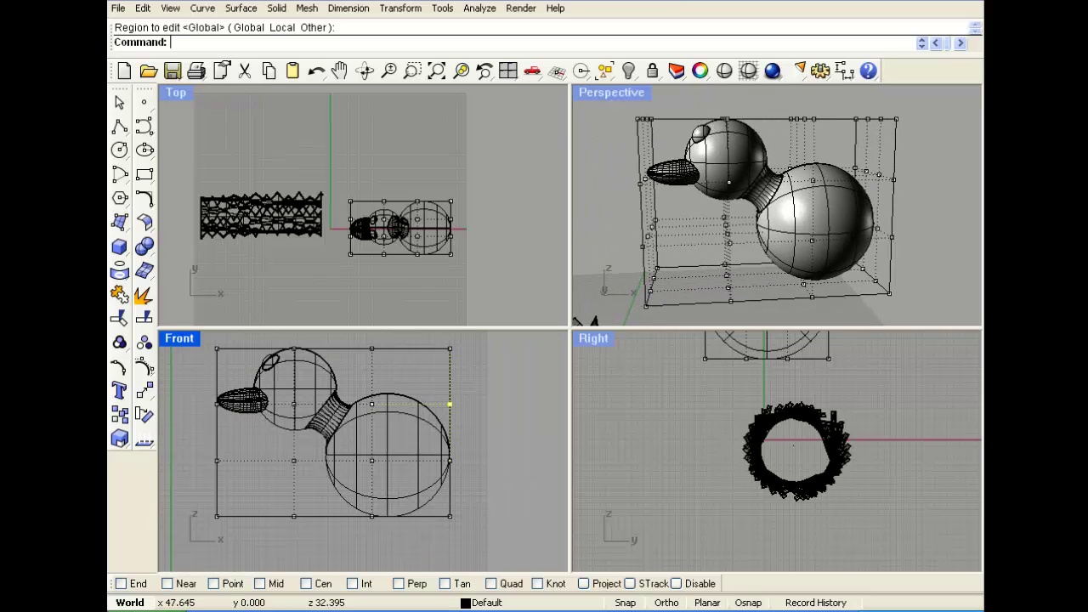
pyautogui.moveTo(450, 404); pyautogui.dragTo(494, 369)
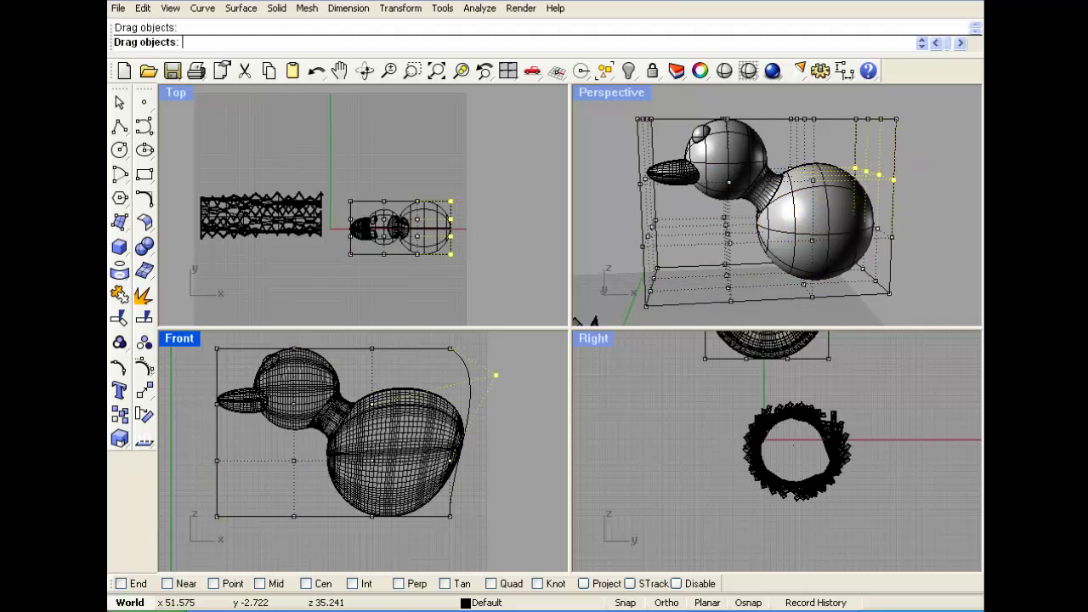
# Step: Pull the two middle cage points in front of the duck's beak outward along the X axis in the Top view
pyautogui.moveTo(765, 204); pyautogui.dragTo(893, 211, button='right')
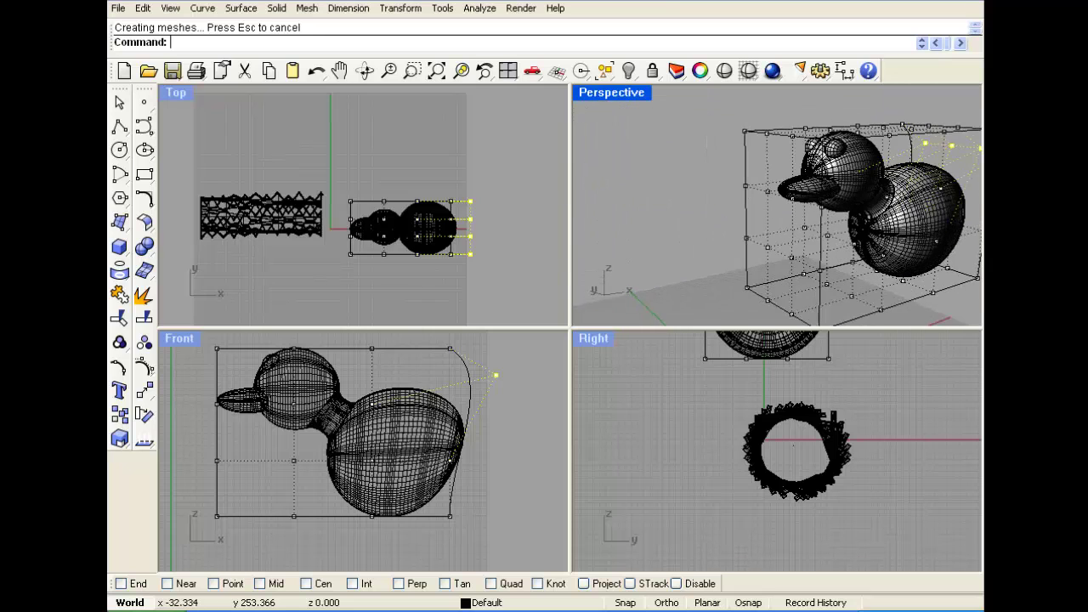
pyautogui.scroll(8, 763, 193)
pyautogui.click(763, 193)
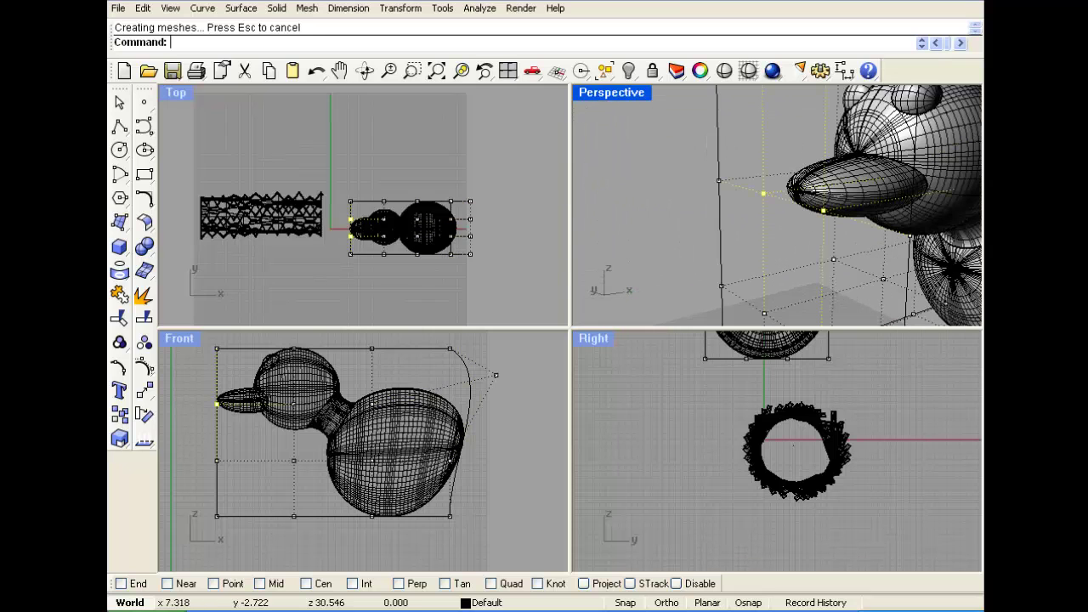
pyautogui.scroll(10, 351, 218)
pyautogui.moveTo(353, 216); pyautogui.dragTo(318, 215)
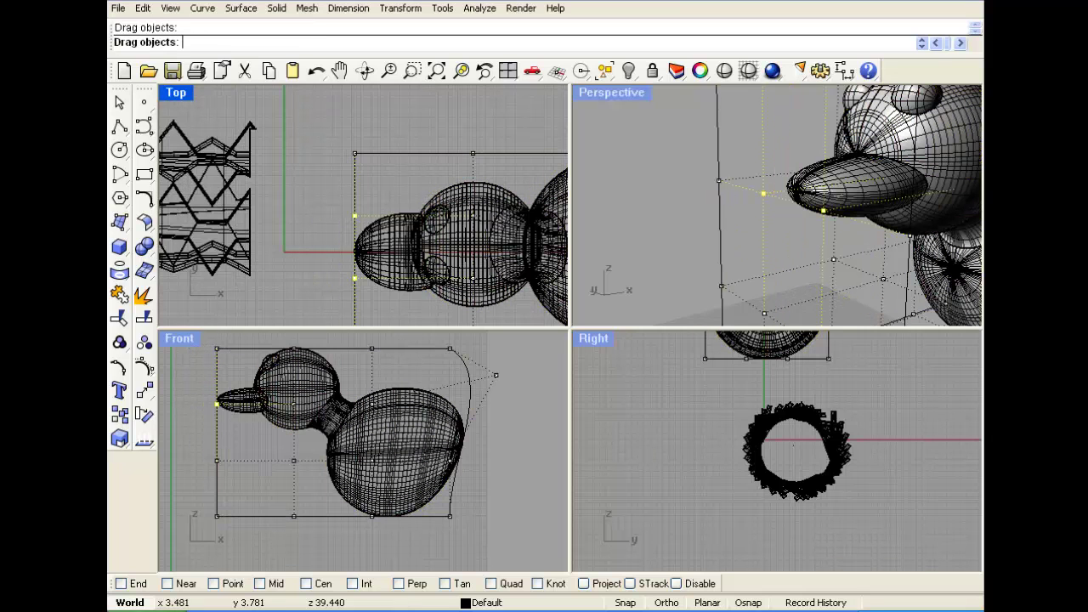
# Step: Stretch the cage points directly above and below the duck's body outward vertically with Scale 1D in the Front view
pyautogui.scroll(-8, 710, 229)
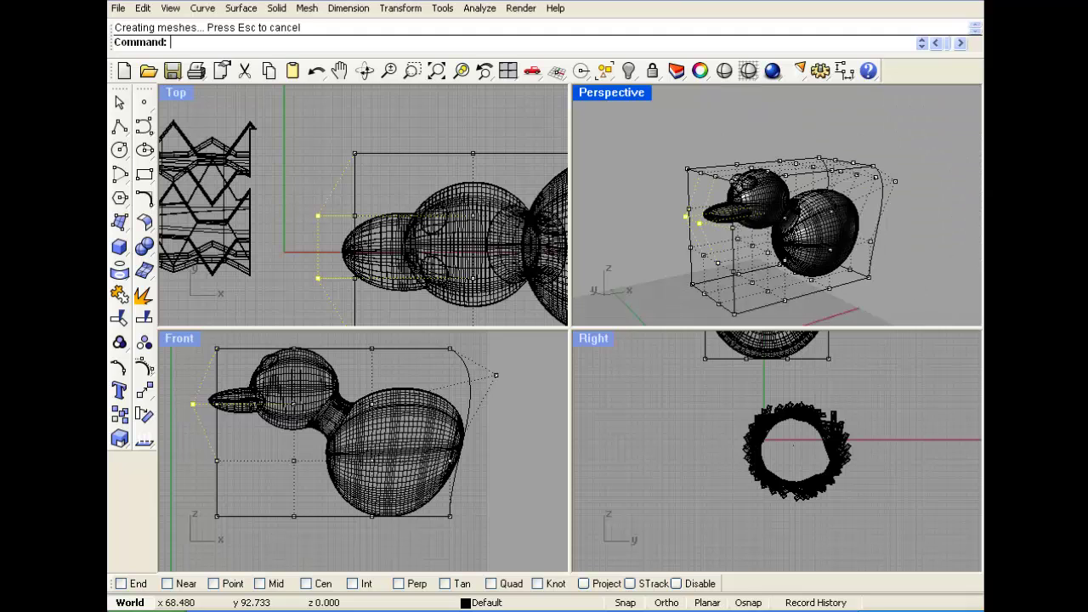
pyautogui.moveTo(740, 225); pyautogui.dragTo(784, 231, button='right')
pyautogui.scroll(6, 734, 228)
pyautogui.moveTo(796, 234); pyautogui.dragTo(745, 208)
pyautogui.moveTo(744, 207); pyautogui.dragTo(736, 276, button='right')
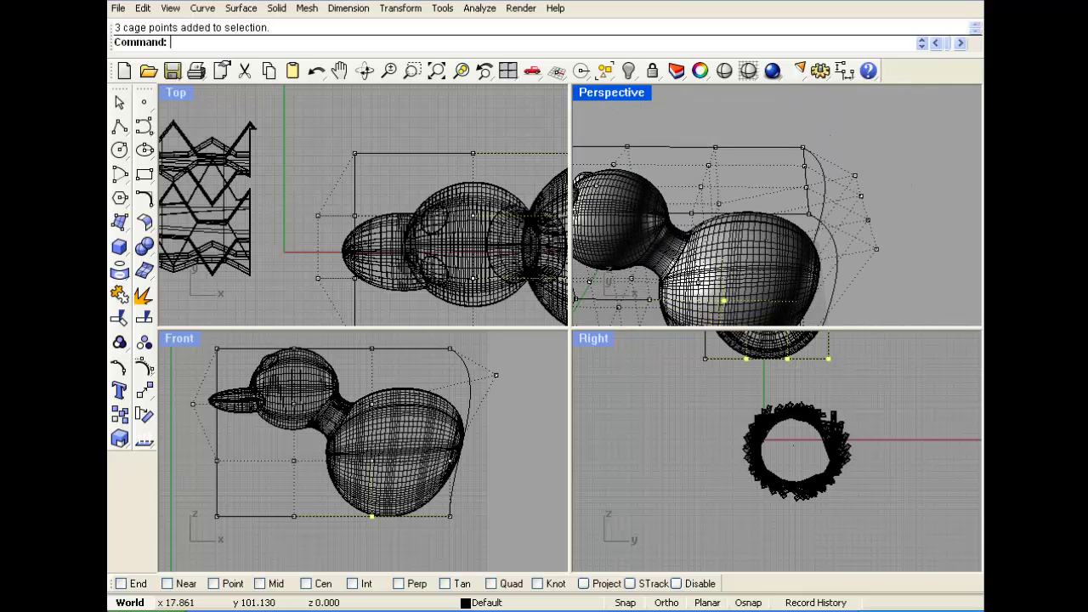
pyautogui.keyDown('shift'); pyautogui.moveTo(696, 183); pyautogui.dragTo(691, 183); pyautogui.keyUp('shift')
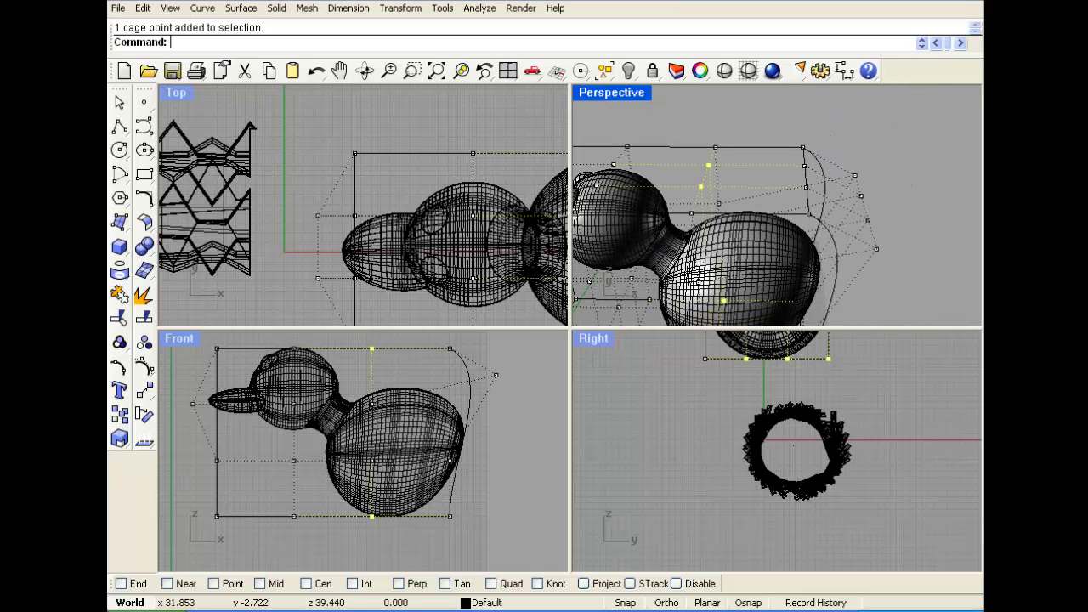
pyautogui.click(119, 438)
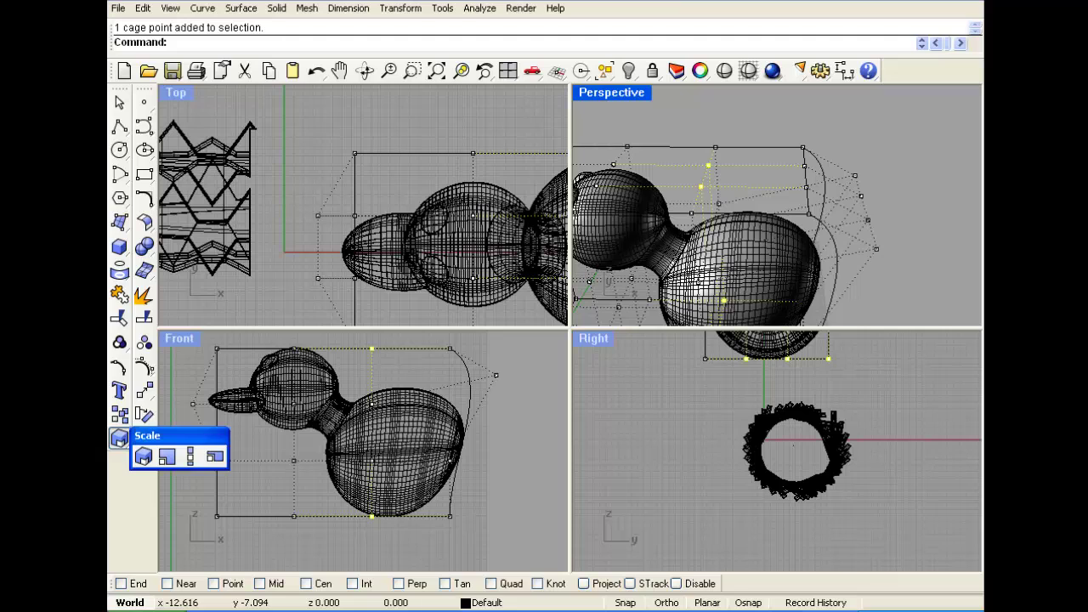
pyautogui.click(190, 457)
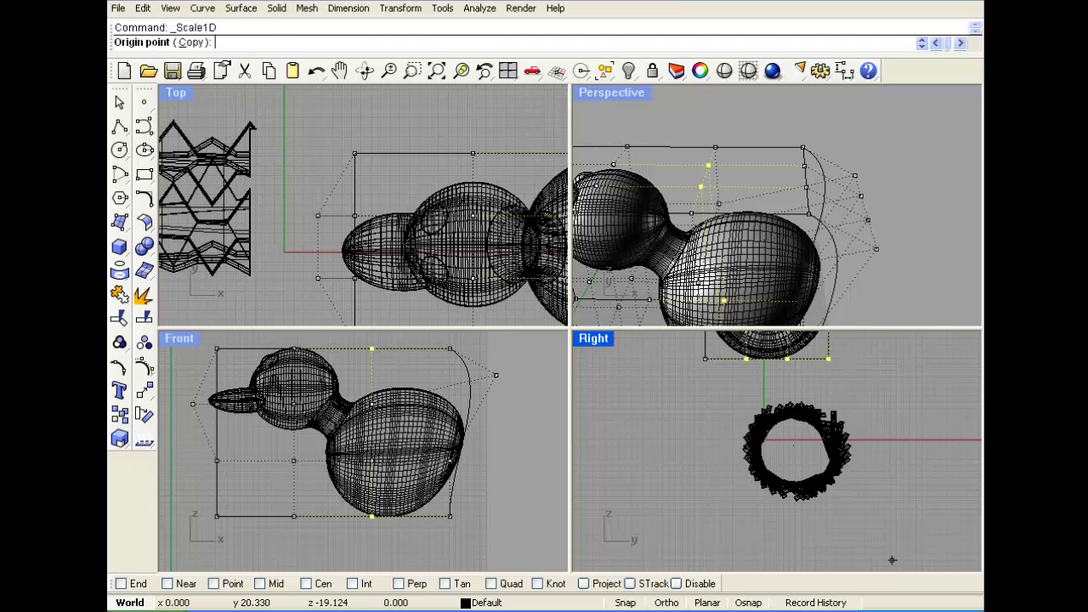
pyautogui.click(371, 429)
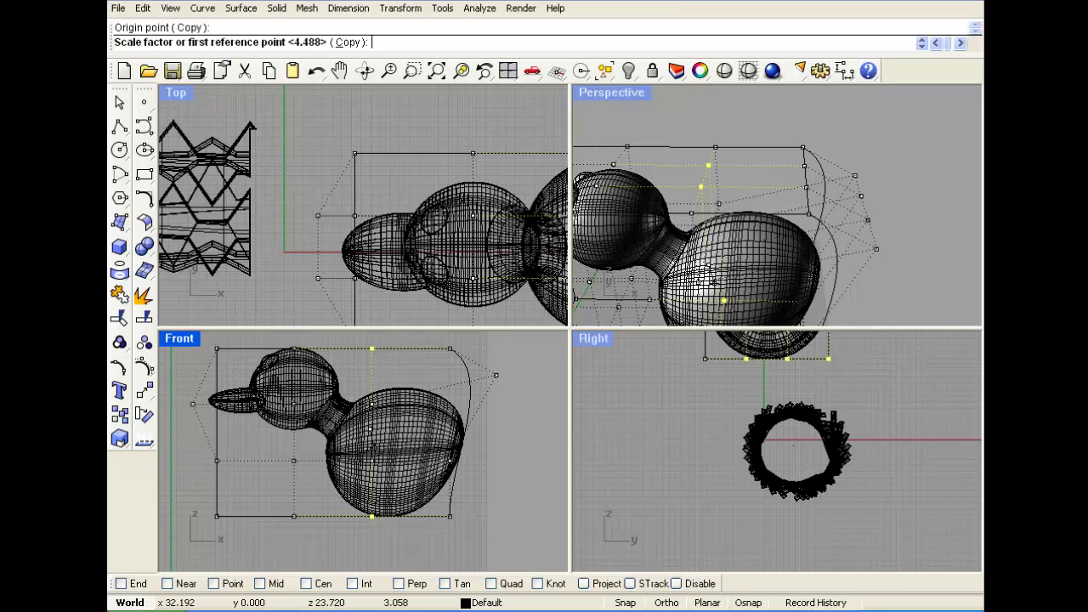
pyautogui.scroll(-6, 374, 447)
pyautogui.keyDown('shift'); pyautogui.click(372, 361); pyautogui.keyUp('shift')
pyautogui.keyDown('shift'); pyautogui.click(372, 333); pyautogui.keyUp('shift')
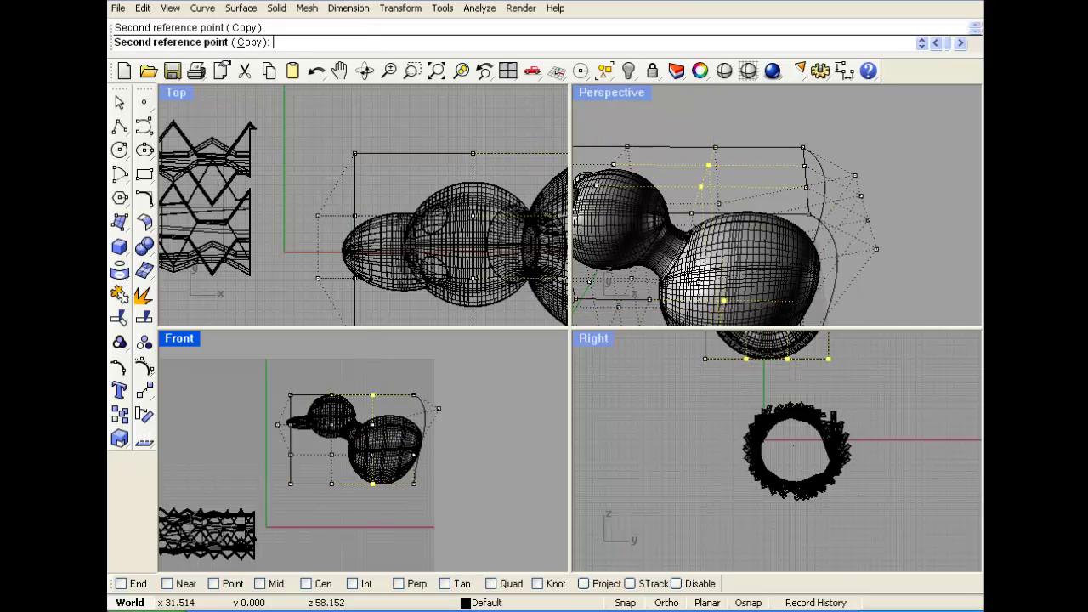
pyautogui.click(893, 178)
# Step: Maximize the Perspective view, turn off the cage points and delete the duck's control cage
pyautogui.scroll(-3, 897, 177)
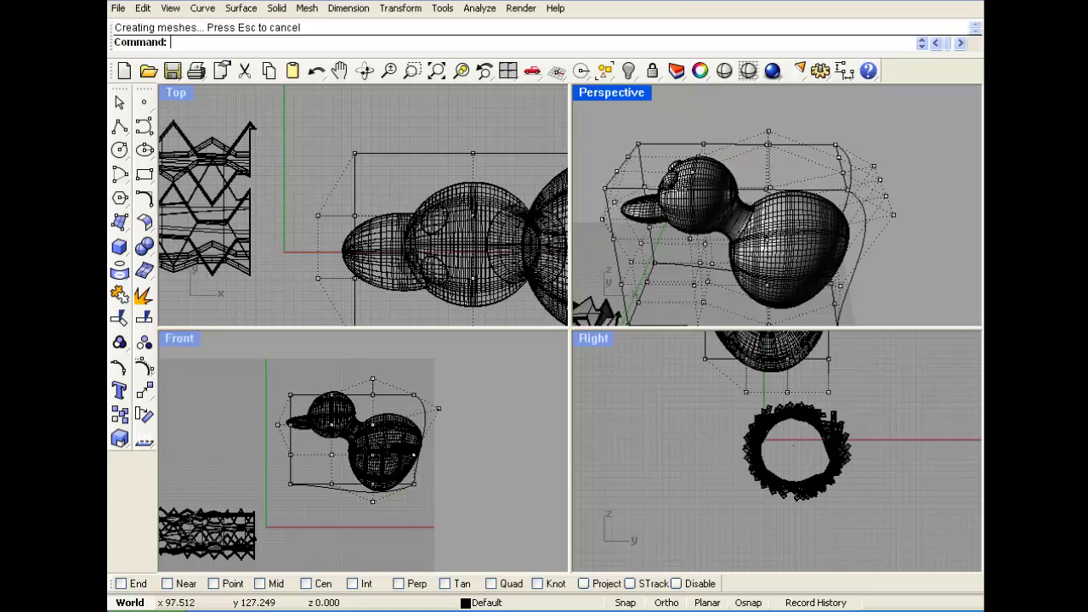
pyautogui.moveTo(764, 212); pyautogui.dragTo(718, 189, button='right')
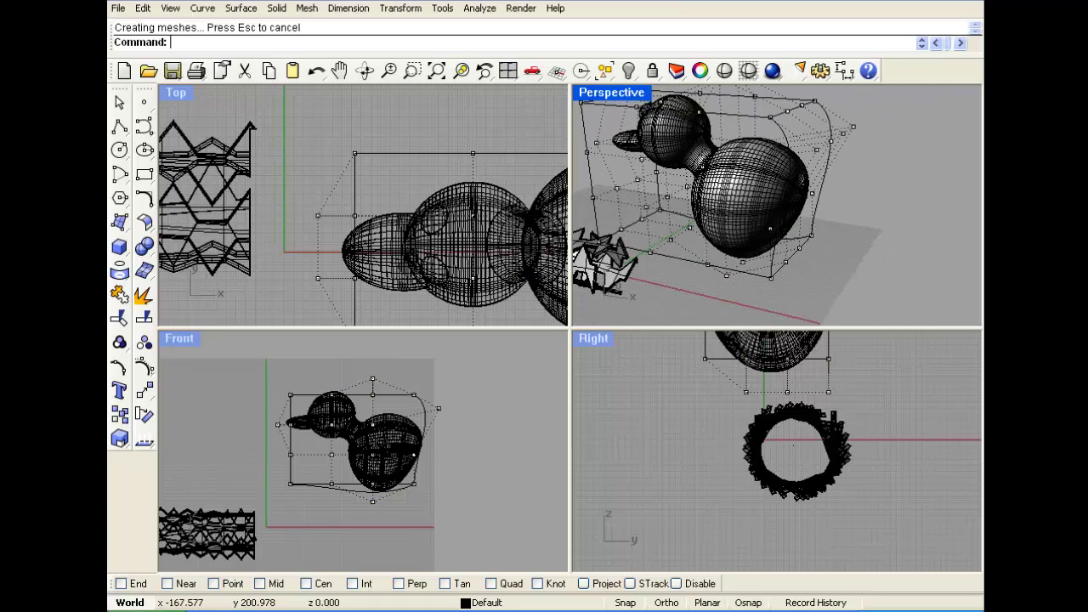
pyautogui.doubleClick(612, 93)
pyautogui.moveTo(510, 336); pyautogui.dragTo(595, 264, button='right')
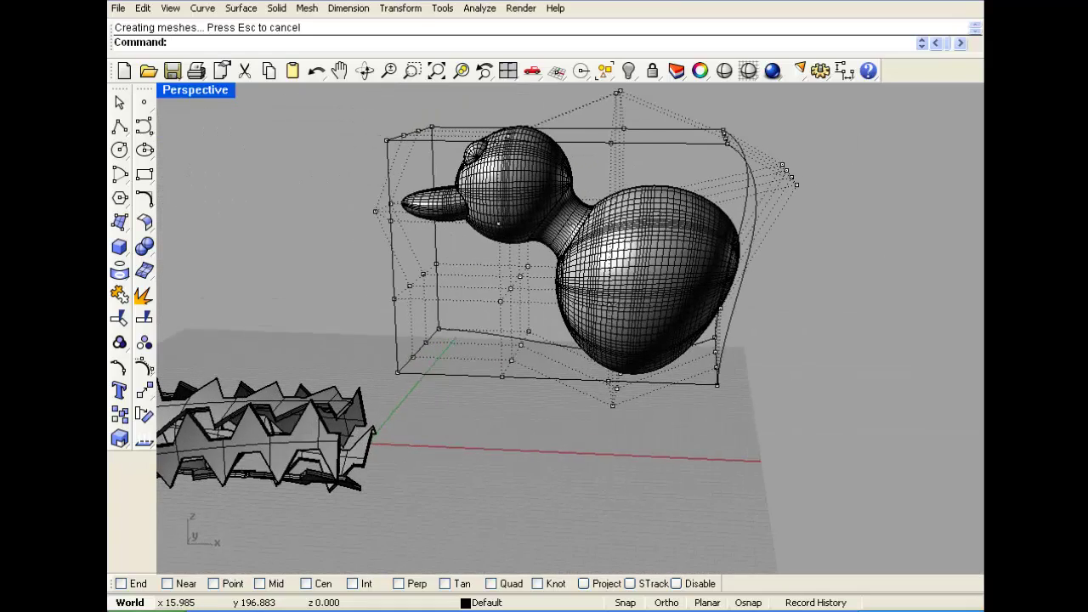
pyautogui.scroll(3, 595, 255)
pyautogui.scroll(-3, 605, 233)
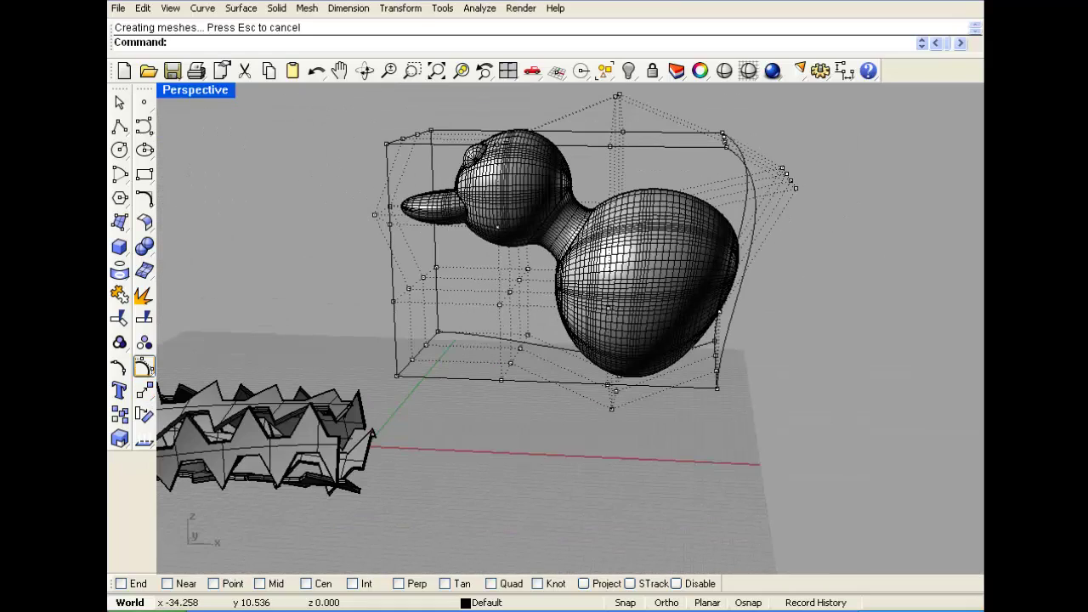
pyautogui.rightClick(145, 367)
pyautogui.click(393, 272)
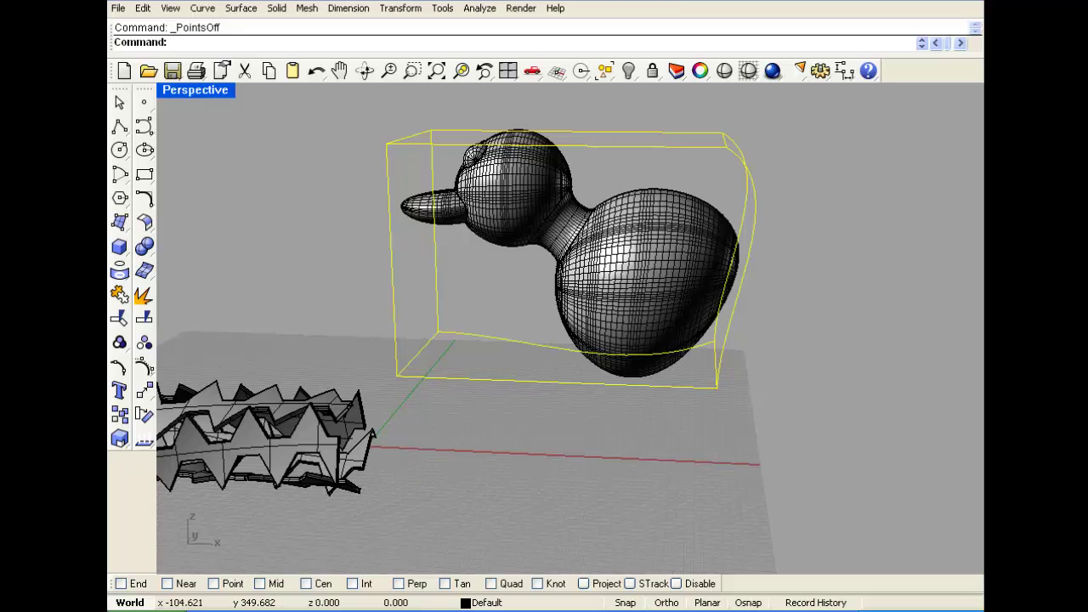
pyautogui.press('Delete')
# Step: Set the Perspective view to Rendered display and inspect the deformed duck and the zigzag strips
pyautogui.click(195, 90)
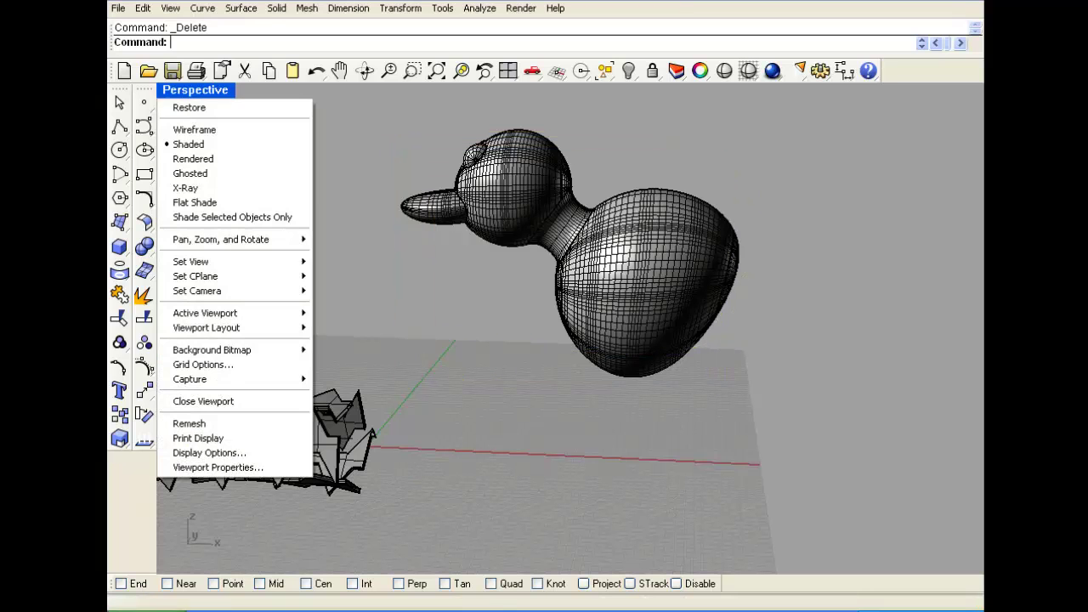
pyautogui.click(182, 158)
pyautogui.moveTo(306, 337); pyautogui.dragTo(528, 383, button='right')
pyautogui.moveTo(723, 396); pyautogui.dragTo(666, 293, button='right')
pyautogui.scroll(-5, 715, 260)
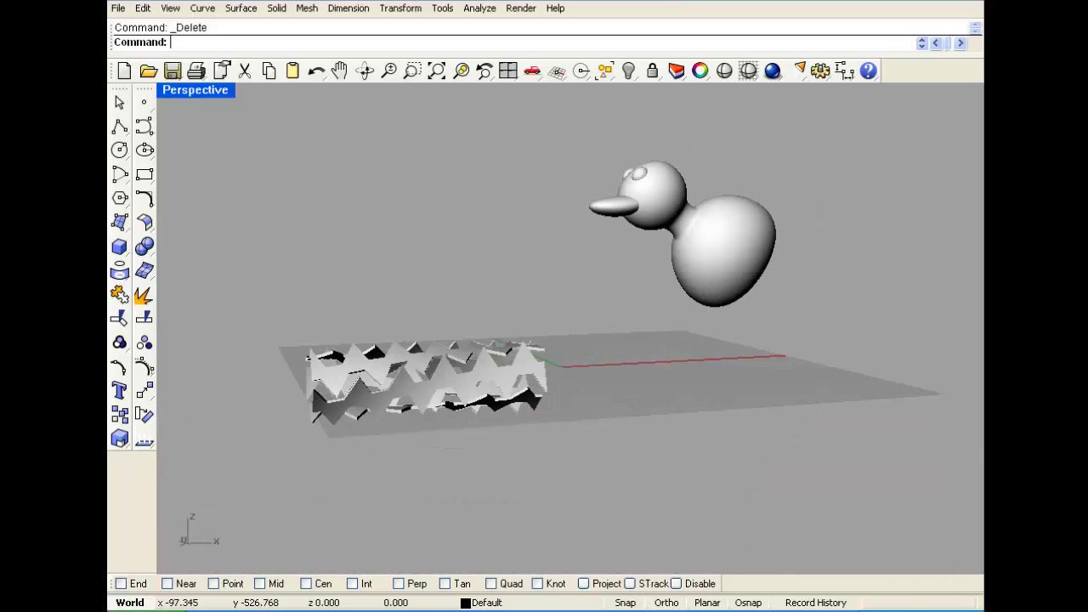
pyautogui.scroll(3, 476, 390)
pyautogui.moveTo(491, 374); pyautogui.dragTo(478, 398, button='right')
# Step: Select the five zigzag strip polysurfaces, return the Perspective view to Shaded display and restore the four-view layout
pyautogui.click(413, 403)
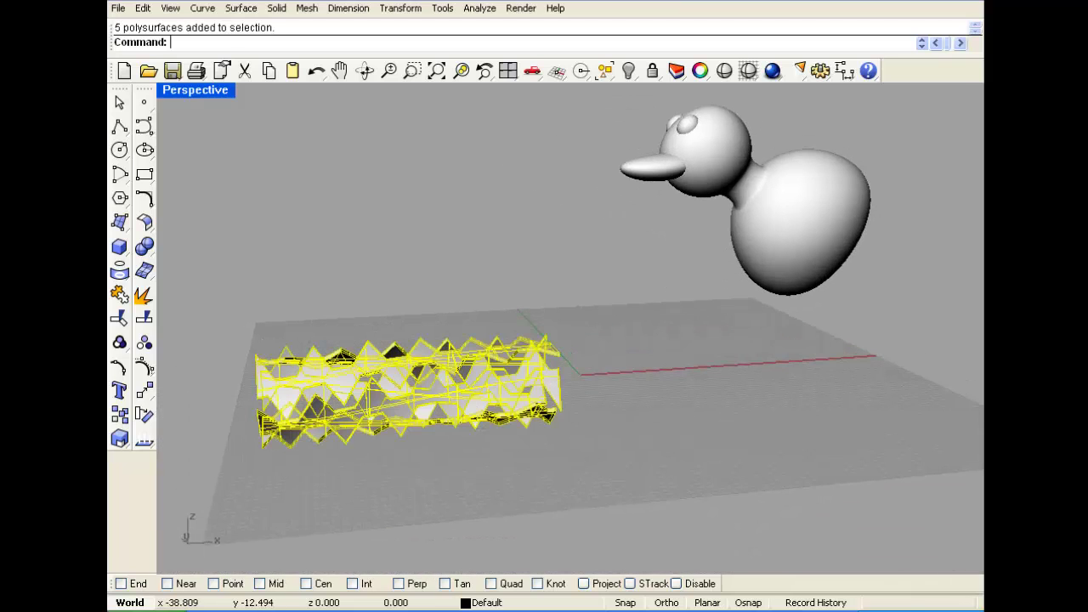
pyautogui.rightClick(196, 90)
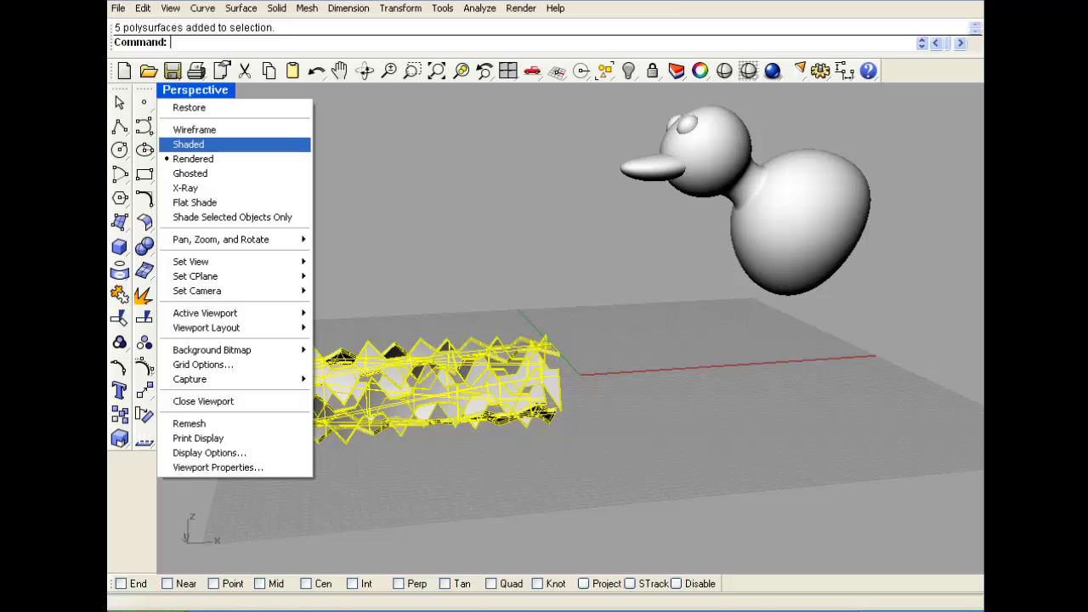
pyautogui.click(197, 144)
pyautogui.doubleClick(195, 90)
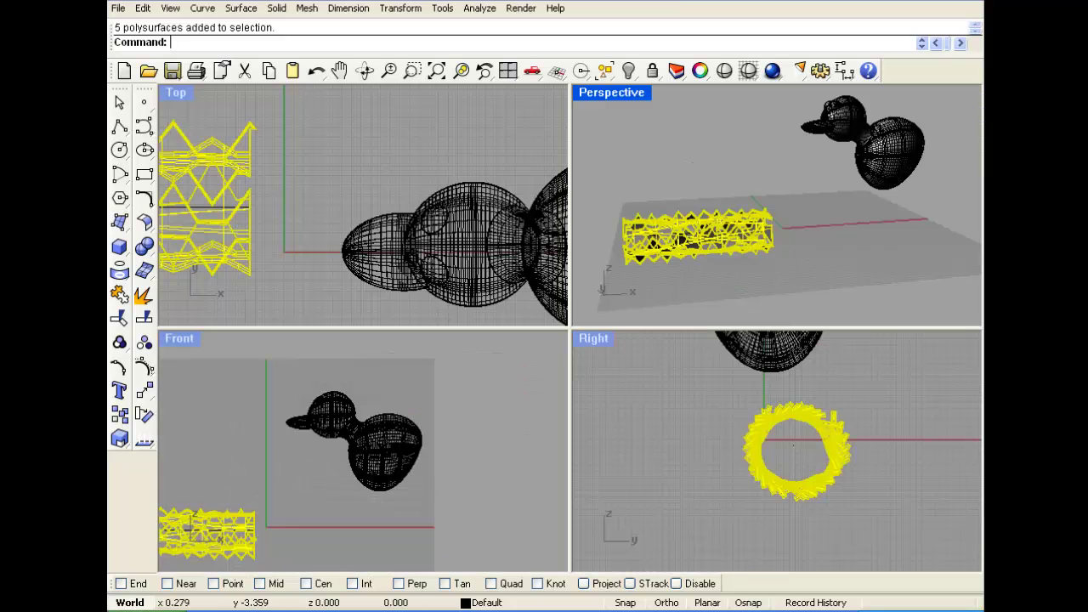
# Step: Apply Cage Edit to the zigzag strips with a World bounding box, 4 points and degree 3 in each direction, and a Global region
pyautogui.moveTo(263, 258); pyautogui.dragTo(509, 231, button='right')
pyautogui.scroll(-4, 469, 247)
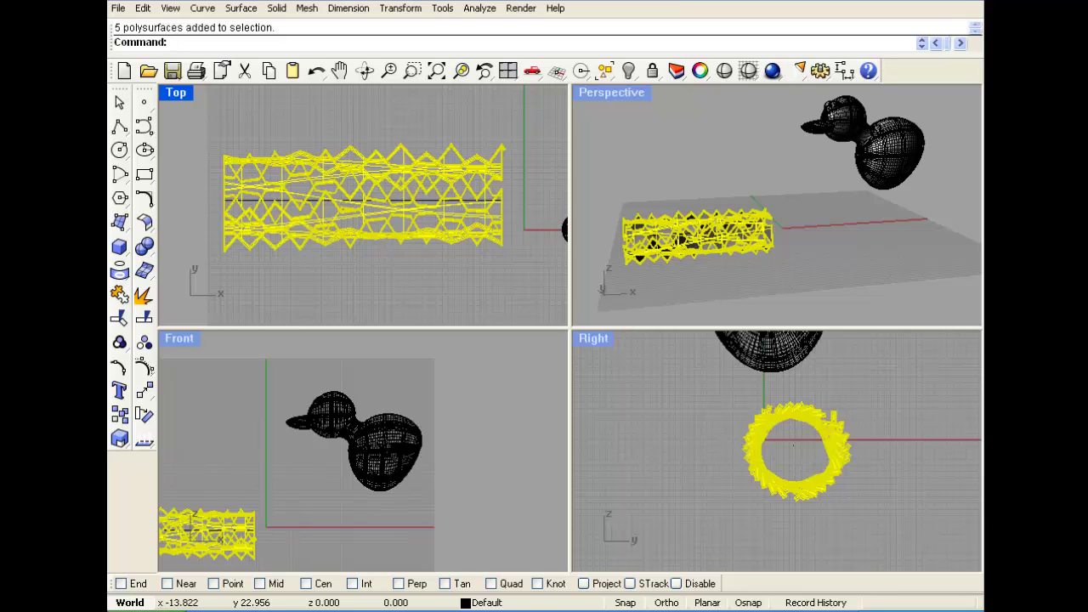
pyautogui.click(400, 9)
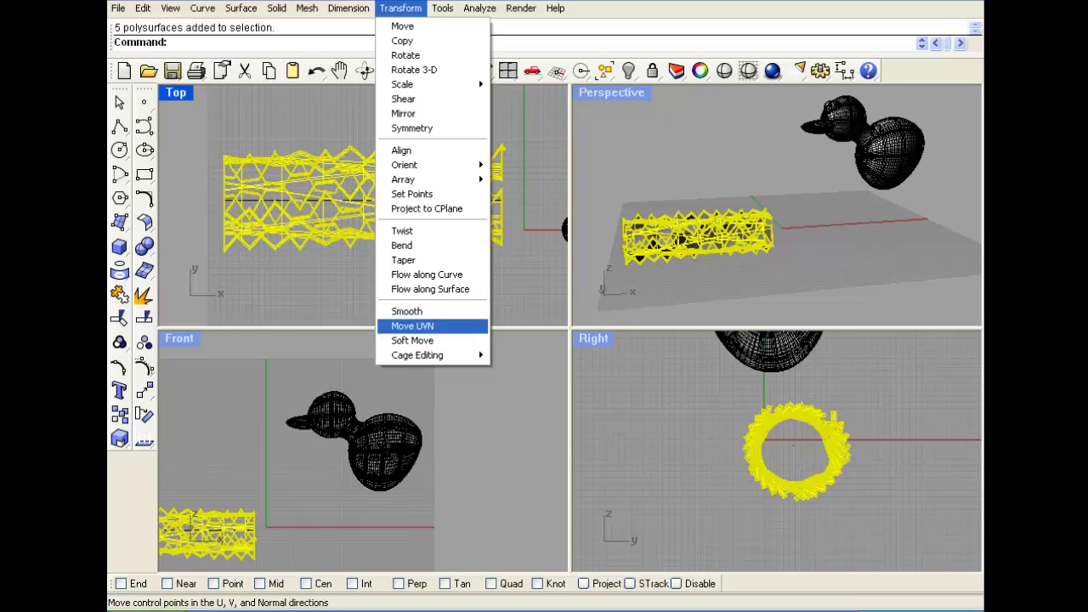
pyautogui.moveTo(433, 355)
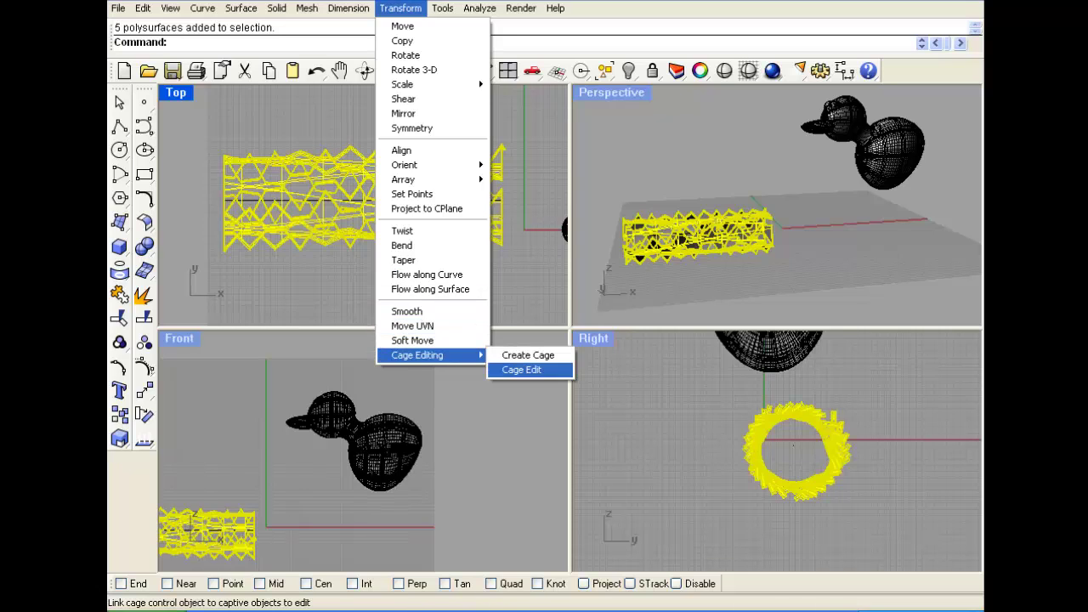
pyautogui.press('Return')
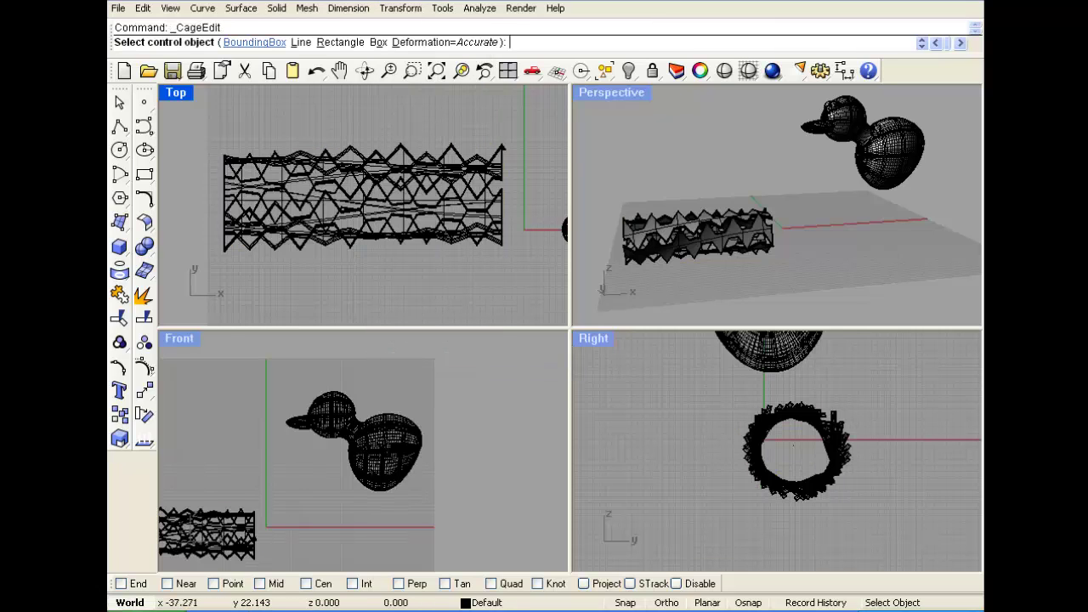
pyautogui.click(254, 42)
pyautogui.press('Return')
pyautogui.press('Return')
pyautogui.press('Return')
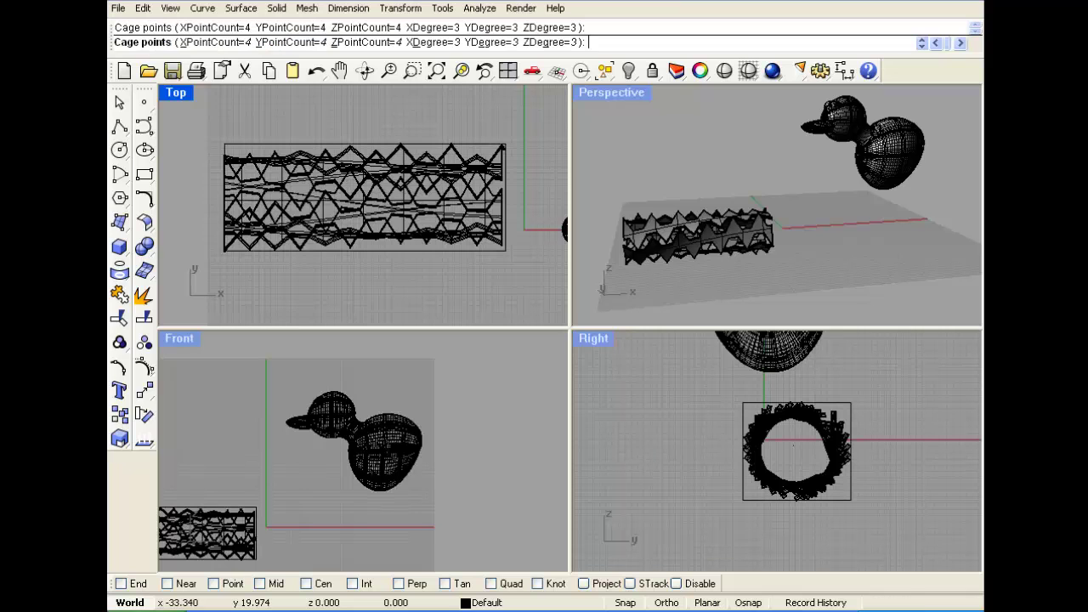
pyautogui.moveTo(280, 428); pyautogui.dragTo(413, 367, button='right')
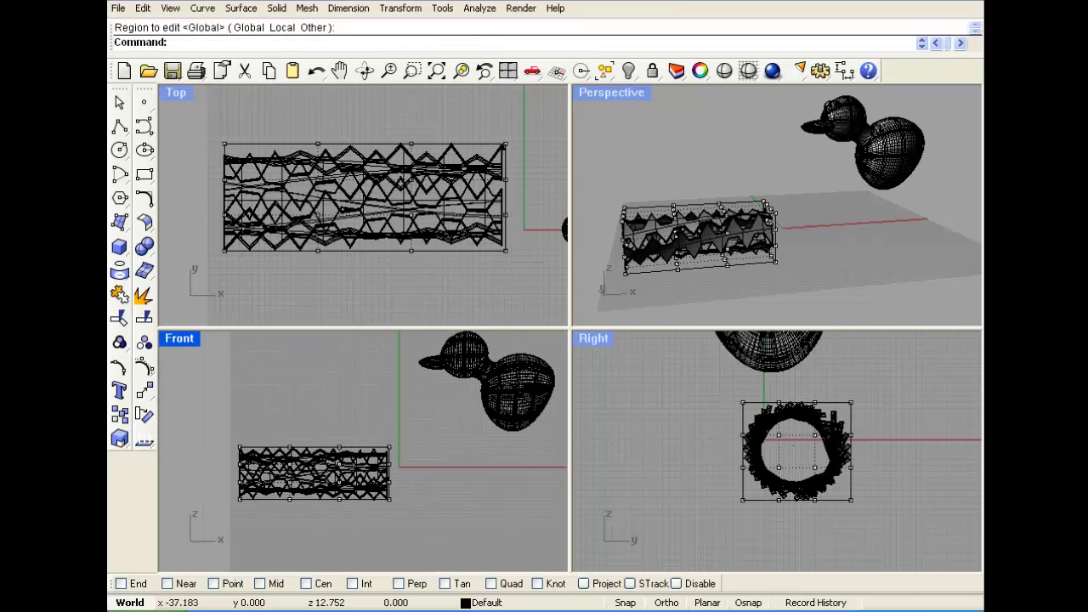
pyautogui.moveTo(263, 418); pyautogui.dragTo(348, 508)
pyautogui.moveTo(347, 419); pyautogui.dragTo(349, 419)
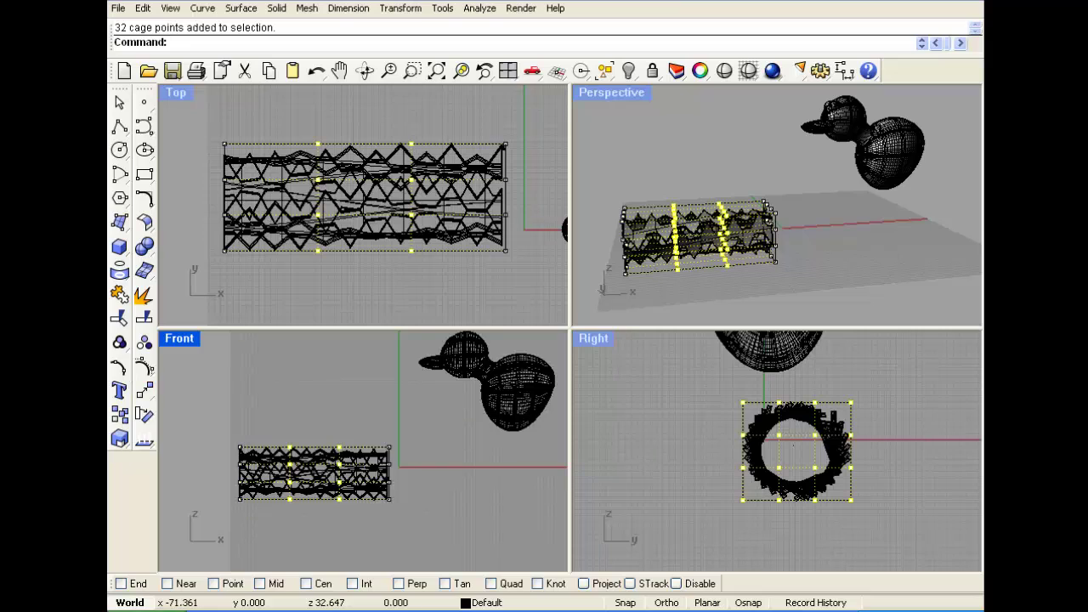
pyautogui.click(120, 439)
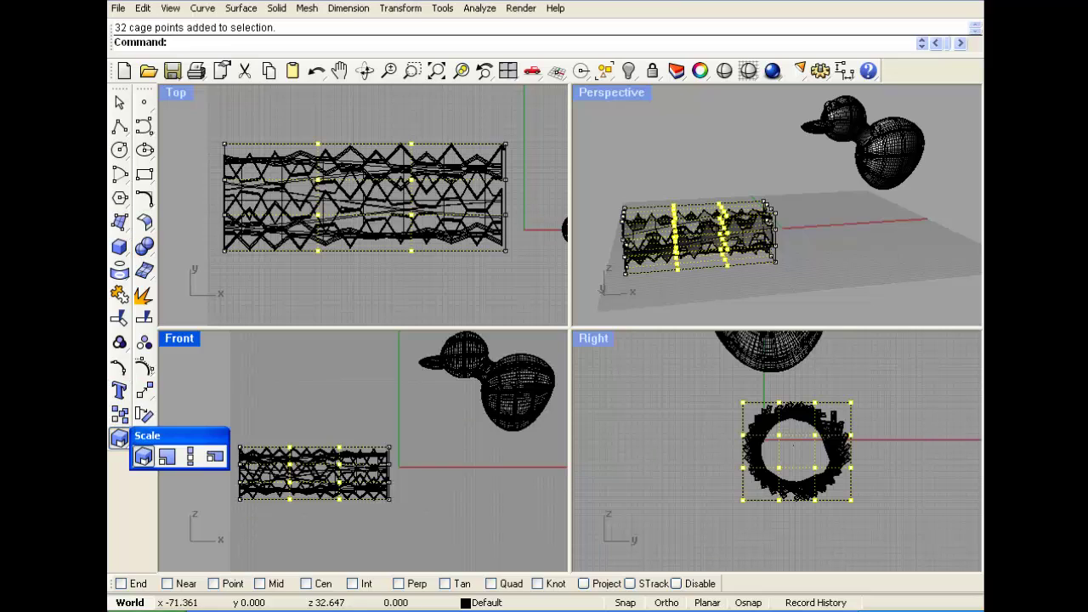
pyautogui.click(143, 458)
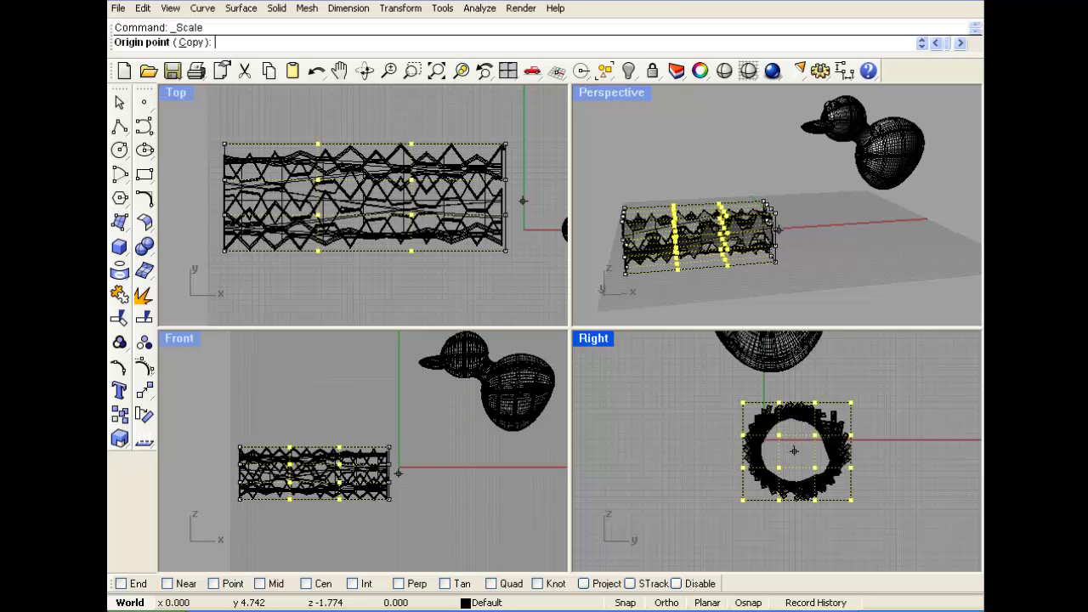
pyautogui.click(795, 450)
pyautogui.click(893, 451)
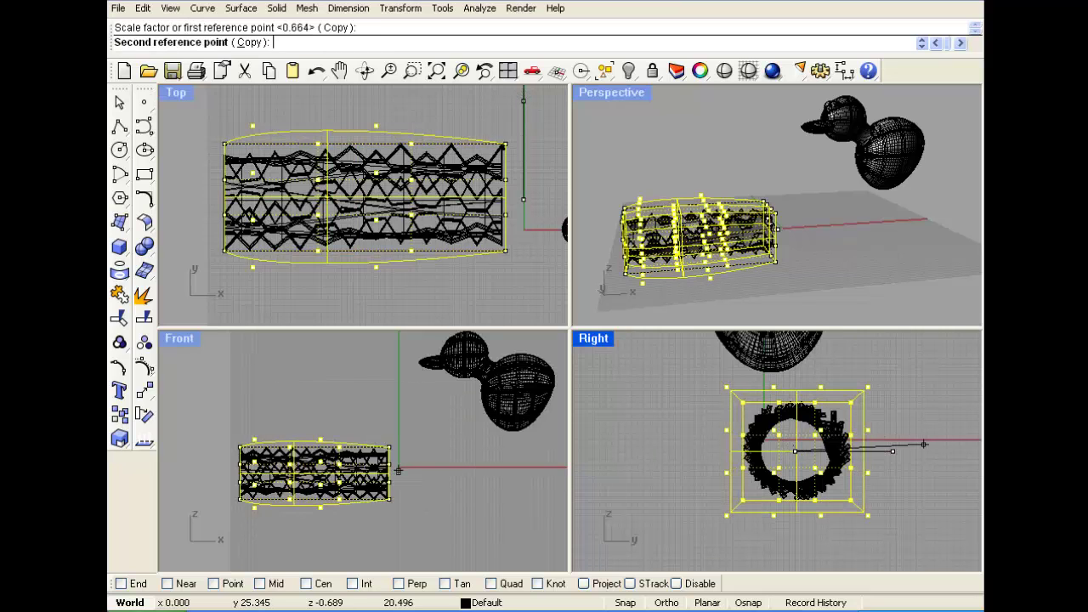
pyautogui.press('Escape')
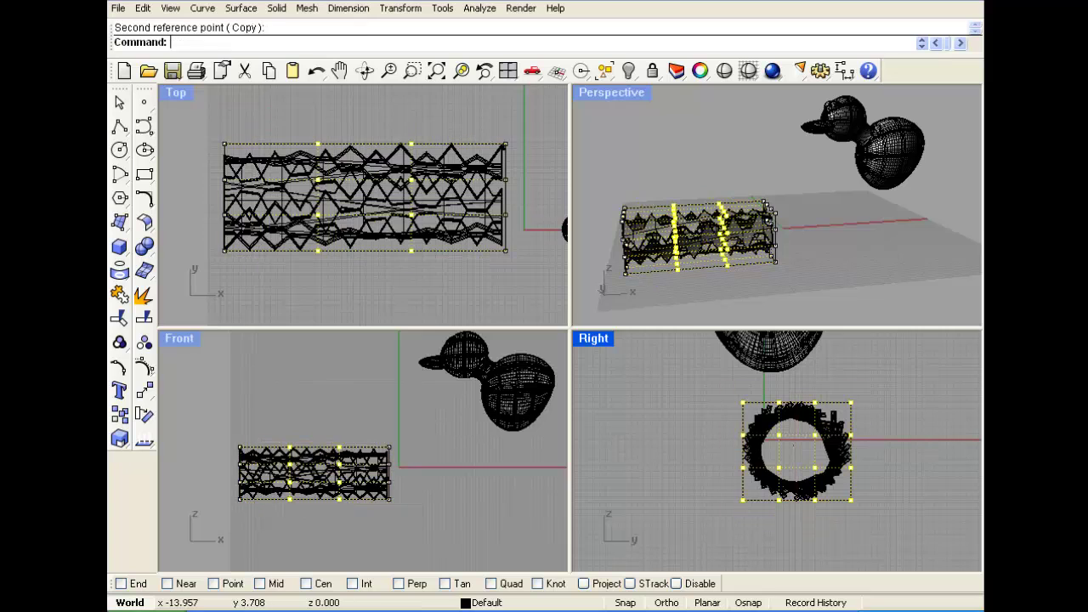
# Step: Delete the duck beside the caged zigzag strips in the Top view
pyautogui.scroll(-6, 452, 261)
pyautogui.moveTo(467, 268); pyautogui.dragTo(401, 204, button='right')
pyautogui.scroll(-2, 541, 261)
pyautogui.scroll(-2, 540, 261)
pyautogui.moveTo(541, 261); pyautogui.dragTo(443, 260, button='right')
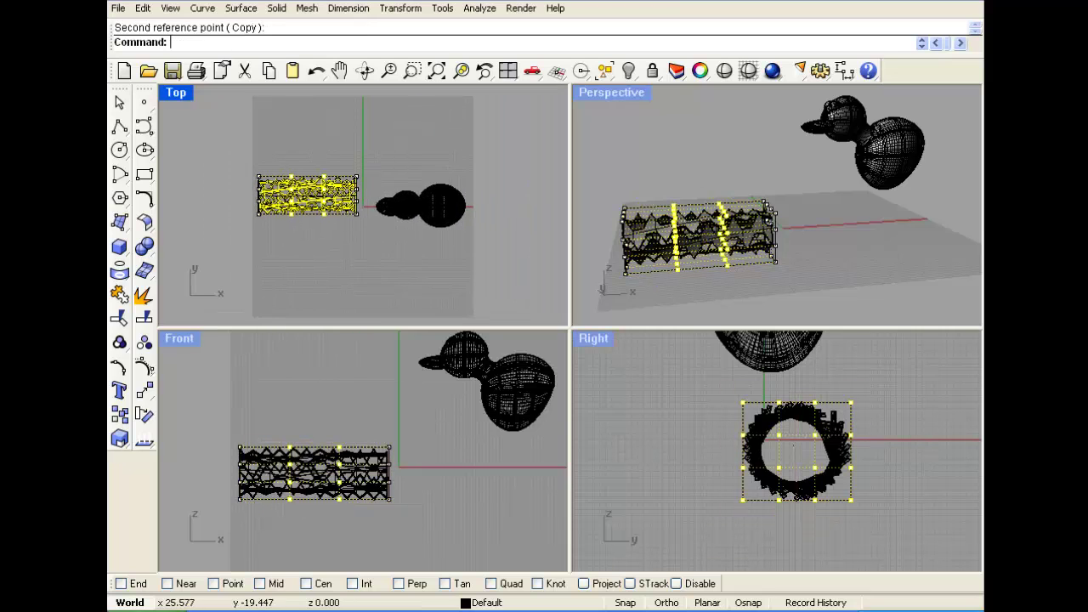
pyautogui.moveTo(504, 236); pyautogui.dragTo(371, 145)
pyautogui.press('Delete')
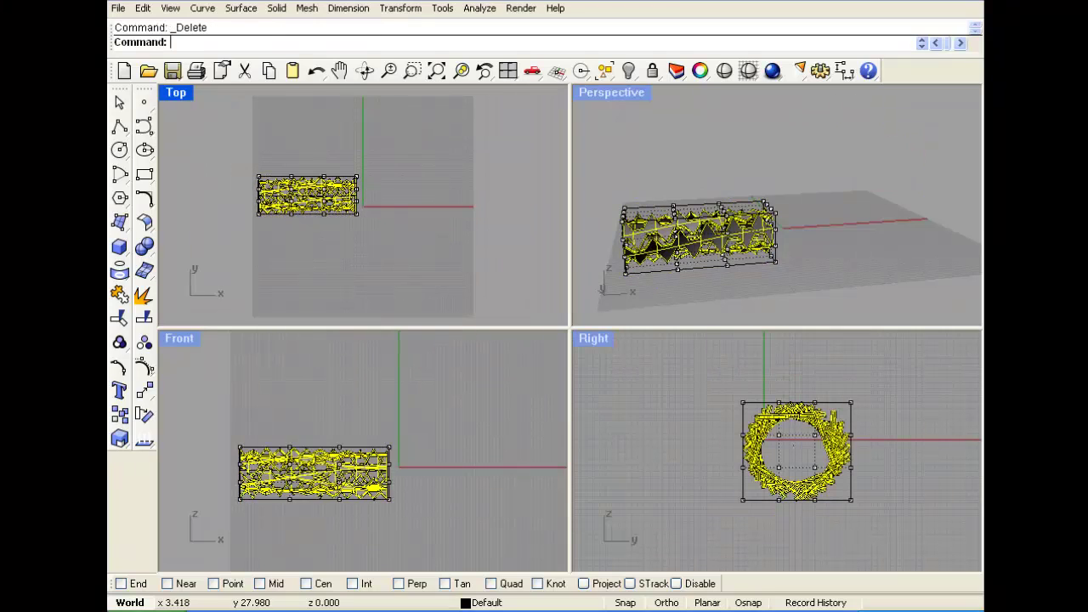
# Step: Select all the cage points and move them with the zigzag strips so the tube is centred on the world origin
pyautogui.hotkey('ctrl', 'a')
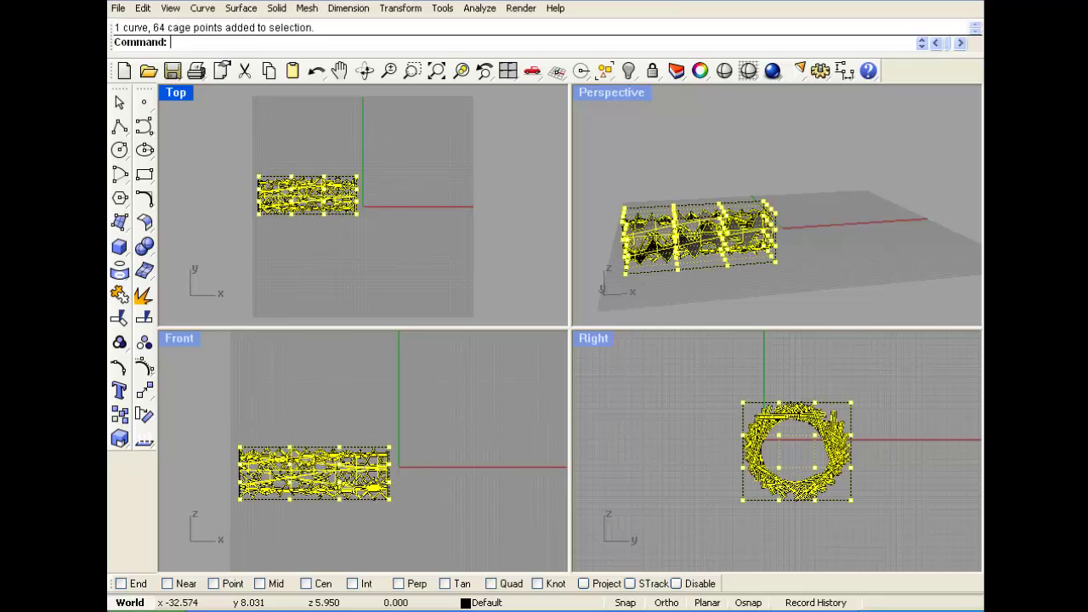
pyautogui.moveTo(291, 189); pyautogui.dragTo(347, 196)
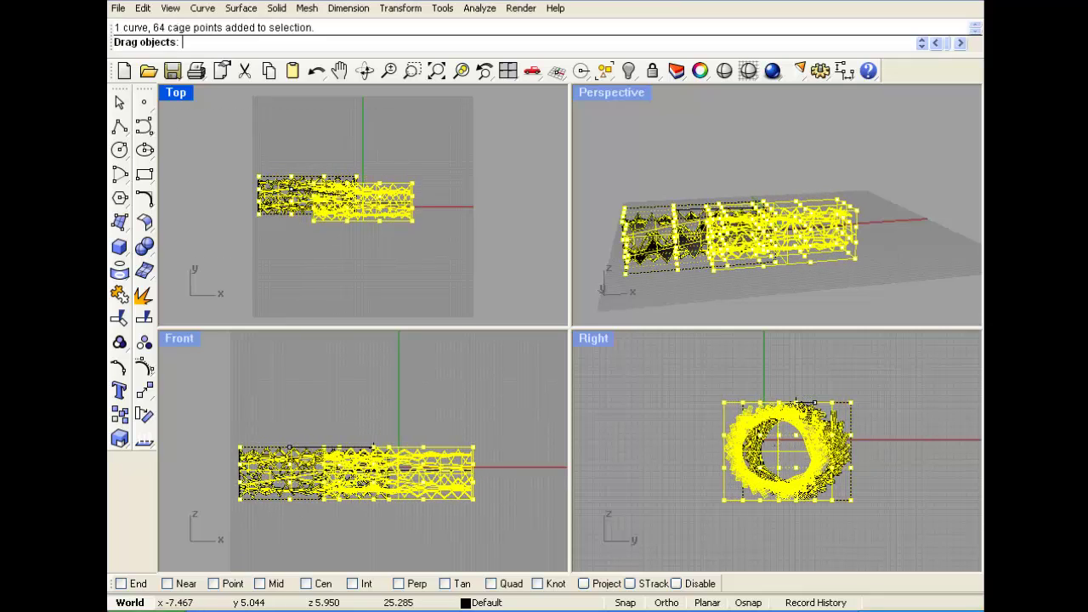
pyautogui.scroll(12, 403, 482)
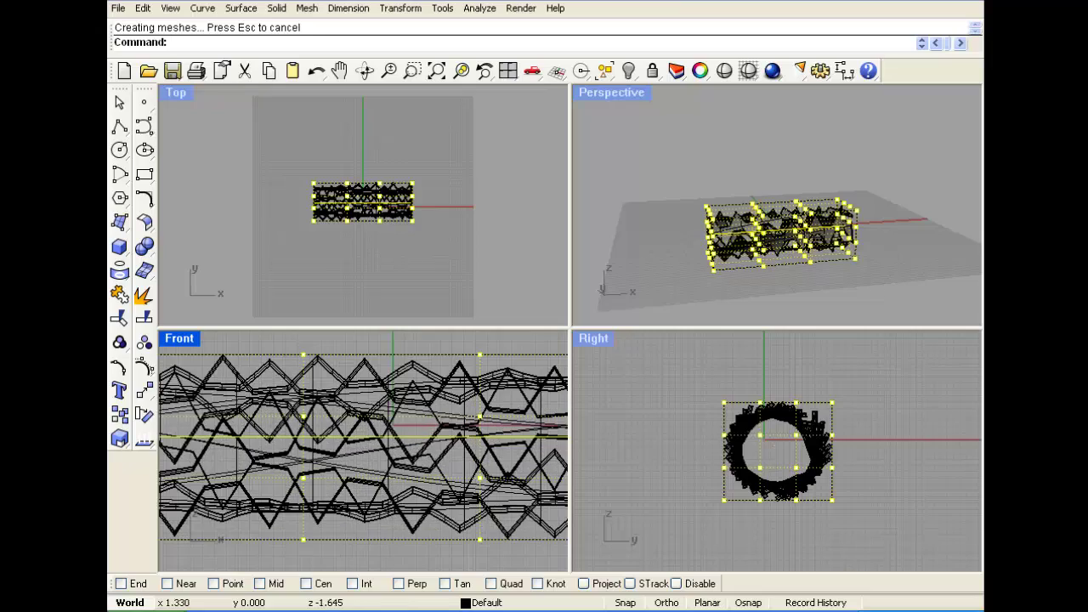
pyautogui.moveTo(394, 438); pyautogui.dragTo(398, 415)
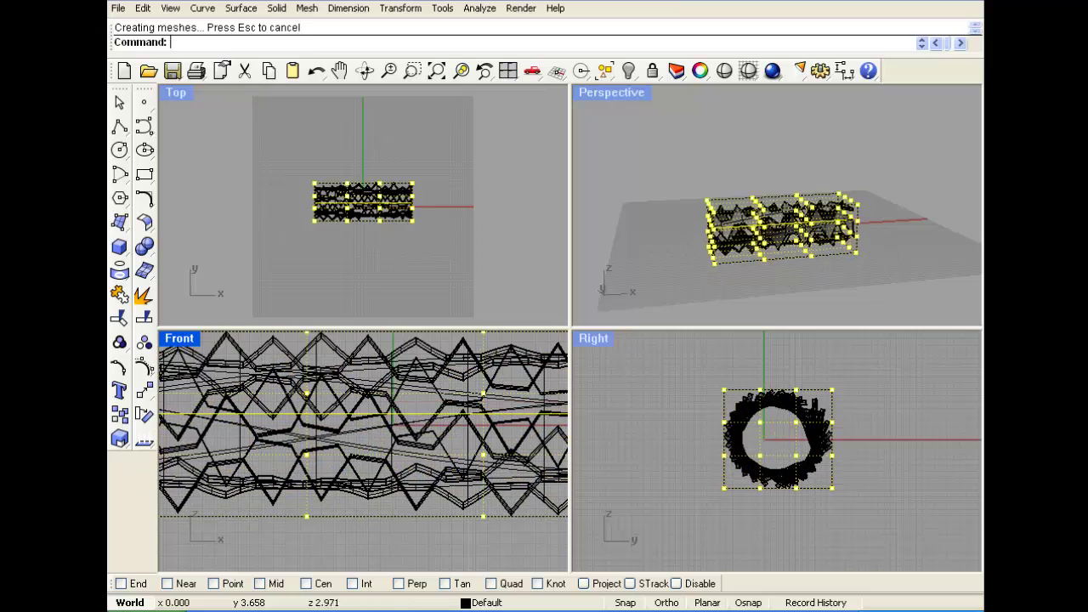
pyautogui.click(787, 420)
pyautogui.moveTo(838, 517); pyautogui.dragTo(712, 375)
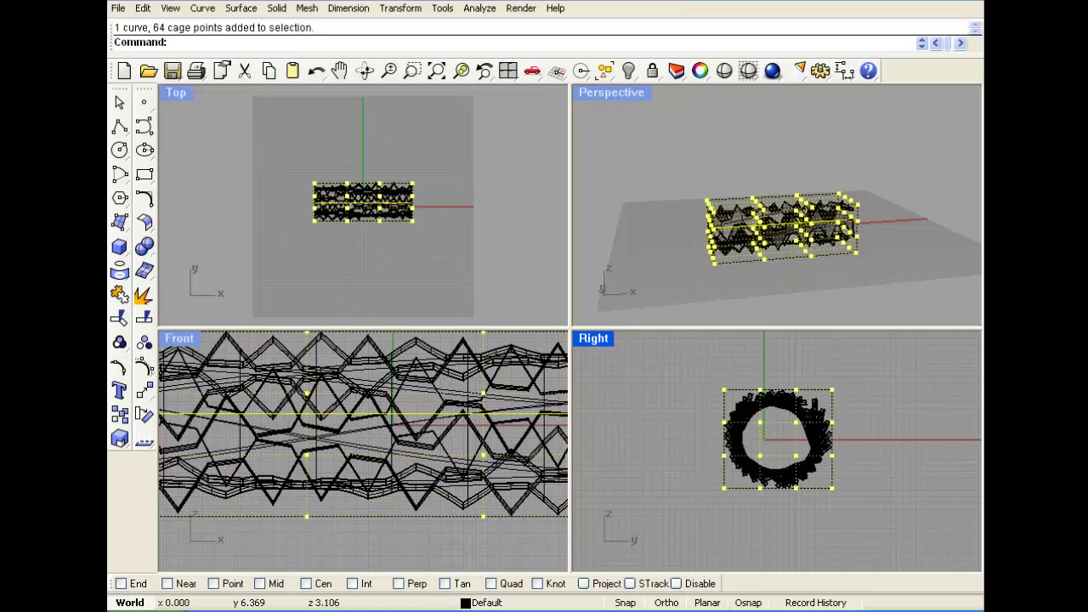
pyautogui.click(803, 420)
pyautogui.moveTo(812, 460); pyautogui.dragTo(713, 377)
pyautogui.moveTo(760, 423); pyautogui.dragTo(748, 423)
pyautogui.click(443, 215)
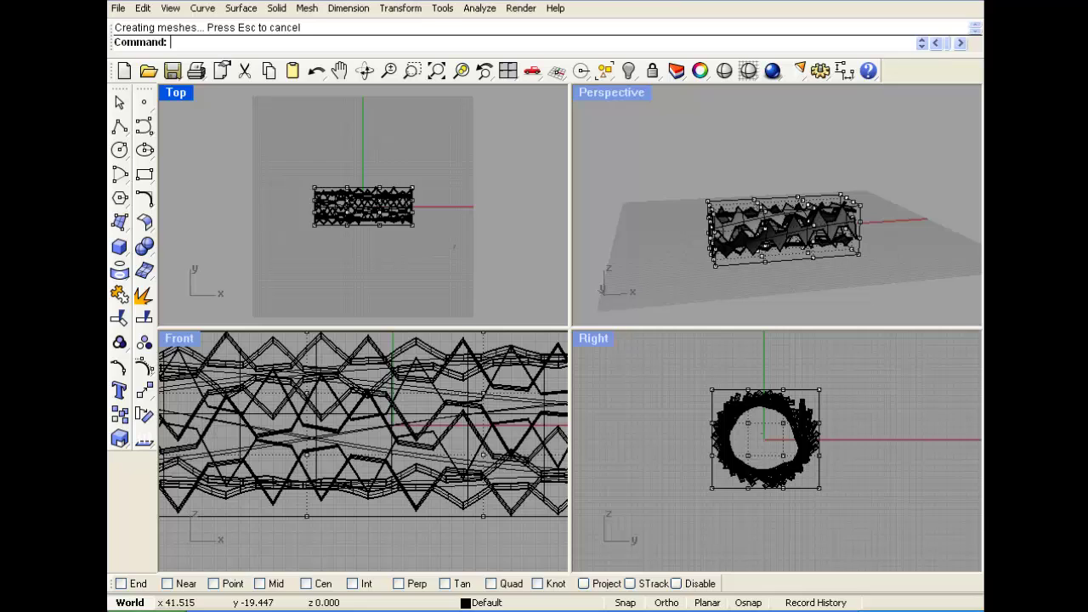
# Step: Select the cage points of the two middle sections and enlarge them with a 3D Scale about the origin in the Right view
pyautogui.moveTo(393, 237); pyautogui.dragTo(340, 151)
pyautogui.click(395, 250)
pyautogui.click(123, 441)
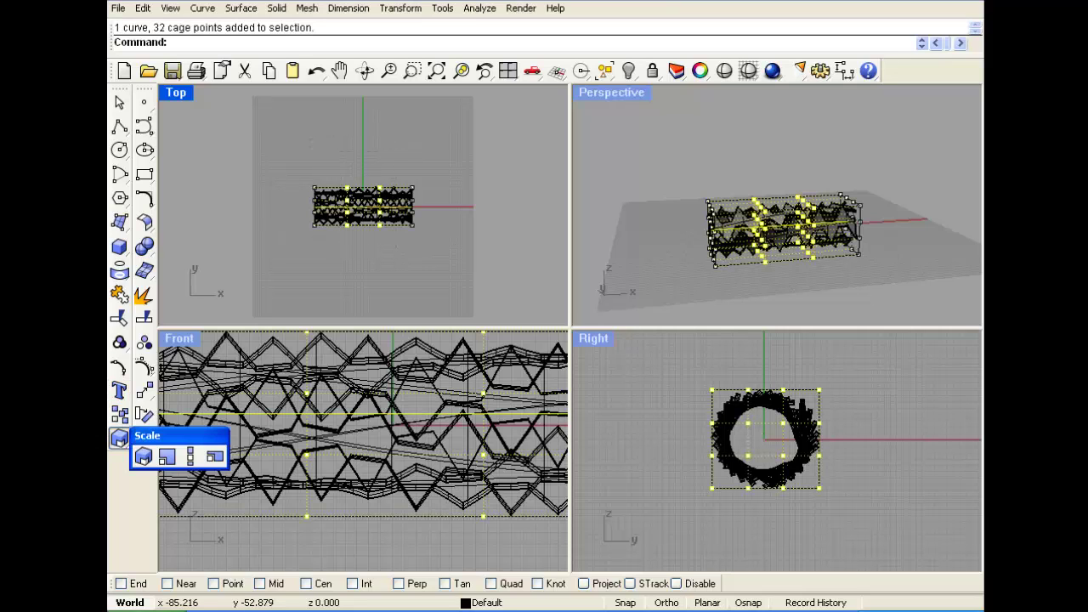
pyautogui.click(142, 456)
pyautogui.click(764, 436)
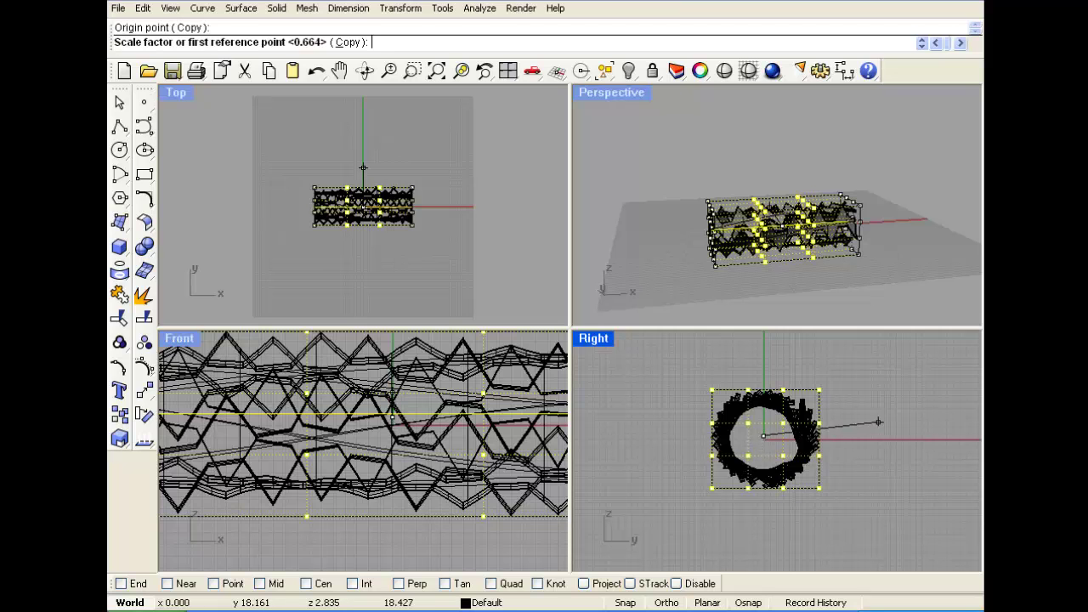
pyautogui.click(867, 432)
pyautogui.click(929, 422)
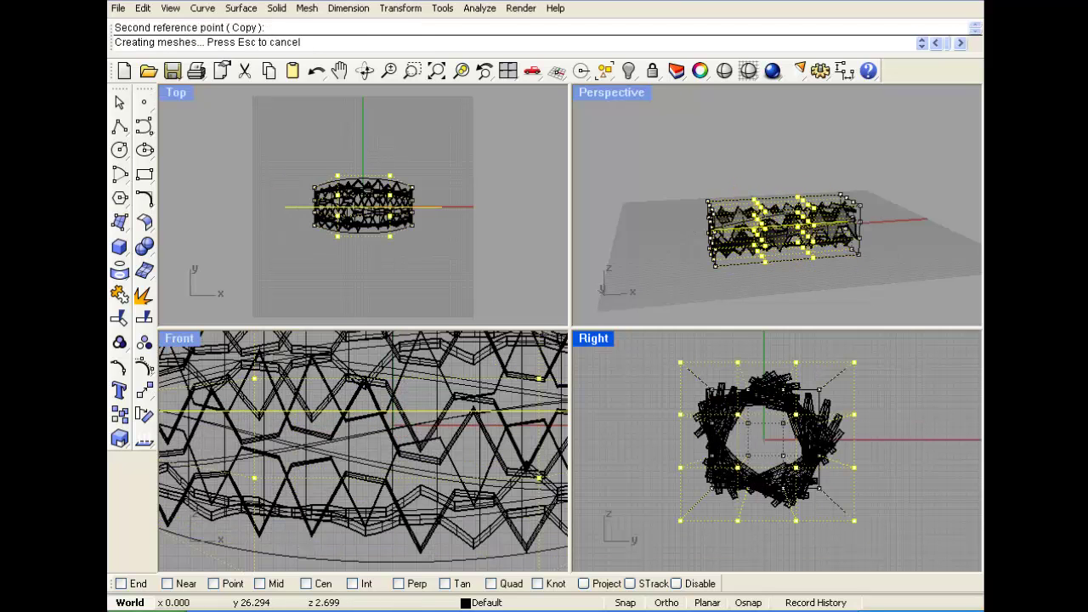
pyautogui.click(881, 233)
# Step: Select the cage points at both tube ends and stretch them outward along X with Scale1D from the origin, factor about 1.88
pyautogui.scroll(8, 778, 191)
pyautogui.moveTo(778, 191)
pyautogui.mouseDown(button='right')
pyautogui.moveTo(769, 166)
pyautogui.moveTo(777, 192)
pyautogui.mouseUp(button='right')
pyautogui.scroll(-4, 778, 204)
pyautogui.moveTo(570, 144)
pyautogui.mouseDown()
pyautogui.moveTo(619, 212)
pyautogui.moveTo(586, 204)
pyautogui.mouseUp()
pyautogui.moveTo(293, 158); pyautogui.dragTo(330, 244)
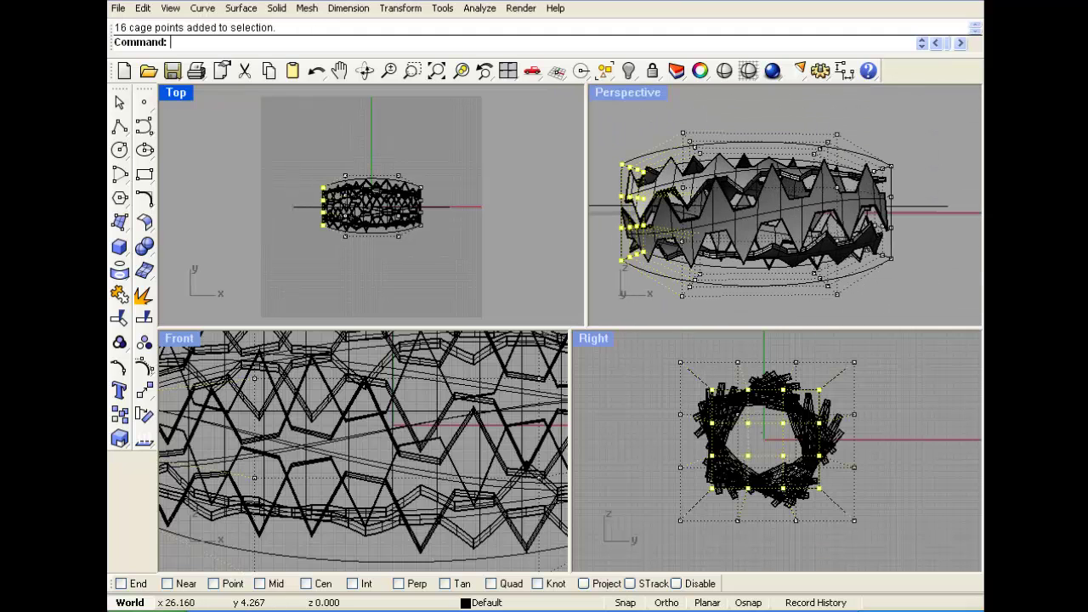
pyautogui.keyDown('shift'); pyautogui.moveTo(431, 221); pyautogui.dragTo(433, 242); pyautogui.keyUp('shift')
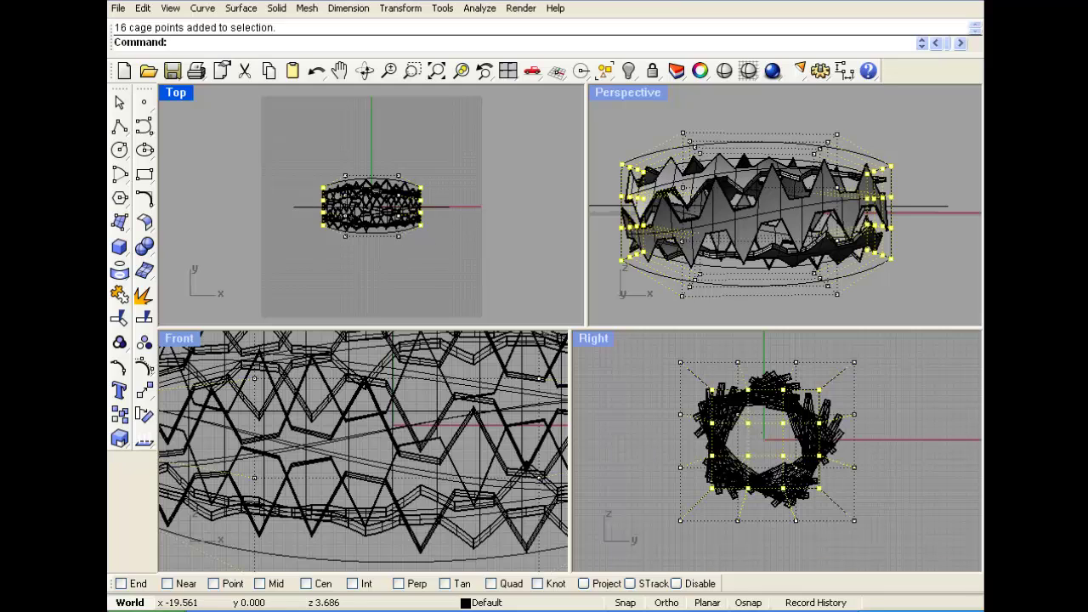
pyautogui.click(121, 441)
pyautogui.click(192, 457)
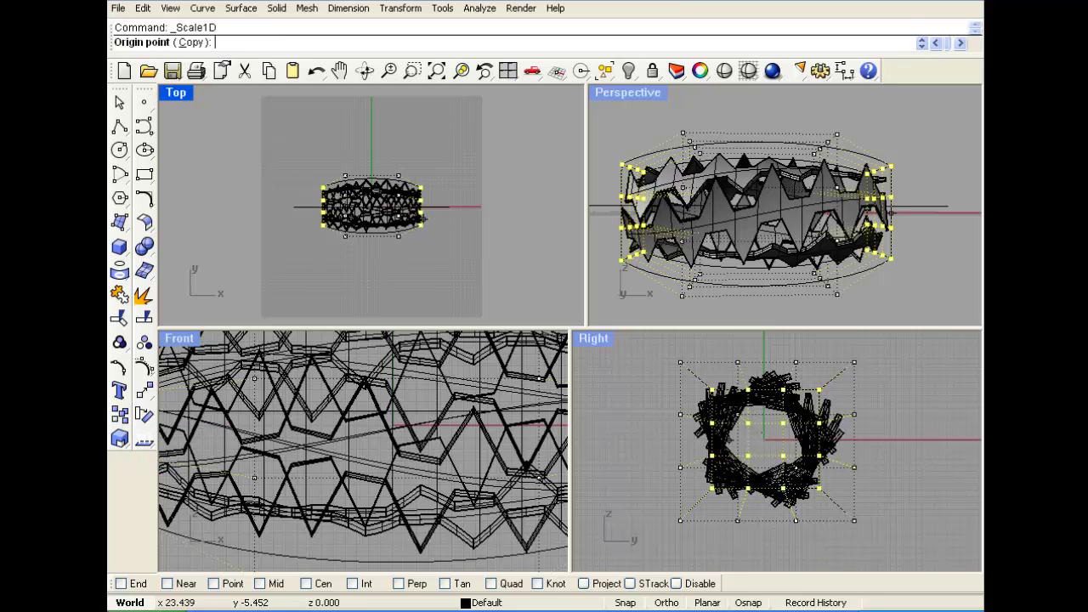
pyautogui.click(370, 209)
pyautogui.click(296, 208)
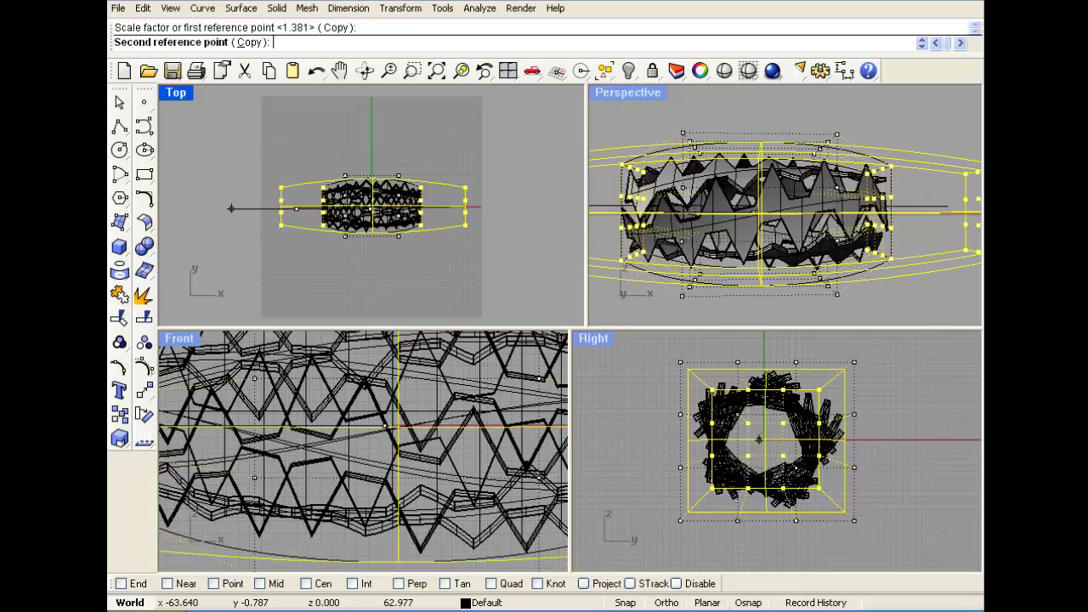
pyautogui.click(230, 208)
# Step: Apply Scale1D along Y to the end cage points in the Top view to narrow both ends of the tube
pyautogui.rightClick(486, 205)
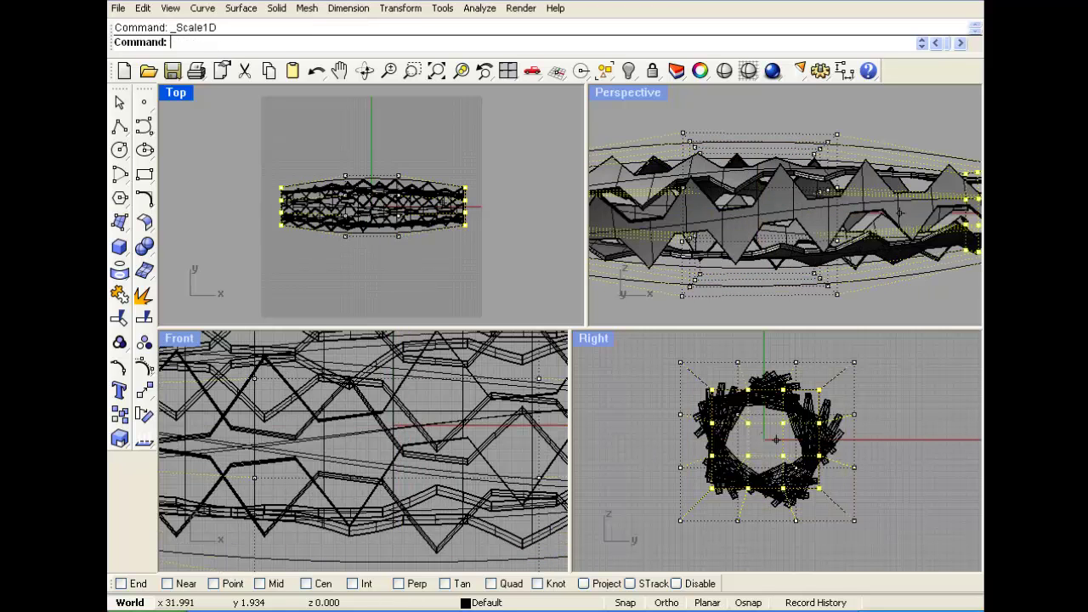
pyautogui.scroll(6, 485, 207)
pyautogui.click(468, 207)
pyautogui.click(469, 114)
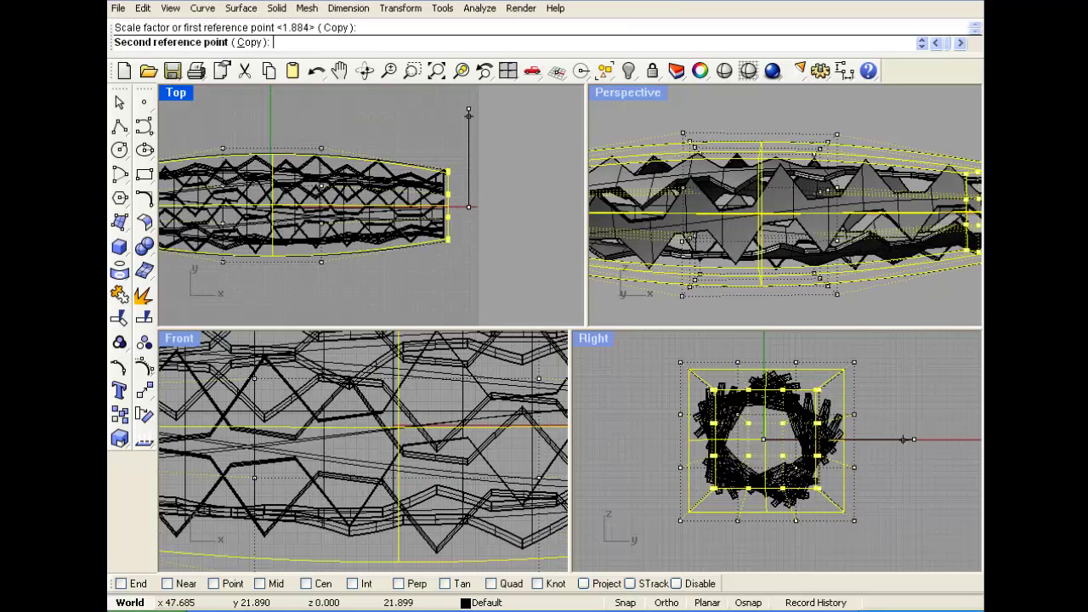
pyautogui.click(469, 170)
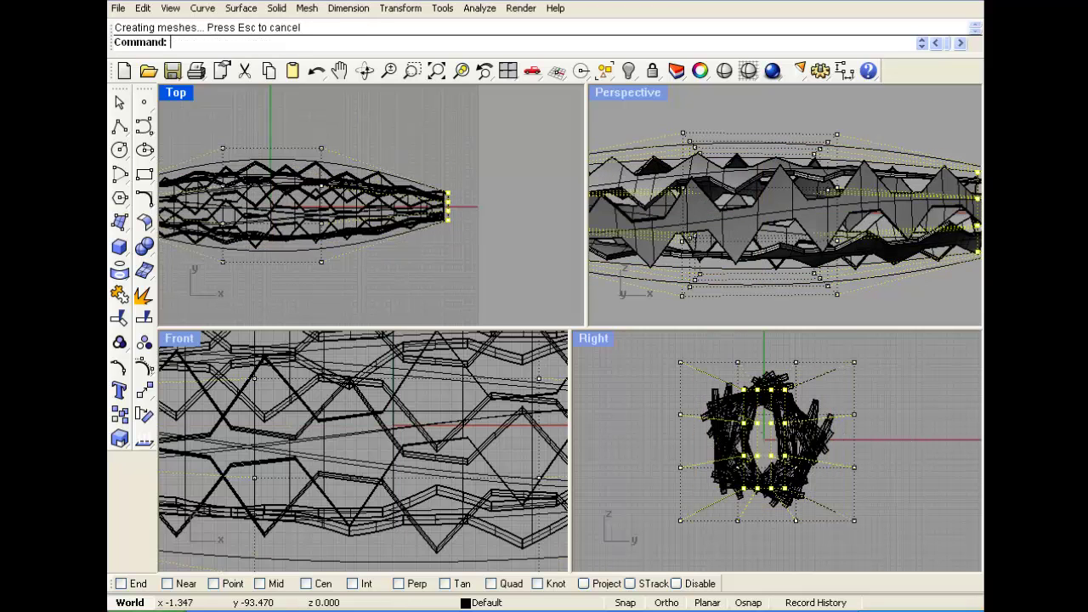
pyautogui.click(630, 117)
# Step: Maximize the Perspective view, inspect the caged strips in Rendered display and return to Shaded display
pyautogui.doubleClick(629, 93)
pyautogui.scroll(-5, 697, 264)
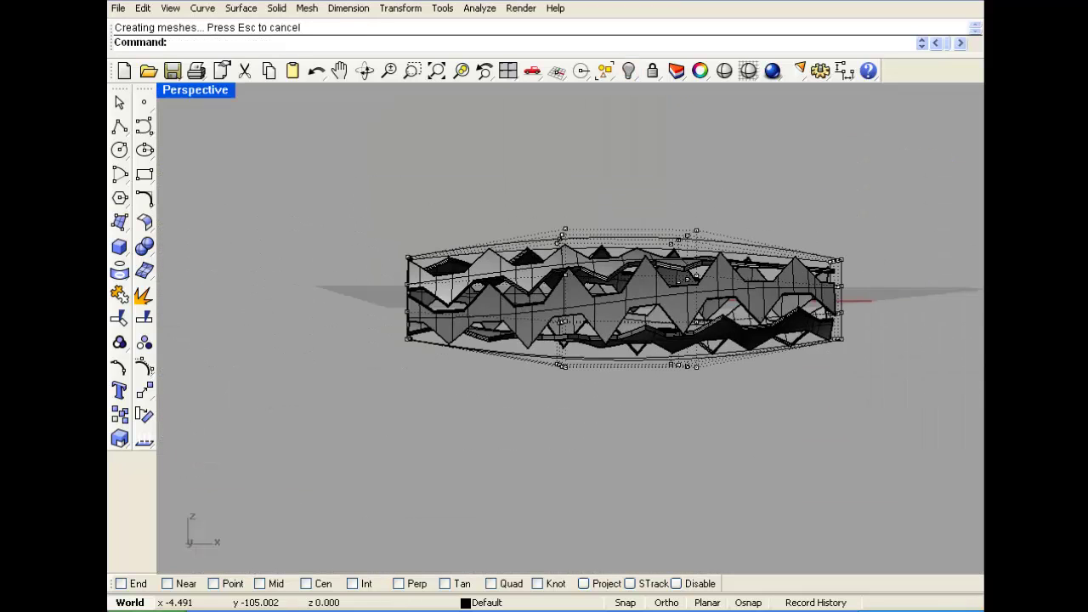
pyautogui.rightClick(196, 91)
pyautogui.click(194, 159)
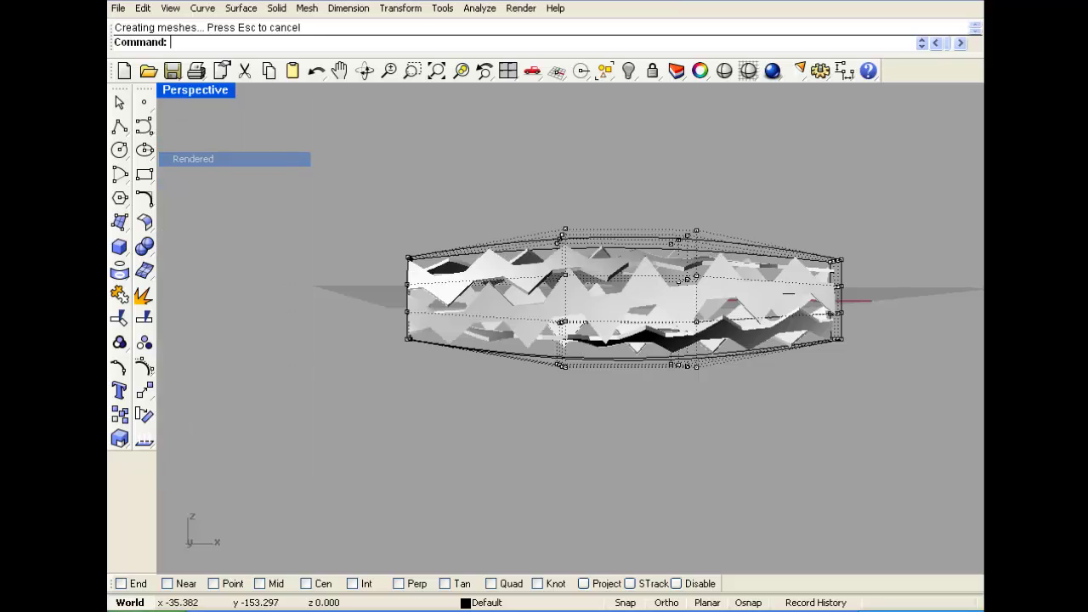
pyautogui.moveTo(629, 204)
pyautogui.mouseDown(button='right')
pyautogui.moveTo(595, 215)
pyautogui.moveTo(527, 272)
pyautogui.mouseUp(button='right')
pyautogui.rightClick(196, 90)
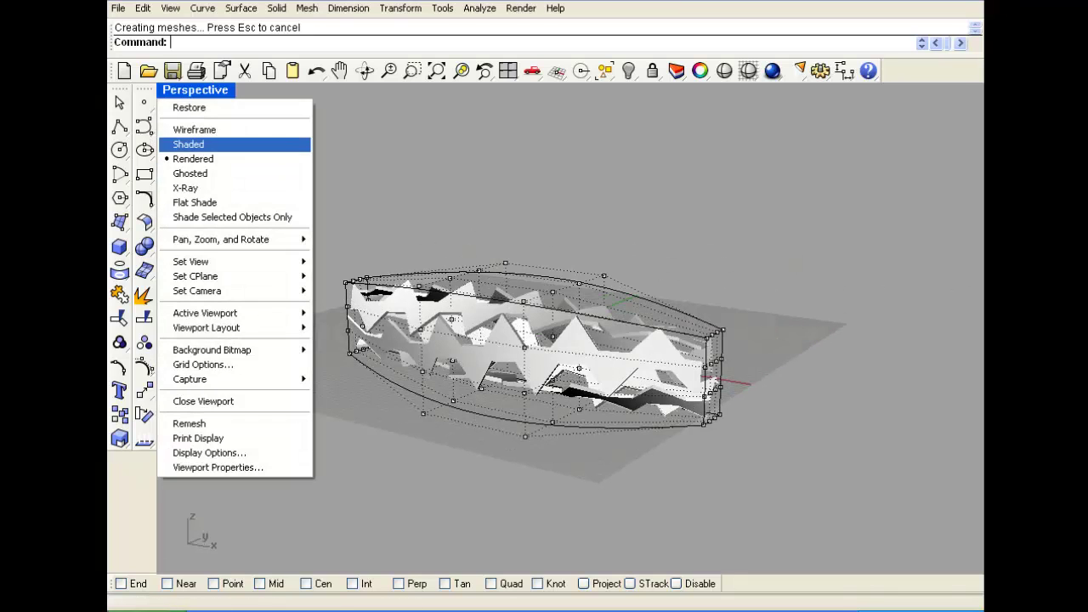
pyautogui.click(192, 145)
# Step: Turn off the cage control points and delete the cage around the zigzag strips
pyautogui.scroll(3, 435, 340)
pyautogui.rightClick(144, 367)
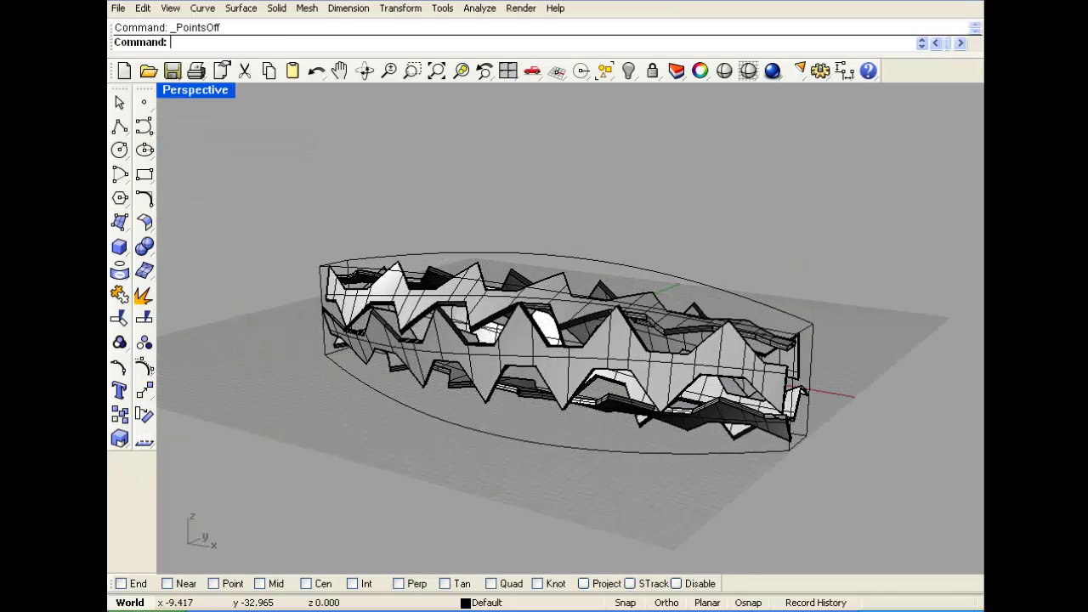
pyautogui.moveTo(638, 344); pyautogui.dragTo(614, 283, button='right')
pyautogui.click(770, 291)
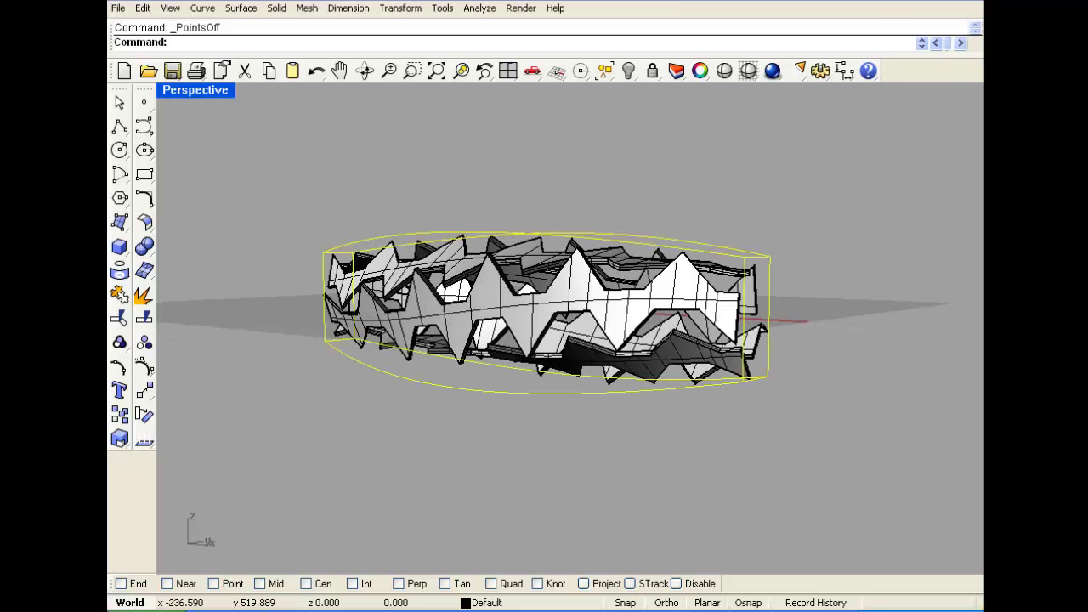
pyautogui.press('Delete')
# Step: Examine the deformed zigzag strips from the end and along their length in the Perspective view
pyautogui.moveTo(544, 340); pyautogui.dragTo(467, 341, button='right')
pyautogui.scroll(2, 401, 362)
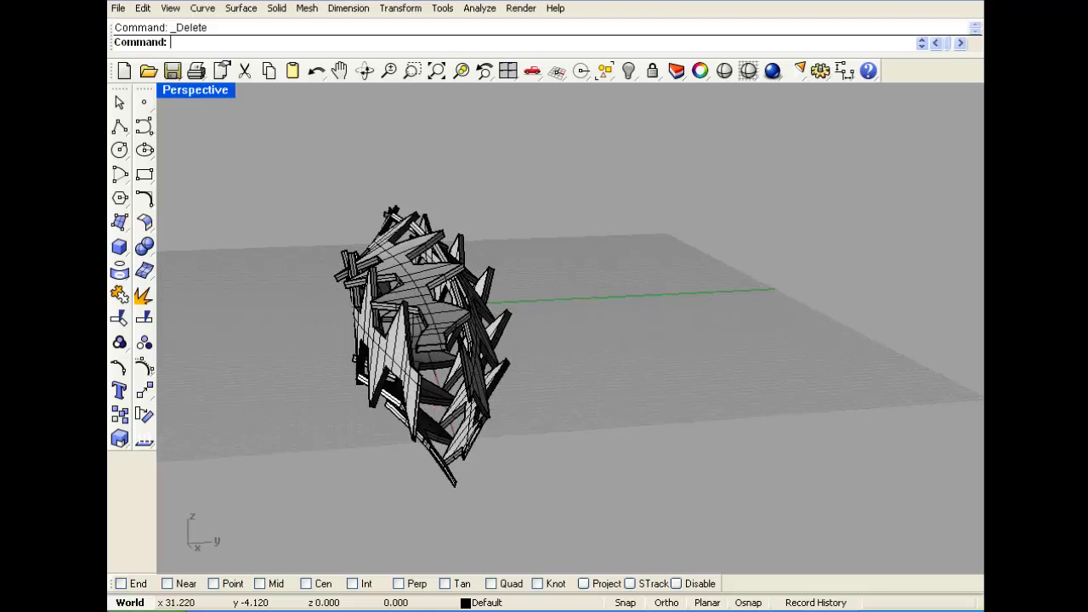
pyautogui.moveTo(400, 362); pyautogui.dragTo(544, 347, button='right')
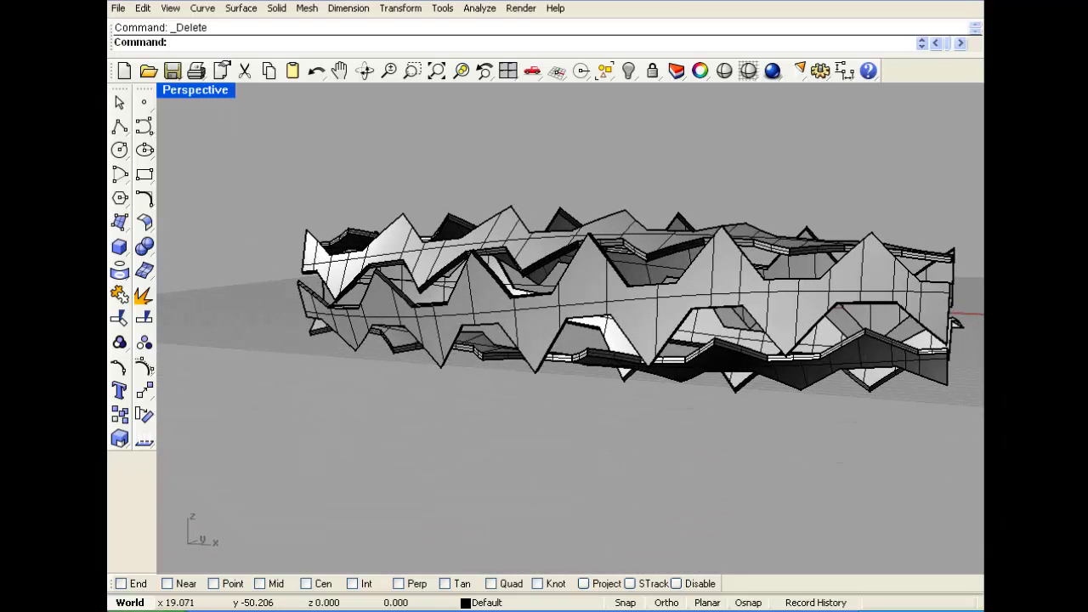
pyautogui.moveTo(680, 336); pyautogui.dragTo(625, 347, button='right')
pyautogui.scroll(-6, 587, 379)
pyautogui.moveTo(586, 379)
pyautogui.mouseDown(button='right')
pyautogui.moveTo(676, 416)
pyautogui.moveTo(714, 408)
pyautogui.moveTo(727, 378)
pyautogui.moveTo(650, 361)
pyautogui.moveTo(583, 370)
pyautogui.mouseUp(button='right')
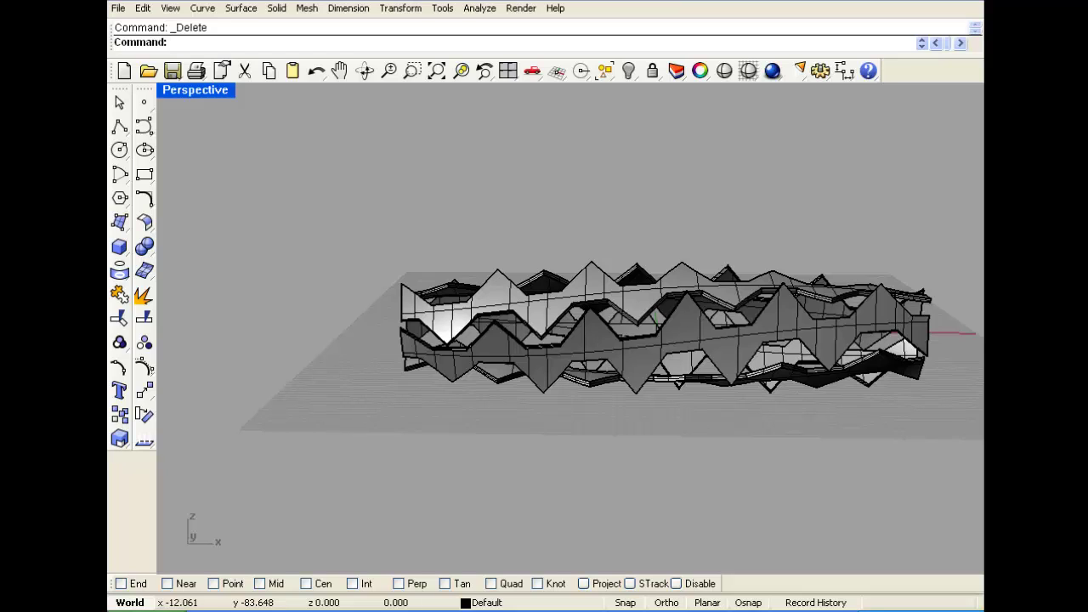
pyautogui.click(549, 610)
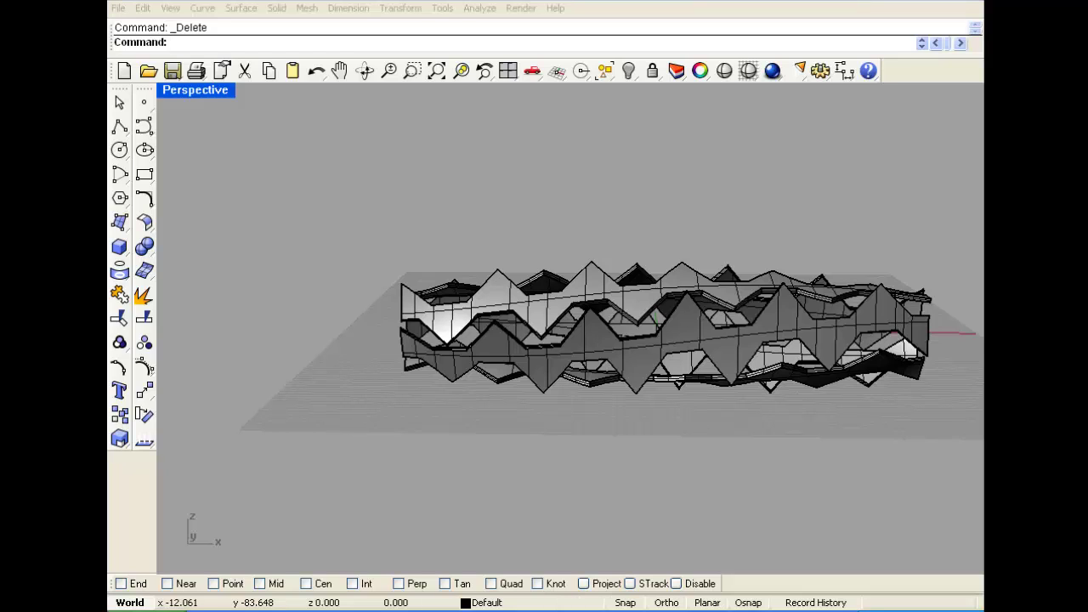